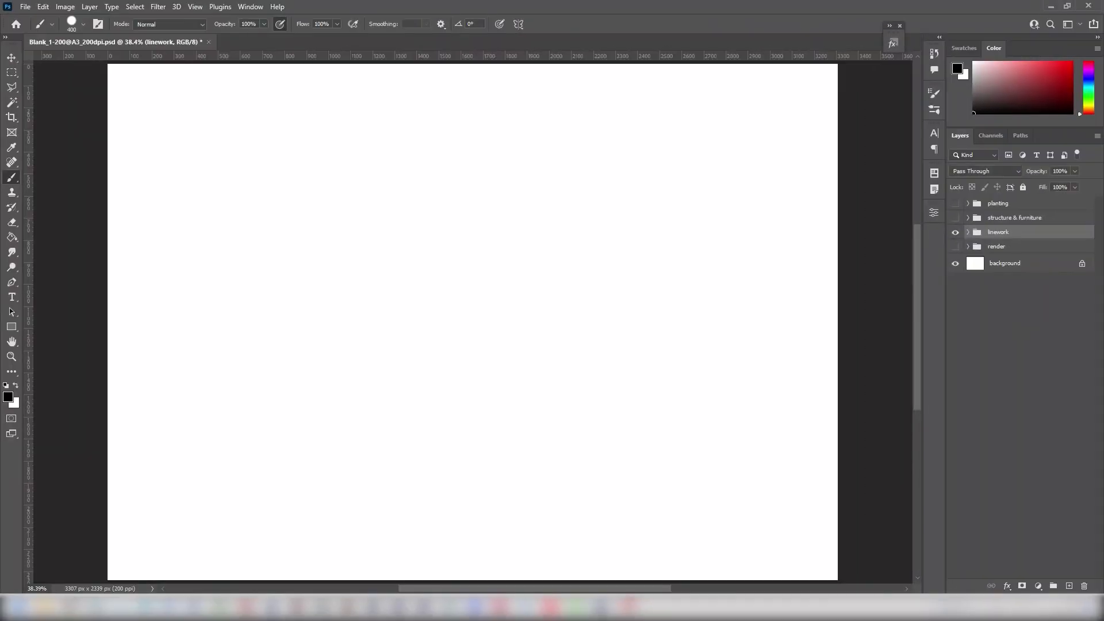
# - Place the PDF site plan into the document, cropped to its Bleed Box
pyautogui.moveTo(505, 230); pyautogui.dragTo(500, 230)
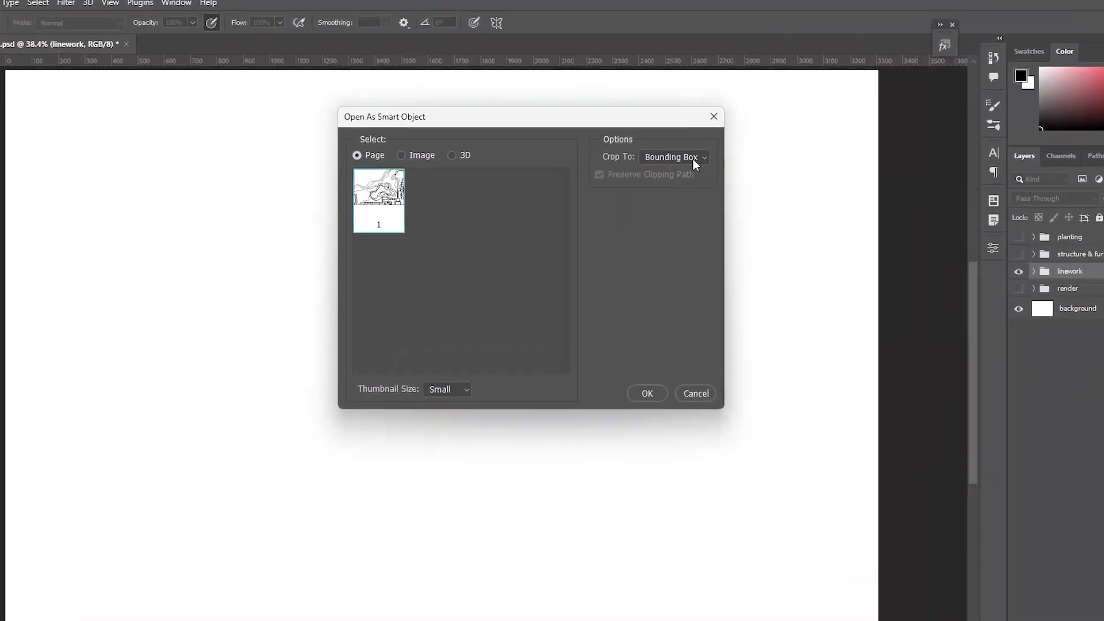
pyautogui.click(694, 161)
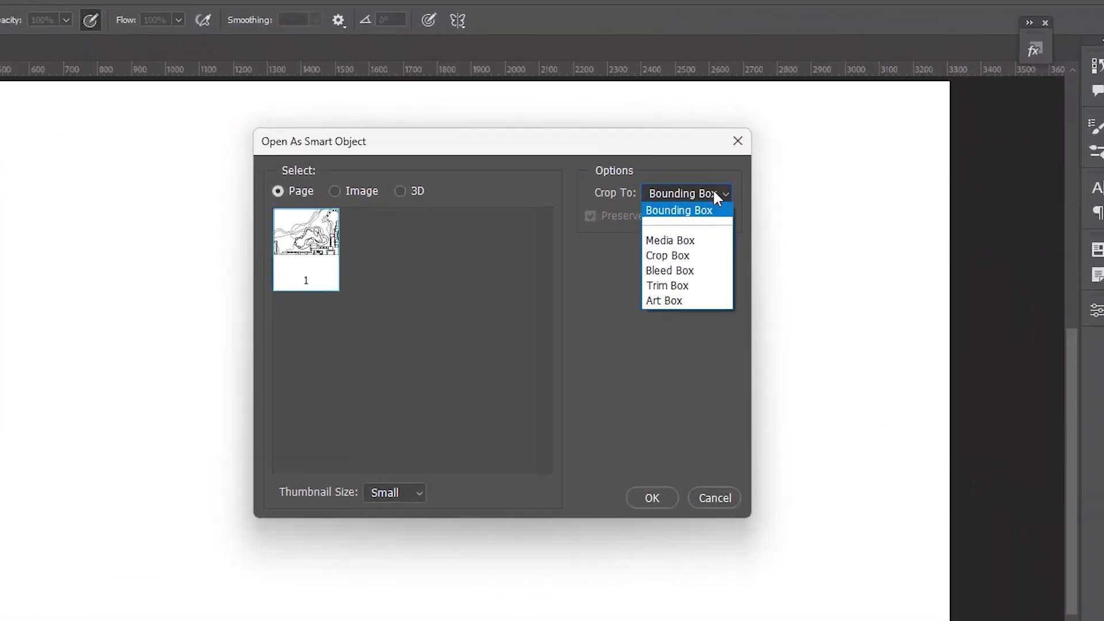
pyautogui.click(695, 276)
pyautogui.click(651, 495)
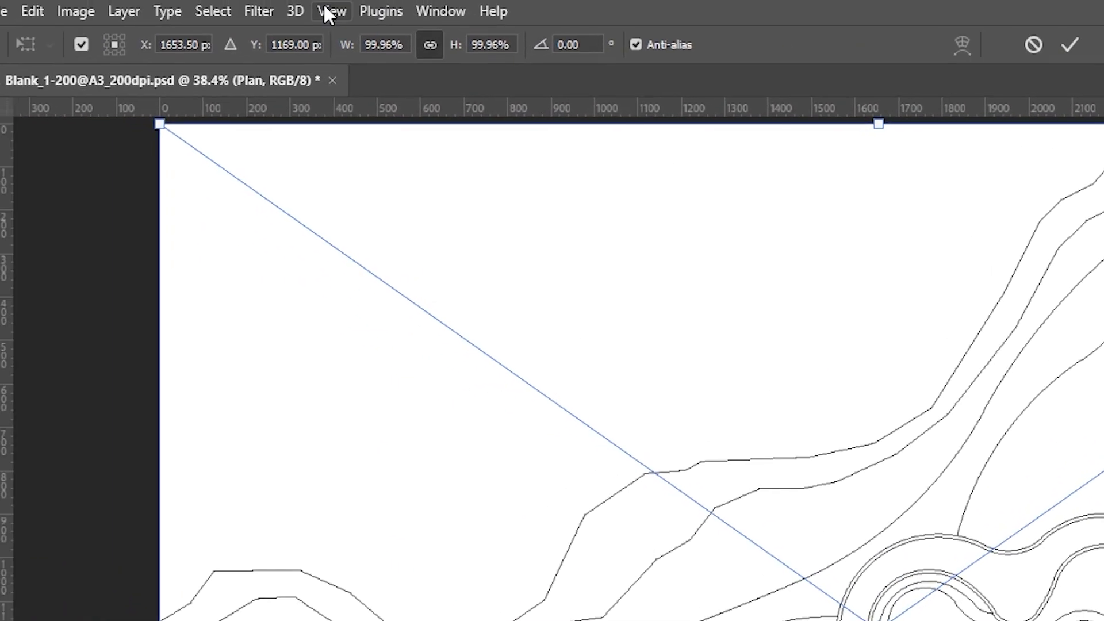
# - Commit the plan at 100% width and move the Plan layer into the linework group
pyautogui.doubleClick(421, 49)
pyautogui.write('1')
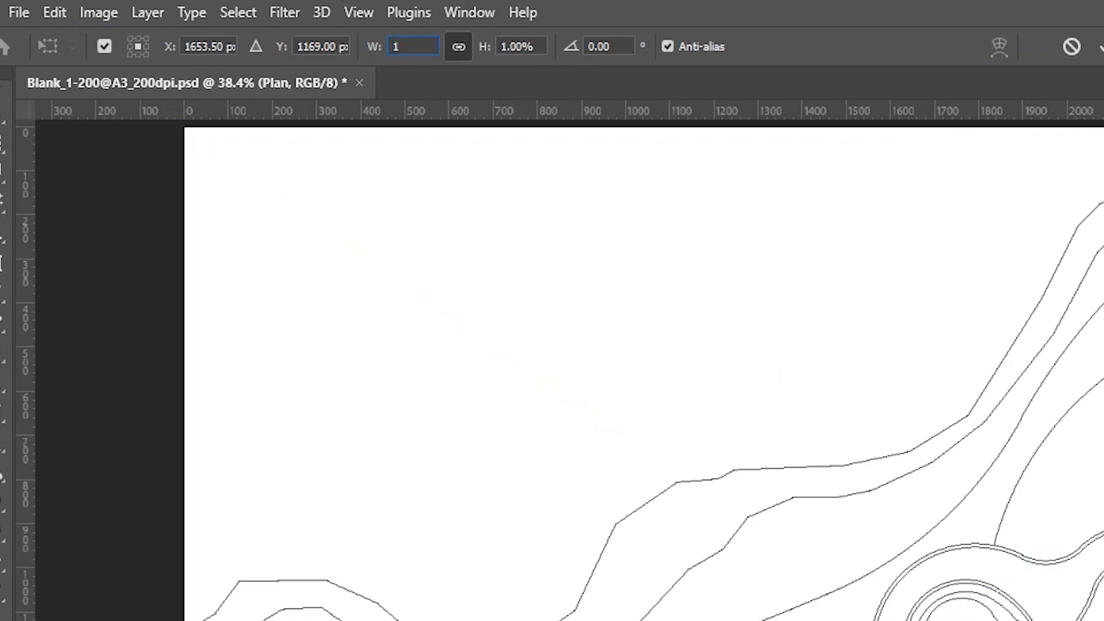
pyautogui.write('00')
pyautogui.press('Return')
pyautogui.press('Return')
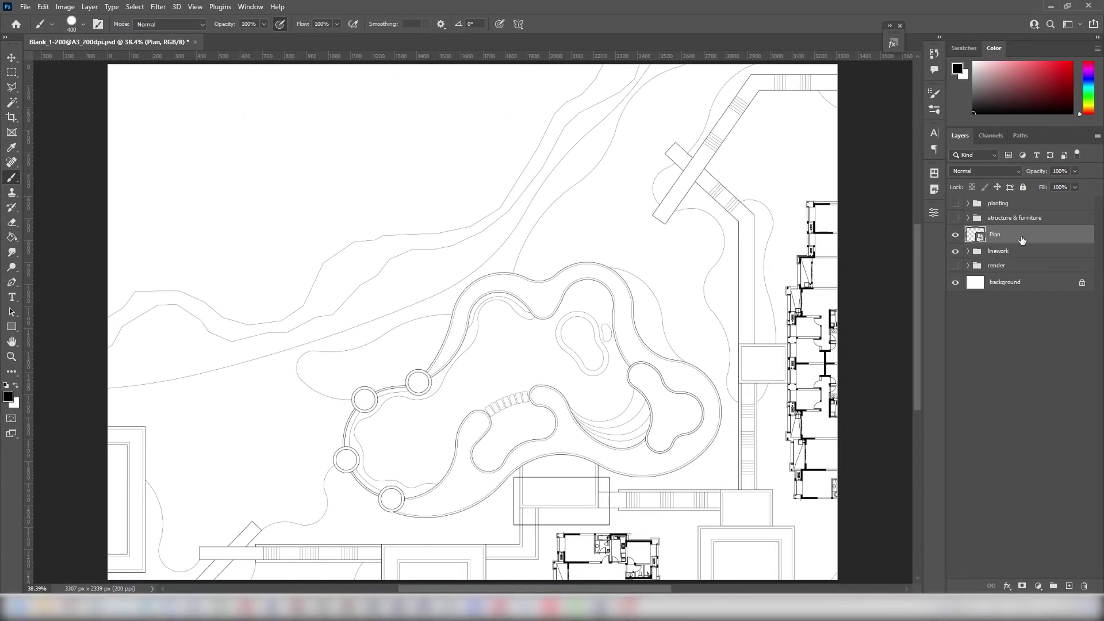
pyautogui.moveTo(1022, 240)
pyautogui.mouseDown()
pyautogui.moveTo(1021, 252)
pyautogui.moveTo(1001, 248)
pyautogui.mouseUp()
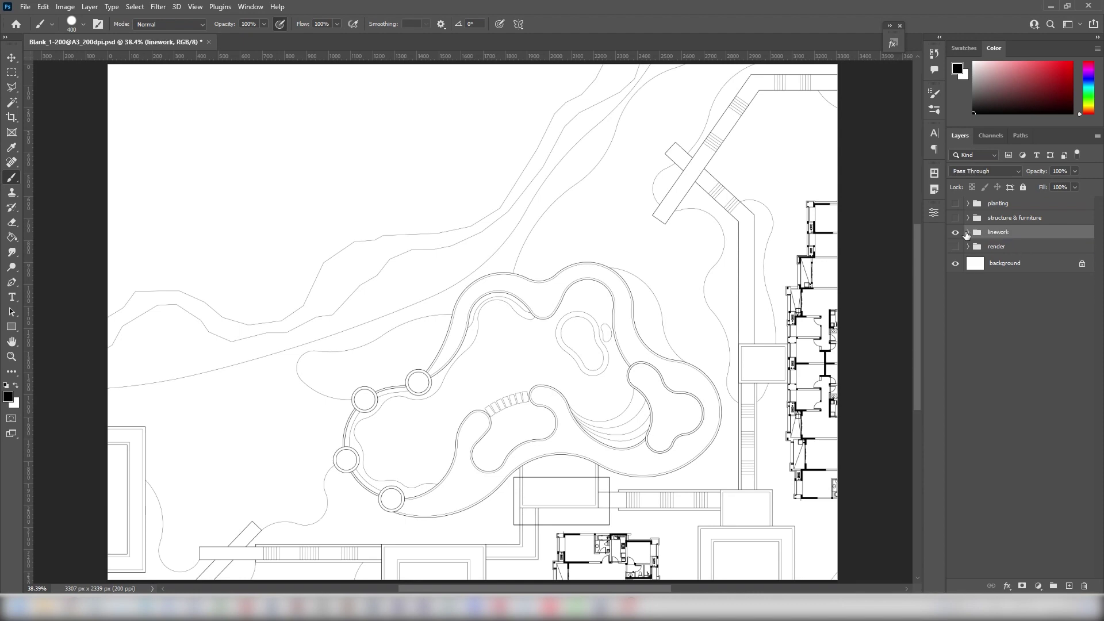
pyautogui.click(1013, 264)
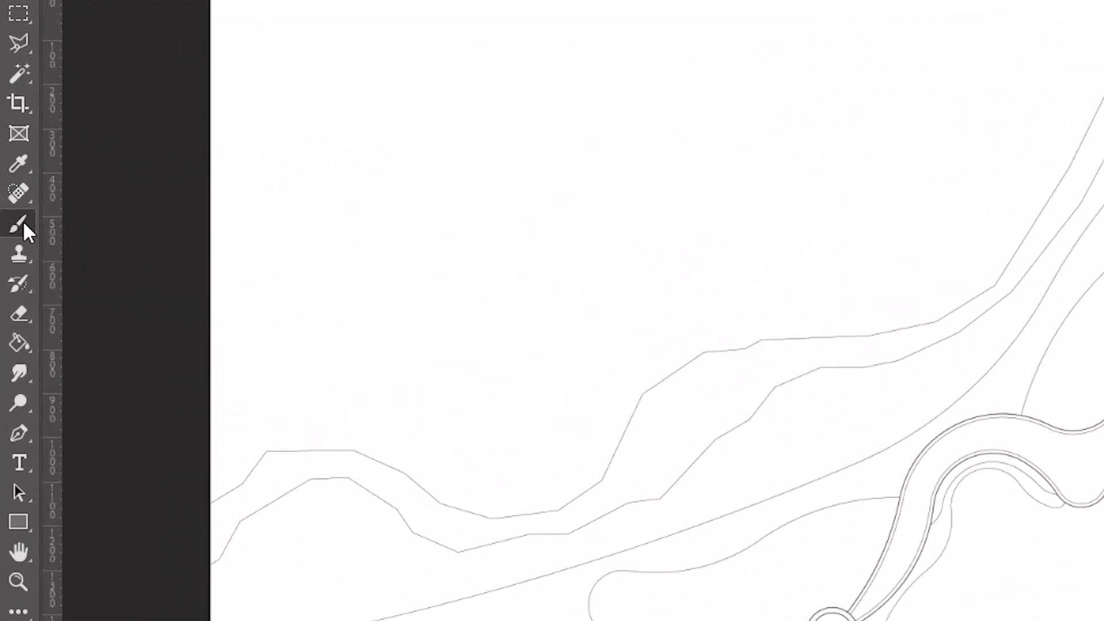
# - With the Brush Tool active, import TPSP2301 Brushes.abr into the brush presets
pyautogui.rightClick(11, 178)
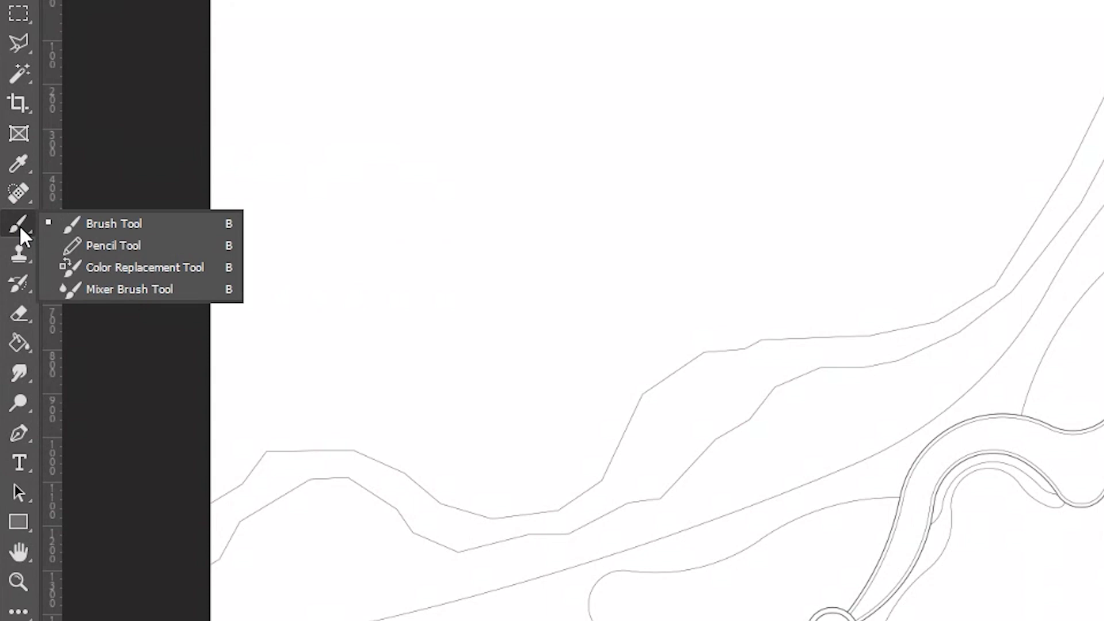
pyautogui.click(87, 225)
pyautogui.rightClick(134, 139)
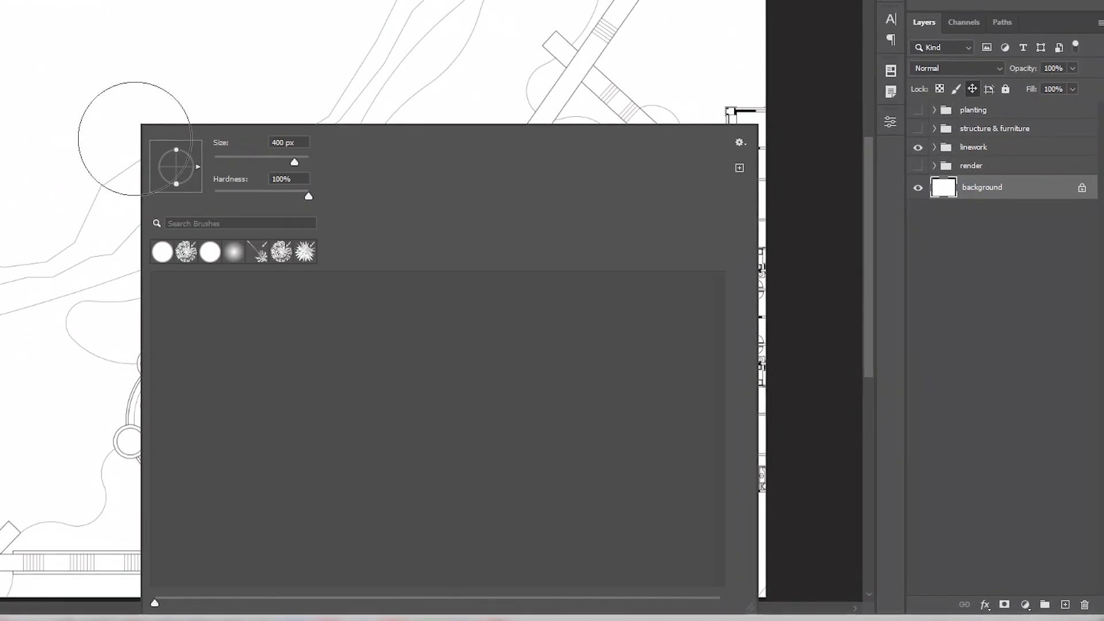
pyautogui.click(740, 142)
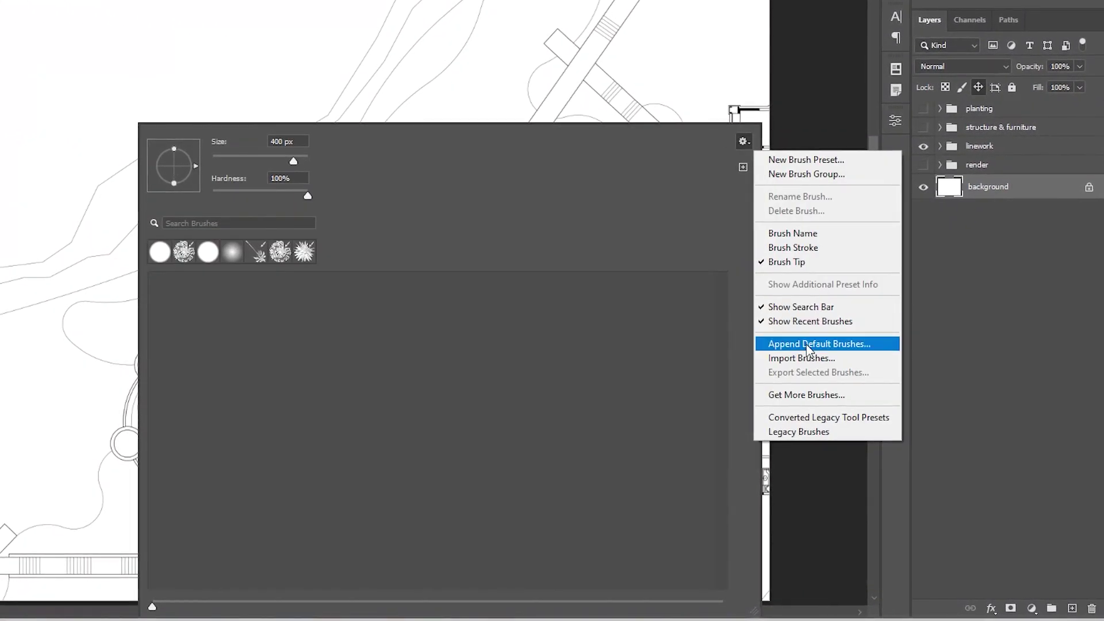
pyautogui.click(800, 357)
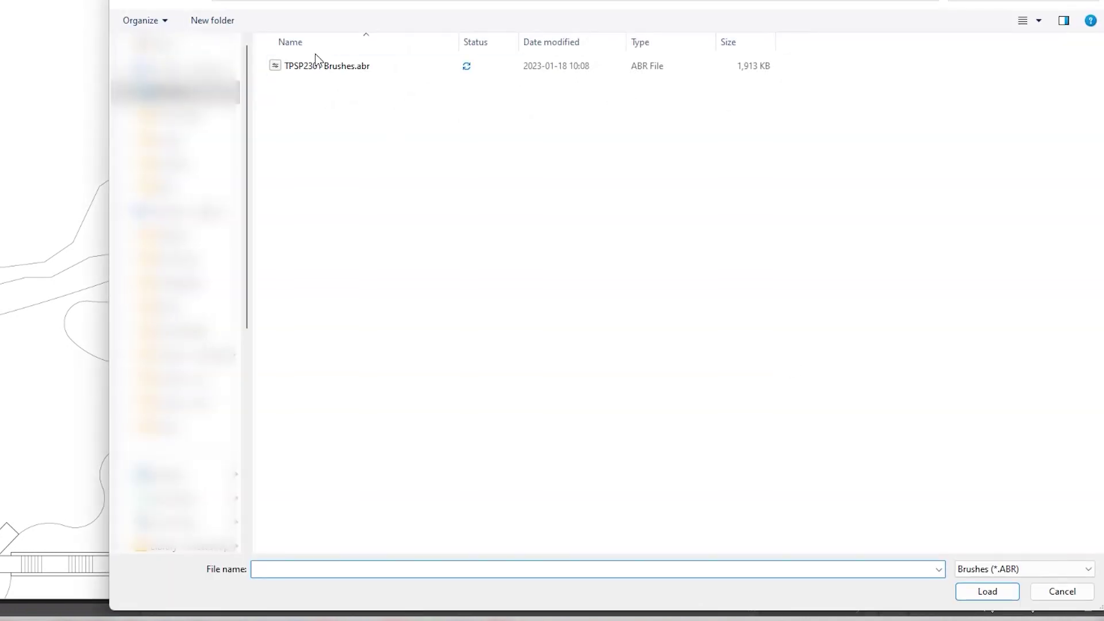
pyautogui.click(317, 64)
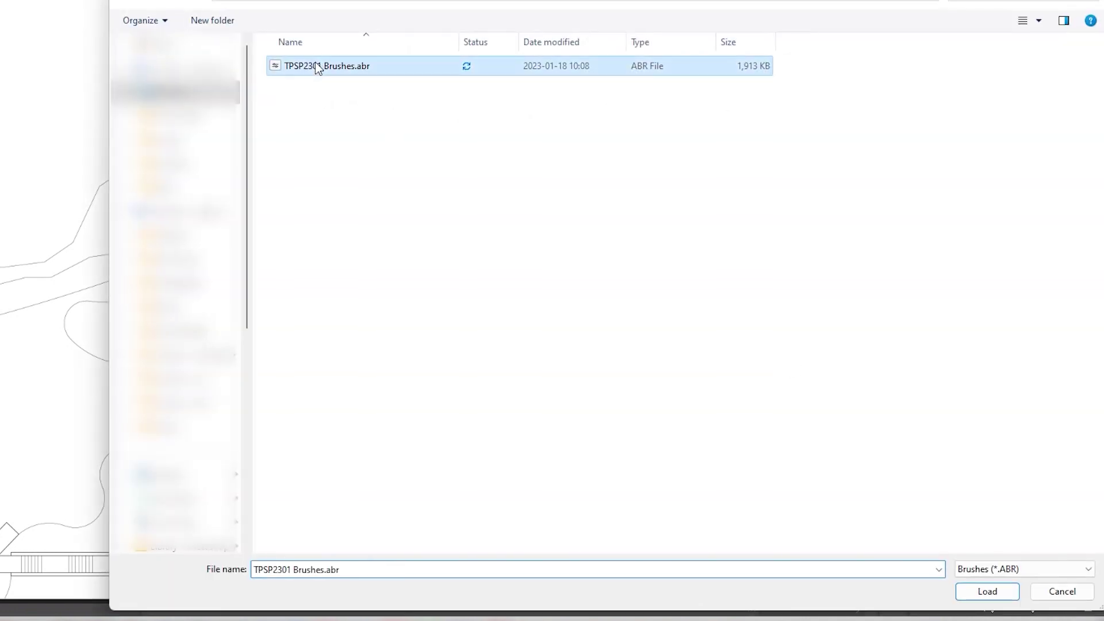
pyautogui.click(986, 592)
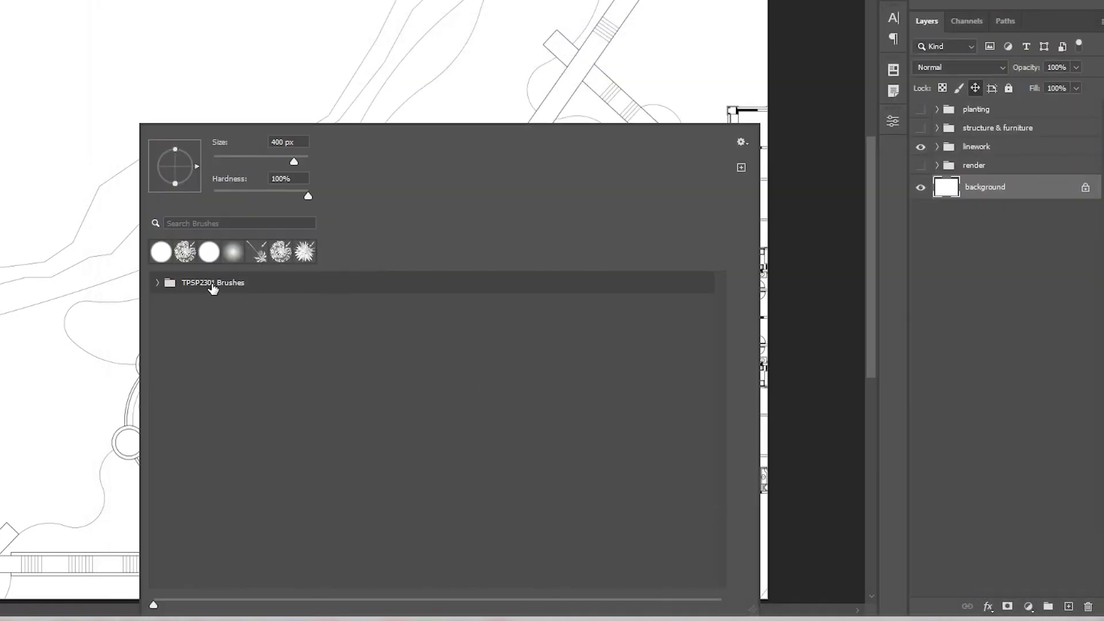
pyautogui.click(170, 286)
pyautogui.click(159, 285)
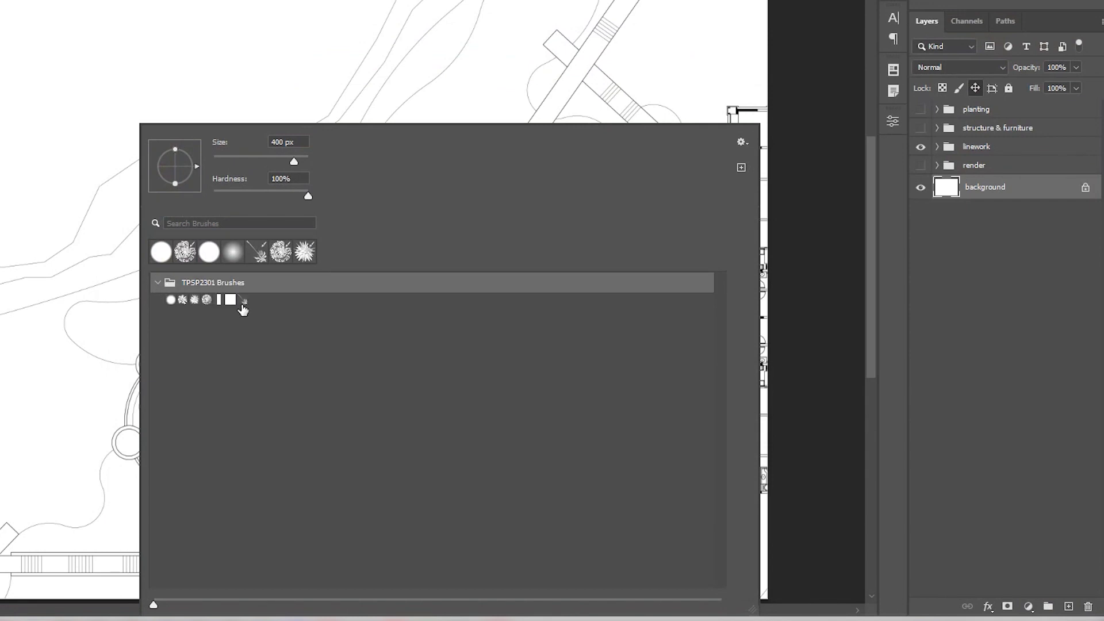
# - Show brush names and stroke previews, and enlarge the preview thumbnails
pyautogui.click(741, 141)
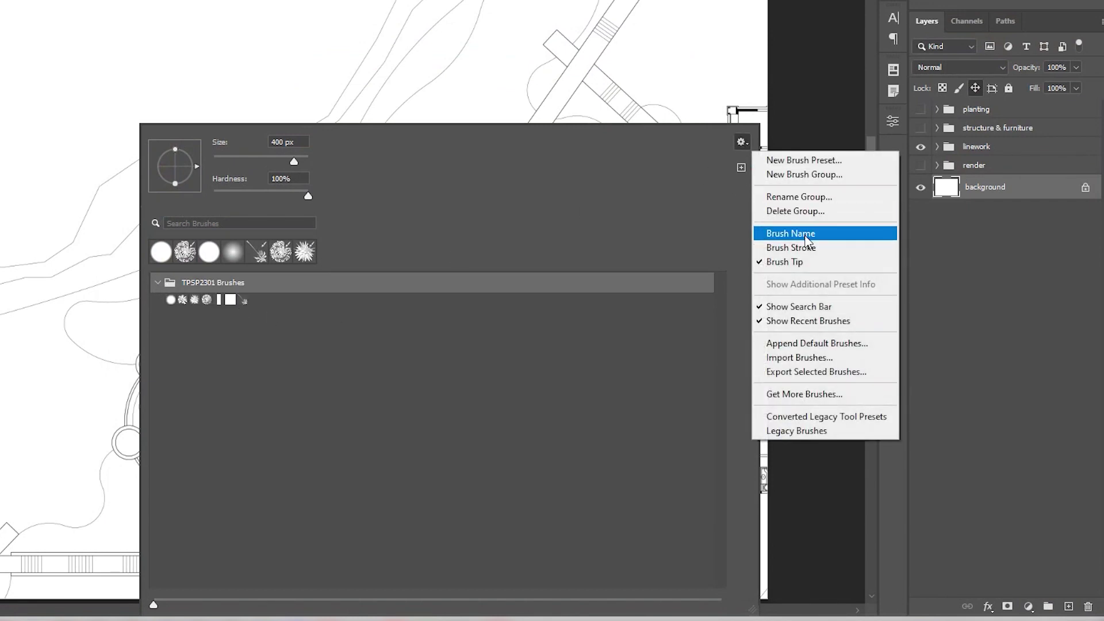
pyautogui.click(806, 236)
pyautogui.click(742, 142)
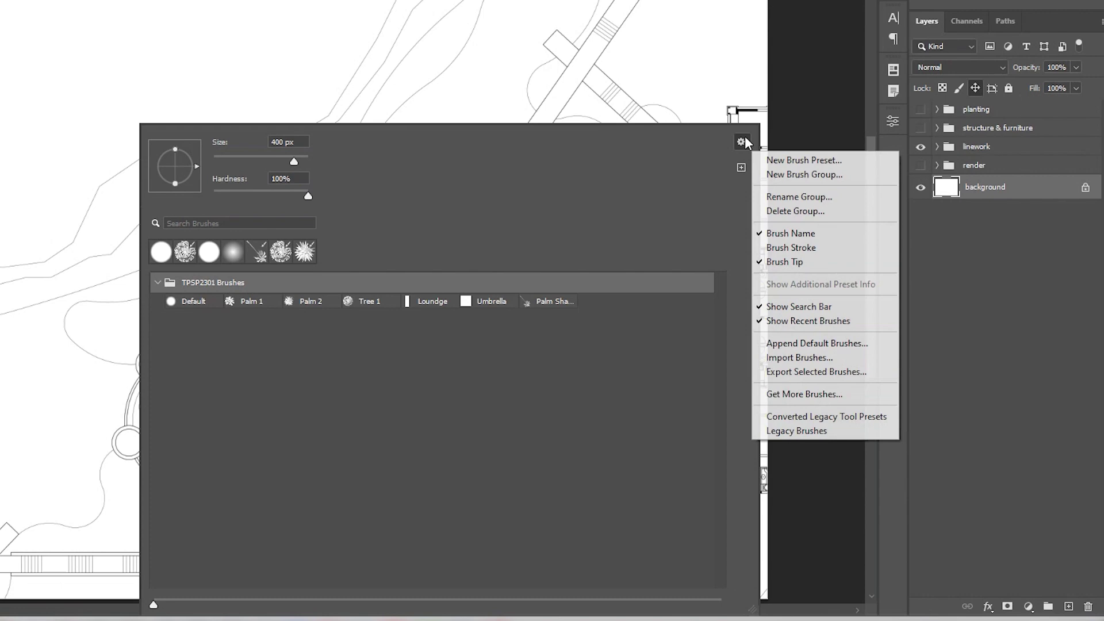
pyautogui.click(792, 249)
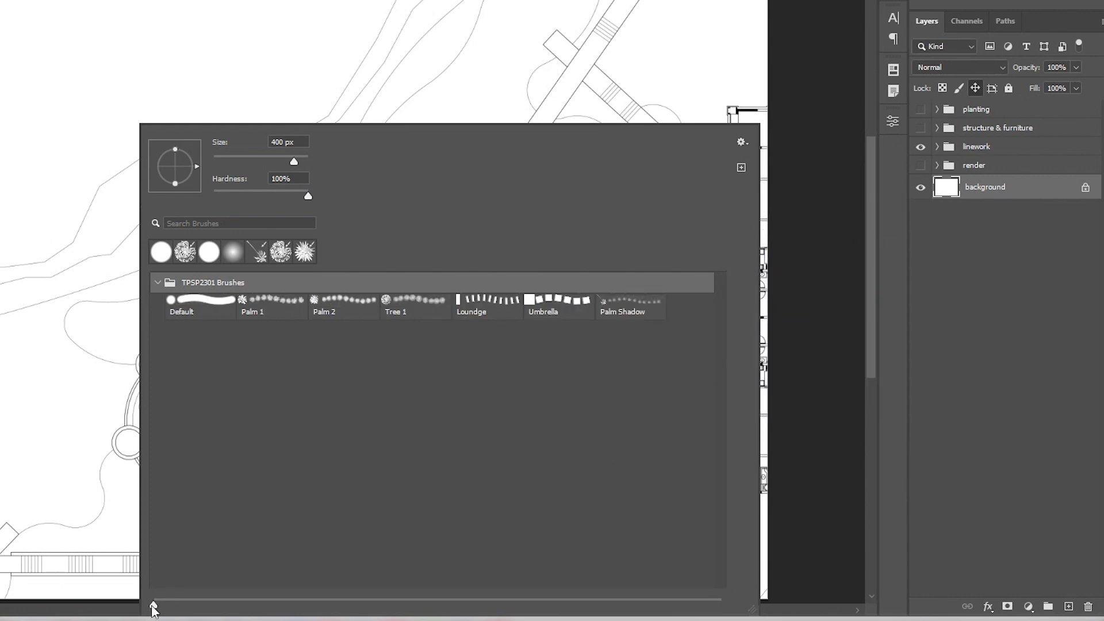
pyautogui.moveTo(165, 605); pyautogui.dragTo(676, 605)
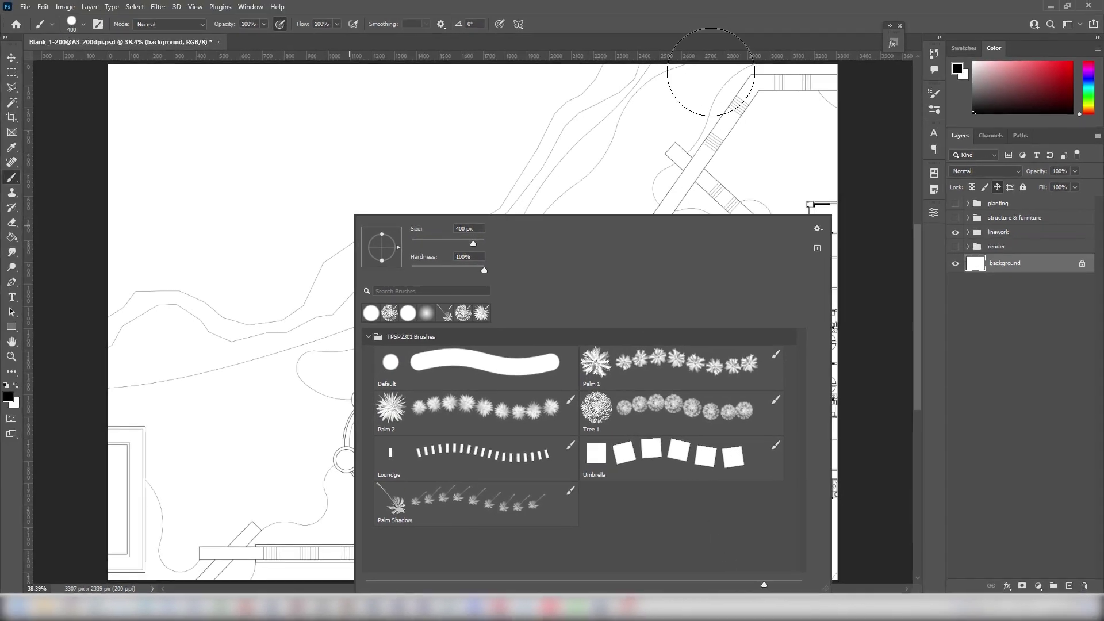
# - Close the brush presets, make the render group visible and expand it
pyautogui.click(989, 247)
pyautogui.press('v')
pyautogui.click(956, 247)
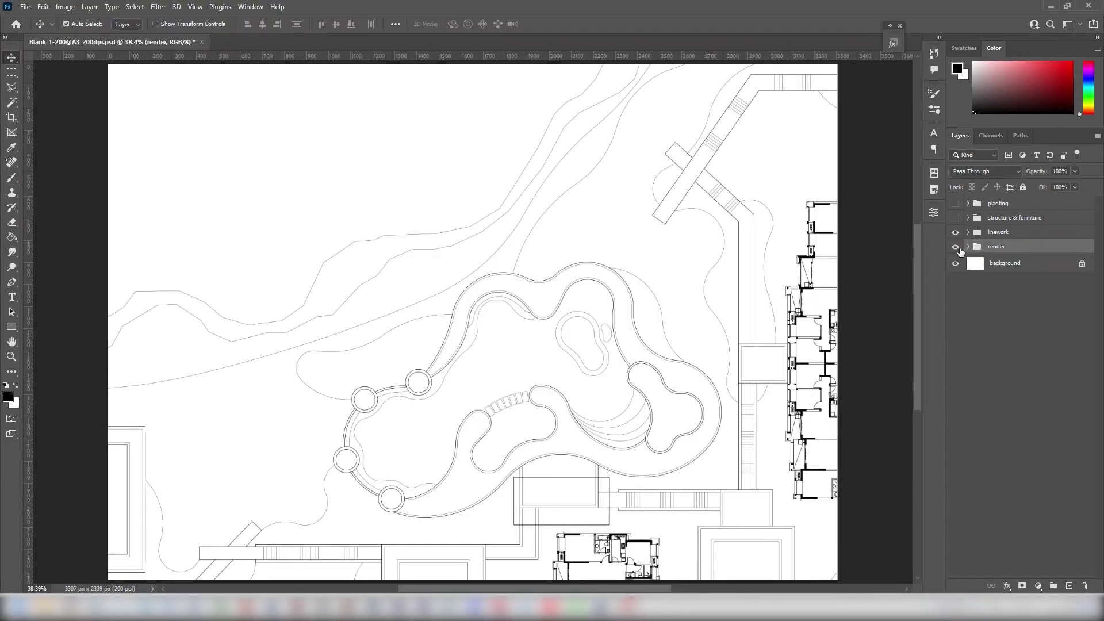
pyautogui.click(968, 246)
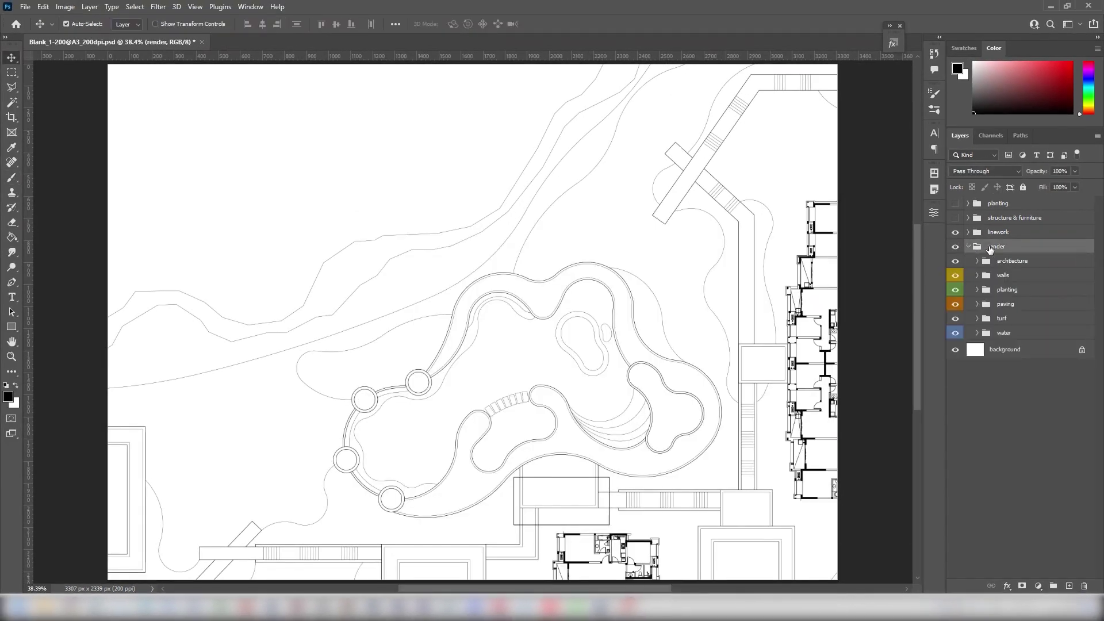
# - Expand the water group, select the creek layer and switch to the Paint Bucket Tool
pyautogui.click(976, 334)
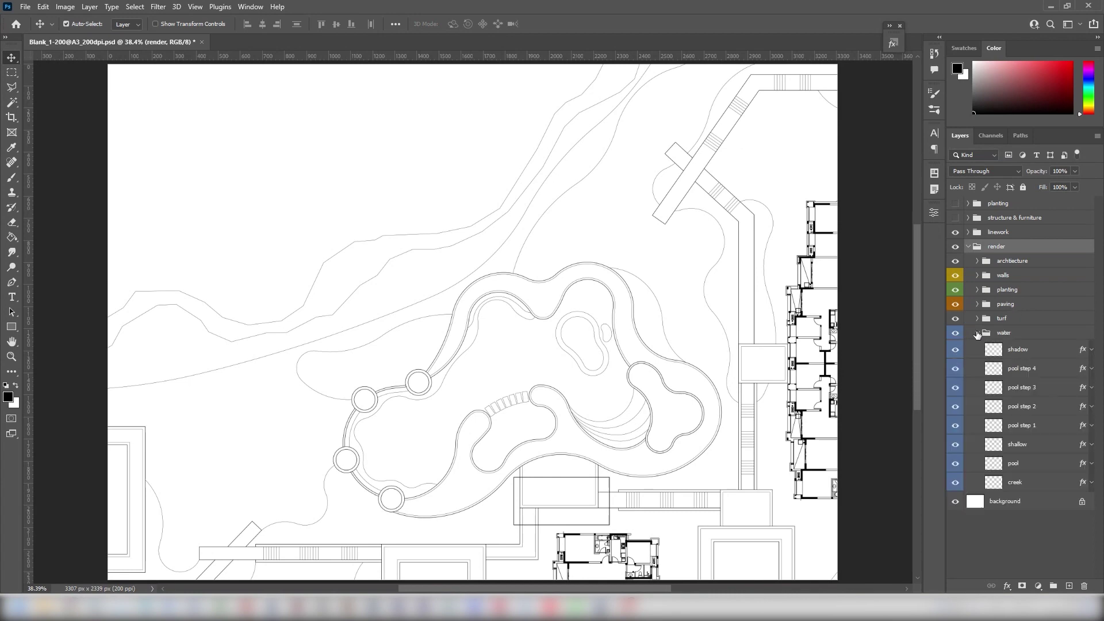
pyautogui.click(1016, 489)
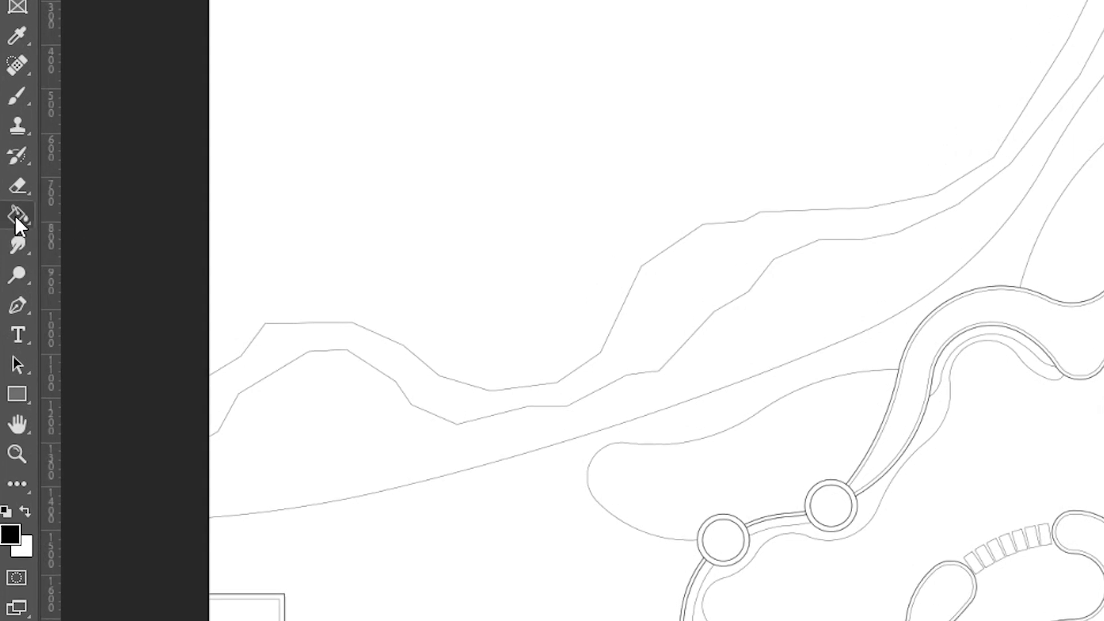
pyautogui.rightClick(12, 238)
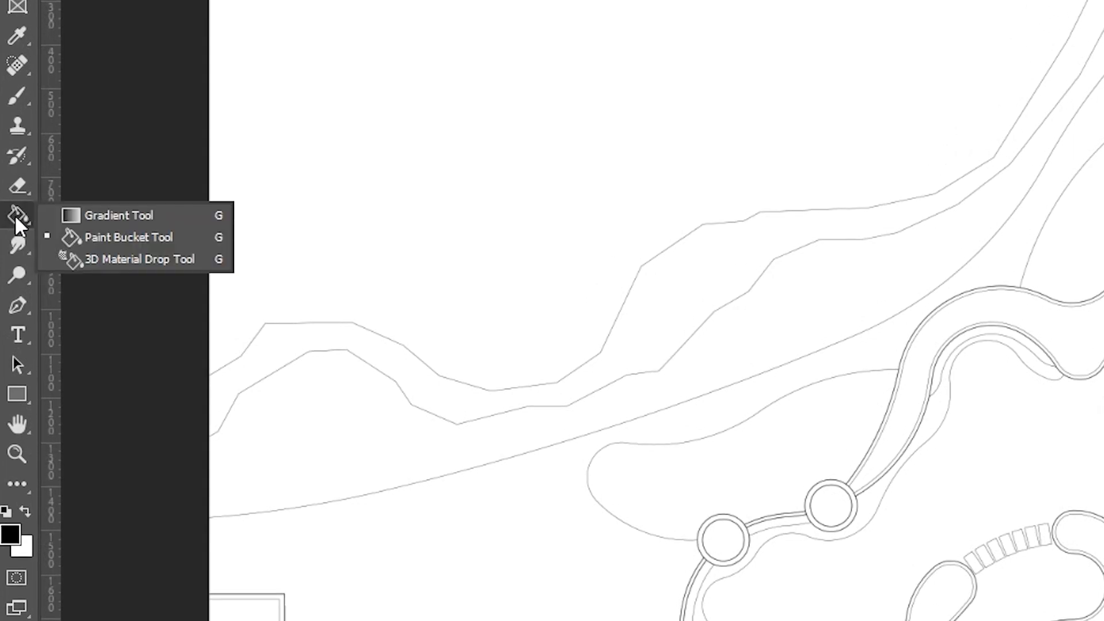
pyautogui.click(90, 240)
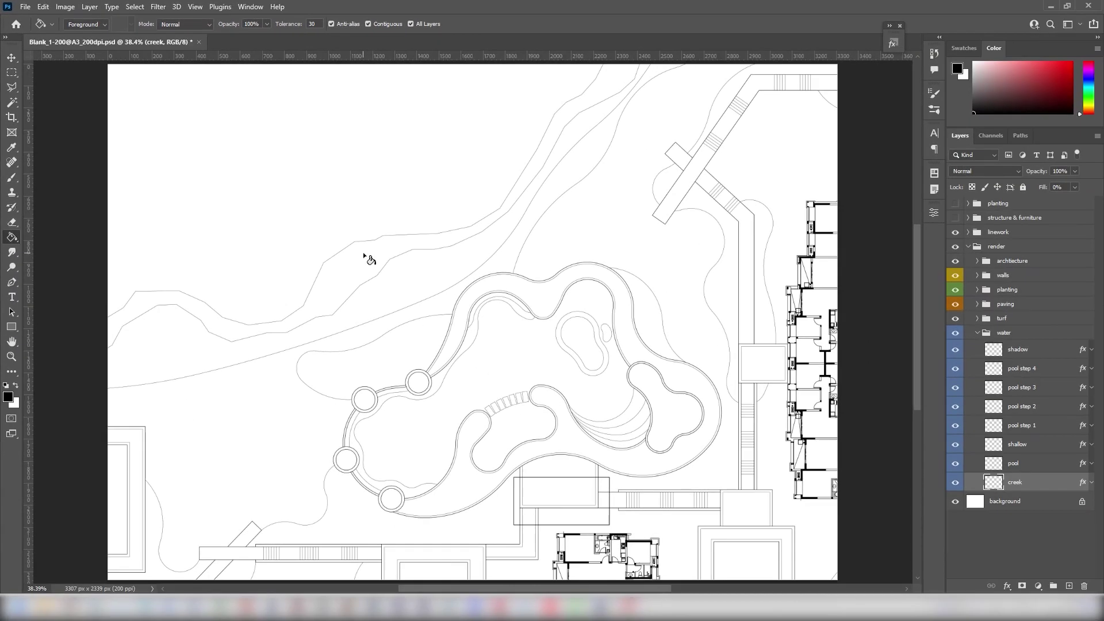
# - Fill the creek with light blue and the pool with the turquoise water pattern
pyautogui.click(368, 259)
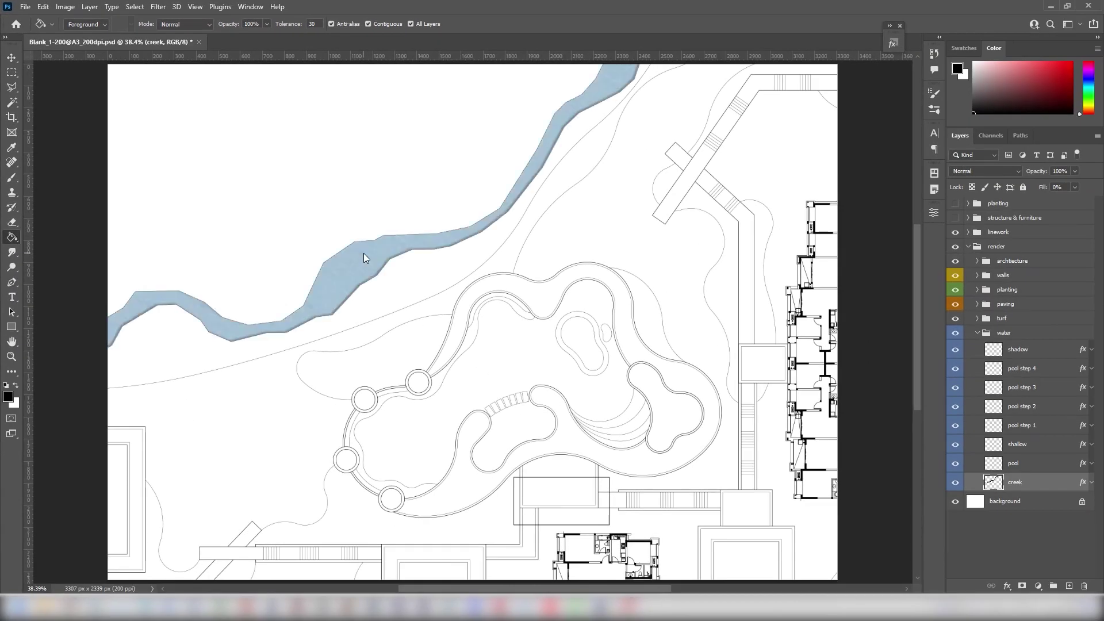
pyautogui.click(1028, 465)
pyautogui.moveTo(329, 280); pyautogui.dragTo(775, 497)
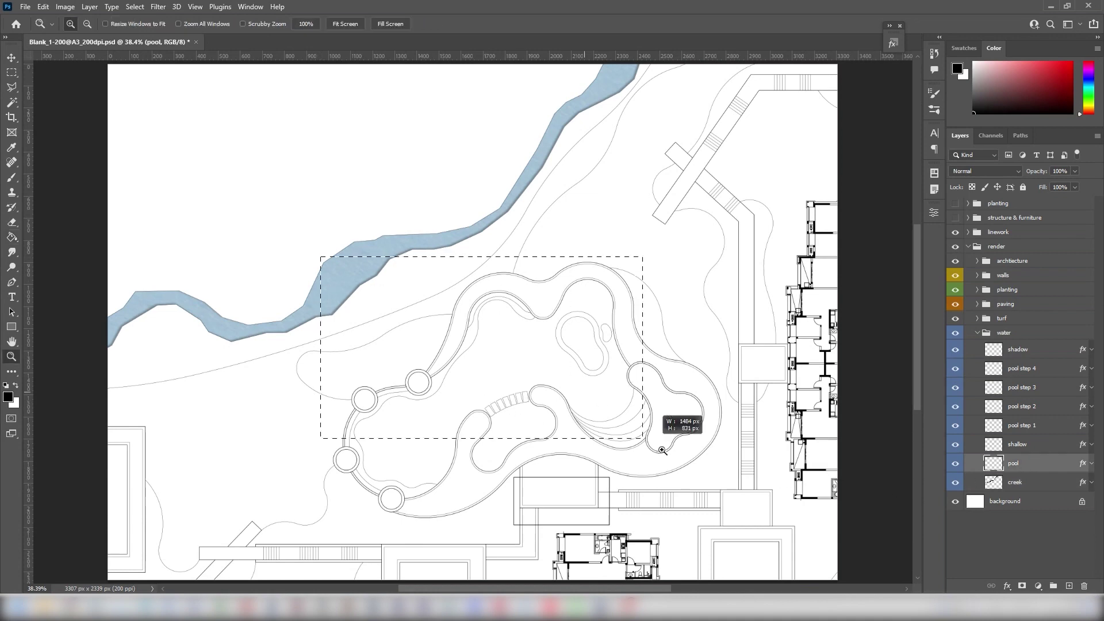
pyautogui.click(508, 378)
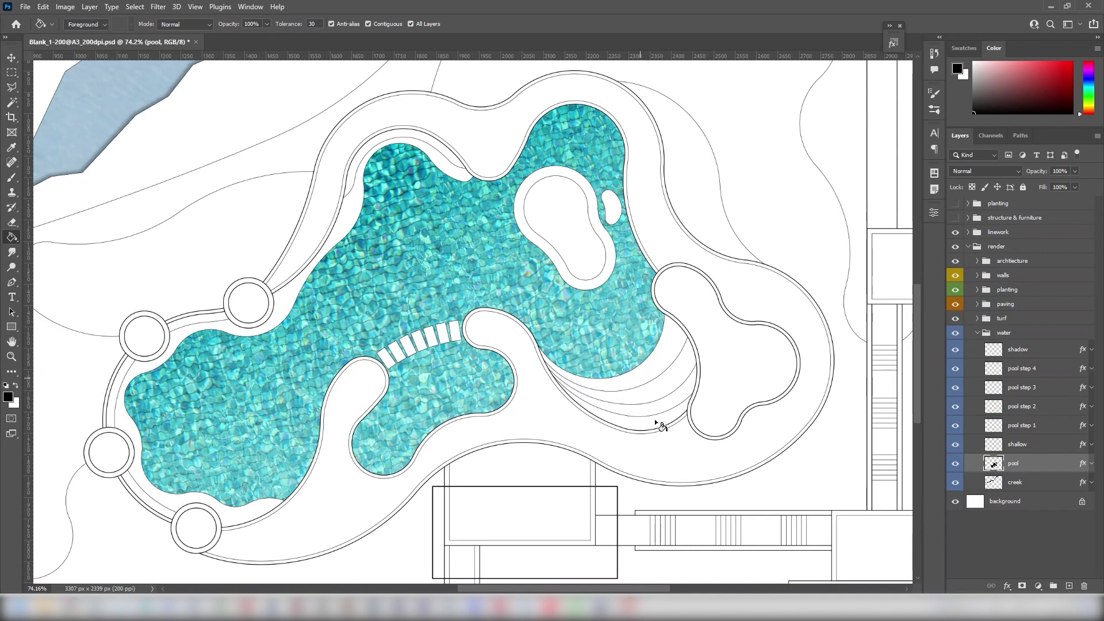
# - Extend the water fill into the pool-step area and the upper- and lower-left edge bands
pyautogui.click(455, 171)
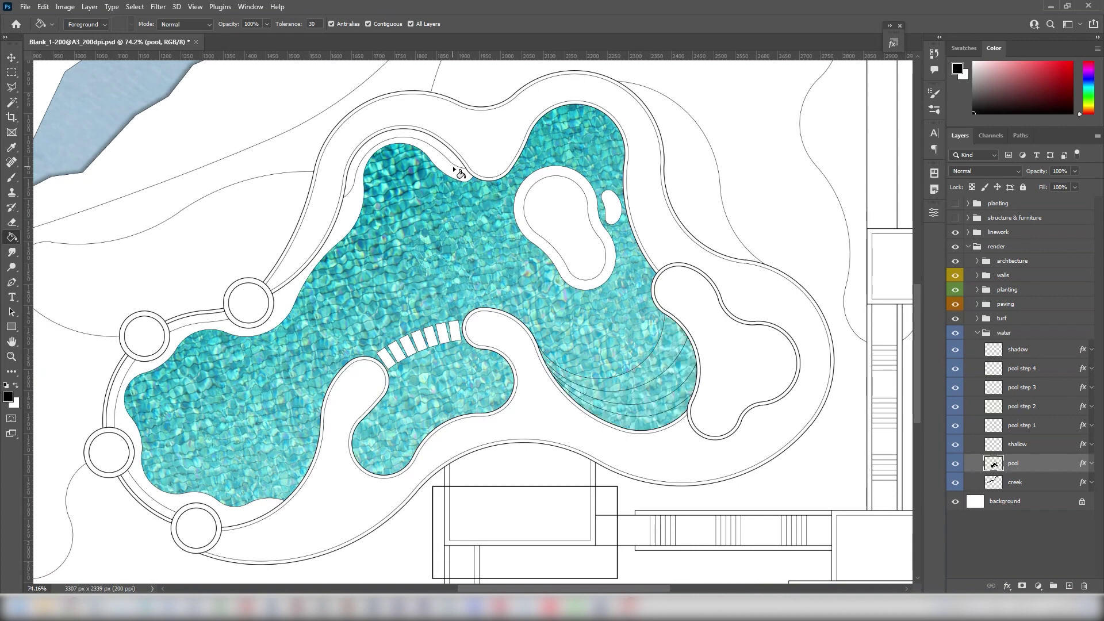
pyautogui.click(452, 158)
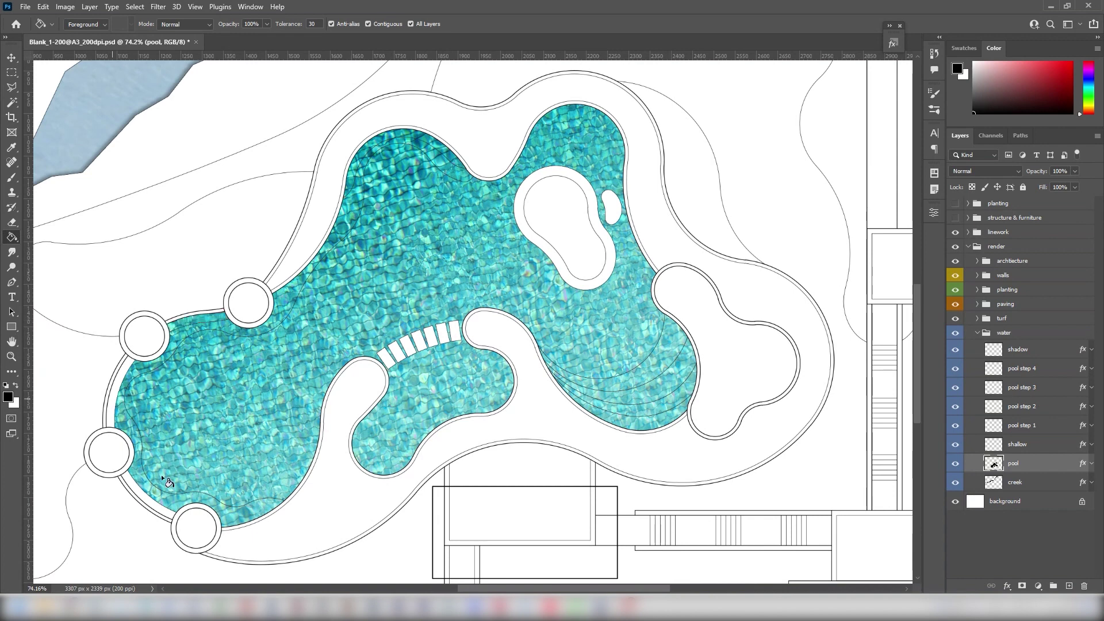
pyautogui.click(168, 517)
pyautogui.click(175, 519)
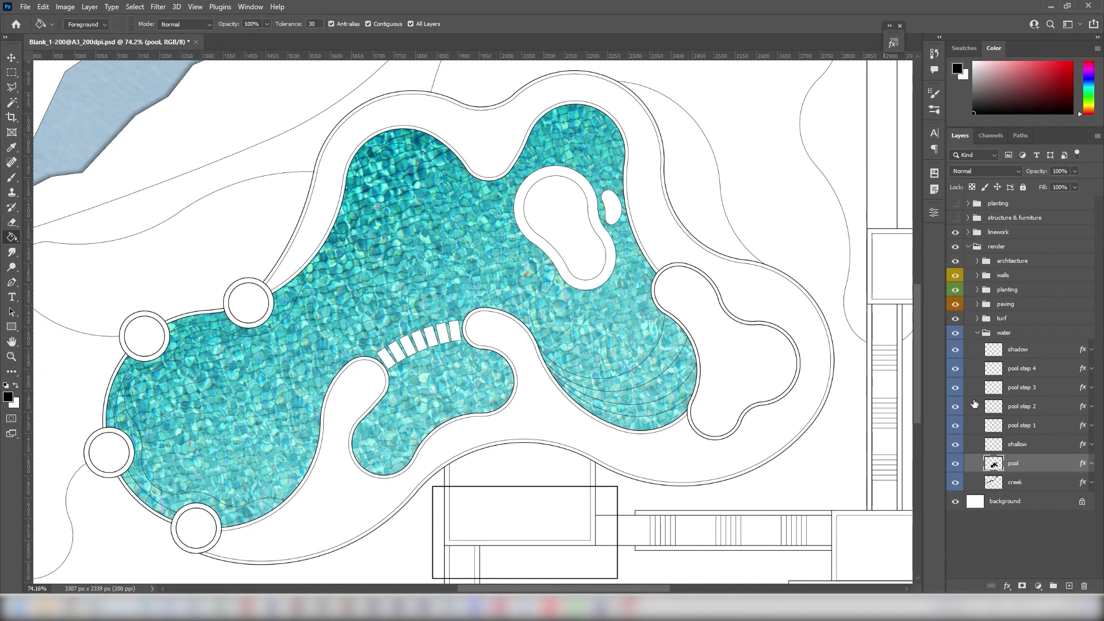
pyautogui.click(1027, 445)
# - With a 0% hardness, ~146 px brush, paint a faint peach wash over the pool's lower lobe
pyautogui.click(12, 177)
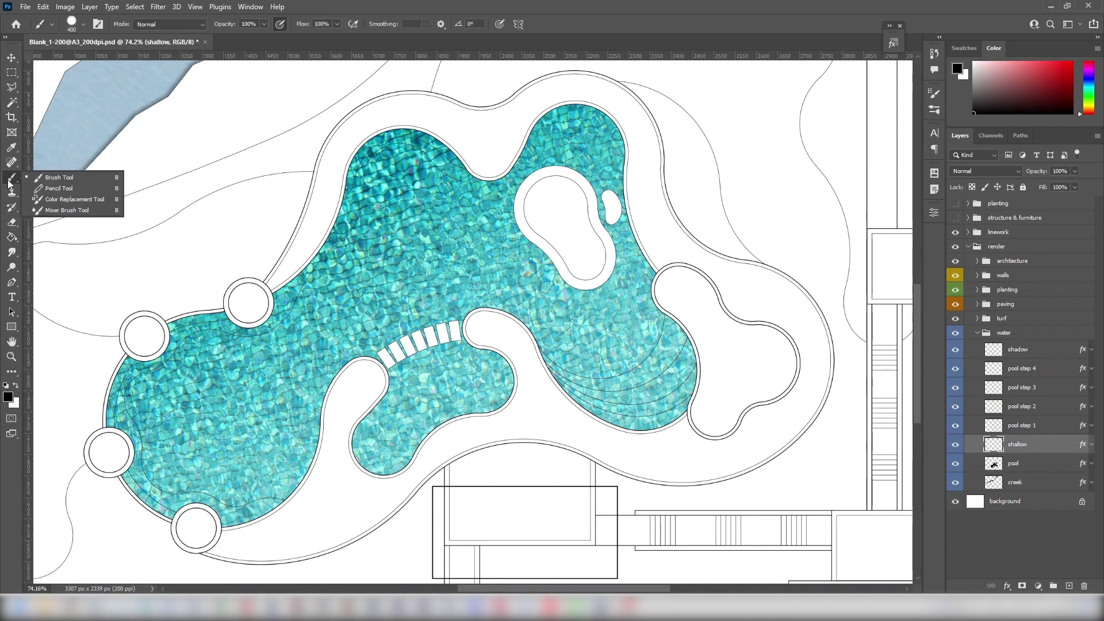
pyautogui.rightClick(321, 243)
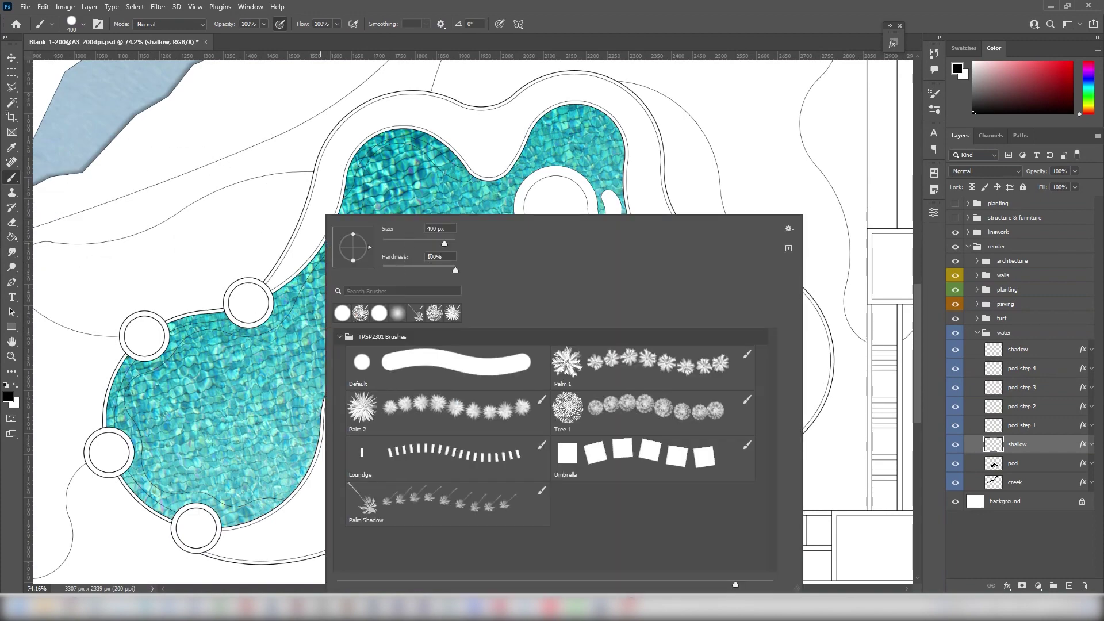
pyautogui.moveTo(420, 268); pyautogui.dragTo(375, 270)
pyautogui.moveTo(431, 244); pyautogui.dragTo(424, 244)
pyautogui.press('Return')
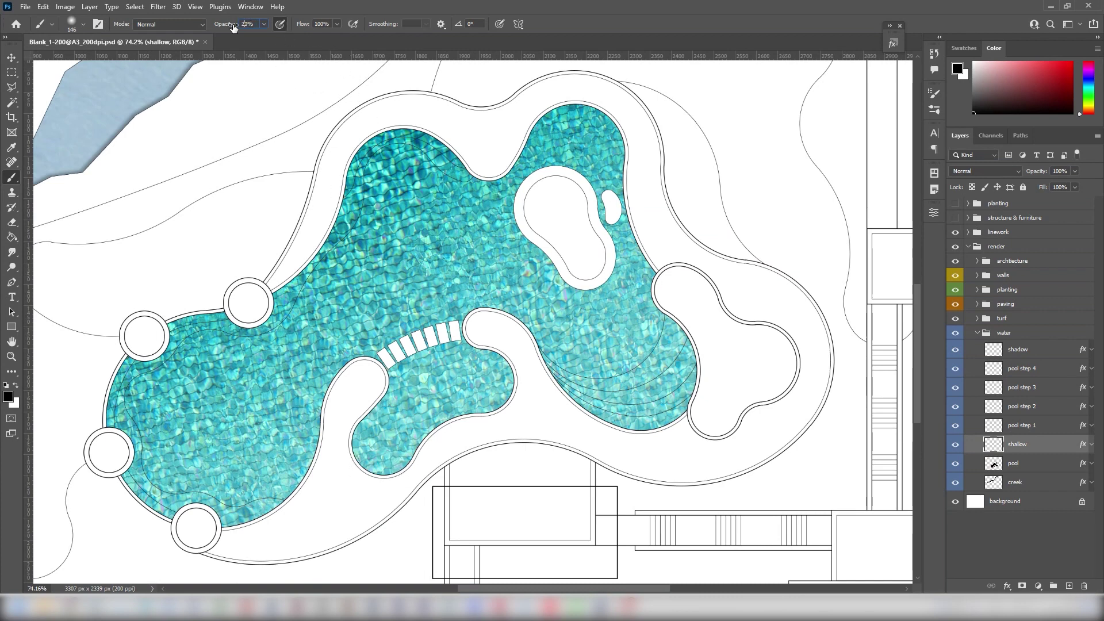
pyautogui.moveTo(352, 482)
pyautogui.mouseDown()
pyautogui.moveTo(484, 362)
pyautogui.moveTo(449, 394)
pyautogui.moveTo(525, 371)
pyautogui.mouseUp()
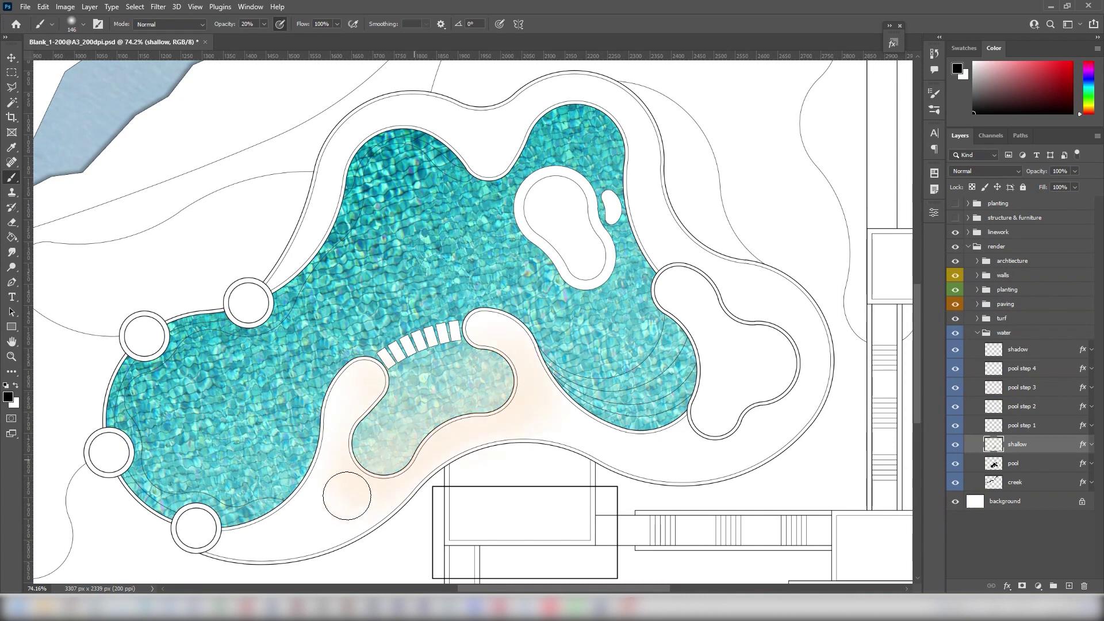
pyautogui.moveTo(355, 444); pyautogui.dragTo(369, 453)
# - Load the pool outline and mask the shallow layer to it
pyautogui.click(999, 468)
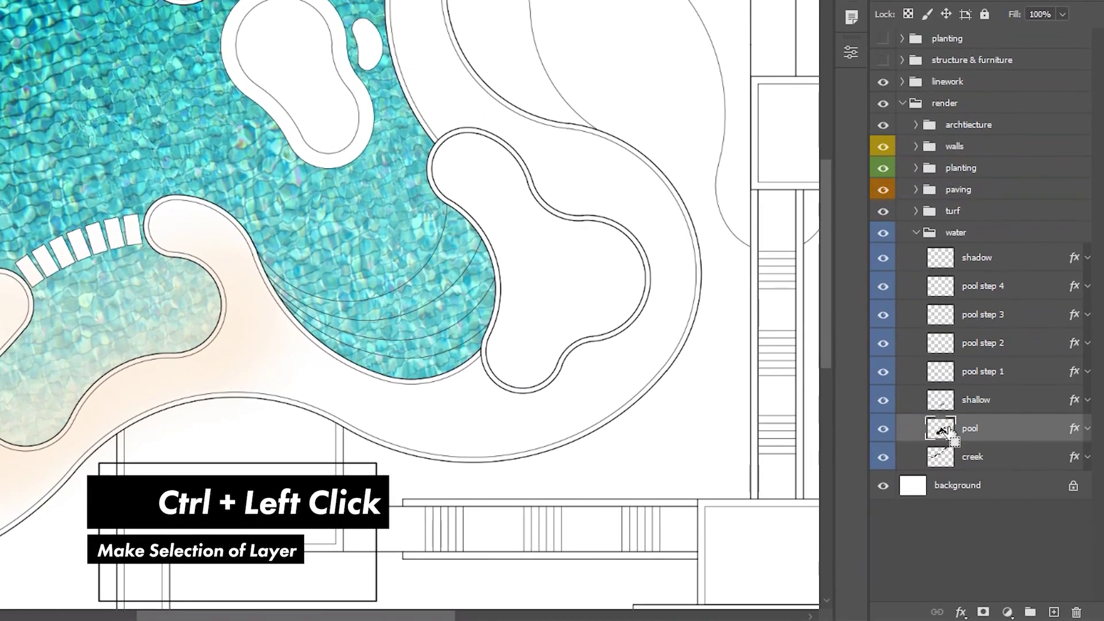
pyautogui.keyDown('ctrl'); pyautogui.click(941, 429); pyautogui.keyUp('ctrl')
pyautogui.click(946, 406)
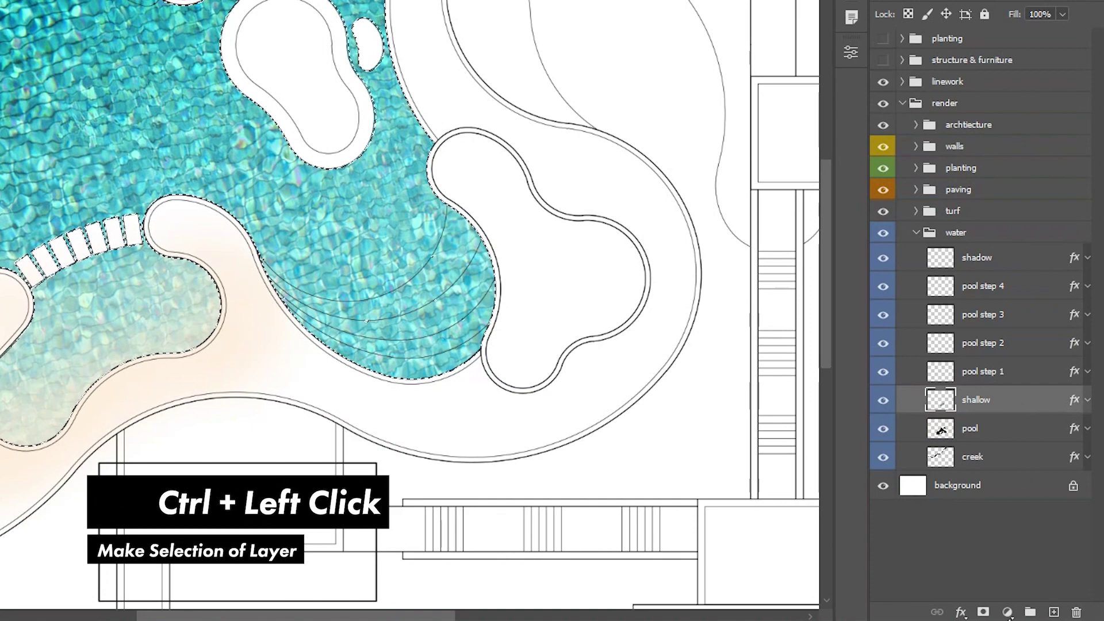
pyautogui.click(984, 613)
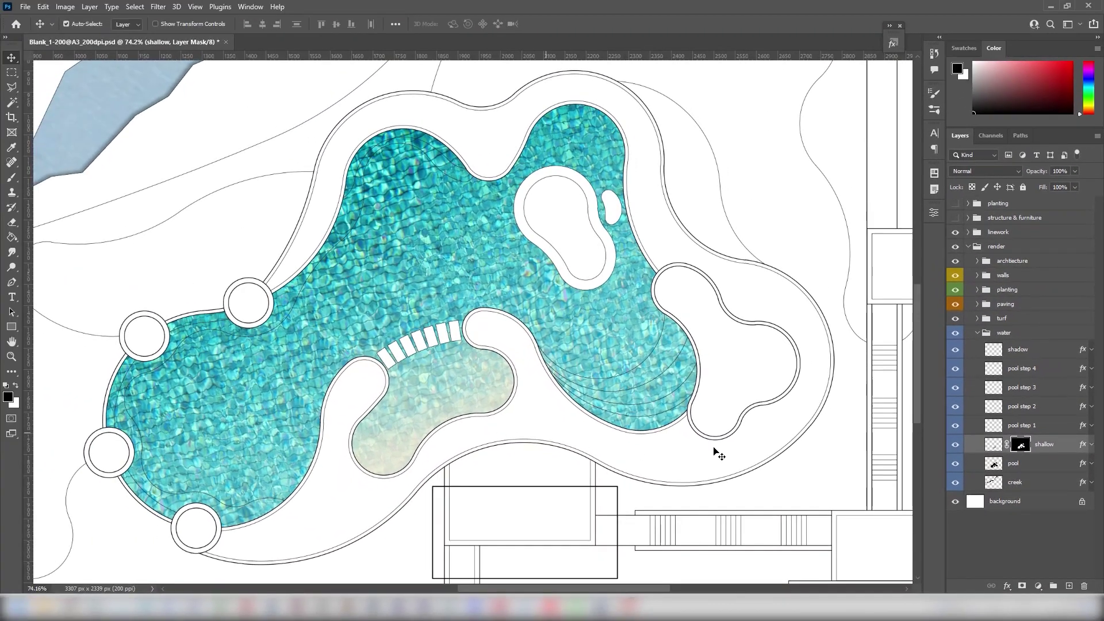
pyautogui.hotkey('alt', '[')
# - Hide the water texture and fill the arc bands on pool step 1 and pool step 2
pyautogui.click(956, 464)
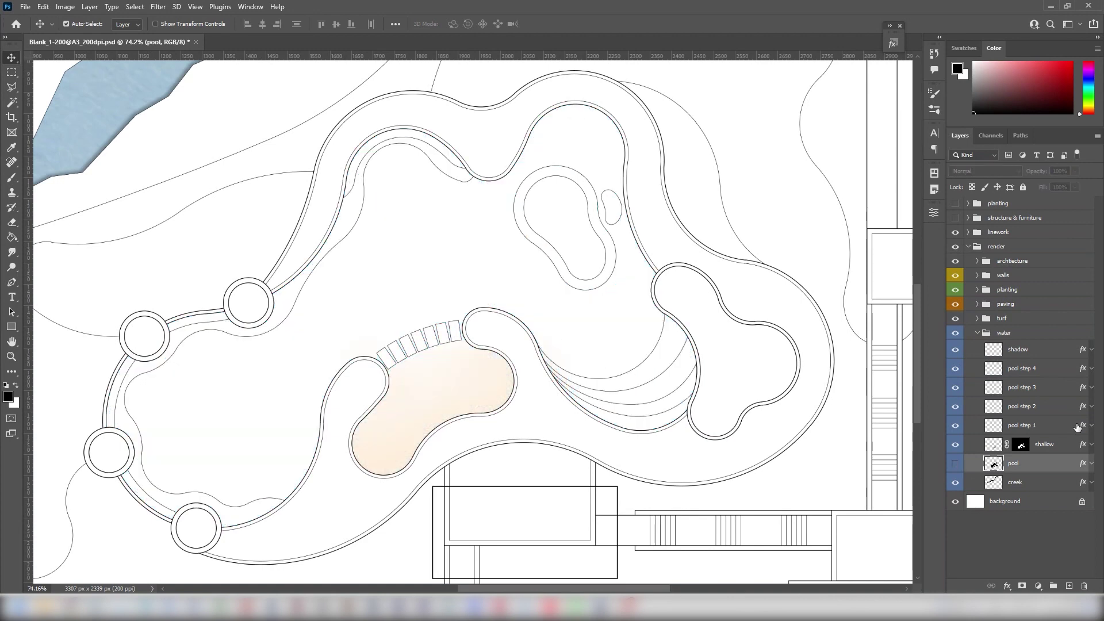
pyautogui.click(1040, 426)
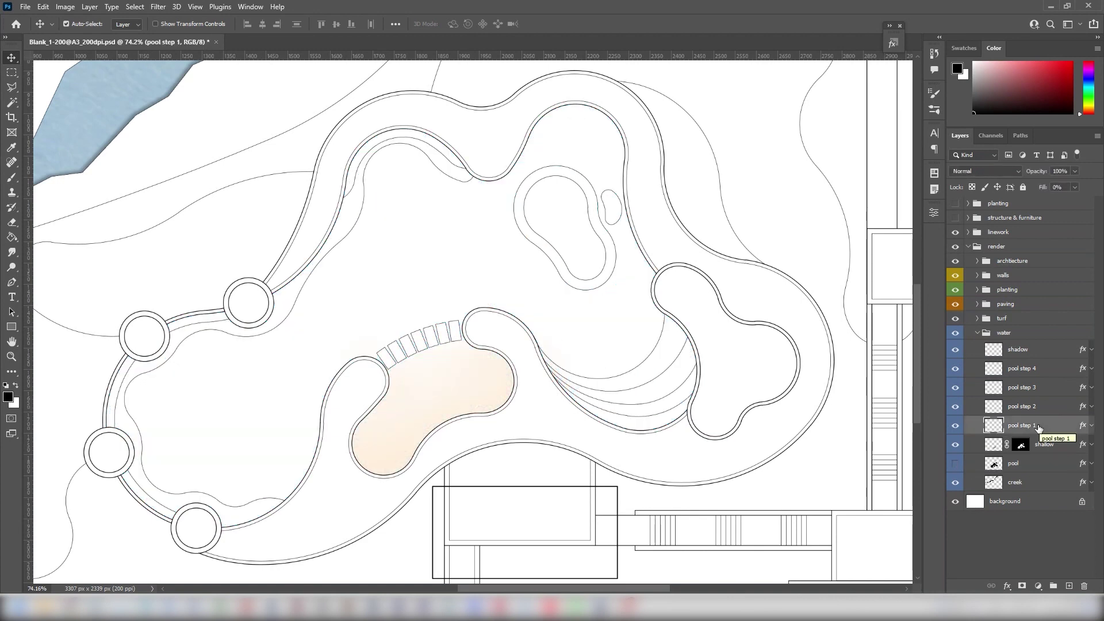
pyautogui.press('g')
pyautogui.click(637, 380)
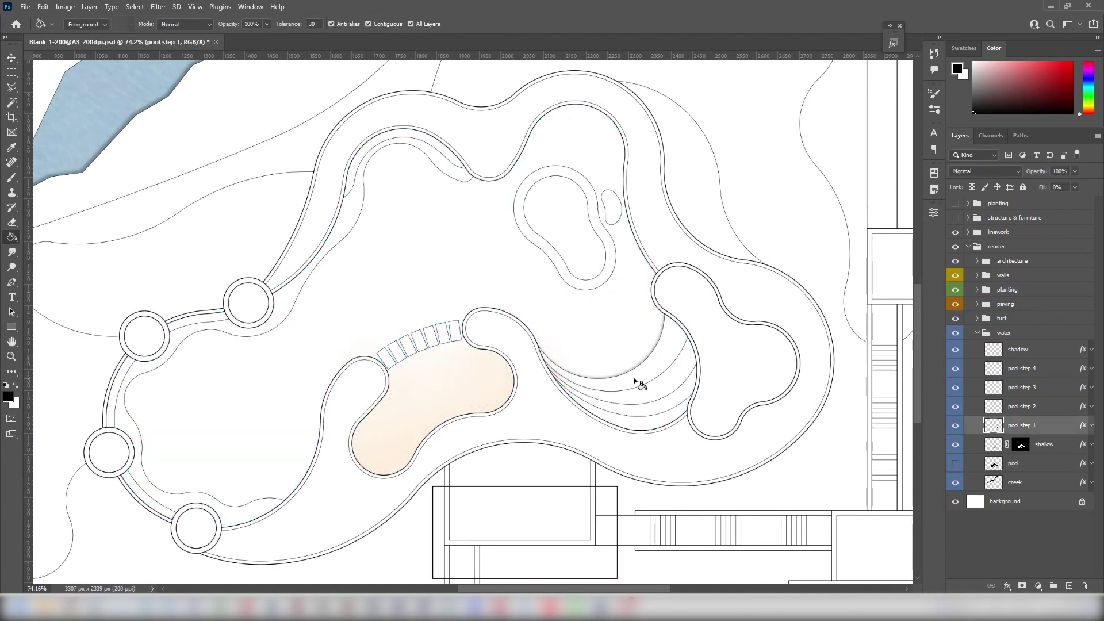
pyautogui.click(955, 426)
pyautogui.click(1021, 407)
pyautogui.click(671, 402)
pyautogui.click(452, 175)
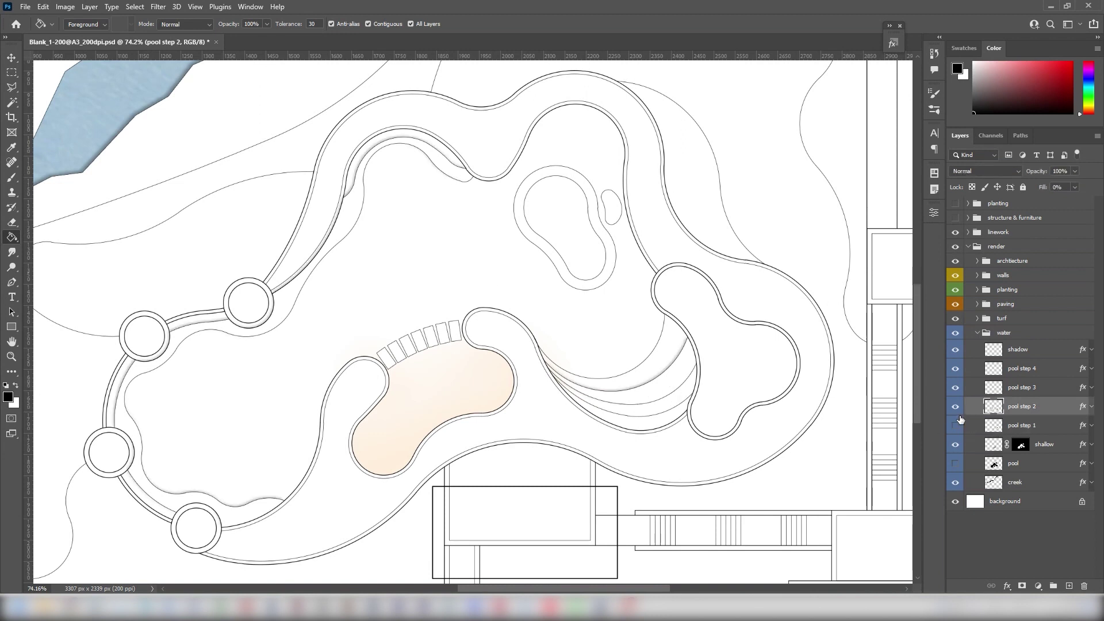
pyautogui.click(956, 407)
# - Fill the arc bands on pool step 3 and the lower, top and left ring bands on pool step 4
pyautogui.click(1021, 387)
pyautogui.click(682, 399)
pyautogui.click(955, 387)
pyautogui.click(1021, 368)
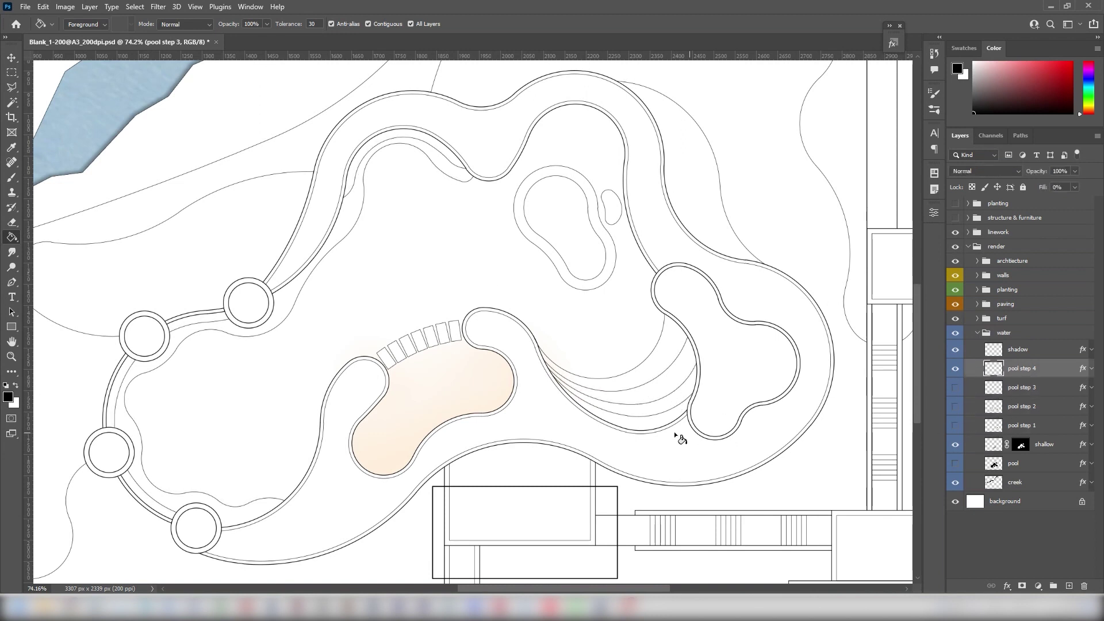
pyautogui.click(655, 430)
pyautogui.click(455, 157)
pyautogui.click(205, 322)
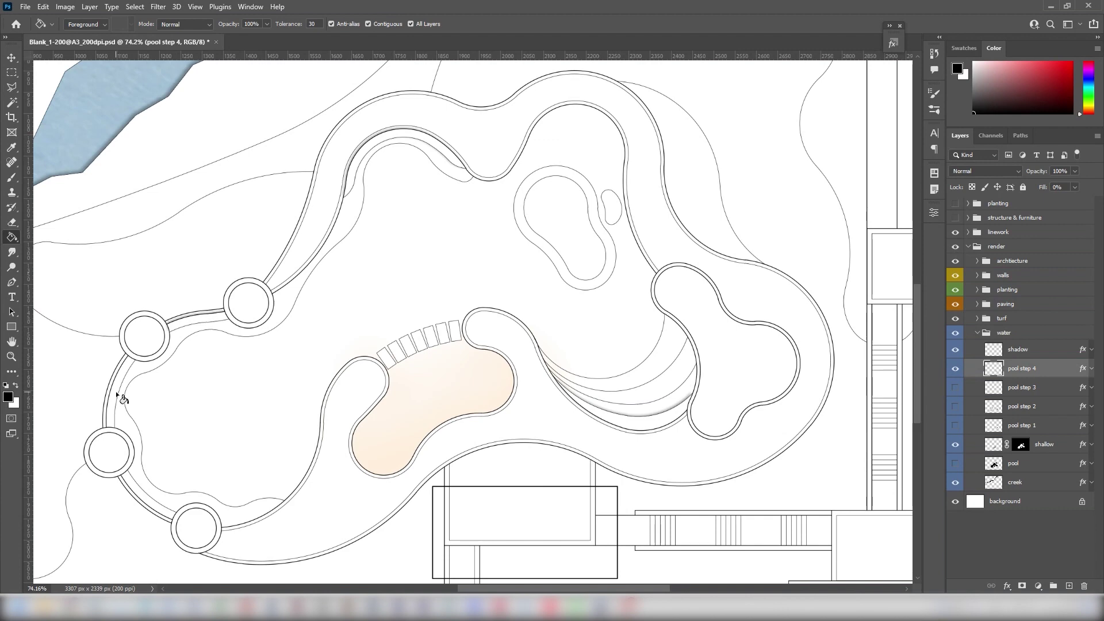
pyautogui.click(119, 396)
pyautogui.click(164, 509)
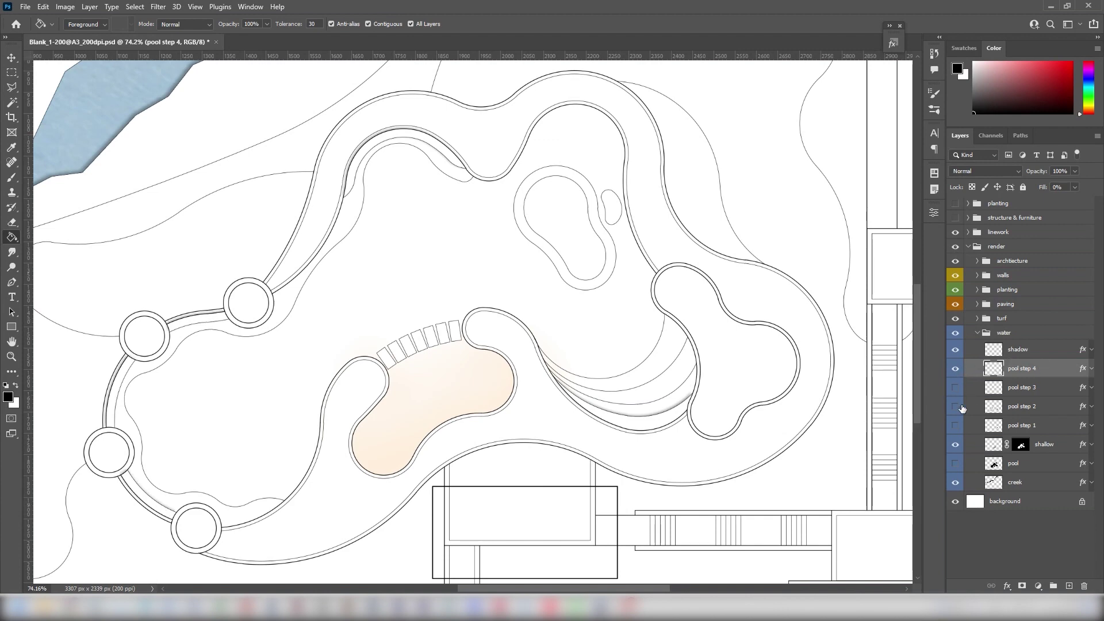
# - Show the water texture again, zoom to fit, and load the pool outline as a selection
pyautogui.click(956, 463)
pyautogui.hotkey('ctrl', '0')
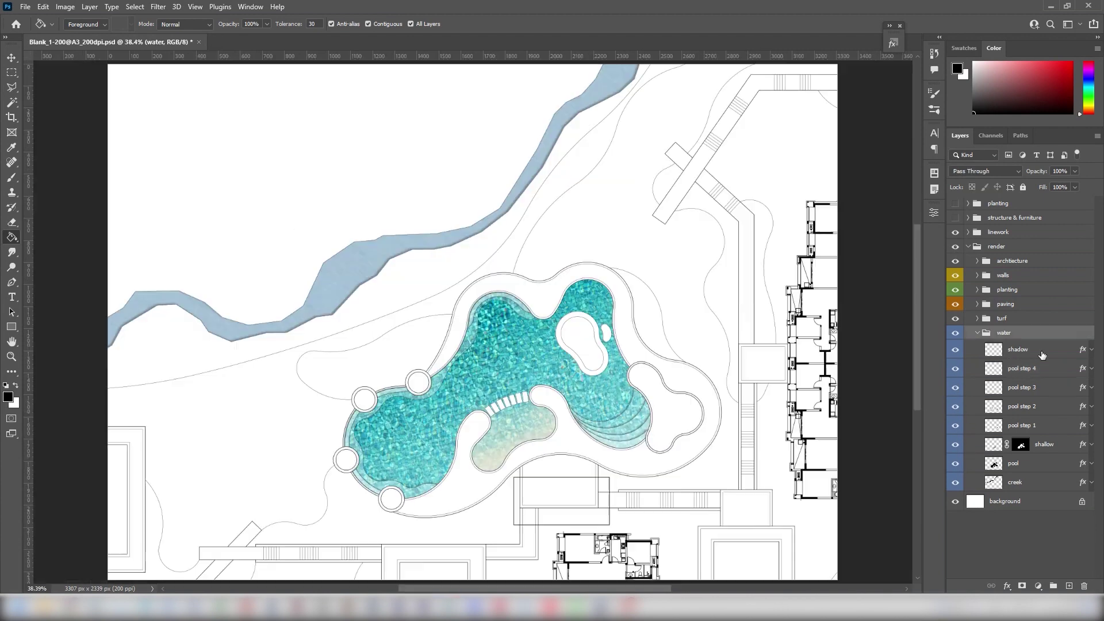
pyautogui.click(1044, 352)
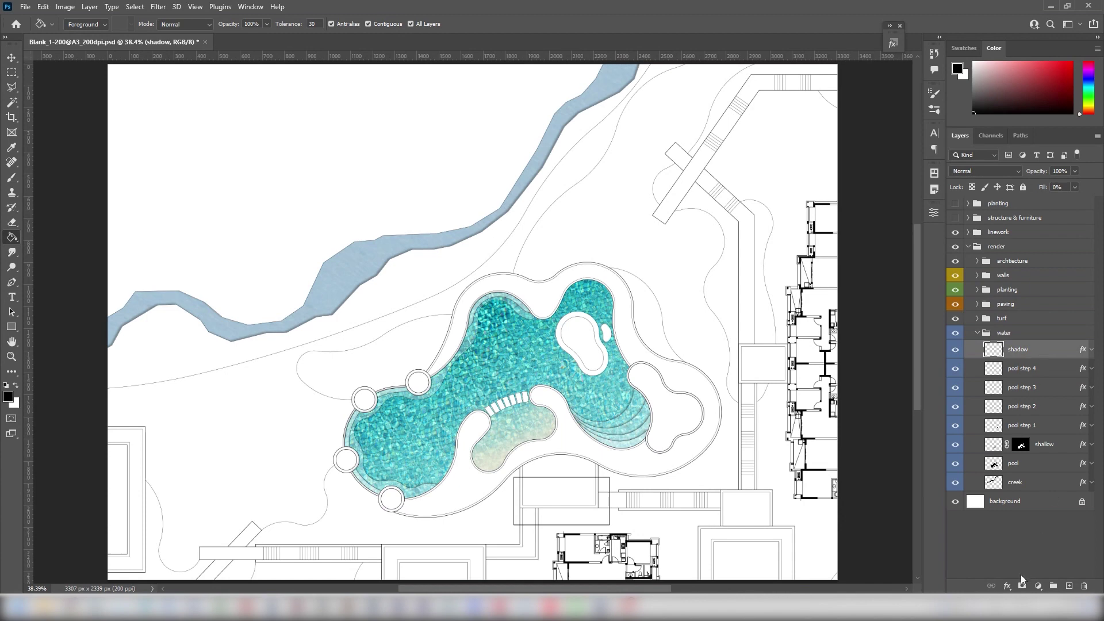
pyautogui.keyDown('ctrl'); pyautogui.click(994, 465); pyautogui.keyUp('ctrl')
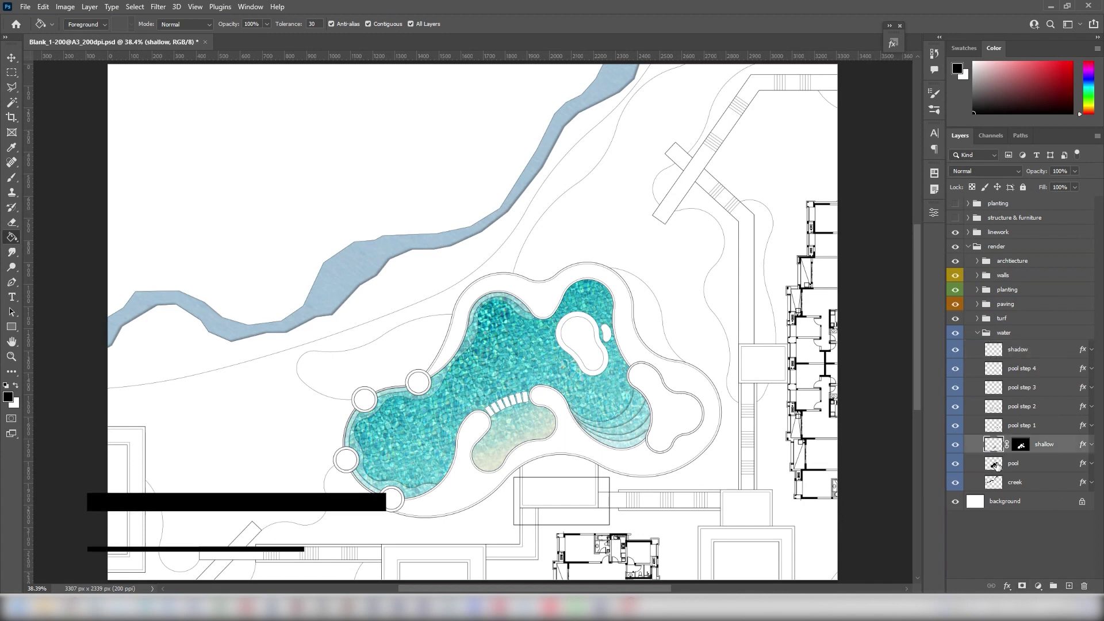
pyautogui.keyDown('ctrl'); pyautogui.click(994, 465); pyautogui.keyUp('ctrl')
# - Mask the shadow layer to the pool outline, targeting its pixels with a brush
pyautogui.click(1035, 349)
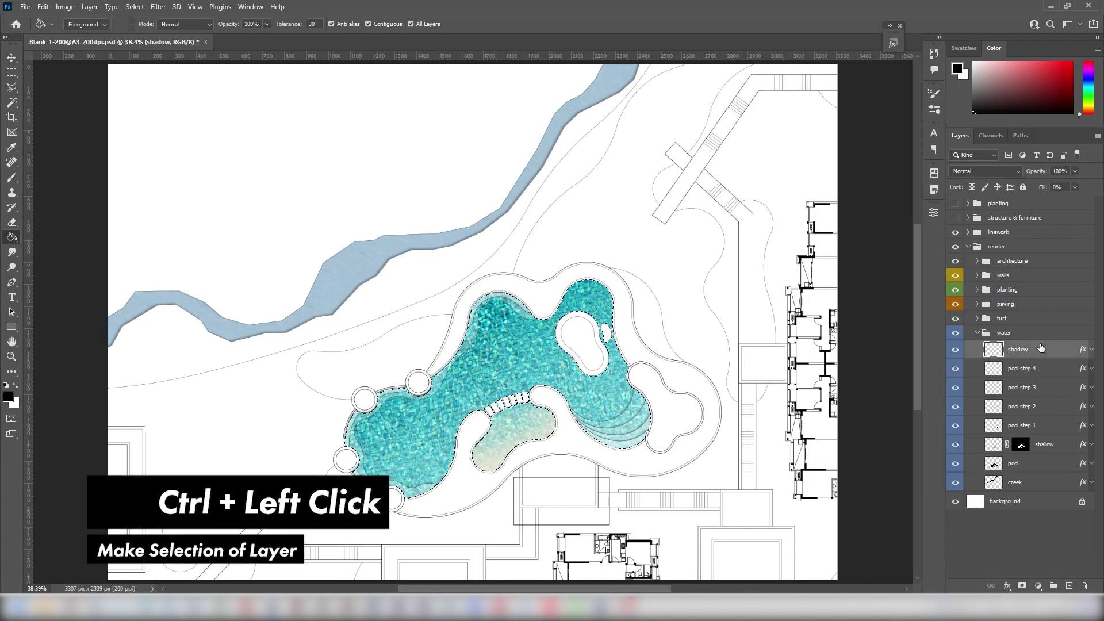
pyautogui.click(1023, 586)
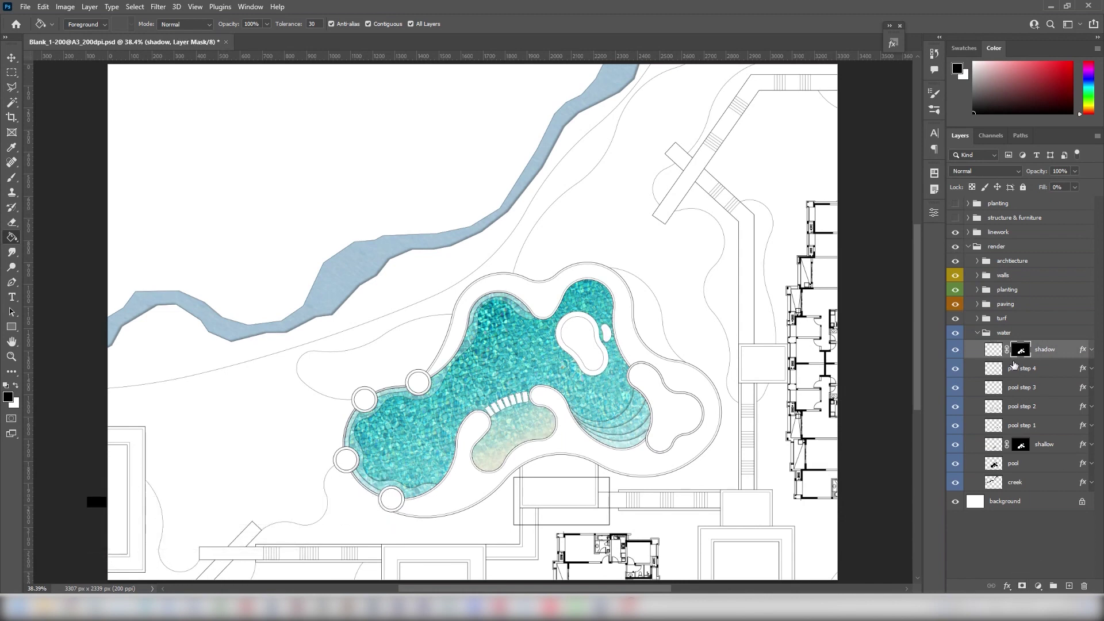
pyautogui.click(993, 349)
pyautogui.press('b')
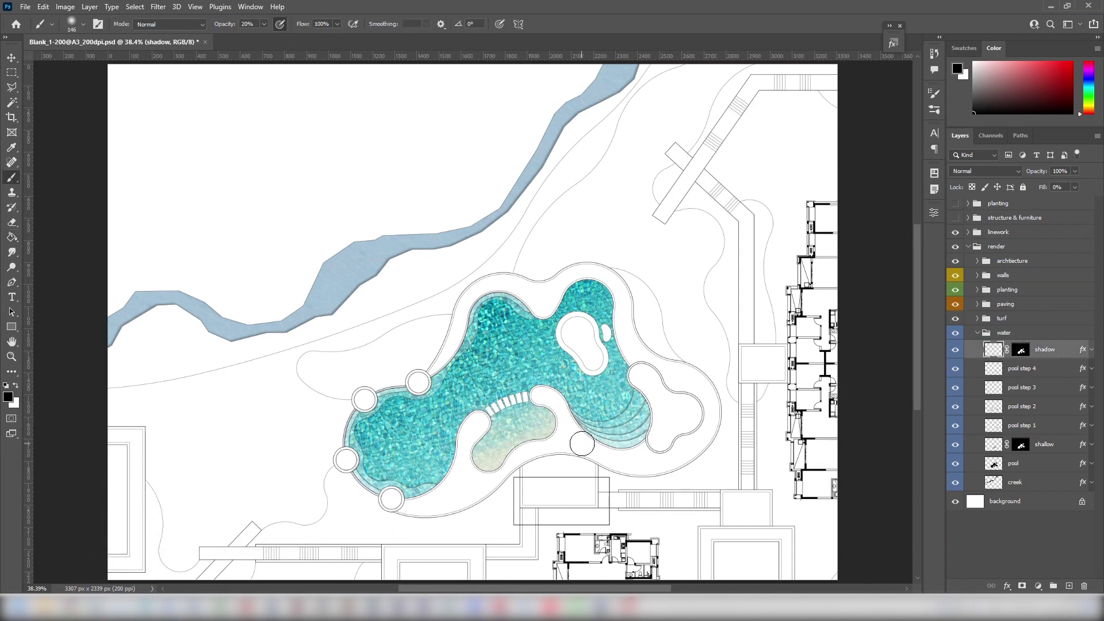
# - Paint soft dark shadows along the pool's right and lower-left edges and around the island
pyautogui.moveTo(657, 399)
pyautogui.mouseDown()
pyautogui.moveTo(654, 426)
pyautogui.moveTo(630, 353)
pyautogui.moveTo(662, 444)
pyautogui.mouseUp()
pyautogui.moveTo(618, 345); pyautogui.dragTo(613, 287)
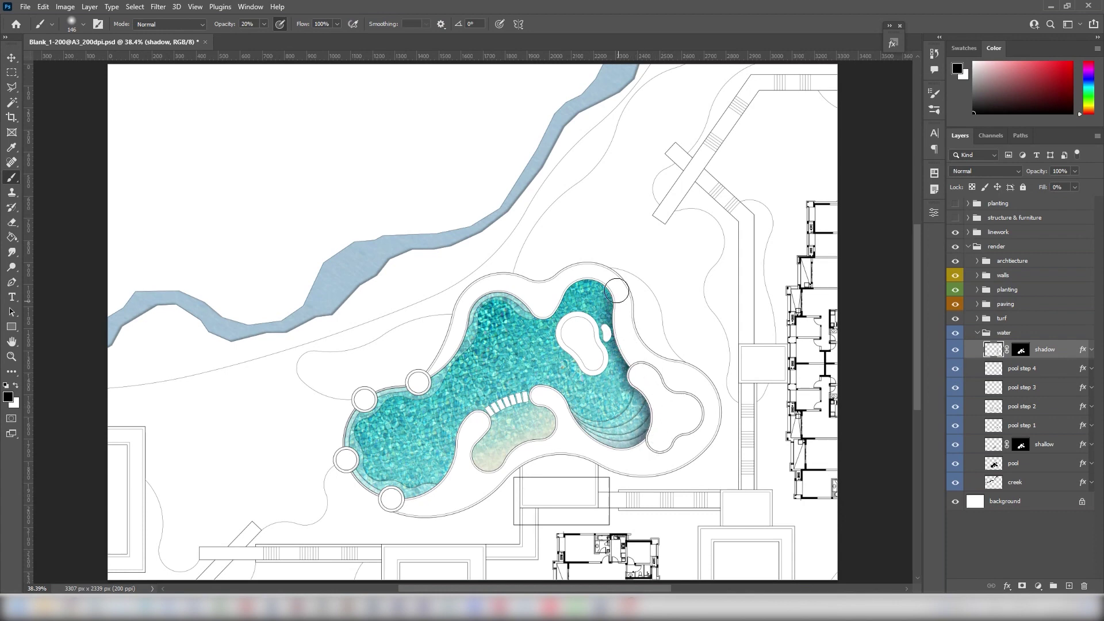
pyautogui.moveTo(567, 320); pyautogui.dragTo(587, 360)
pyautogui.moveTo(647, 429); pyautogui.dragTo(625, 459)
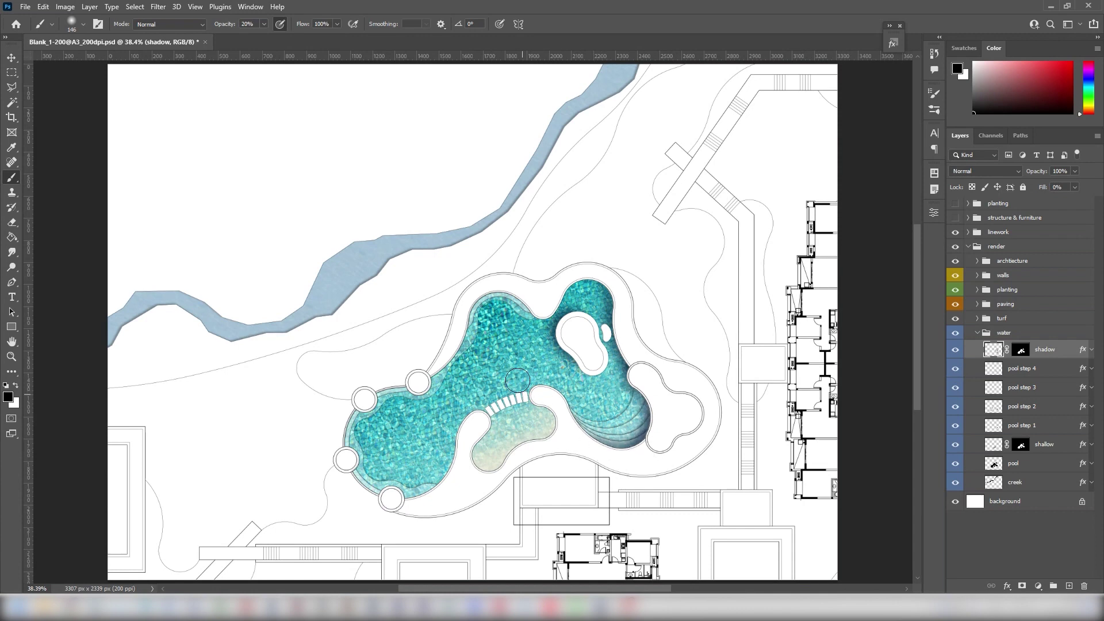
pyautogui.moveTo(446, 486)
pyautogui.mouseDown()
pyautogui.moveTo(463, 443)
pyautogui.moveTo(408, 499)
pyautogui.moveTo(461, 432)
pyautogui.mouseUp()
pyautogui.moveTo(368, 489)
pyautogui.mouseDown()
pyautogui.moveTo(440, 508)
pyautogui.moveTo(417, 385)
pyautogui.mouseUp()
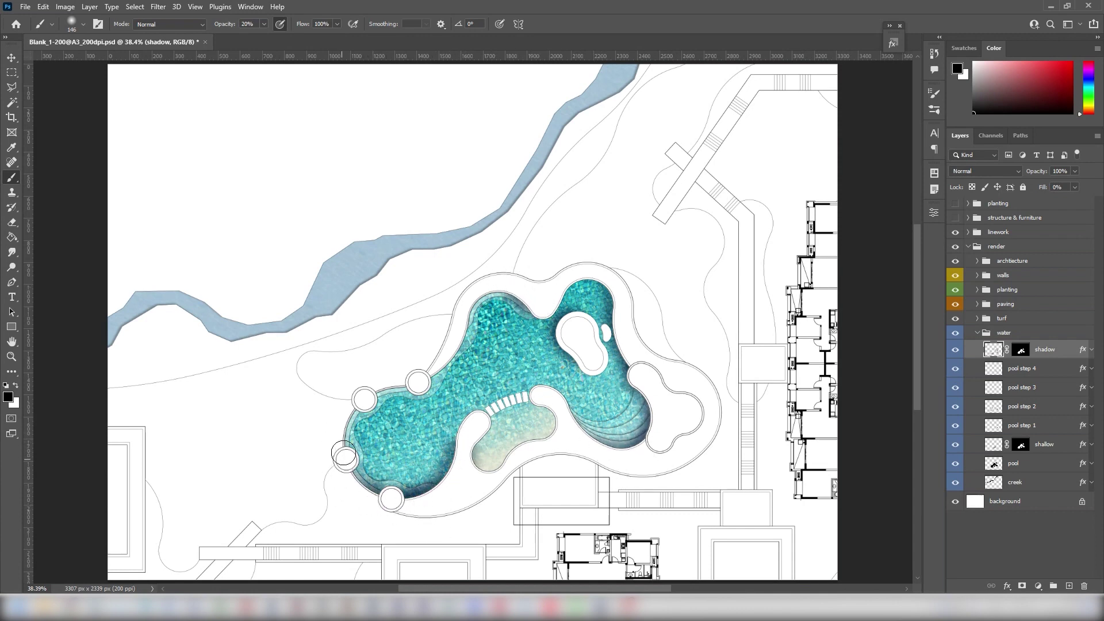
pyautogui.moveTo(585, 355)
pyautogui.mouseDown()
pyautogui.moveTo(566, 336)
pyautogui.moveTo(586, 374)
pyautogui.mouseUp()
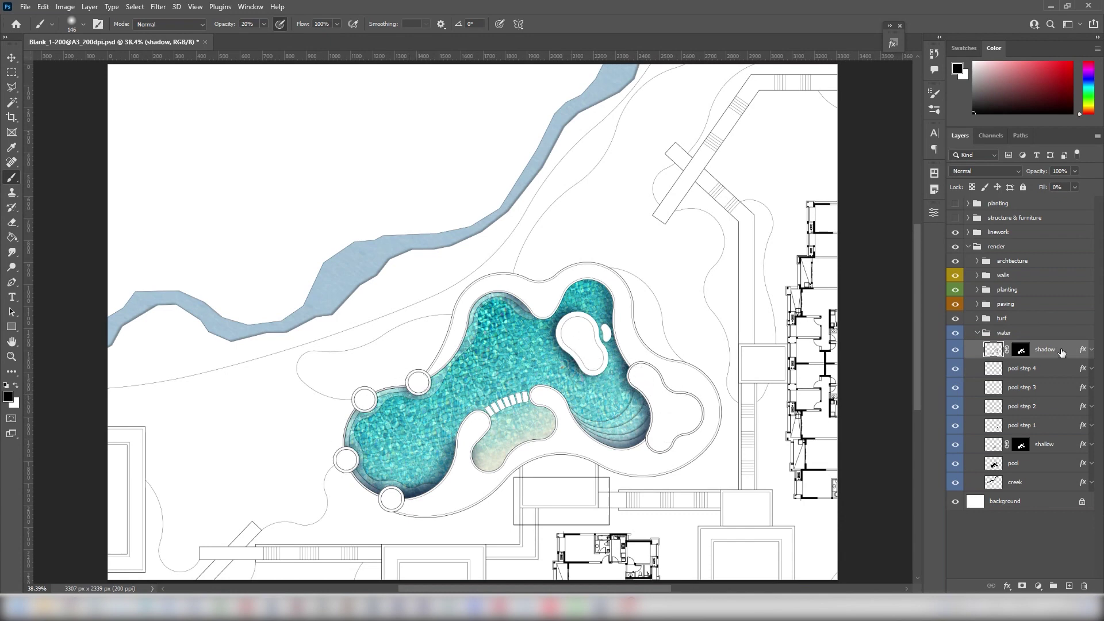
# - Set the Eraser to 100% opacity and collapse the water group
pyautogui.press('e')
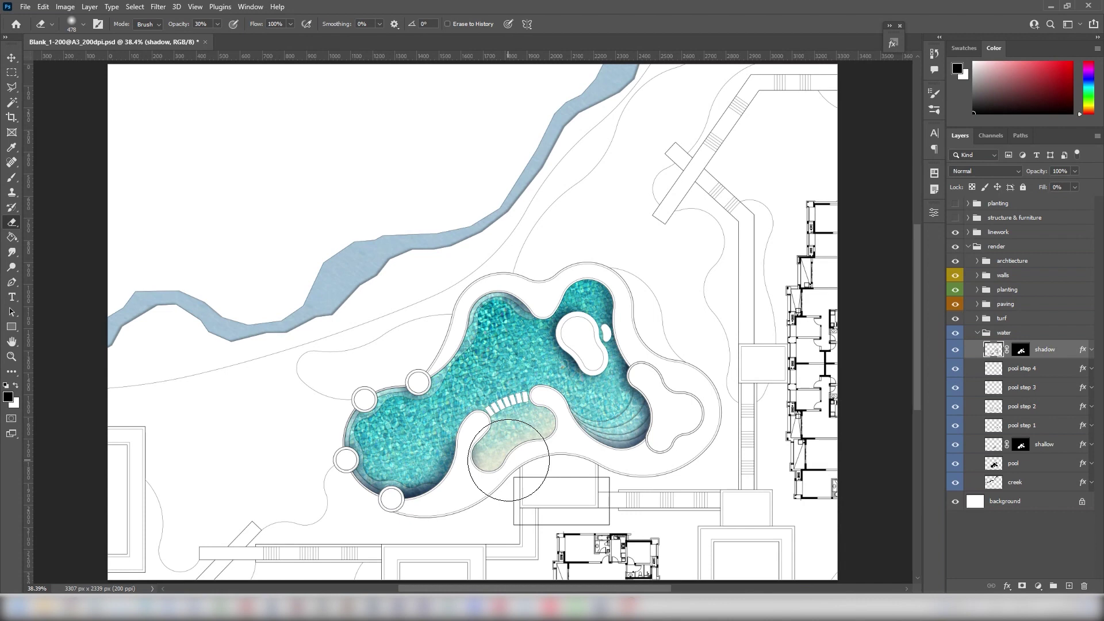
pyautogui.rightClick(507, 425)
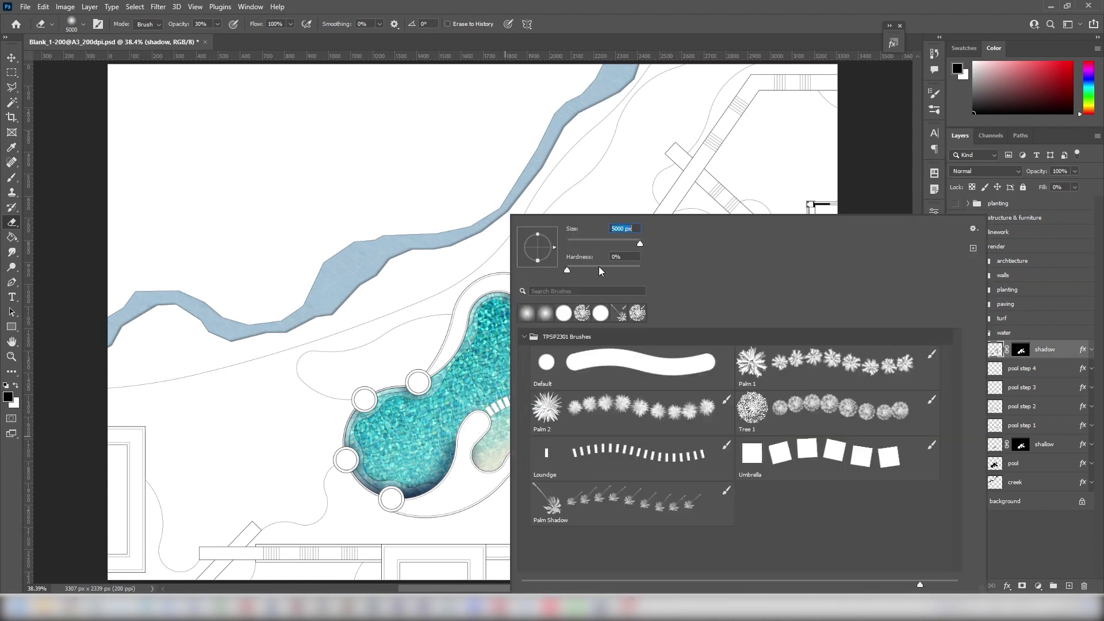
pyautogui.press('Return')
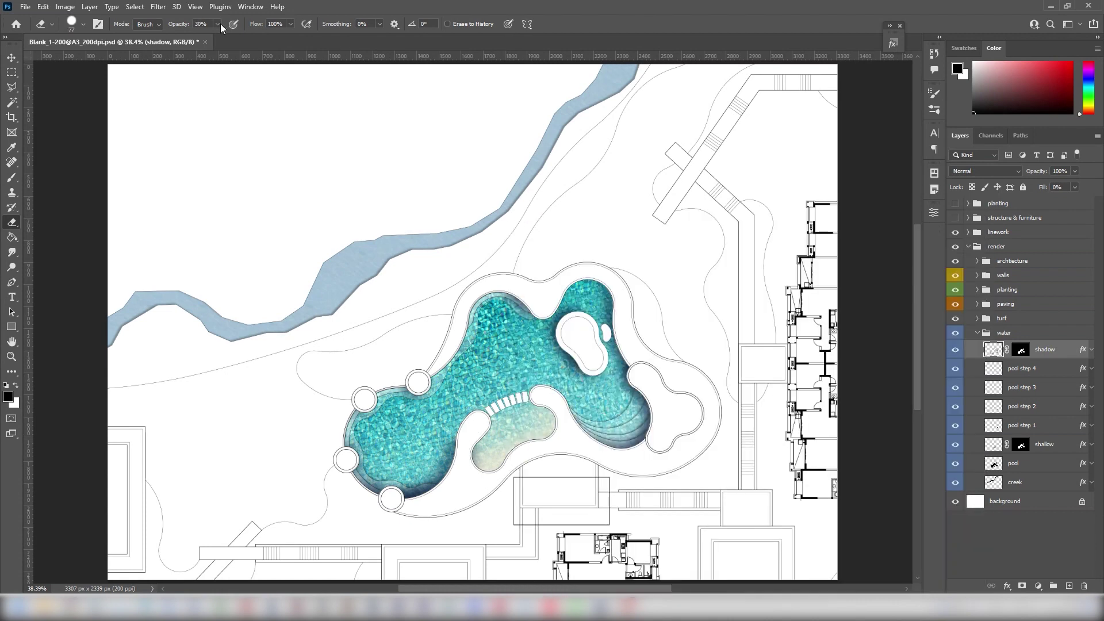
pyautogui.click(218, 24)
pyautogui.moveTo(217, 38); pyautogui.dragTo(262, 38)
pyautogui.click(977, 334)
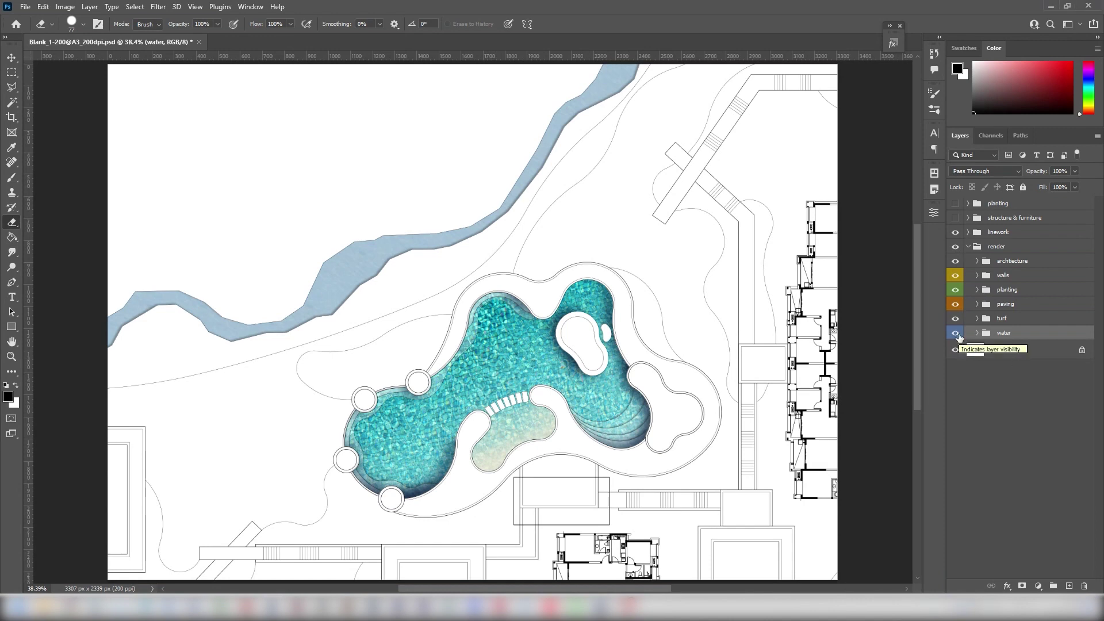
# - Hide the water group and fill the lawns beside the pool and walkway green on turf 1
pyautogui.click(956, 333)
pyautogui.click(978, 318)
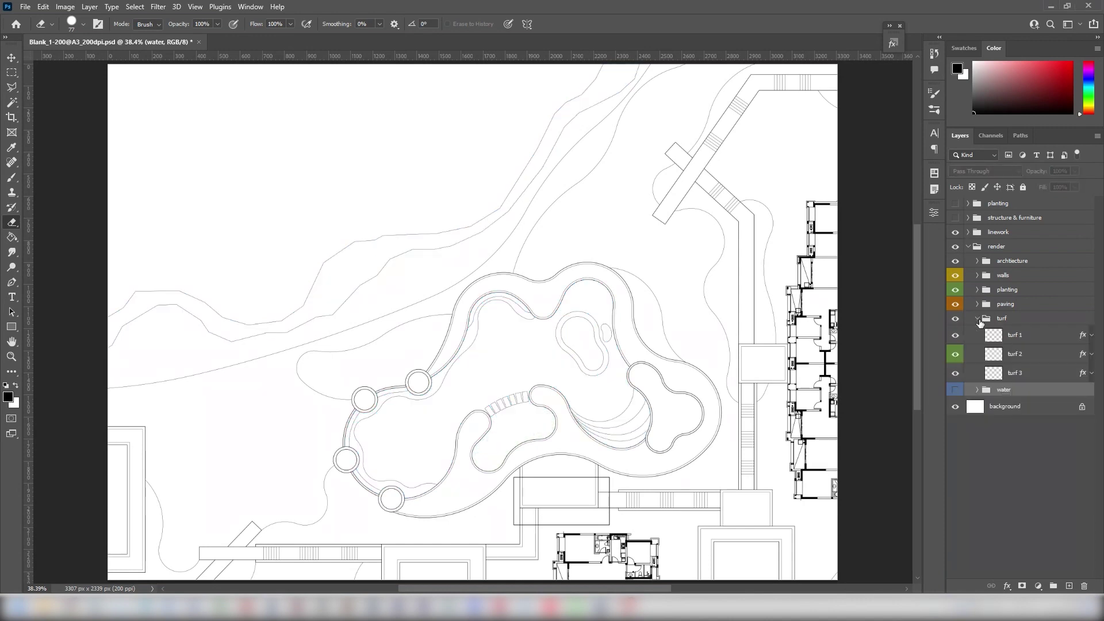
pyautogui.click(1030, 339)
pyautogui.press('g')
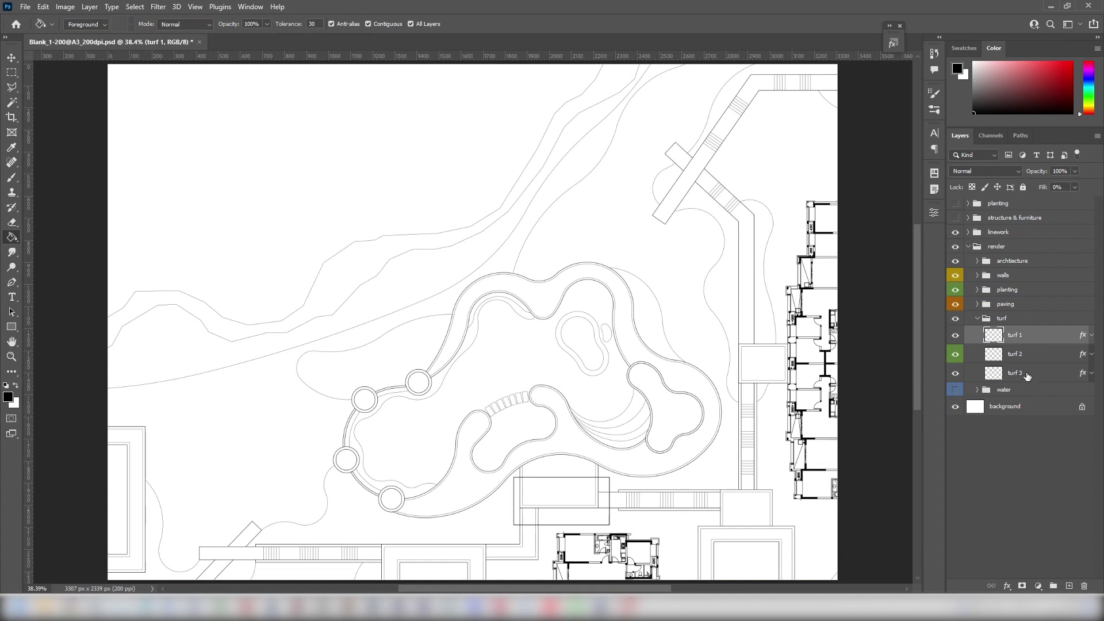
pyautogui.rightClick(13, 238)
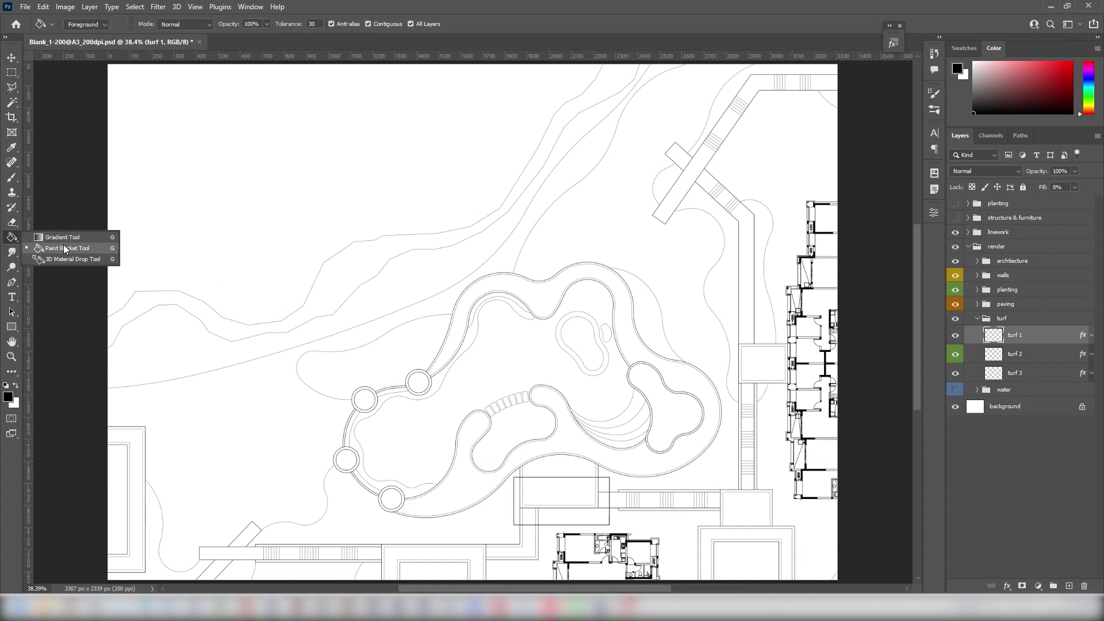
pyautogui.click(58, 248)
pyautogui.click(661, 345)
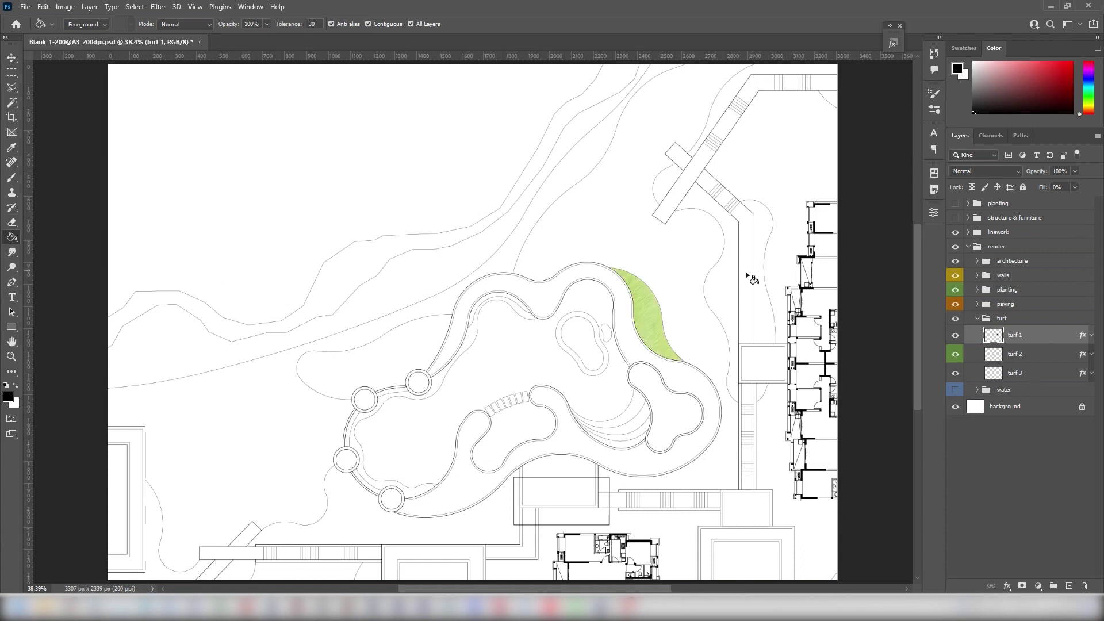
pyautogui.click(726, 265)
pyautogui.click(763, 296)
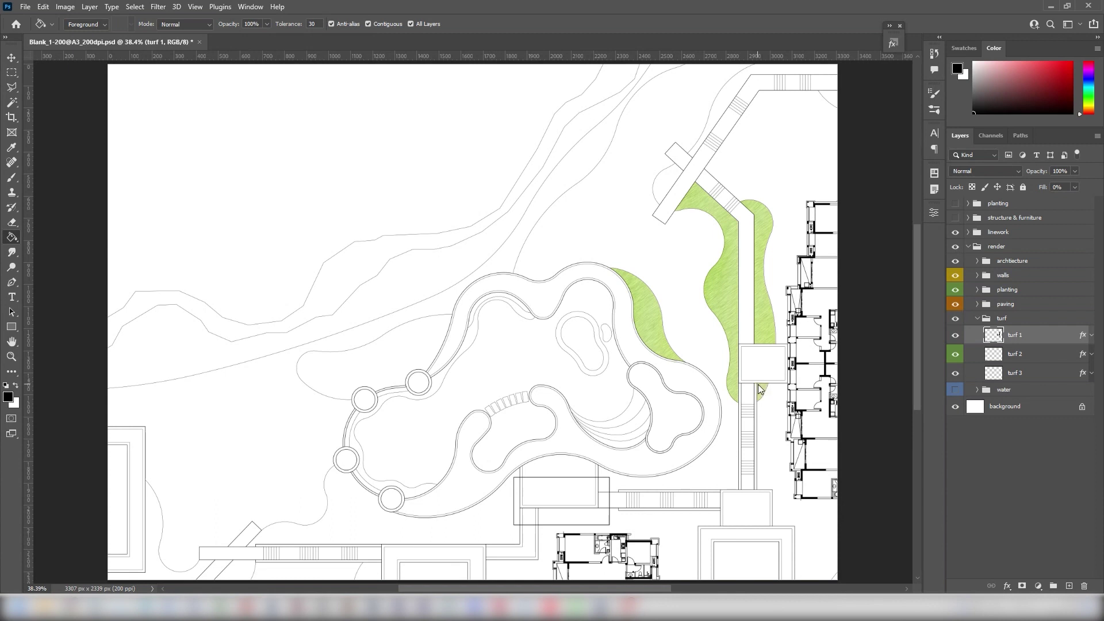
# - Fill the turf along the diagonal walkway, the large lawn band and bottom pockets green
pyautogui.click(667, 182)
pyautogui.click(746, 79)
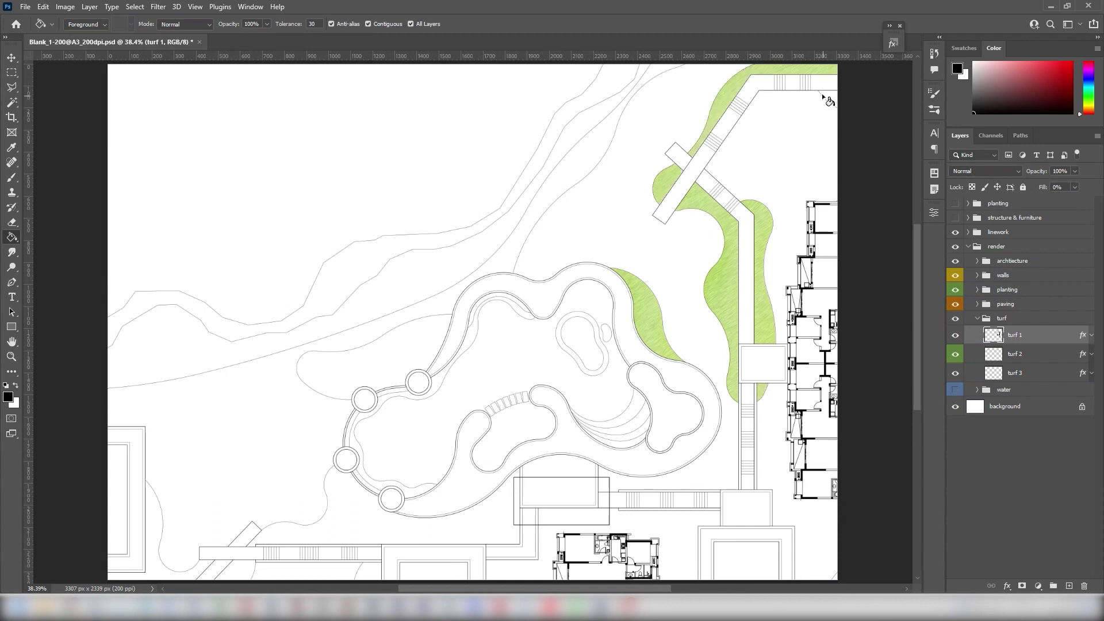
pyautogui.click(829, 101)
pyautogui.click(507, 259)
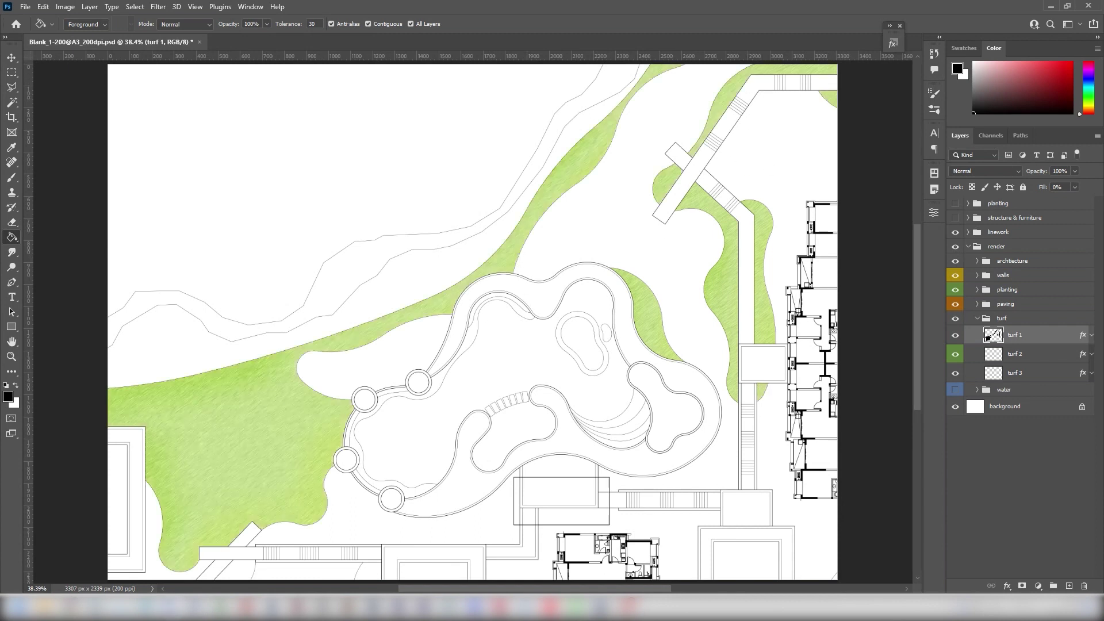
pyautogui.click(256, 576)
pyautogui.click(371, 577)
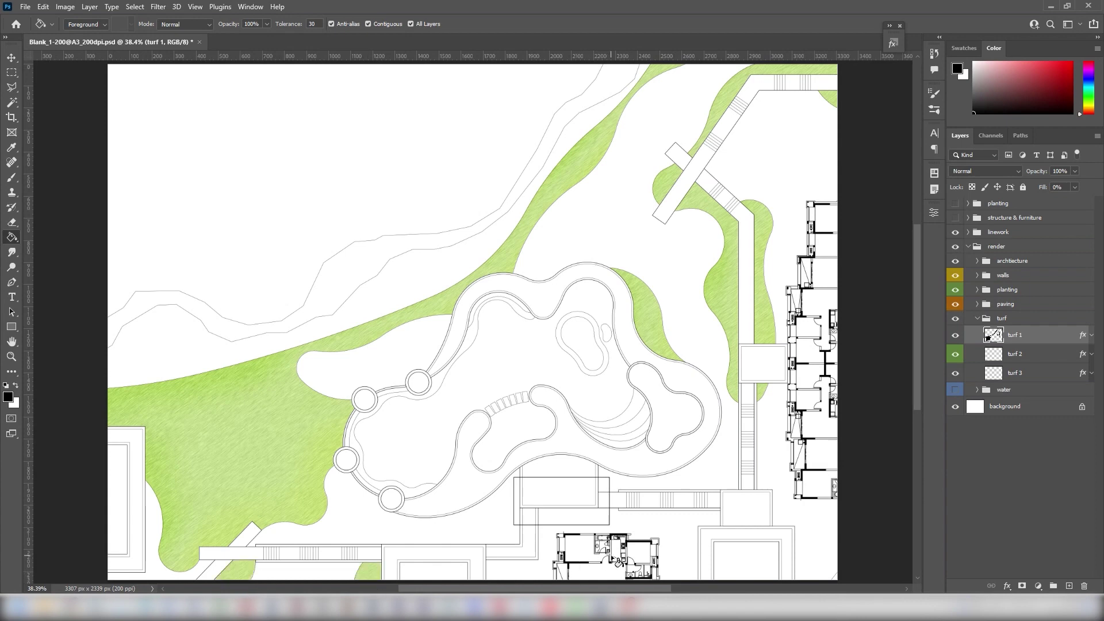
# - On turf 2, fill the left lawn strip and two bottom lawn boxes green
pyautogui.click(1043, 353)
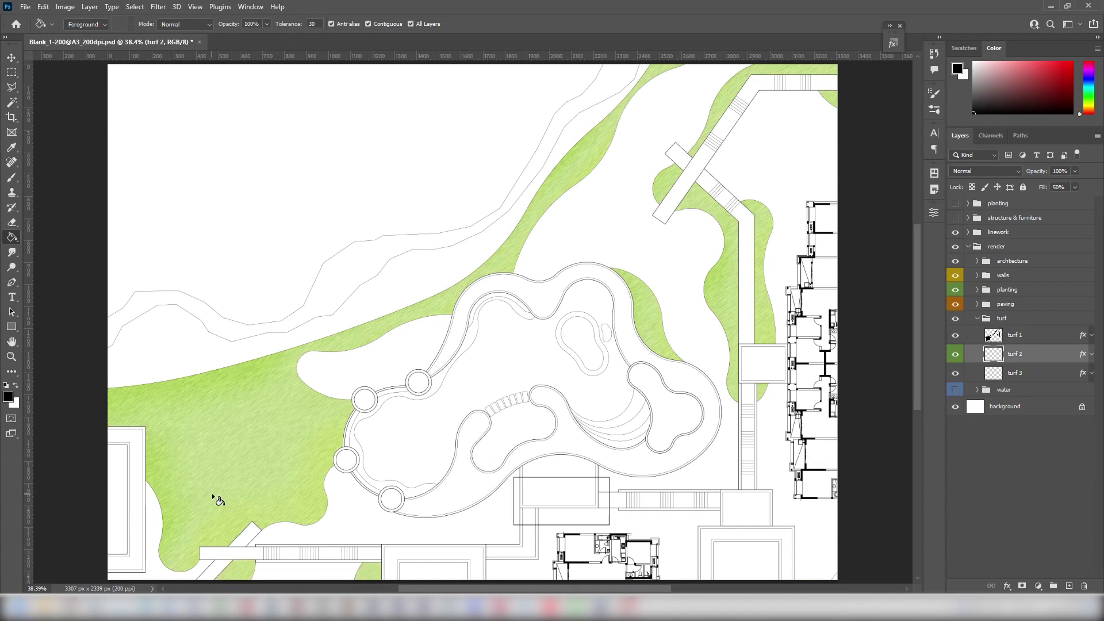
pyautogui.click(126, 509)
pyautogui.click(451, 576)
pyautogui.click(777, 566)
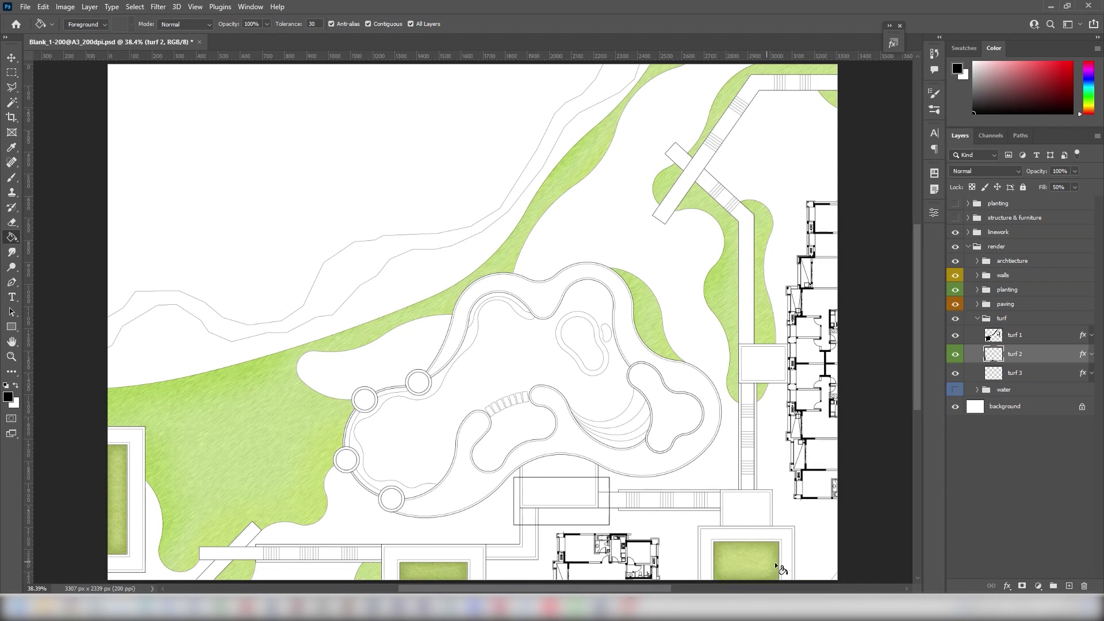
# - On turf 3, fill the upper strip and large top-left area grey-green, then collapse turf
pyautogui.click(1015, 373)
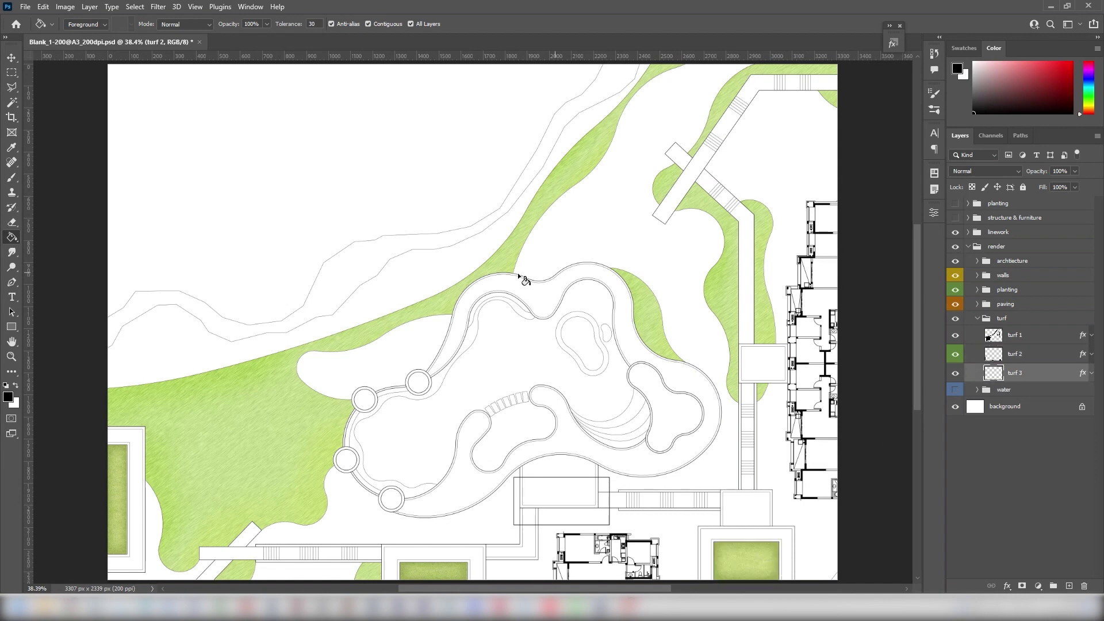
pyautogui.click(465, 270)
pyautogui.click(447, 199)
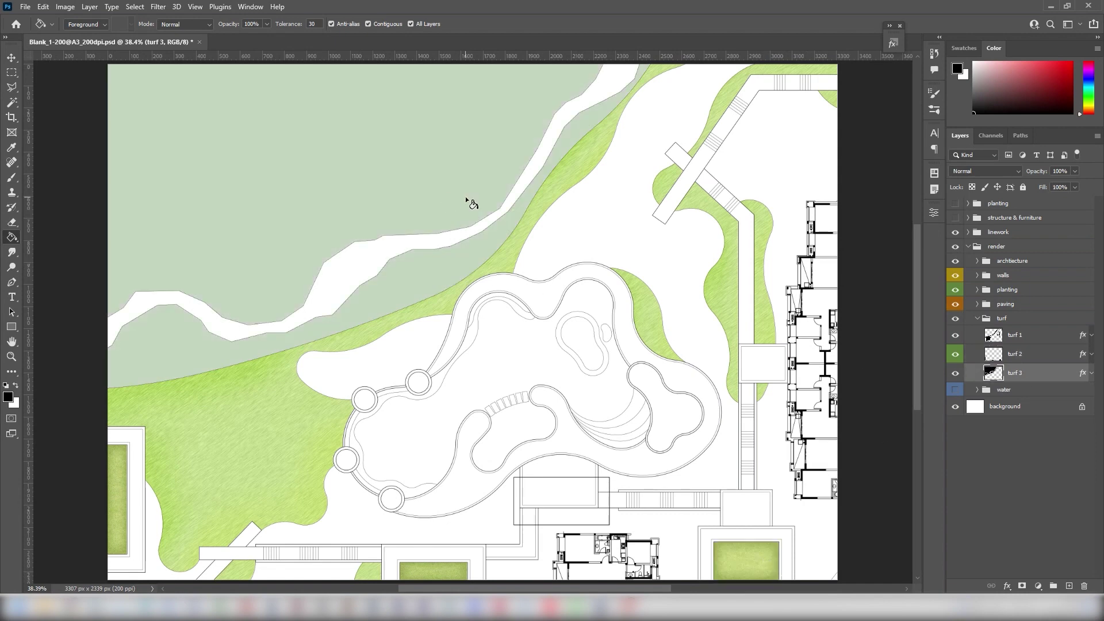
pyautogui.click(978, 319)
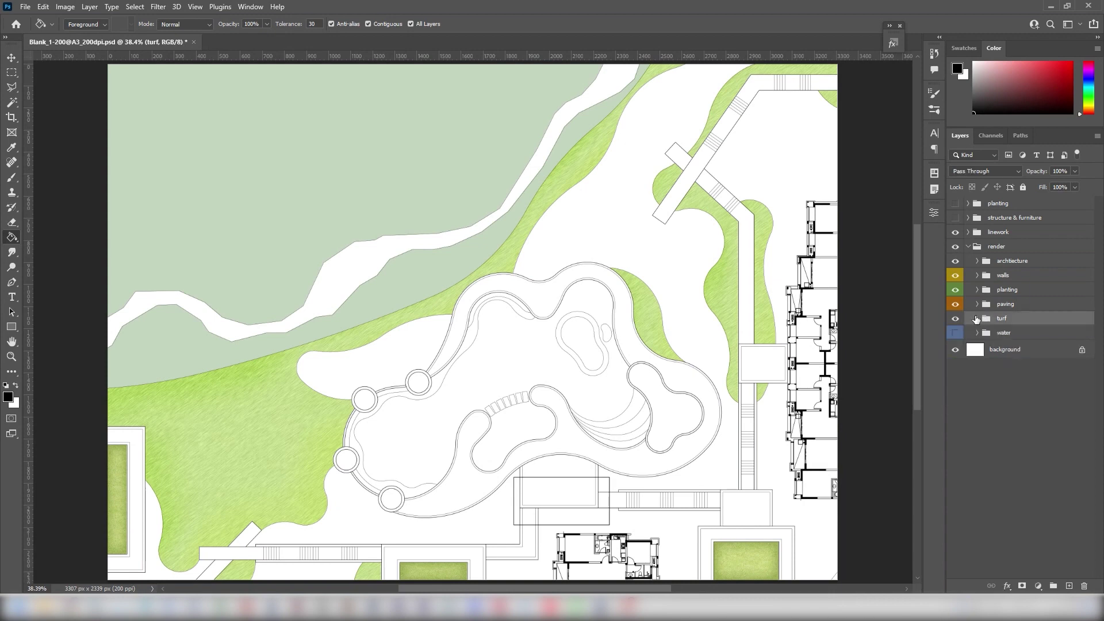
# - Hide the turf and fill four plaza areas with crosshatch paving on paving 4
pyautogui.click(955, 318)
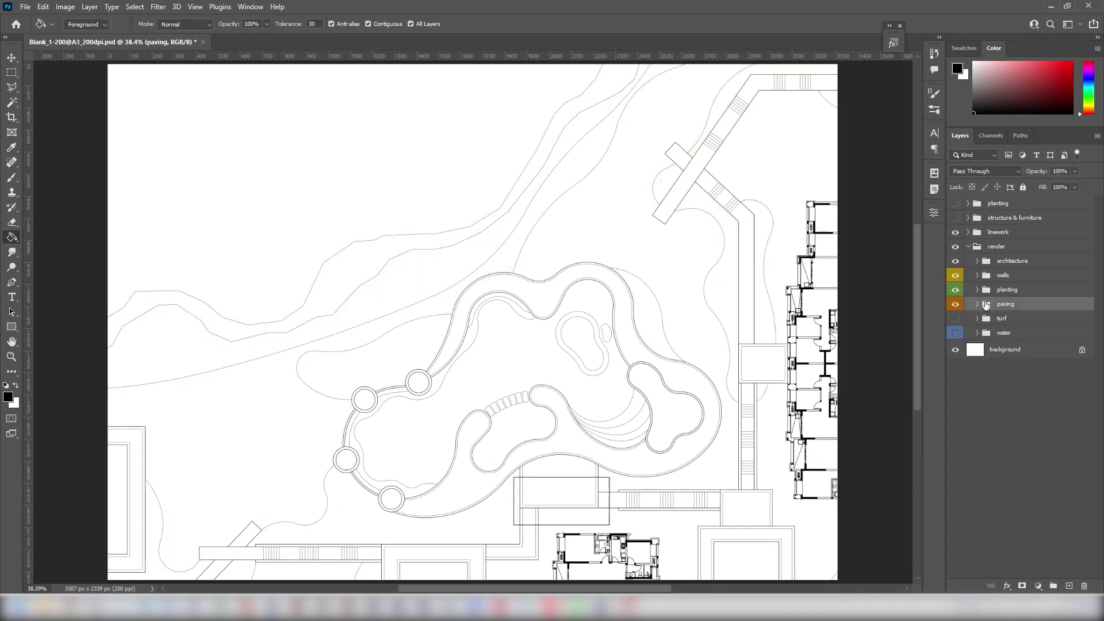
pyautogui.click(978, 304)
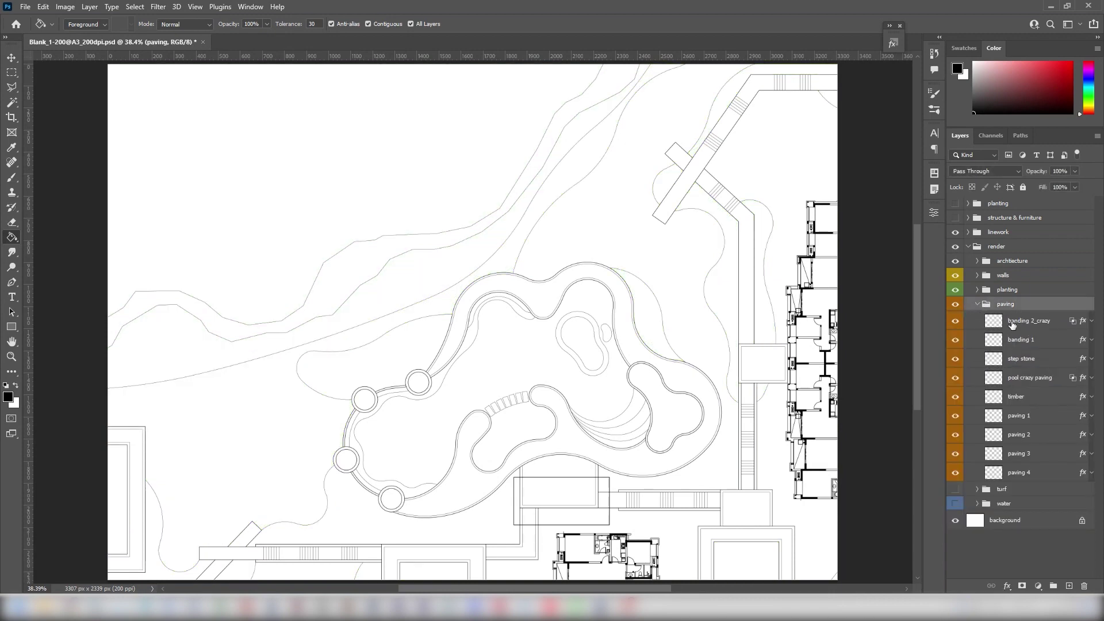
pyautogui.click(1036, 473)
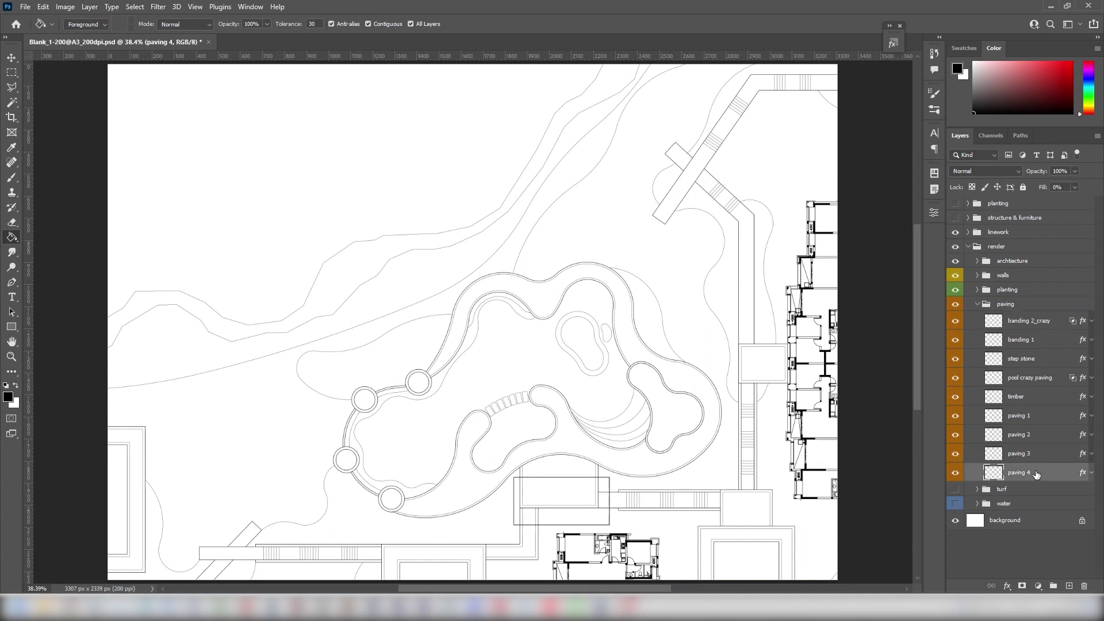
pyautogui.click(741, 512)
pyautogui.click(782, 363)
pyautogui.click(580, 493)
pyautogui.click(595, 473)
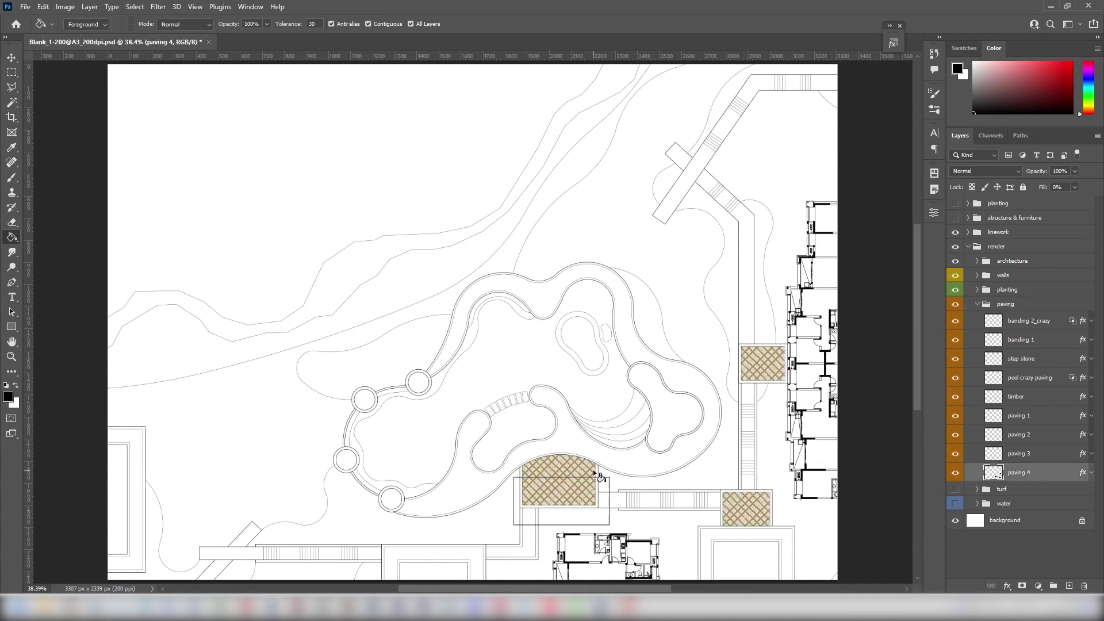
# - Fill the bottom-right, bottom-centre and left borders with tan paving on paving 3
pyautogui.click(1044, 454)
pyautogui.click(716, 545)
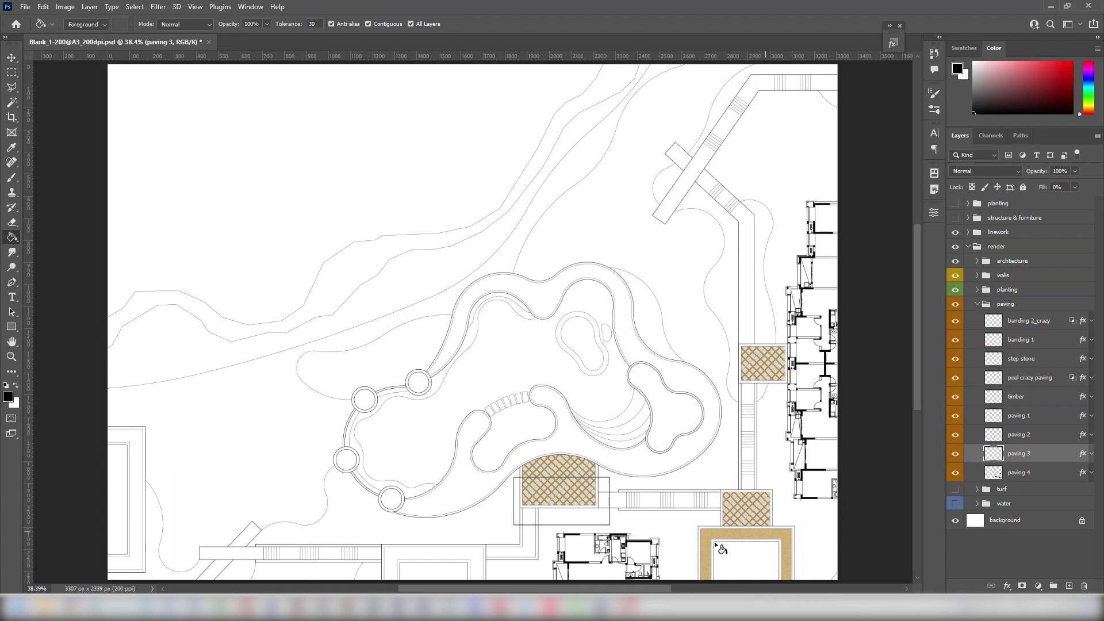
pyautogui.click(438, 559)
pyautogui.click(139, 506)
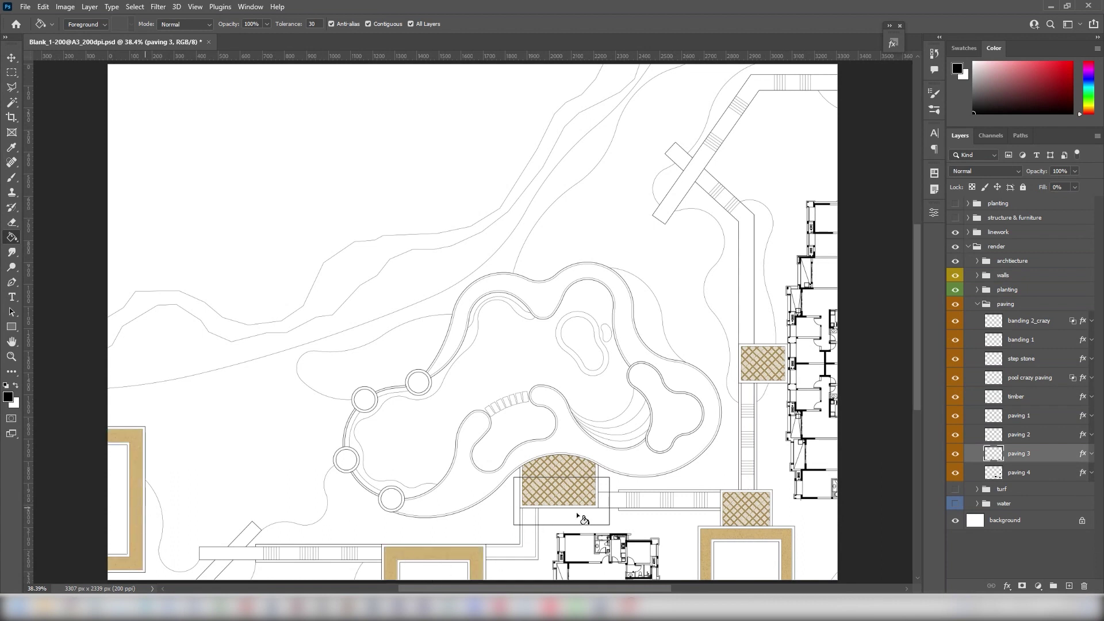
# - Fill the lower-left strip and diagonal walkway segments brown on paving 2
pyautogui.click(1056, 436)
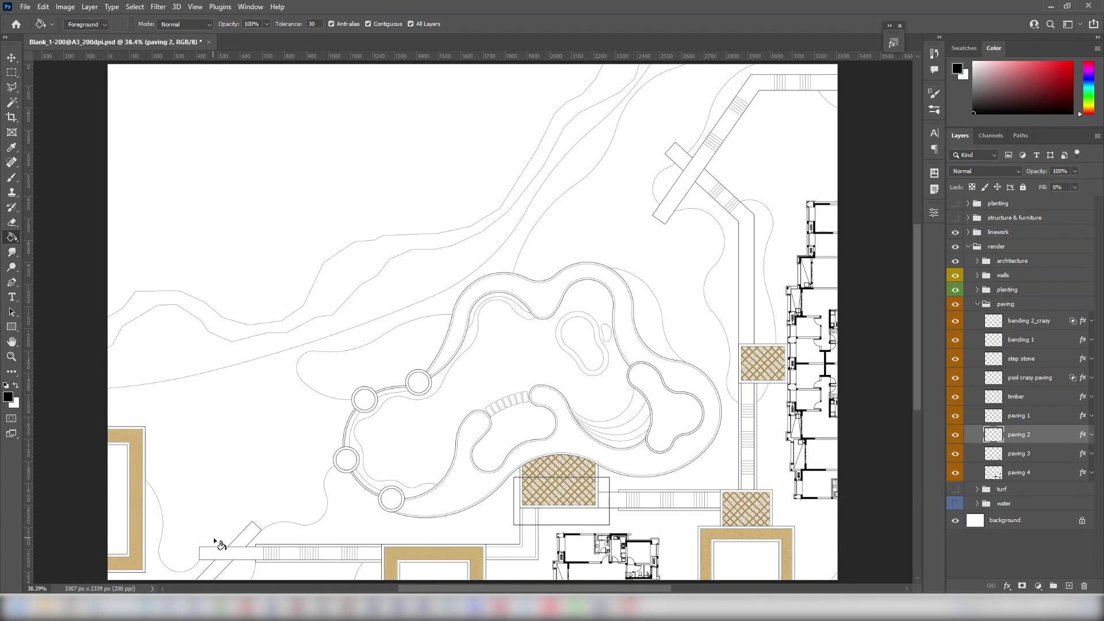
pyautogui.click(242, 540)
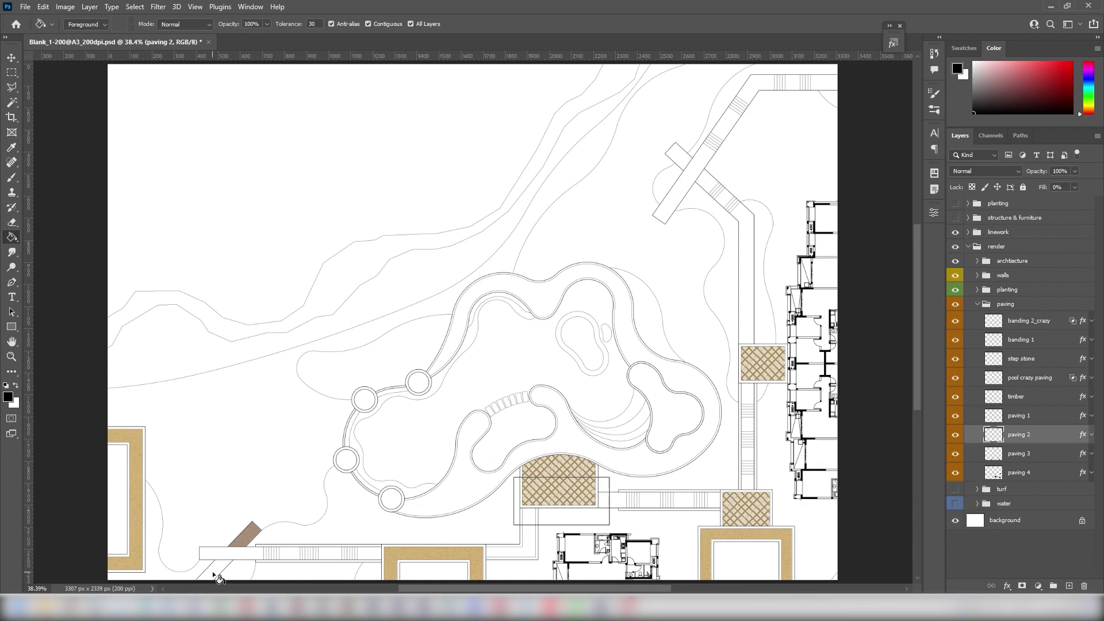
pyautogui.click(690, 183)
pyautogui.click(729, 123)
pyautogui.click(765, 87)
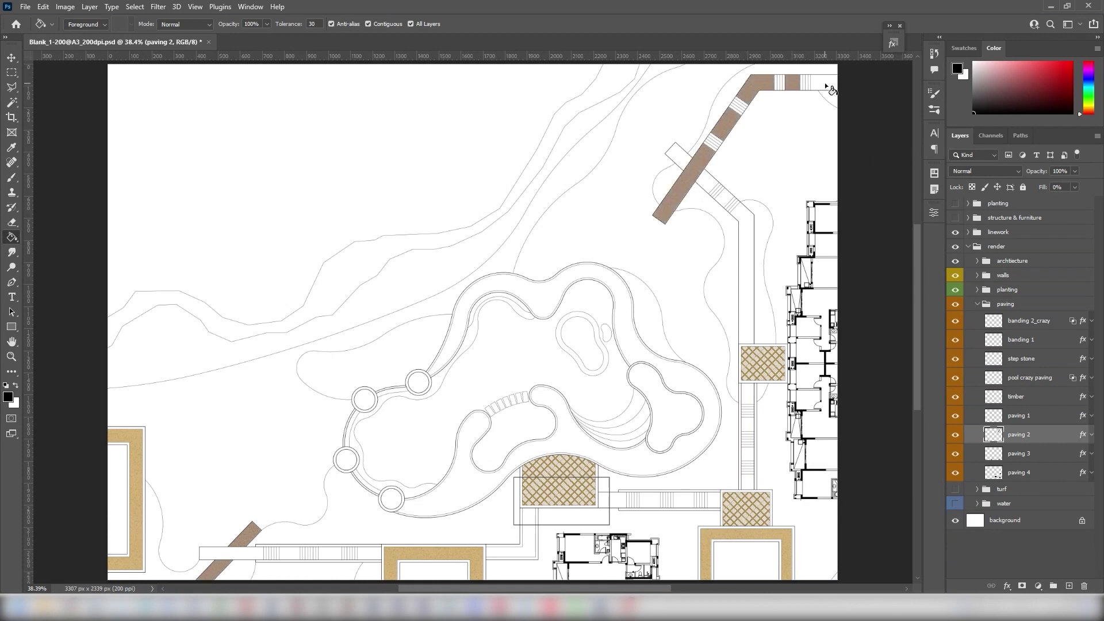
# - Marquee-select the top-right walkway span and fill it with the brown paving colour
pyautogui.press('z')
pyautogui.moveTo(778, 65); pyautogui.dragTo(837, 100)
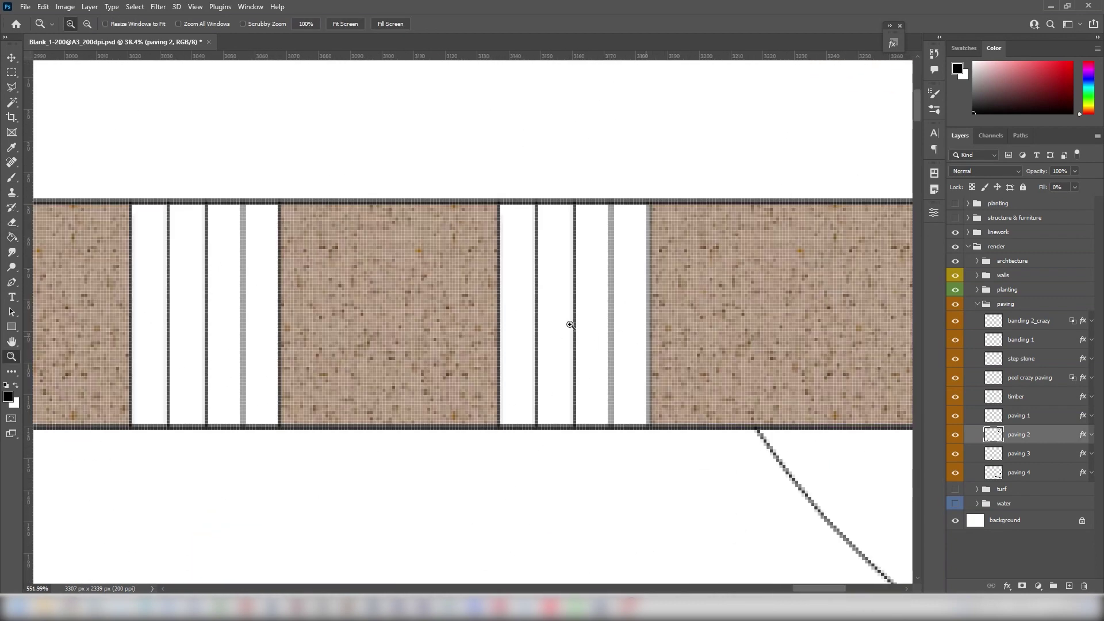
pyautogui.press('g')
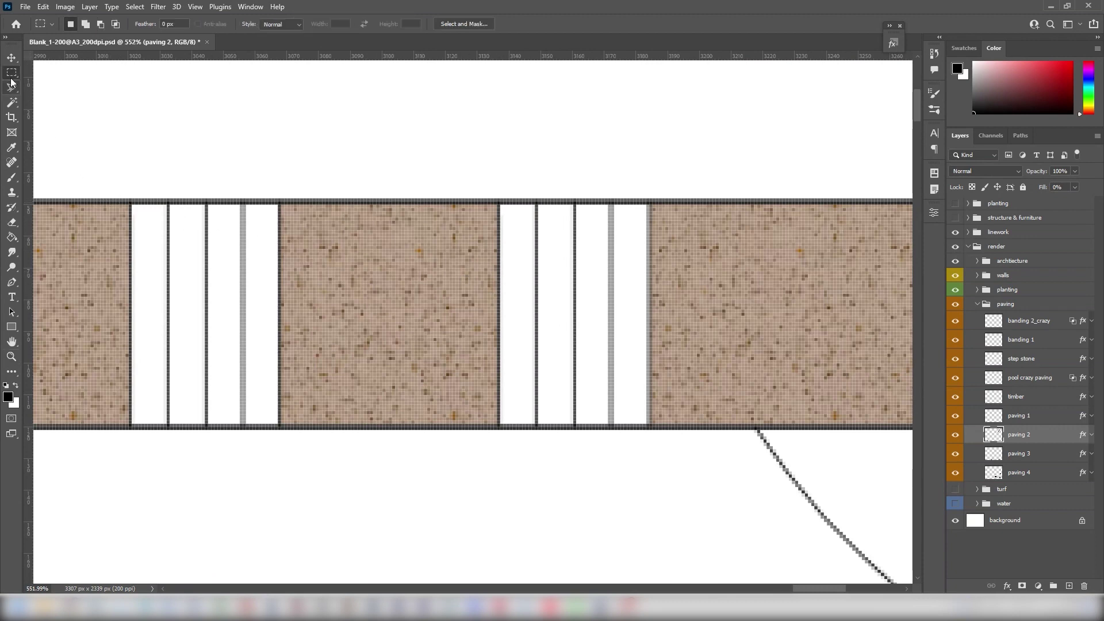
pyautogui.rightClick(12, 72)
pyautogui.click(39, 76)
pyautogui.moveTo(97, 202); pyautogui.dragTo(770, 426)
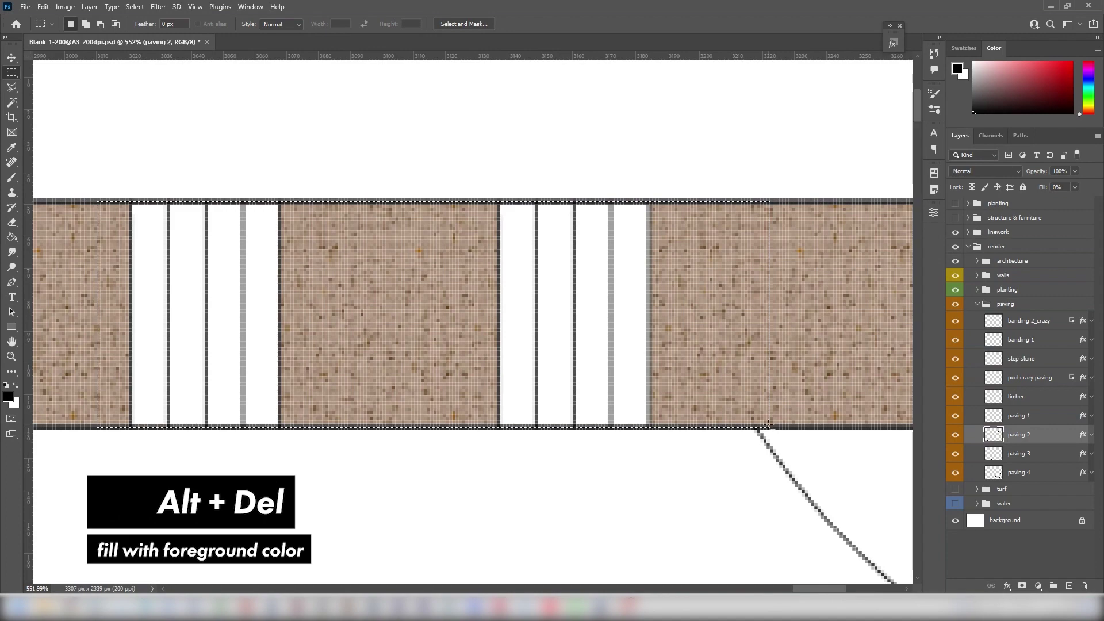
pyautogui.hotkey('alt', 'Delete')
pyautogui.hotkey('ctrl', 'd')
pyautogui.hotkey('ctrl', '0')
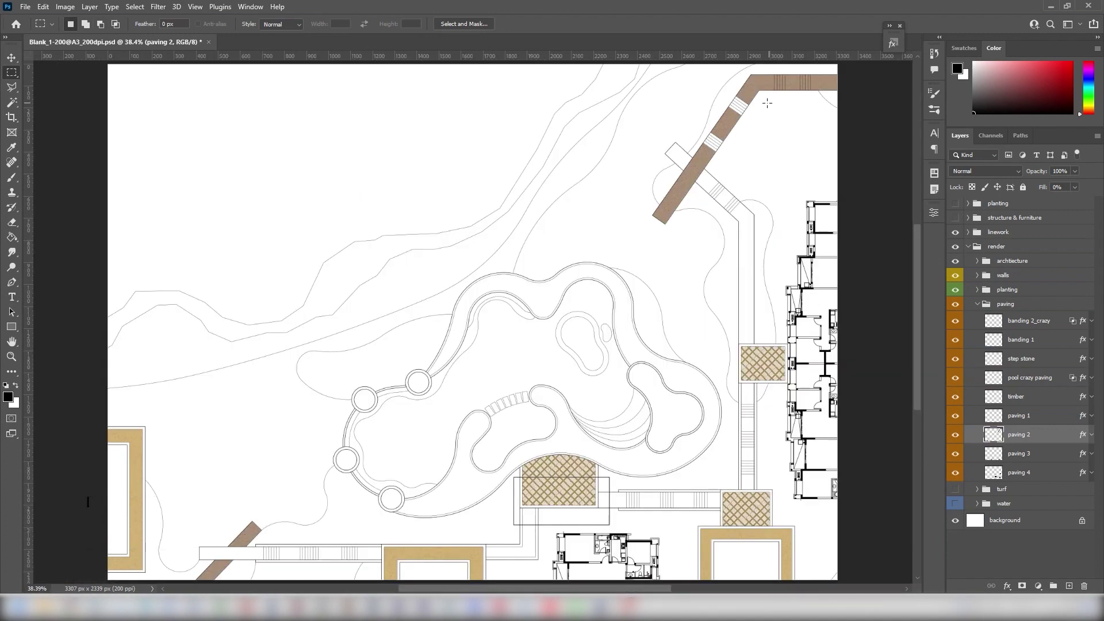
# - Bucket-fill the remaining white step bands on the diagonal walkway with paving texture
pyautogui.press('z')
pyautogui.moveTo(696, 92); pyautogui.dragTo(770, 170)
pyautogui.click(771, 171)
pyautogui.press('g')
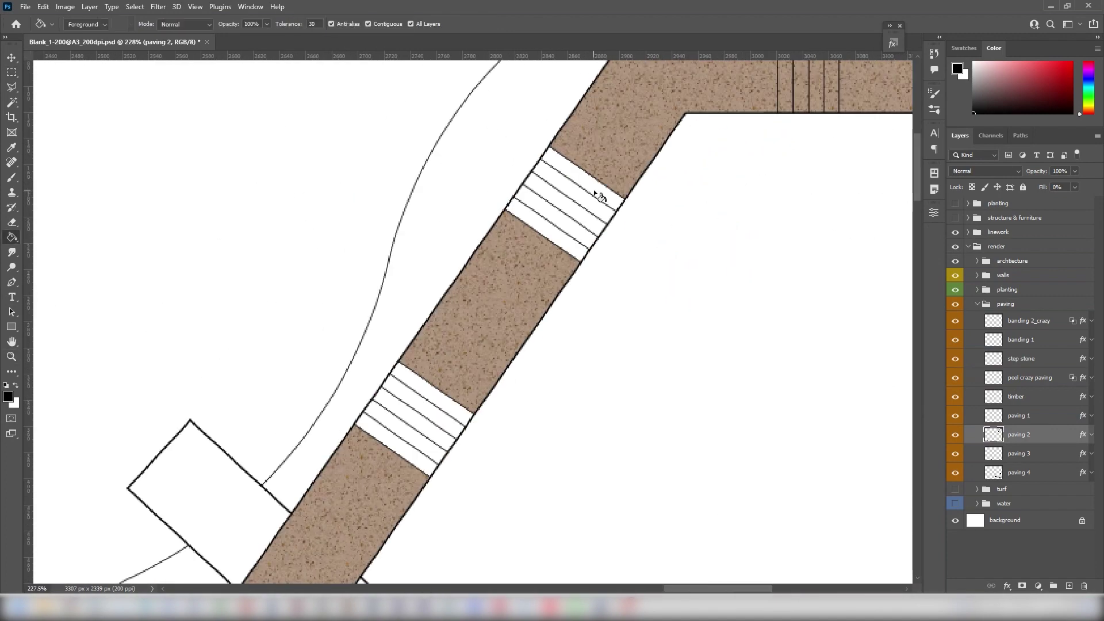
pyautogui.click(592, 183)
pyautogui.click(586, 198)
pyautogui.click(581, 231)
pyautogui.click(577, 242)
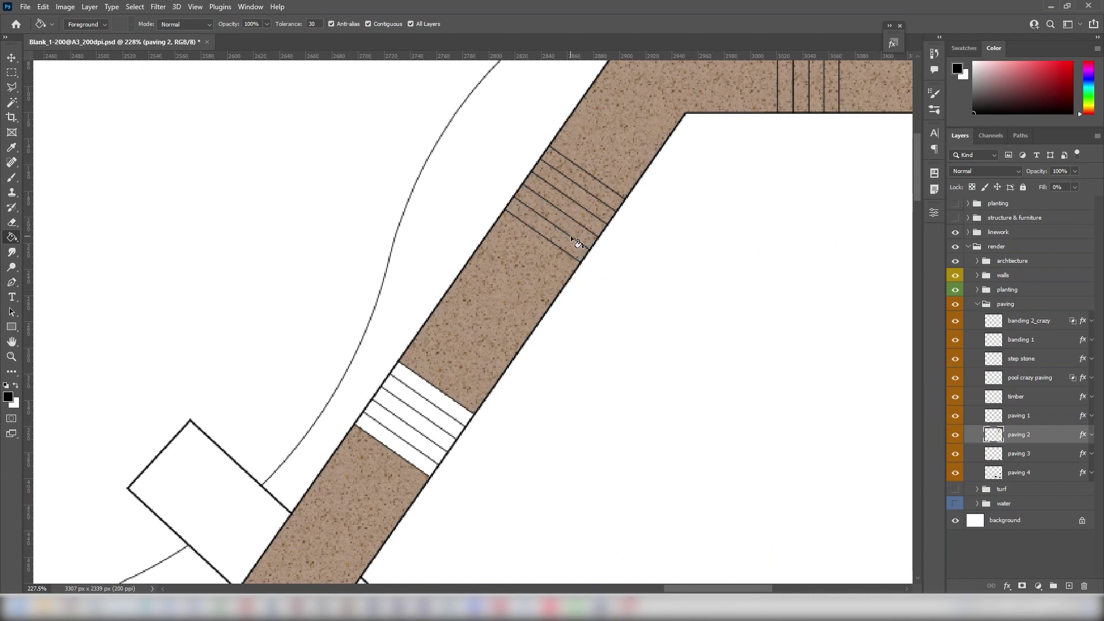
pyautogui.click(452, 409)
pyautogui.click(437, 439)
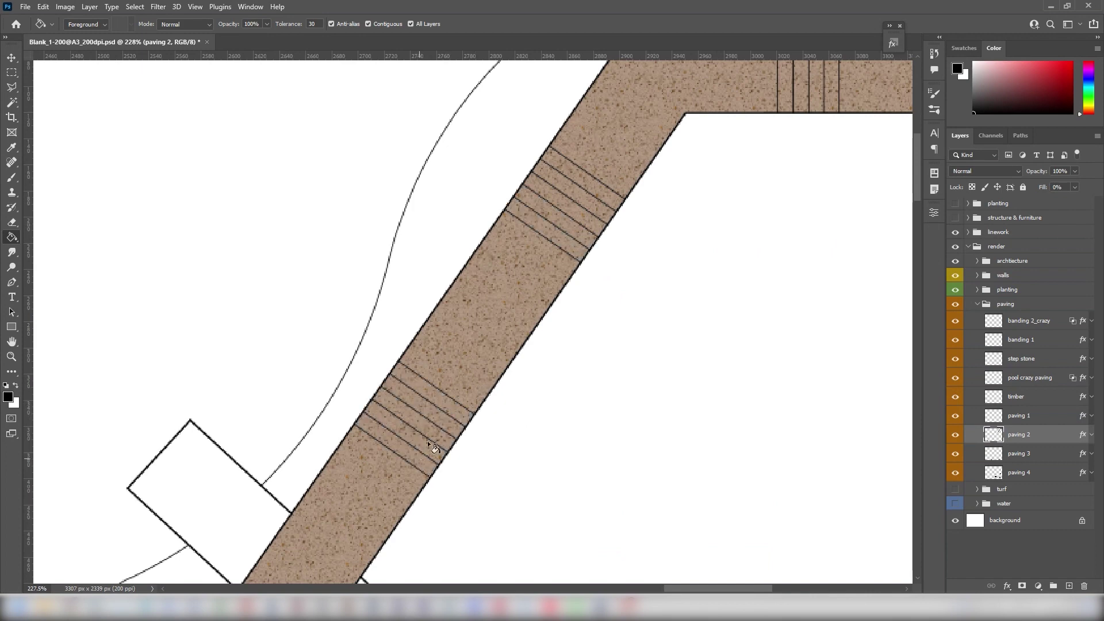
pyautogui.hotkey('ctrl', '0')
# - On the paving 1 layer, bucket-fill the white bands of the lower-left path brown
pyautogui.press('v')
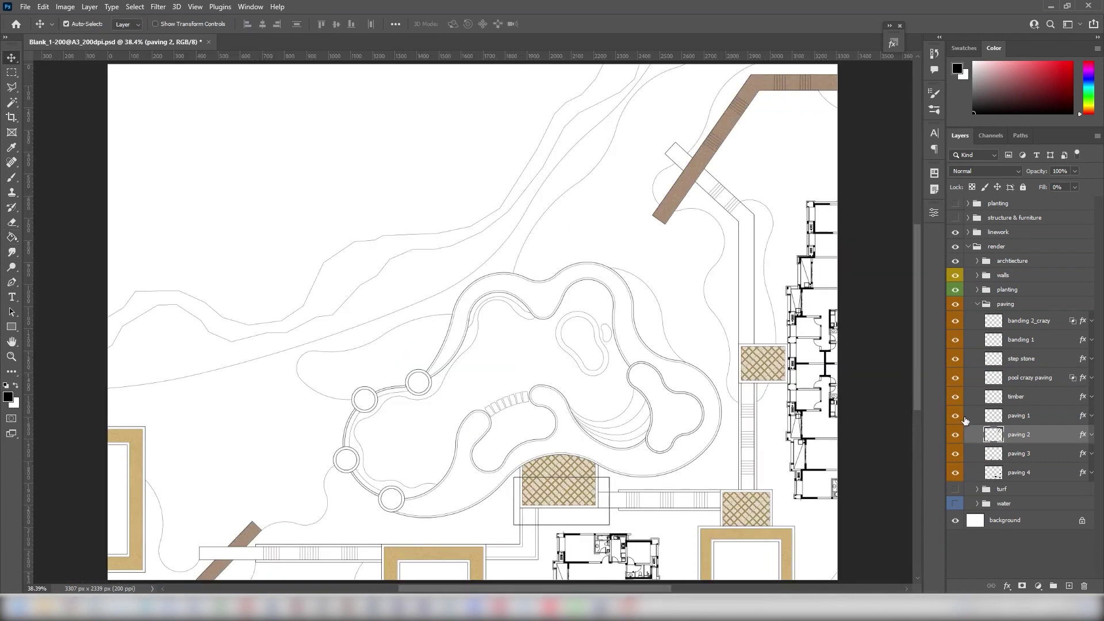
pyautogui.click(1010, 424)
pyautogui.press('g')
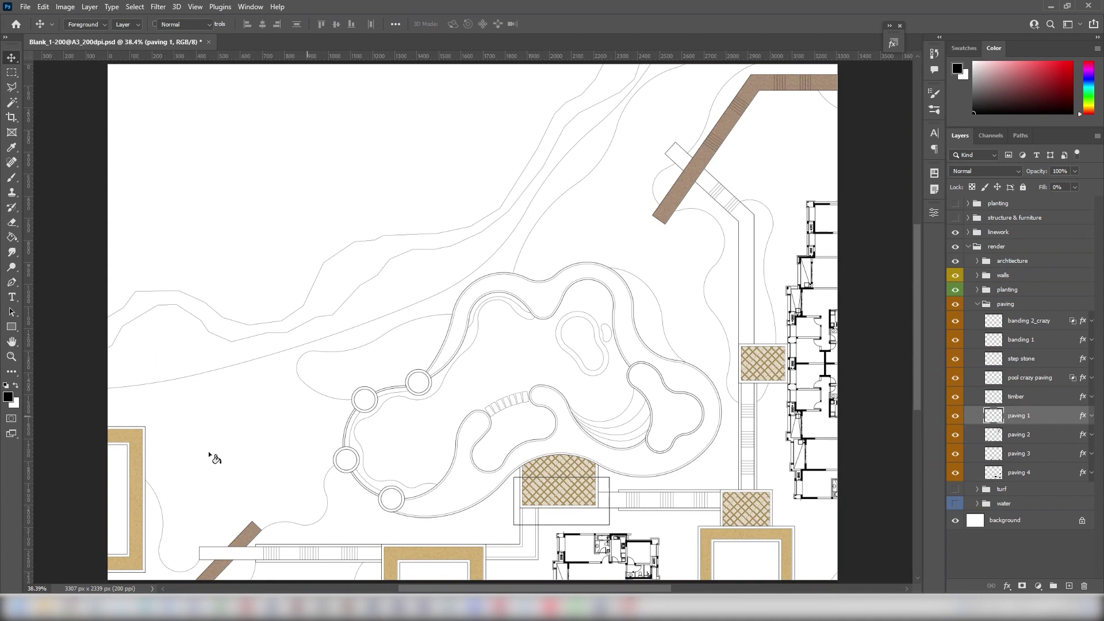
pyautogui.click(247, 554)
pyautogui.click(289, 554)
pyautogui.click(329, 554)
pyautogui.click(368, 553)
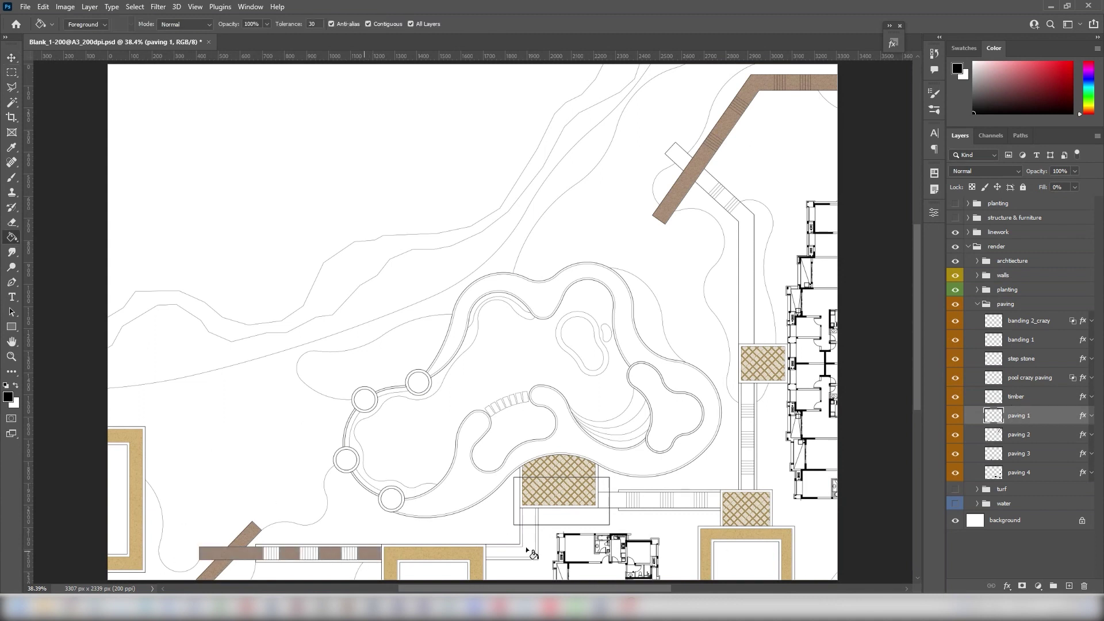
pyautogui.click(511, 552)
# - Fill the horizontal path gap and the vertical path's white bands brown
pyautogui.click(529, 515)
pyautogui.click(618, 500)
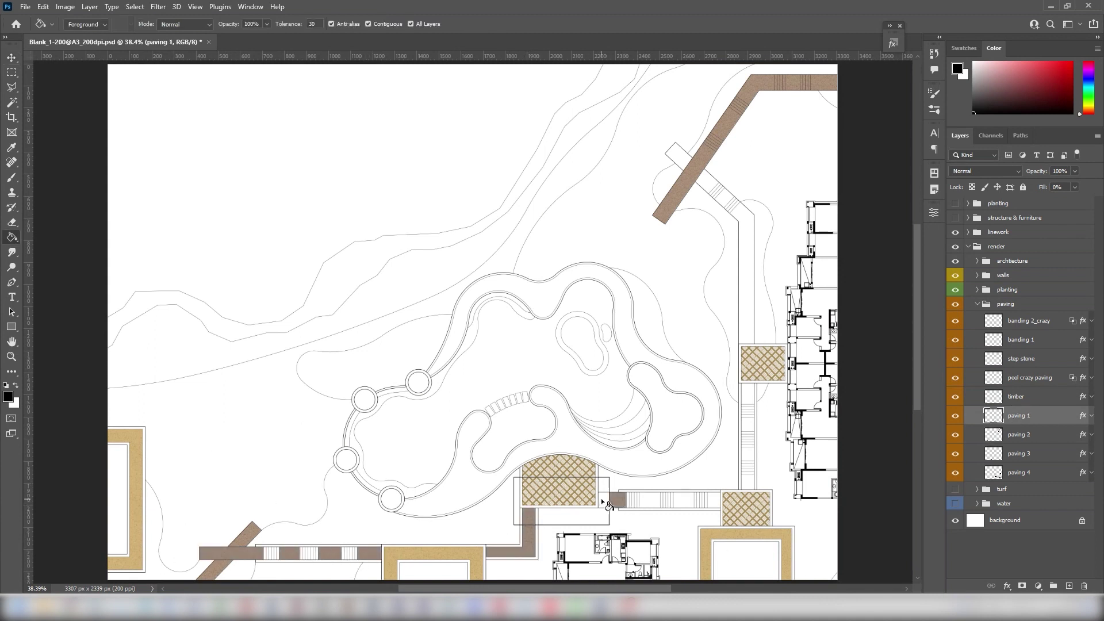
pyautogui.click(713, 501)
pyautogui.click(747, 482)
pyautogui.click(748, 458)
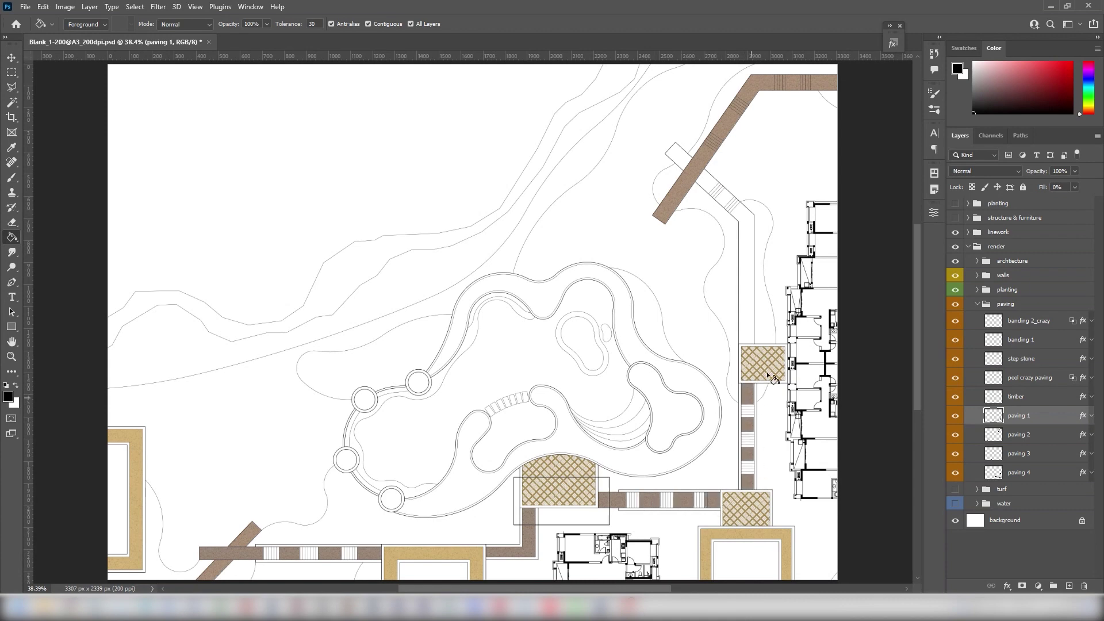
pyautogui.click(747, 230)
# - Fill the white step bands and remaining gap at the crossing ramps brown
pyautogui.moveTo(648, 140); pyautogui.dragTo(760, 239)
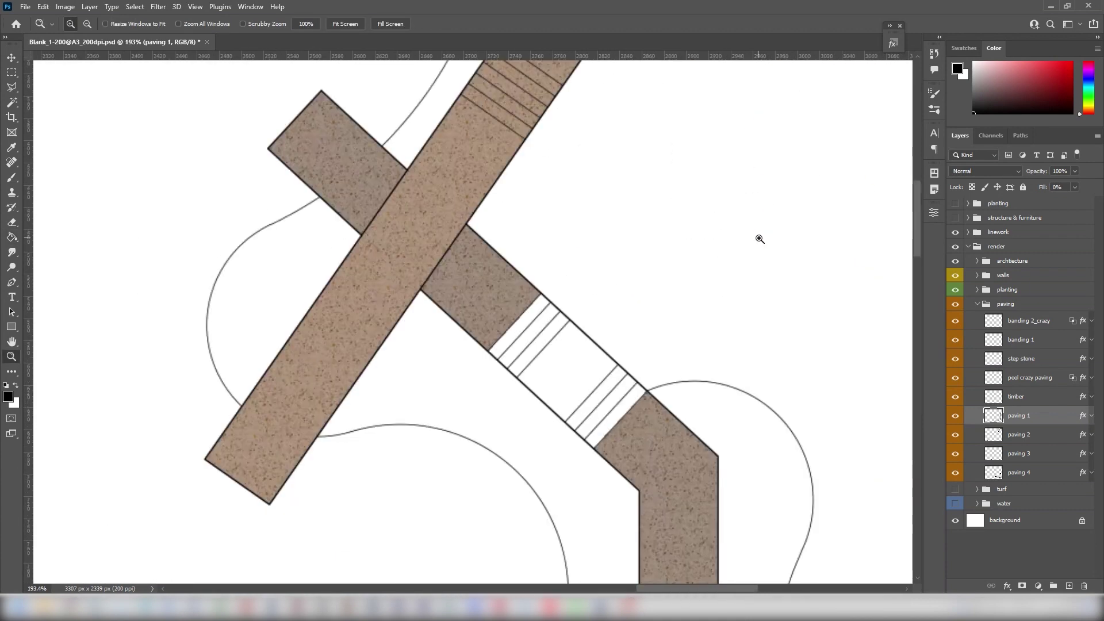
pyautogui.click(555, 329)
pyautogui.click(572, 349)
pyautogui.click(623, 403)
pyautogui.hotkey('ctrl', '0')
# - Marquee-select the strip of white bands along the vertical path and fill it brown
pyautogui.press('z')
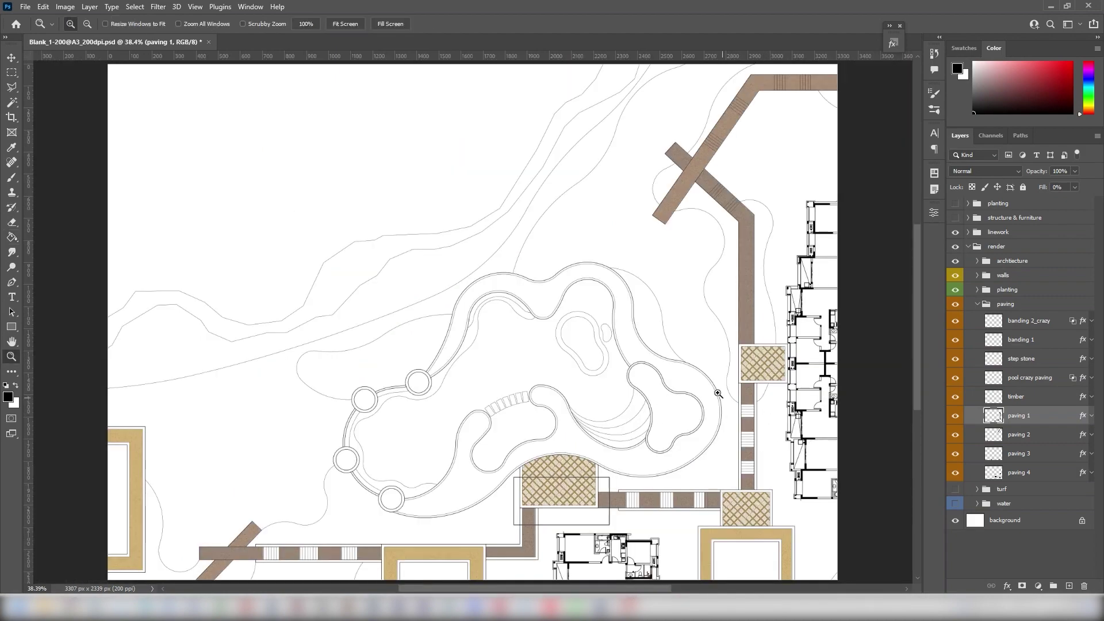
pyautogui.moveTo(718, 394); pyautogui.dragTo(782, 481)
pyautogui.press('m')
pyautogui.moveTo(417, 121); pyautogui.dragTo(494, 574)
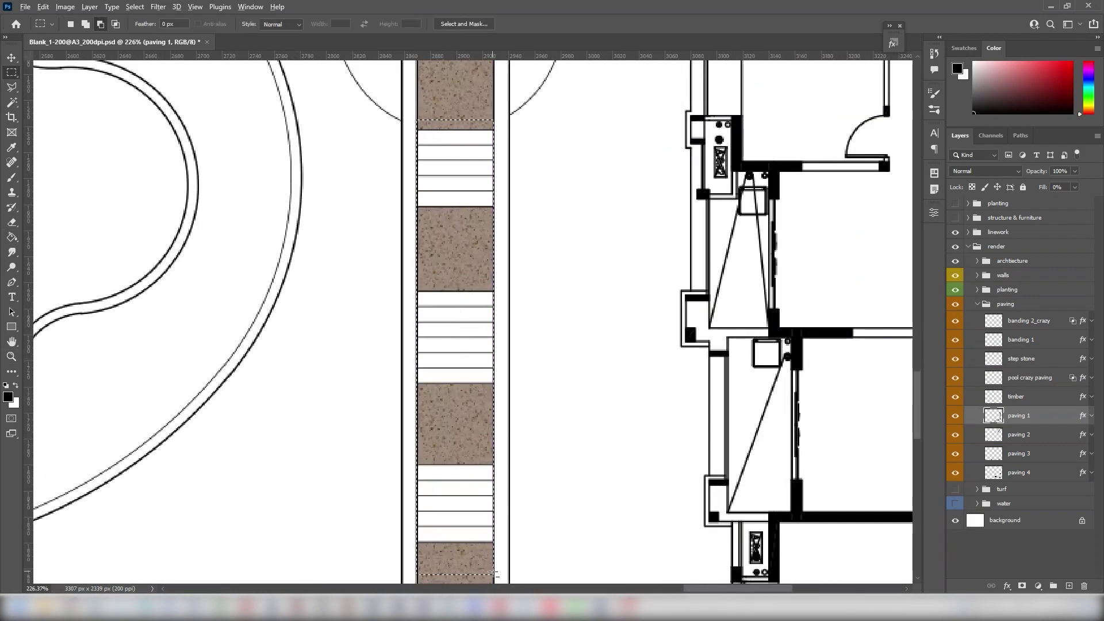
pyautogui.hotkey('alt', 'BackSpace')
pyautogui.hotkey('ctrl', '0')
# - Marquee-select the strip across the horizontal path and fill it brown
pyautogui.press('z')
pyautogui.moveTo(656, 488); pyautogui.dragTo(765, 522)
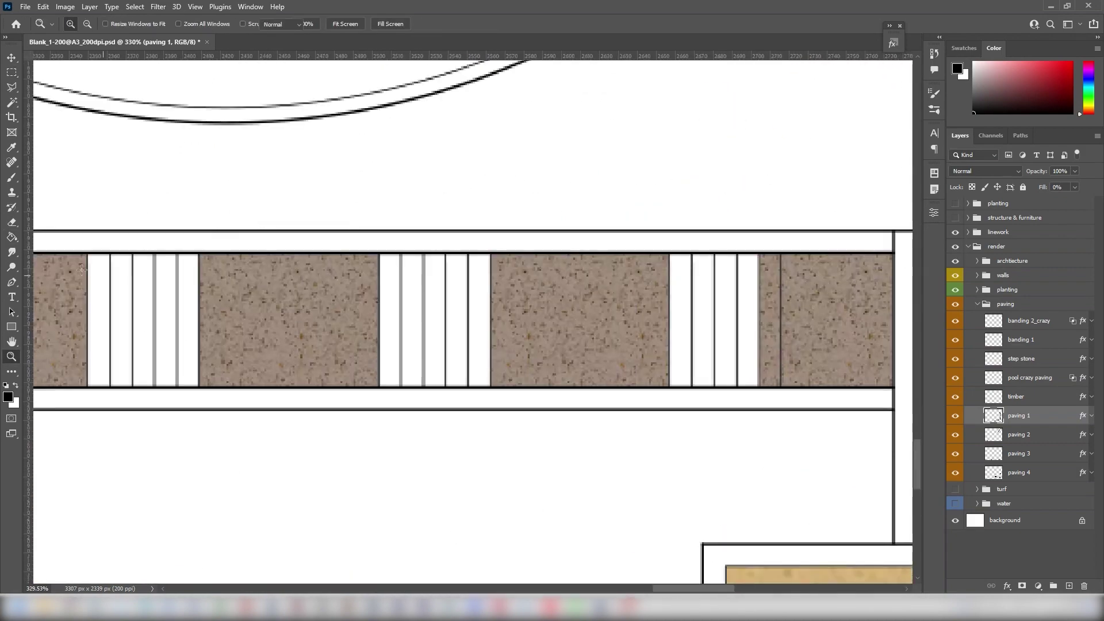
pyautogui.press('m')
pyautogui.moveTo(70, 253); pyautogui.dragTo(824, 388)
pyautogui.hotkey('alt', 'BackSpace')
pyautogui.hotkey('ctrl', '0')
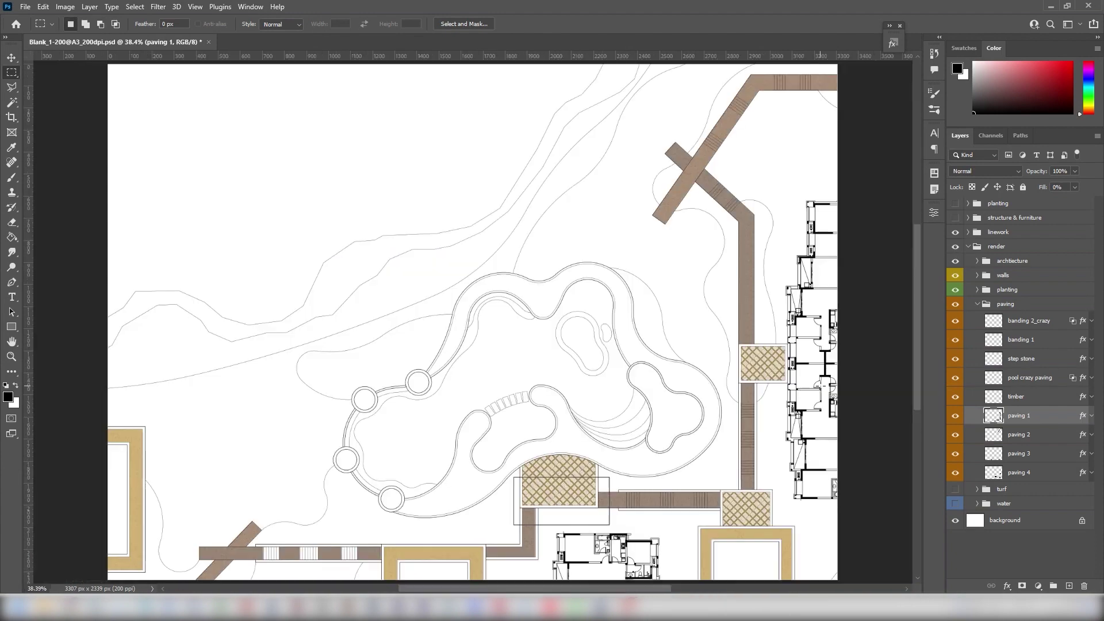
# - Select the lower horizontal path's white strip segments and fill them brown
pyautogui.moveTo(242, 539); pyautogui.dragTo(404, 535)
pyautogui.moveTo(138, 284)
pyautogui.mouseDown()
pyautogui.moveTo(452, 306)
pyautogui.moveTo(744, 358)
pyautogui.mouseUp()
pyautogui.hotkey('alt', 'BackSpace')
pyautogui.press('v')
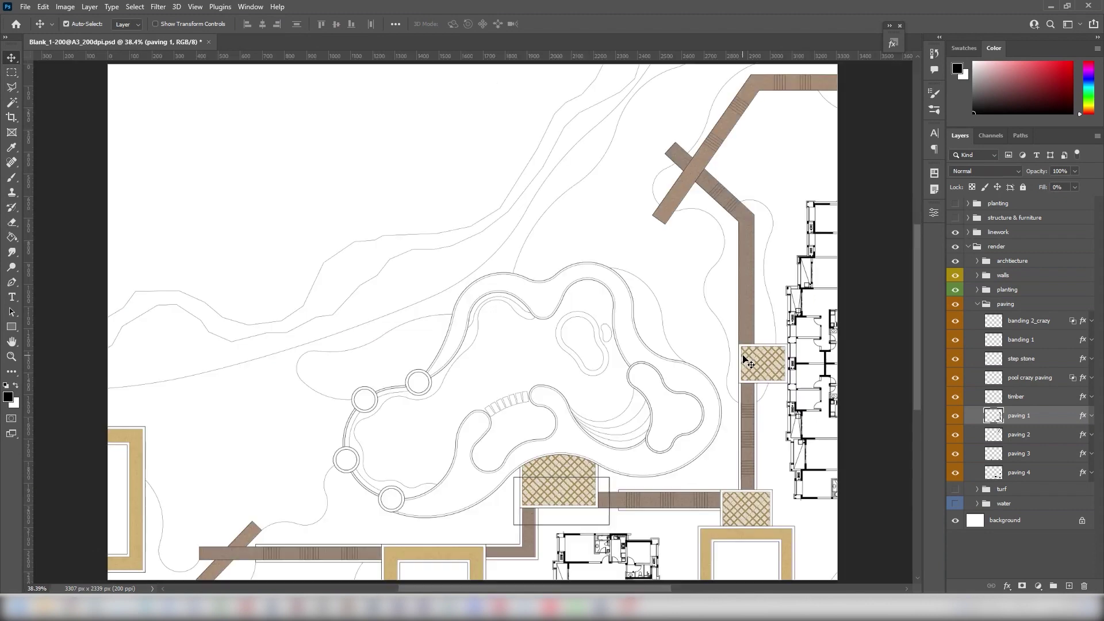
pyautogui.hotkey('ctrl', '0')
# - Fill the pool island on the timber layer and set its Pattern Overlay angle to 34°
pyautogui.click(1042, 398)
pyautogui.press('g')
pyautogui.click(593, 345)
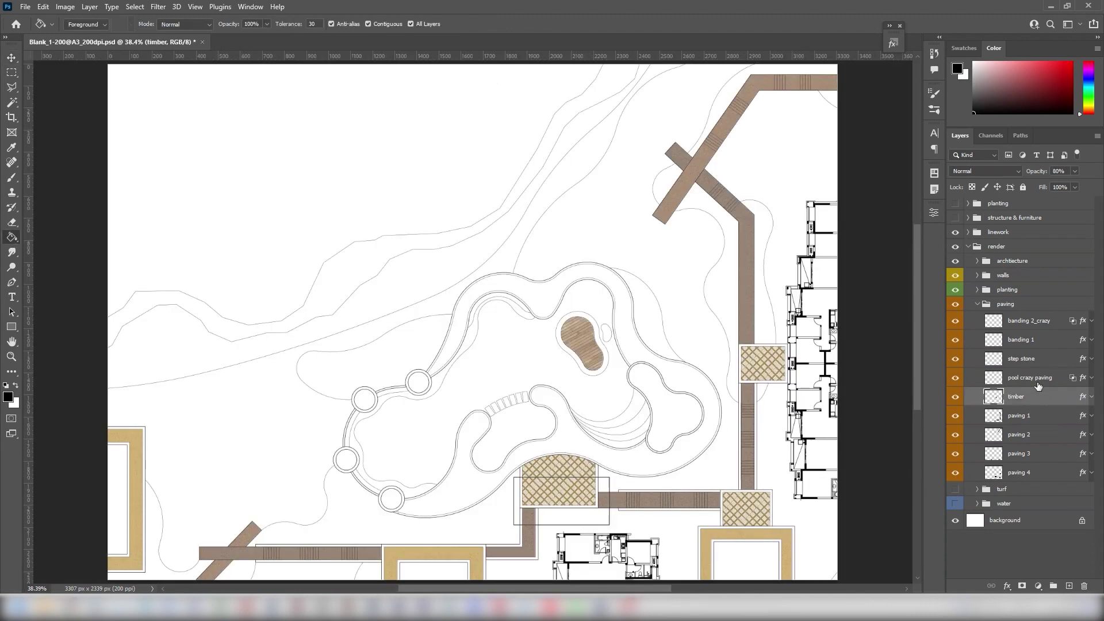
pyautogui.doubleClick(1058, 396)
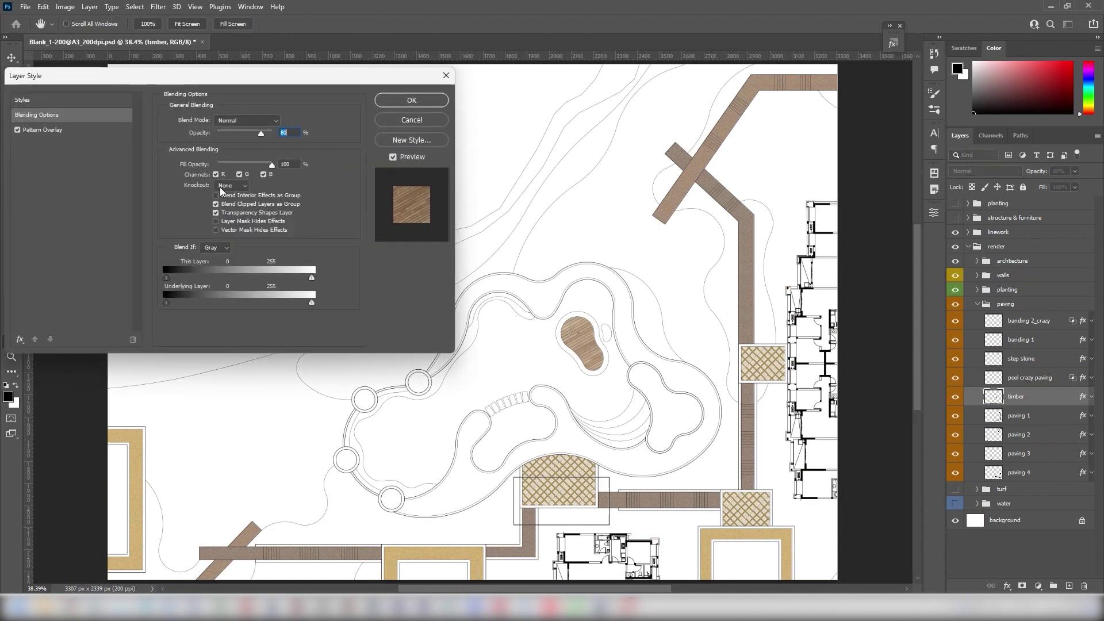
pyautogui.click(81, 130)
pyautogui.moveTo(236, 189); pyautogui.dragTo(229, 188)
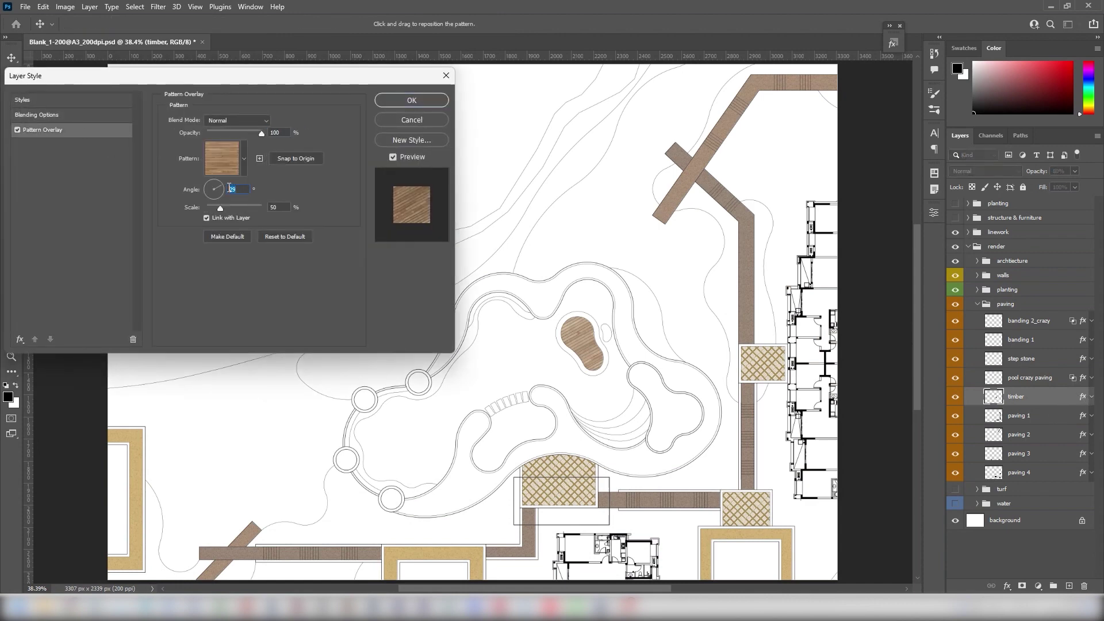
pyautogui.write('34')
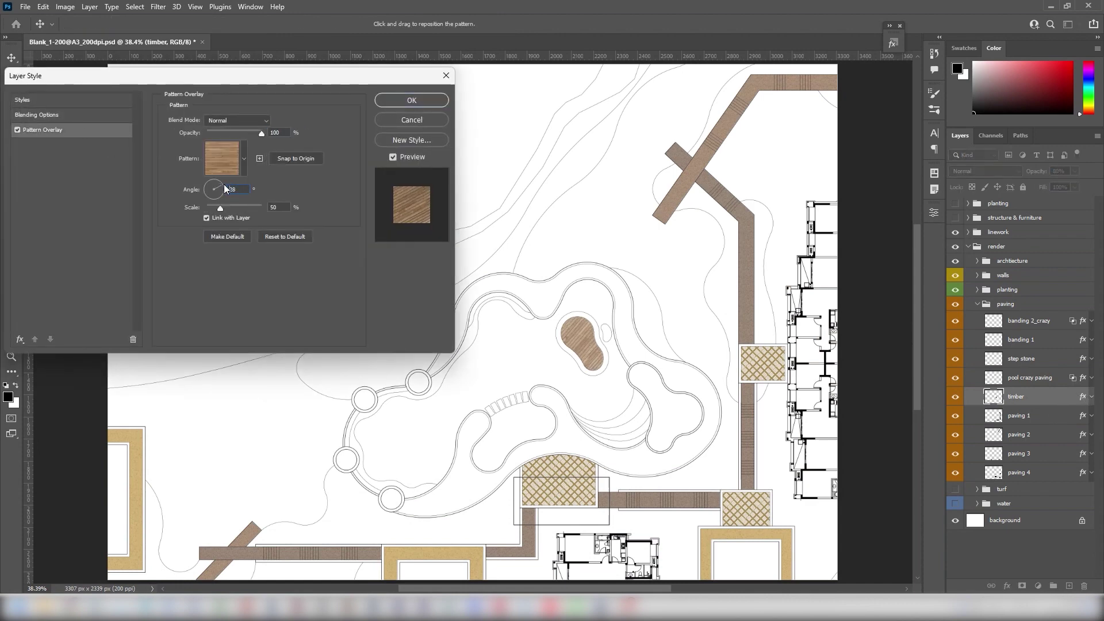
pyautogui.click(420, 101)
# - Fill the pool surround with crazy paving and the step stones with grey stone
pyautogui.click(1030, 378)
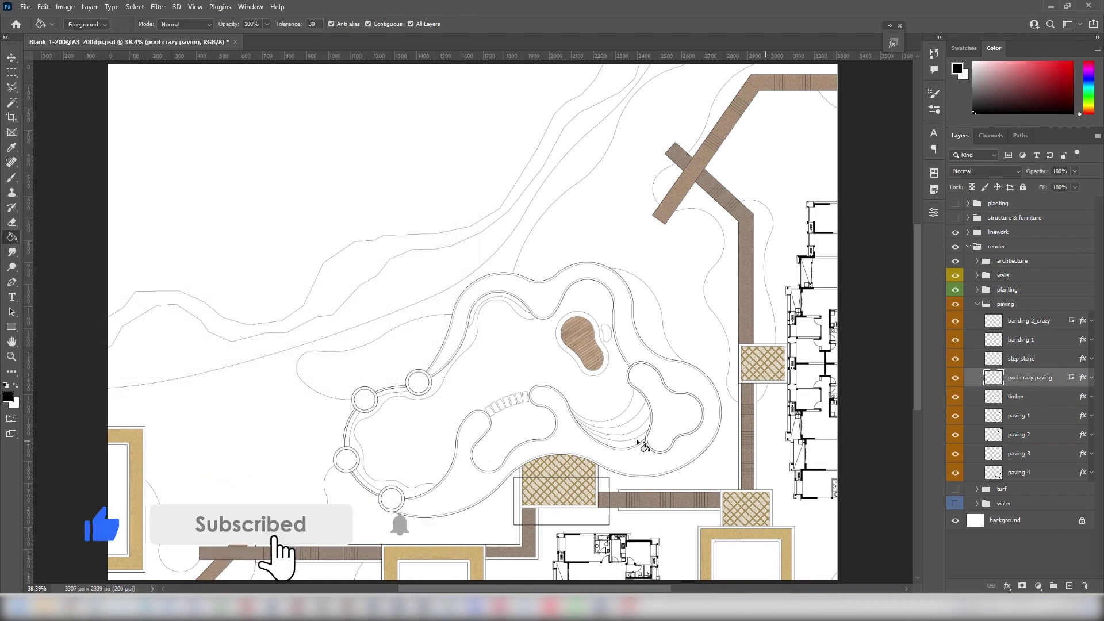
pyautogui.click(658, 463)
pyautogui.hotkey('alt', ']')
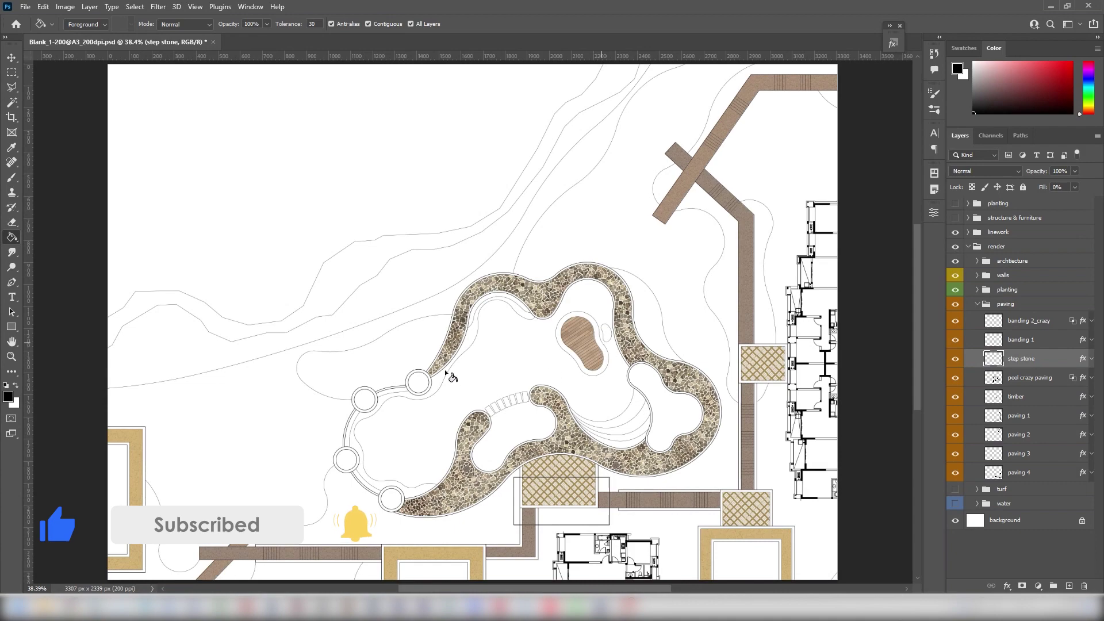
pyautogui.press('z')
pyautogui.moveTo(382, 284); pyautogui.dragTo(666, 407)
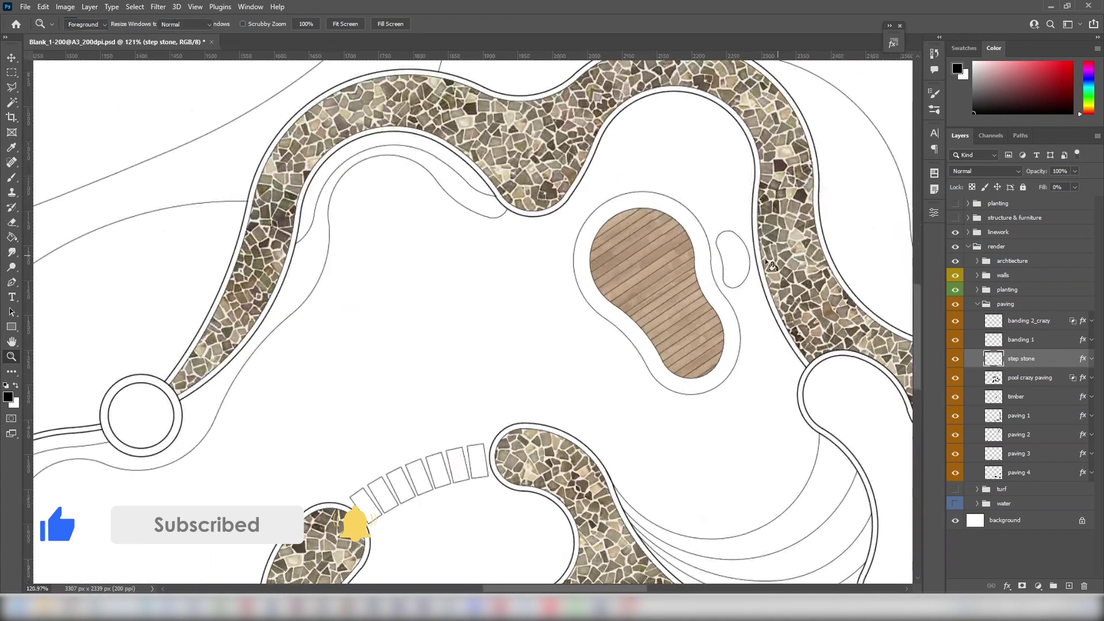
pyautogui.press('g')
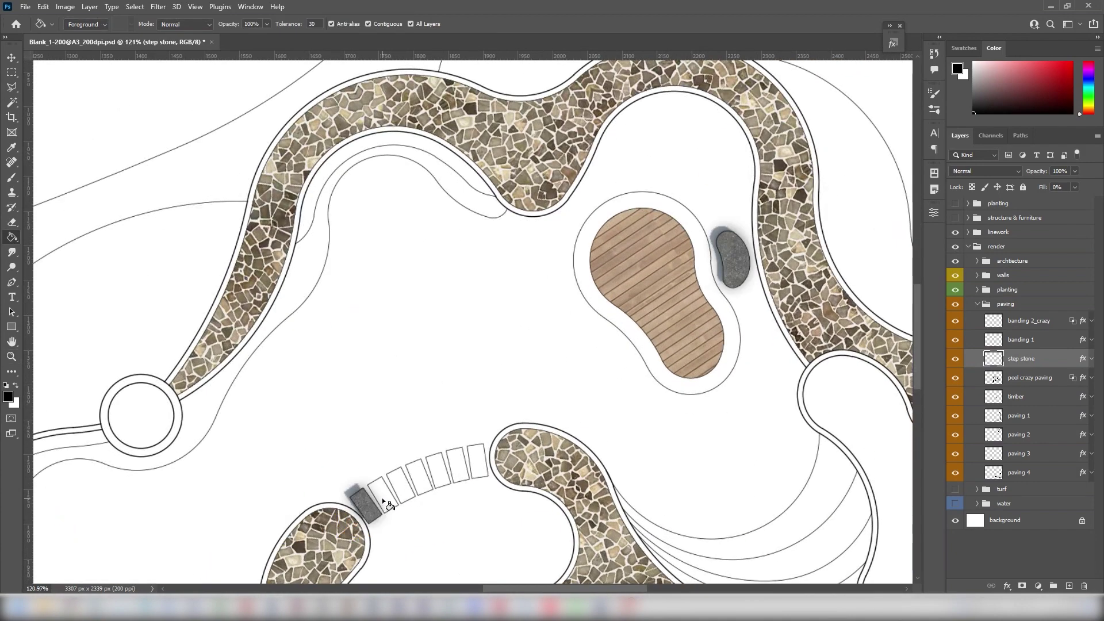
pyautogui.click(483, 462)
# - On banding 1, fill dark banding along the crazy-paving and lower paving edges
pyautogui.click(1022, 344)
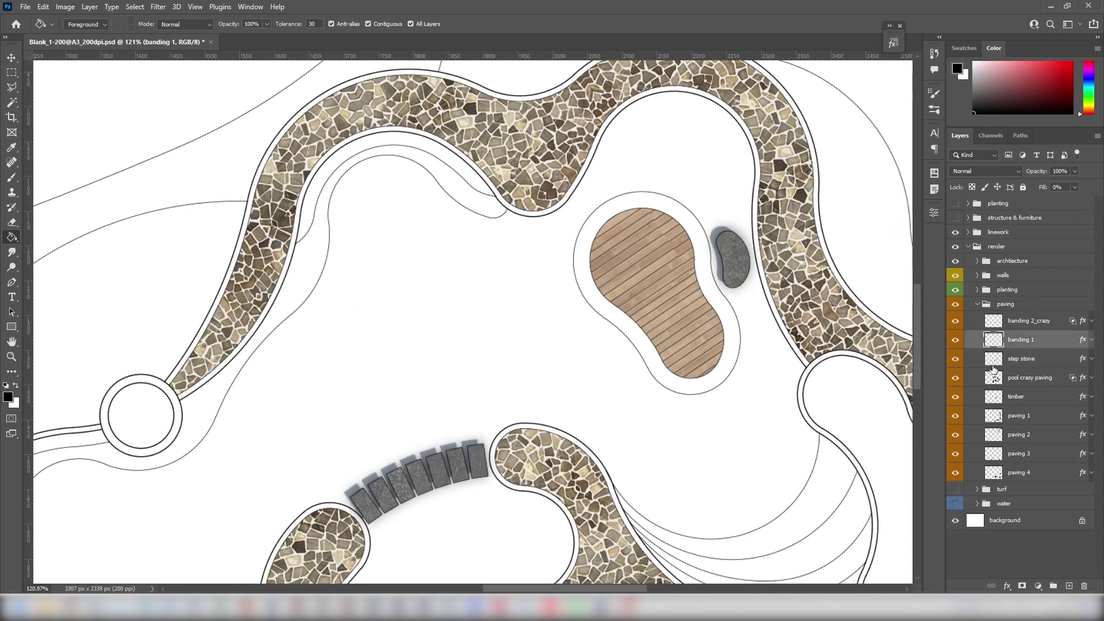
pyautogui.click(794, 347)
pyautogui.click(883, 325)
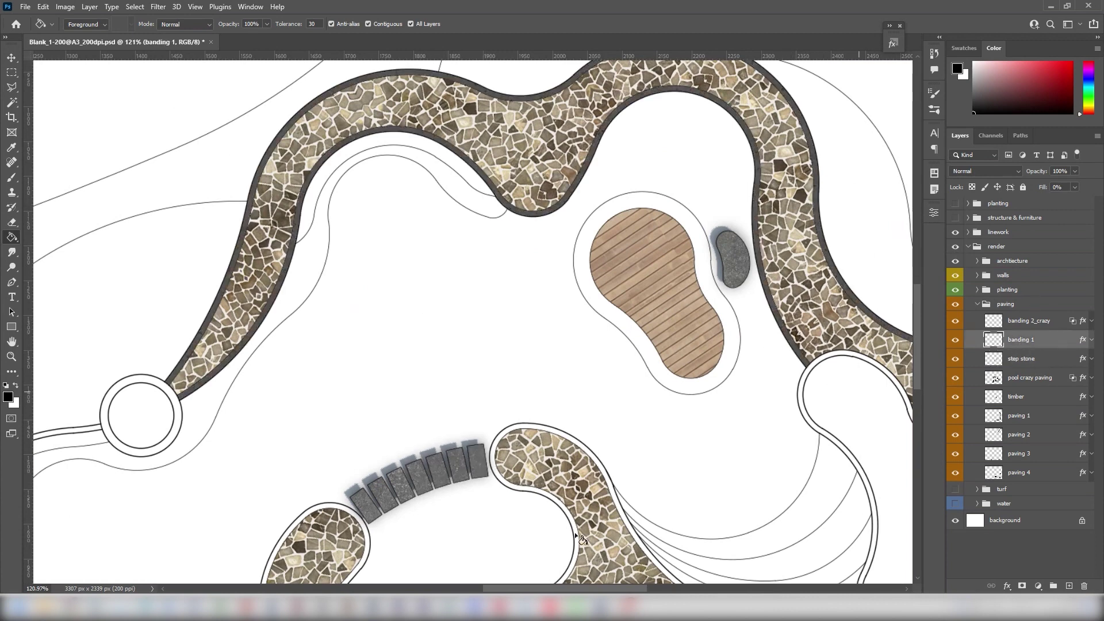
pyautogui.click(567, 441)
# - Fill dark banding along the top, left and lower-left arcs of the circle-node path
pyautogui.moveTo(503, 535); pyautogui.dragTo(594, 250)
pyautogui.moveTo(188, 152); pyautogui.dragTo(533, 184)
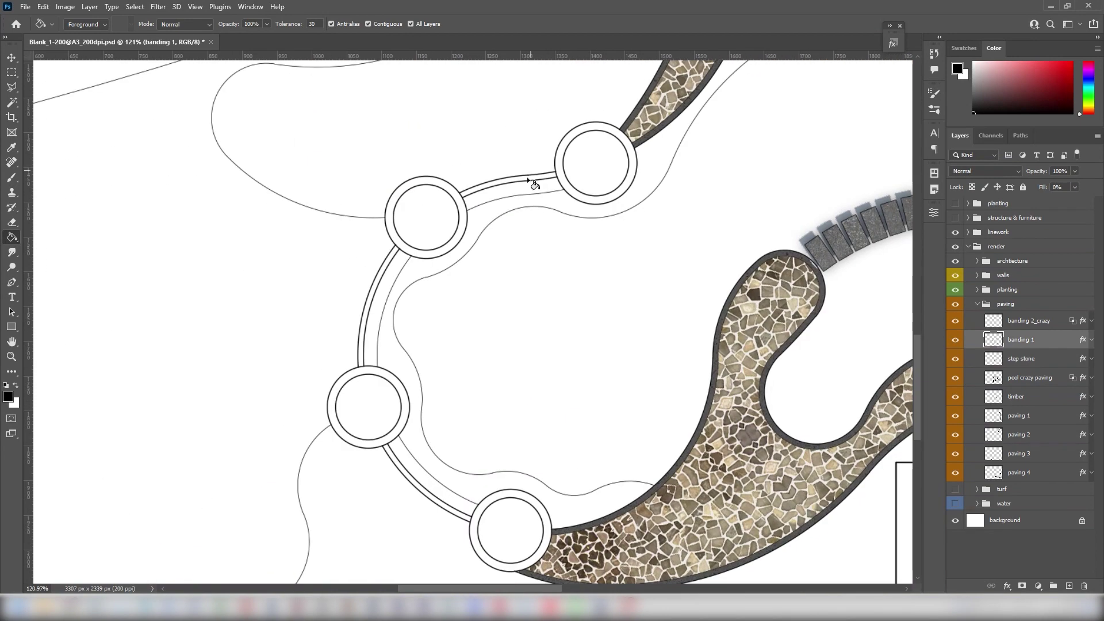
pyautogui.click(533, 184)
pyautogui.click(391, 279)
pyautogui.click(447, 493)
pyautogui.hotkey('ctrl', '0')
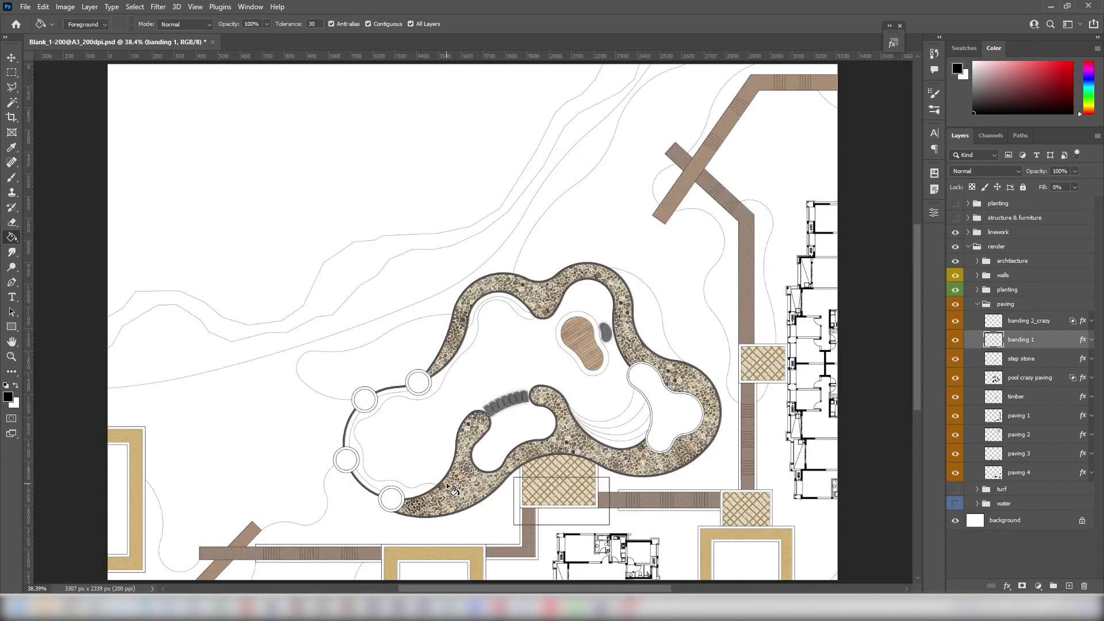
# - Band the lower-right diamond-paving squares and tan rectangles dark grey
pyautogui.press('z')
pyautogui.moveTo(516, 324); pyautogui.dragTo(831, 552)
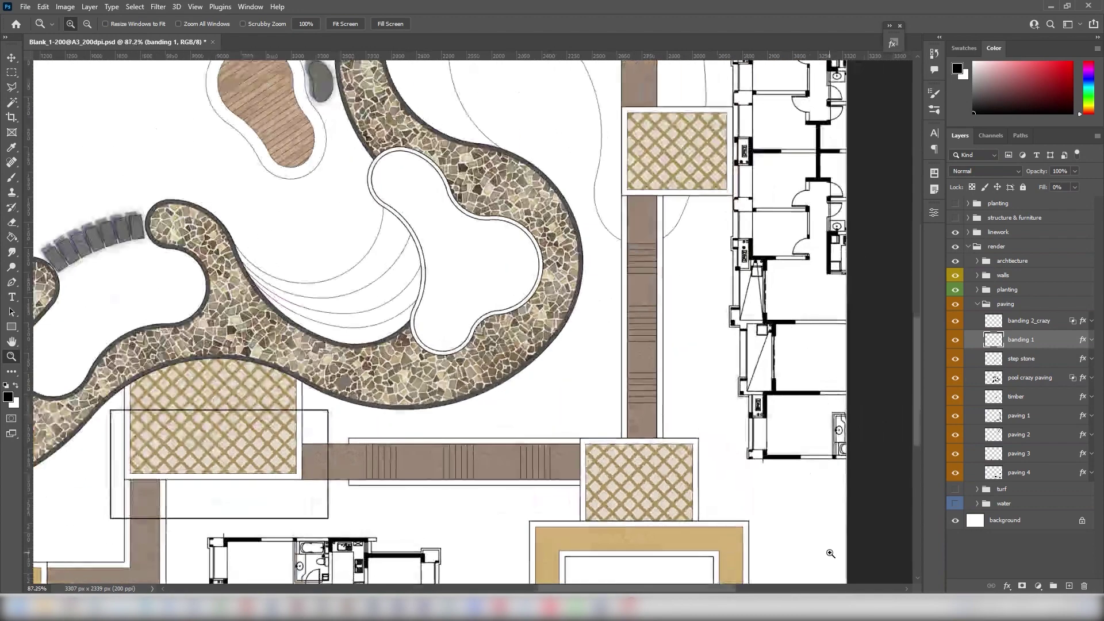
pyautogui.press('g')
pyautogui.click(710, 194)
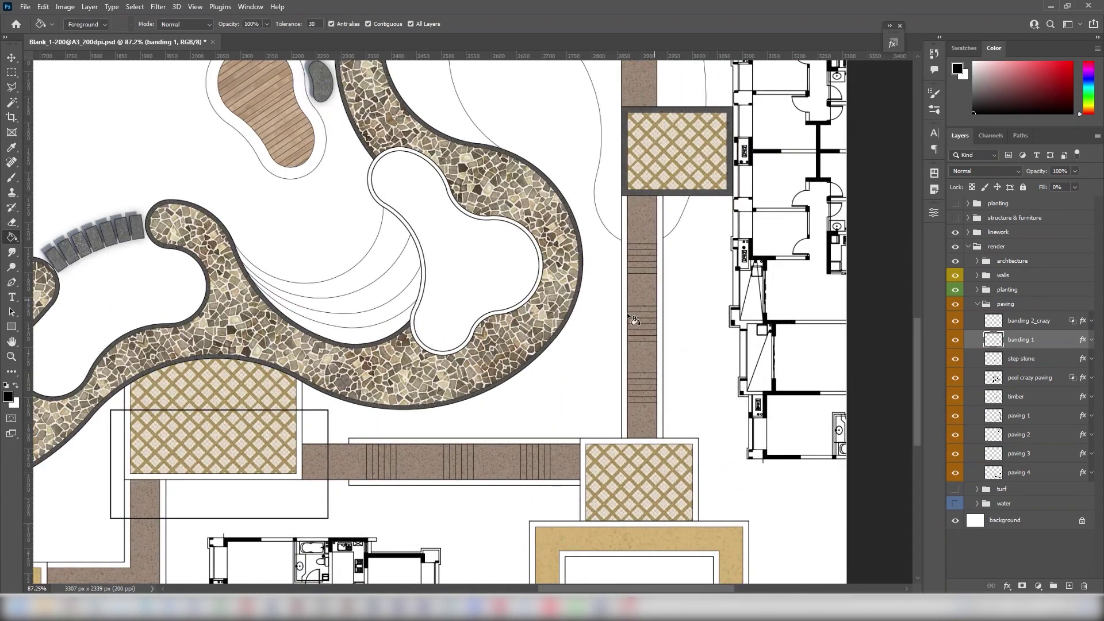
pyautogui.click(672, 443)
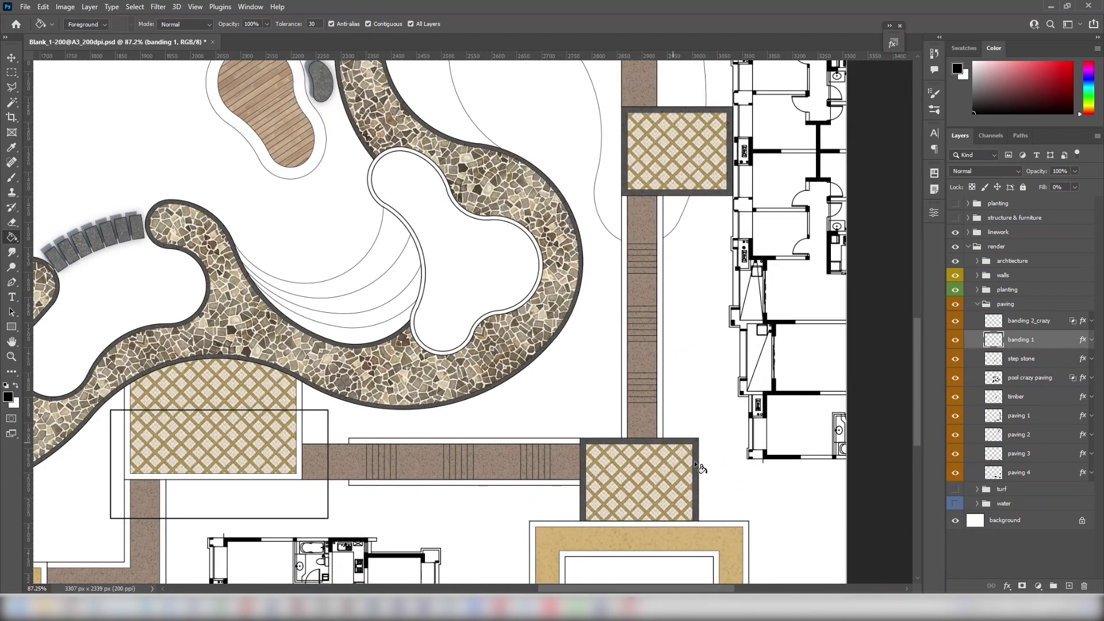
pyautogui.click(728, 524)
pyautogui.click(714, 556)
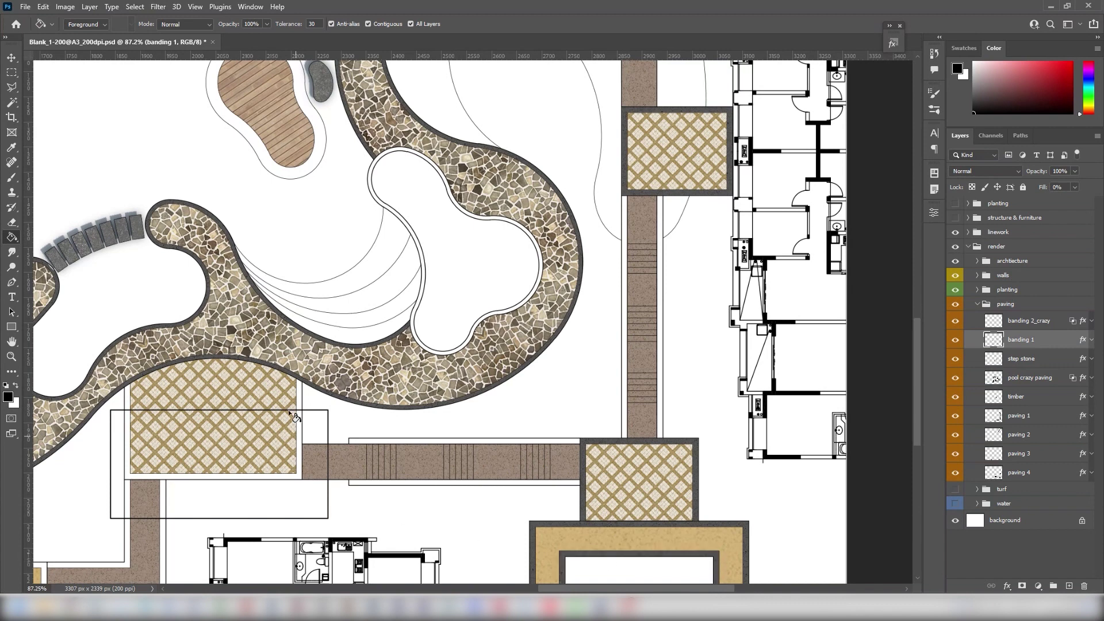
# - Band the left diamond-paving square, its side strip and the L-shaped strip
pyautogui.click(153, 476)
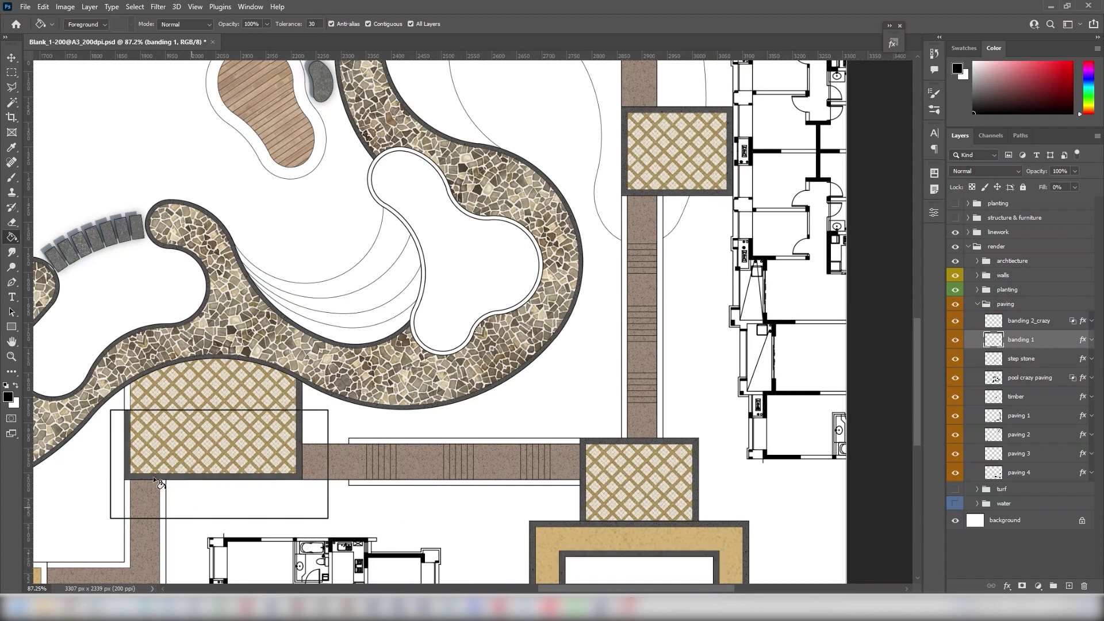
pyautogui.click(129, 392)
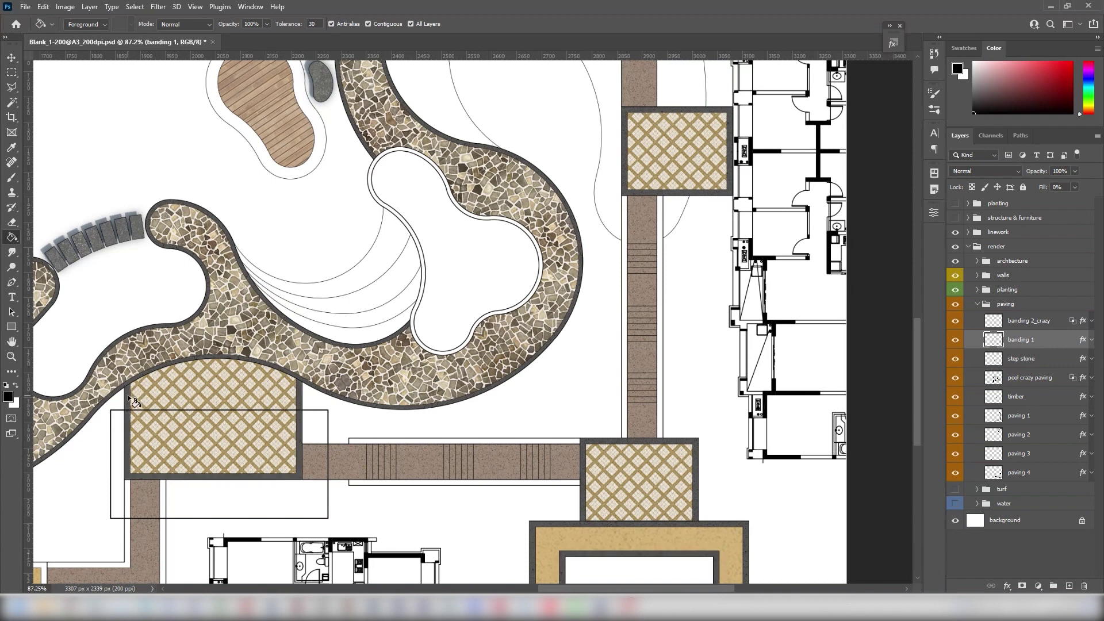
pyautogui.click(129, 548)
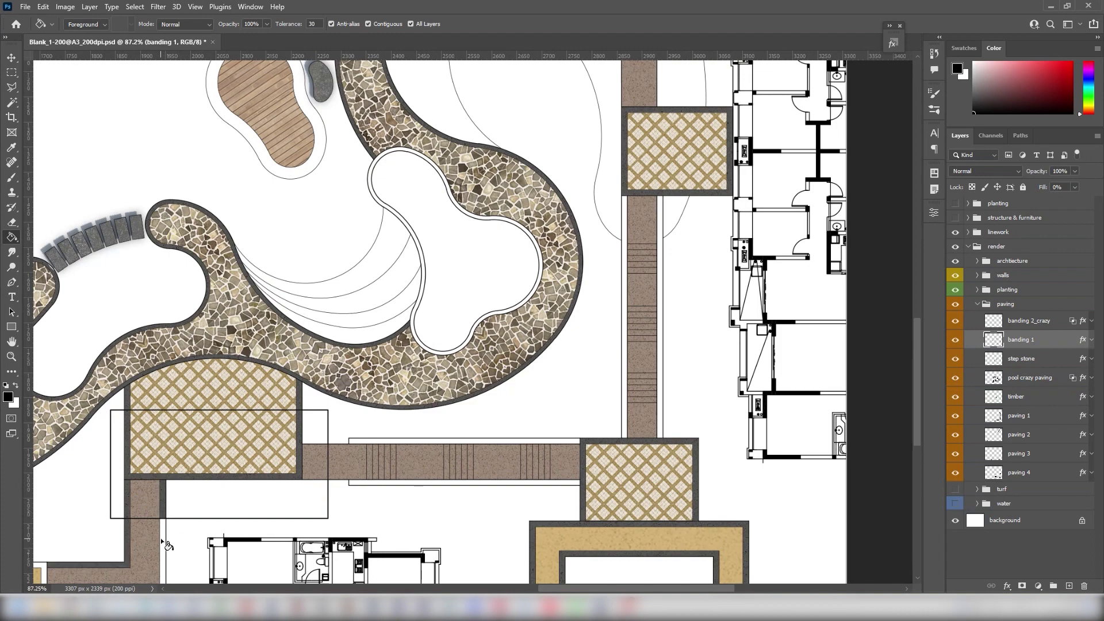
pyautogui.hotkey('ctrl', '0')
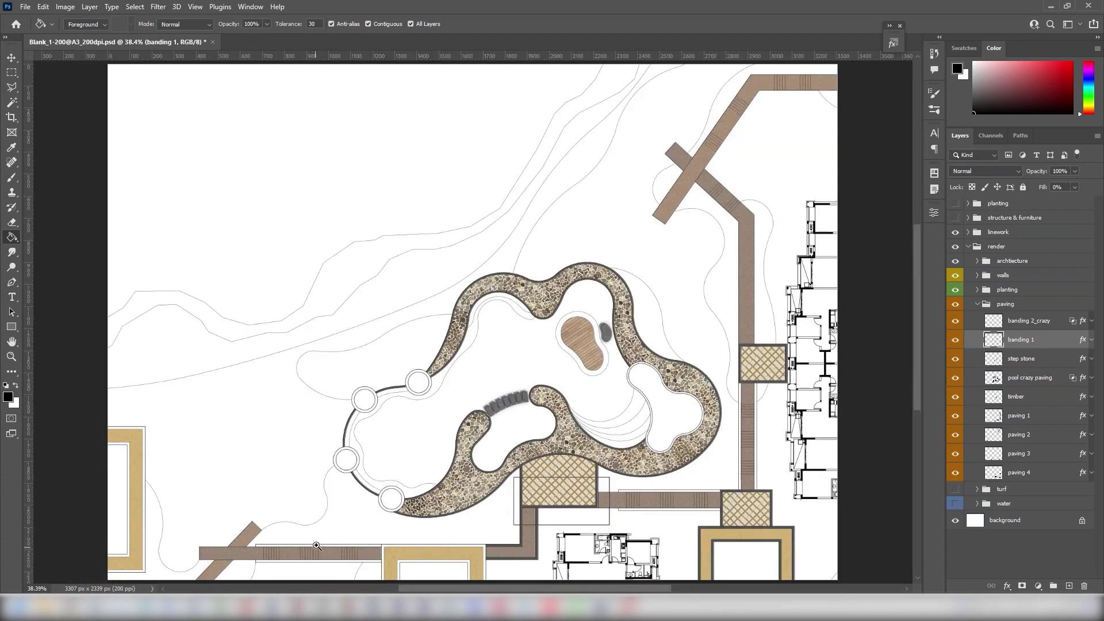
# - Band the gold paving's inner and outer borders and the surrounding strips dark grey
pyautogui.press('z')
pyautogui.moveTo(118, 494); pyautogui.dragTo(440, 580)
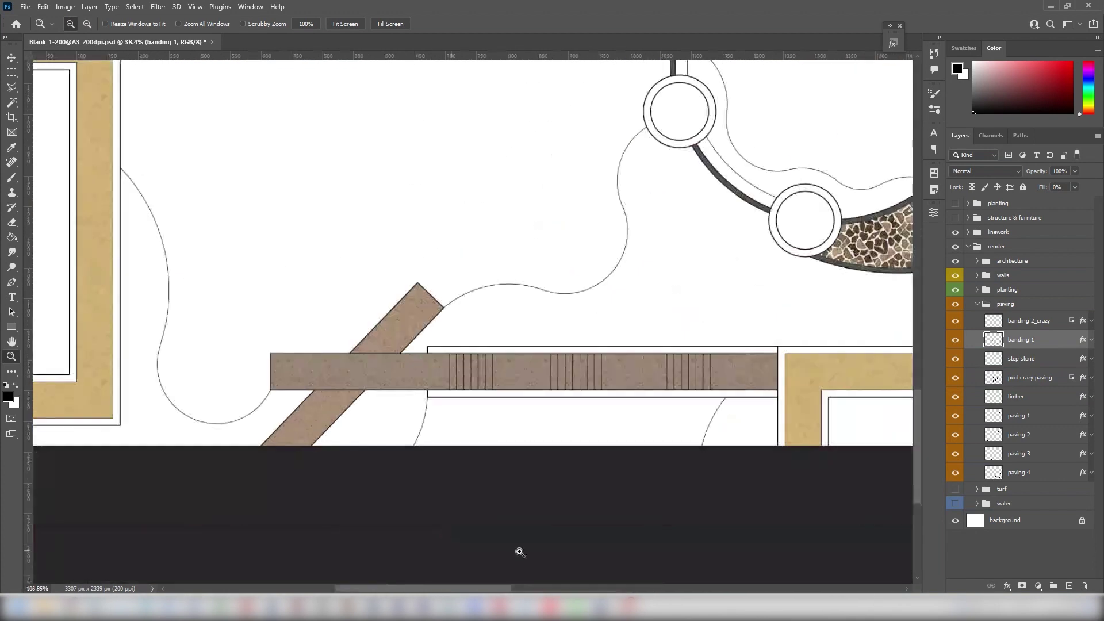
pyautogui.press('g')
pyautogui.click(841, 397)
pyautogui.click(843, 351)
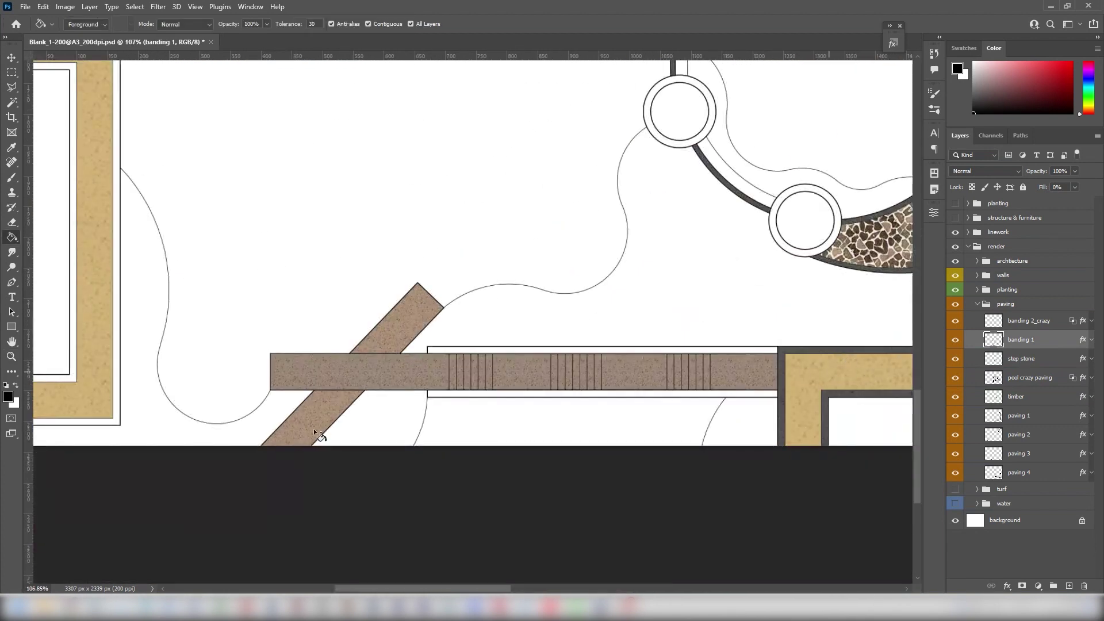
pyautogui.click(117, 410)
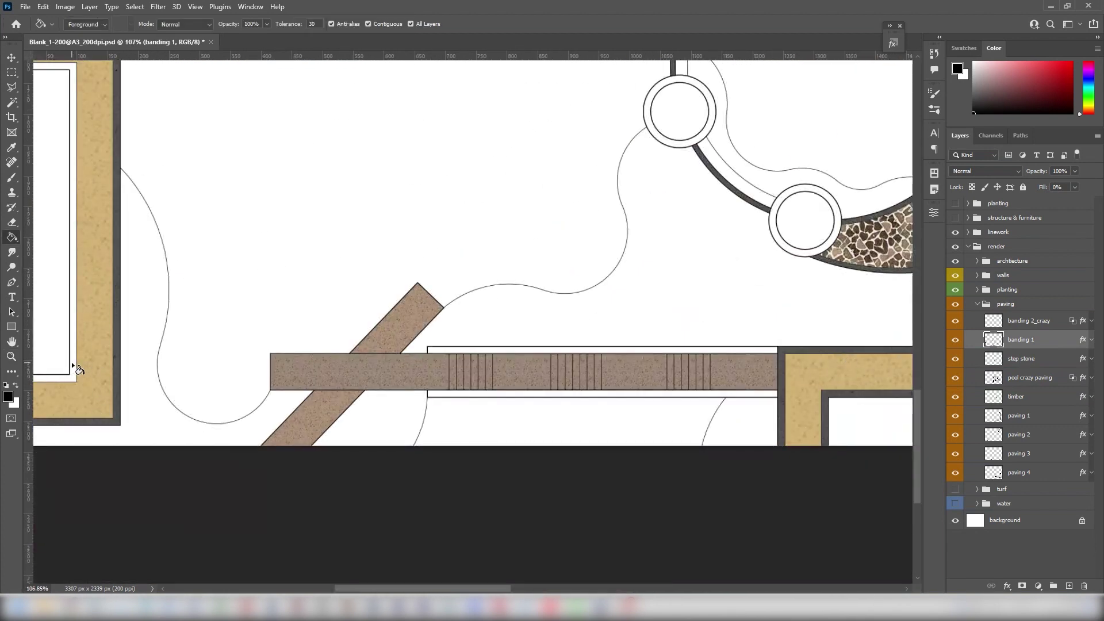
pyautogui.click(72, 362)
pyautogui.hotkey('ctrl', '0')
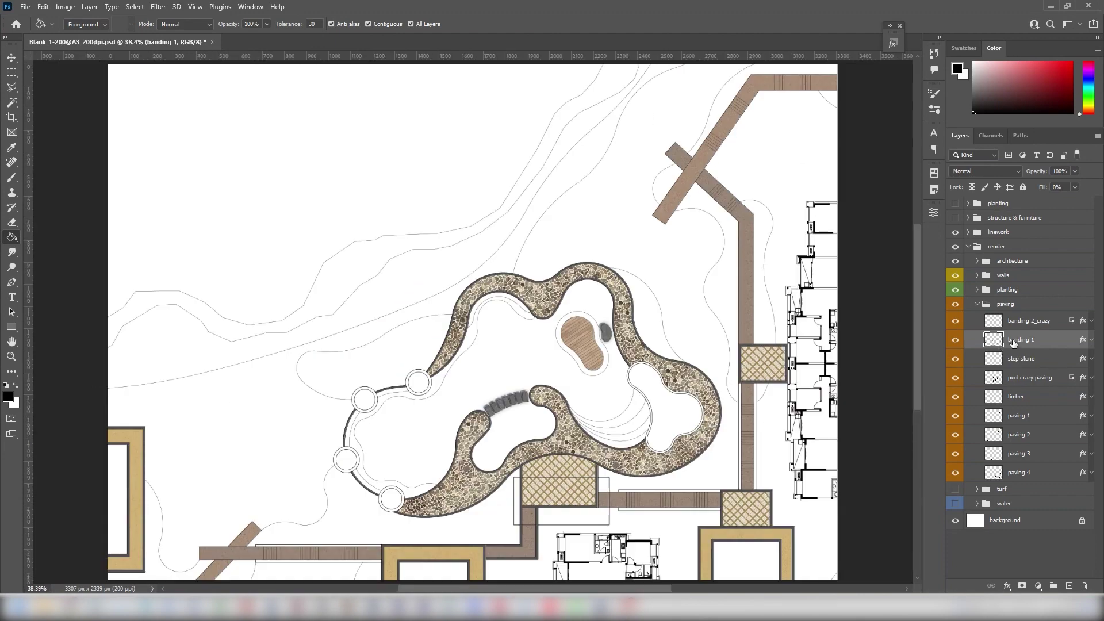
# - Fill the timber pool's border with crazy paving on banding 2_crazy, then hide the paving group
pyautogui.click(1030, 321)
pyautogui.press('z')
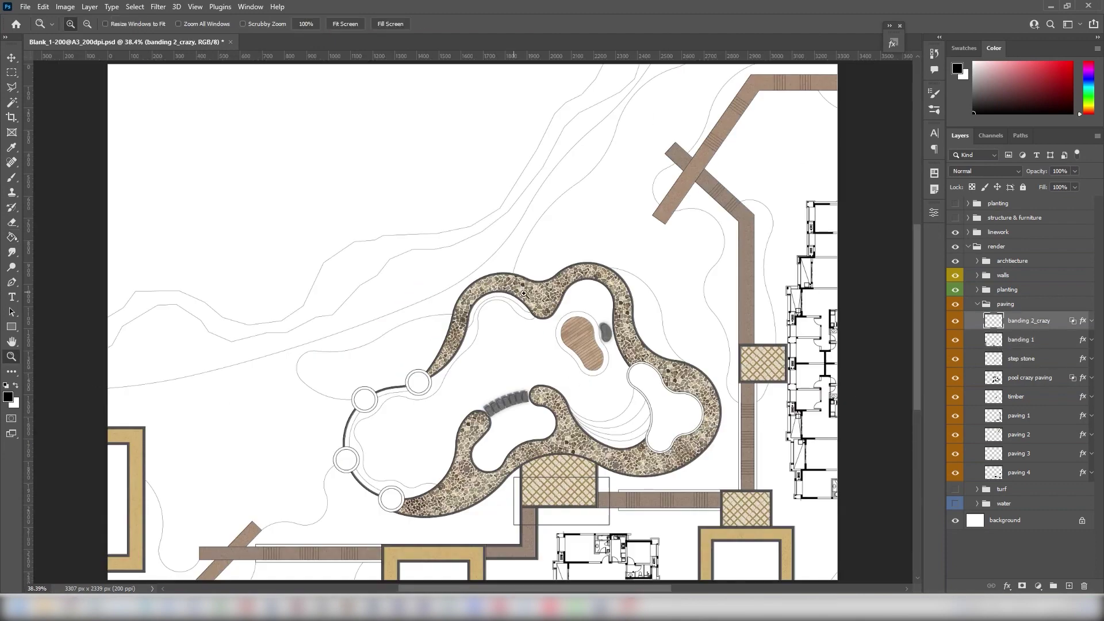
pyautogui.moveTo(664, 384); pyautogui.dragTo(493, 287)
pyautogui.press('g')
pyautogui.click(579, 423)
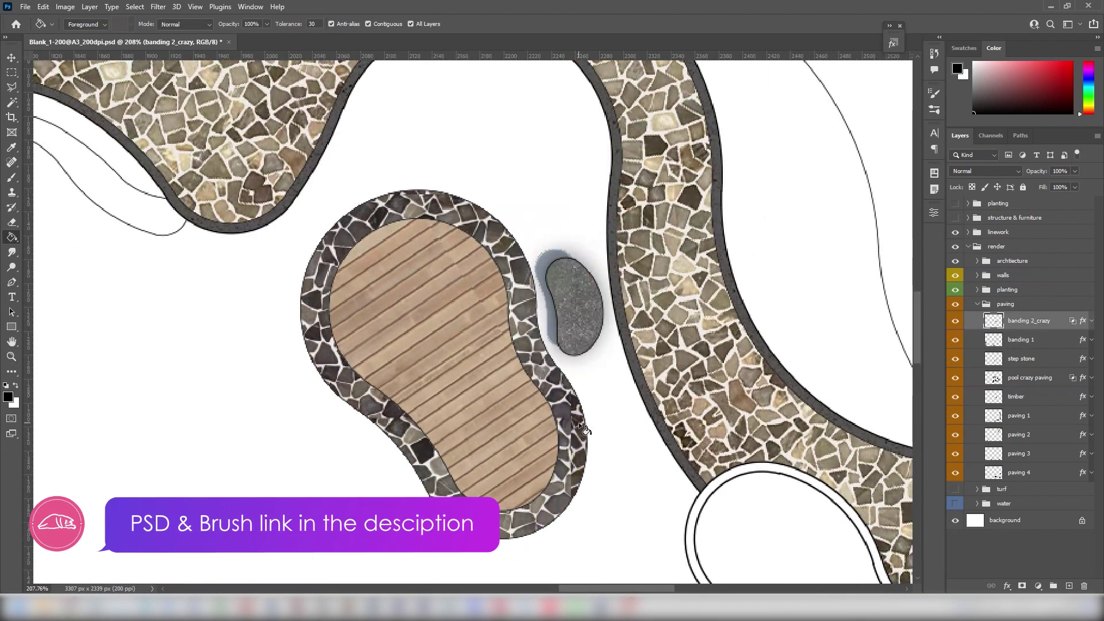
pyautogui.hotkey('ctrl', '0')
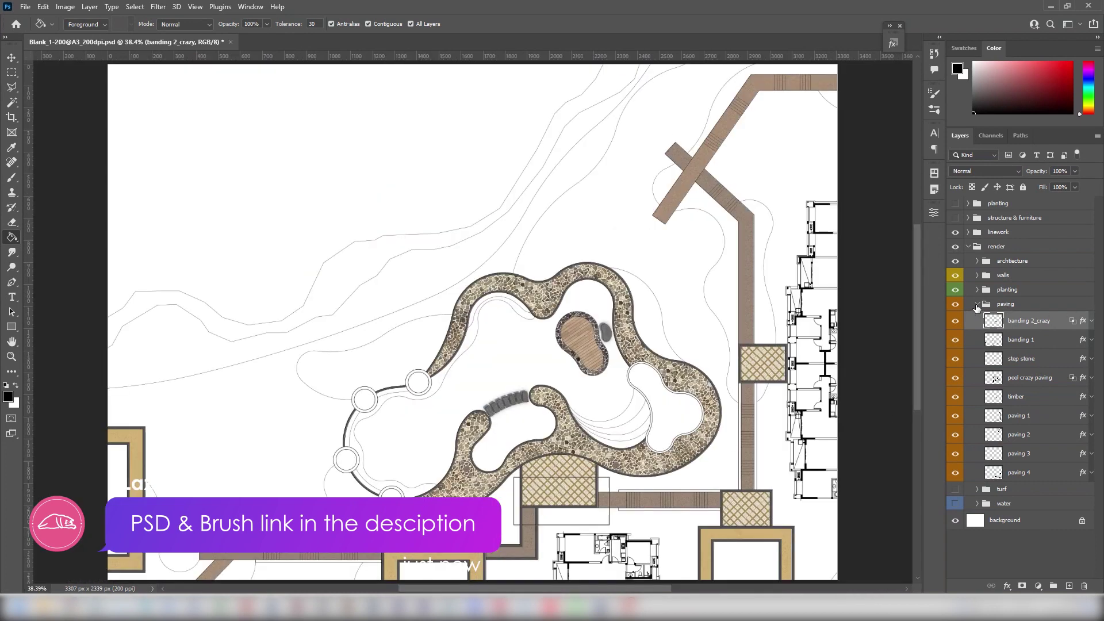
pyautogui.click(976, 305)
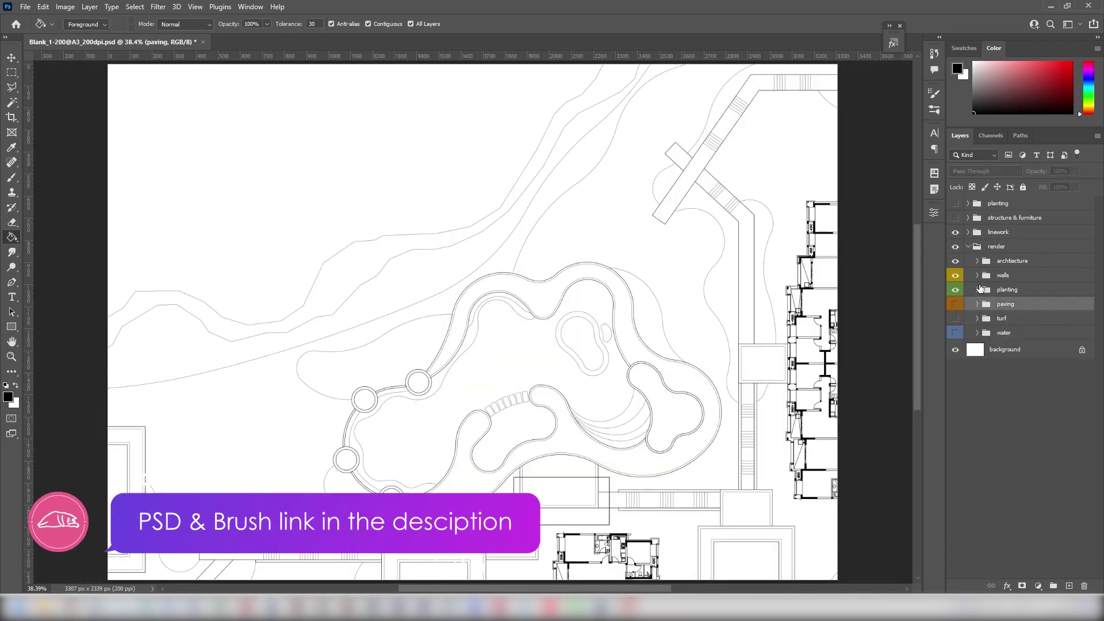
# - Expand the planting group, select planting 1 and show the turf fills
pyautogui.click(978, 290)
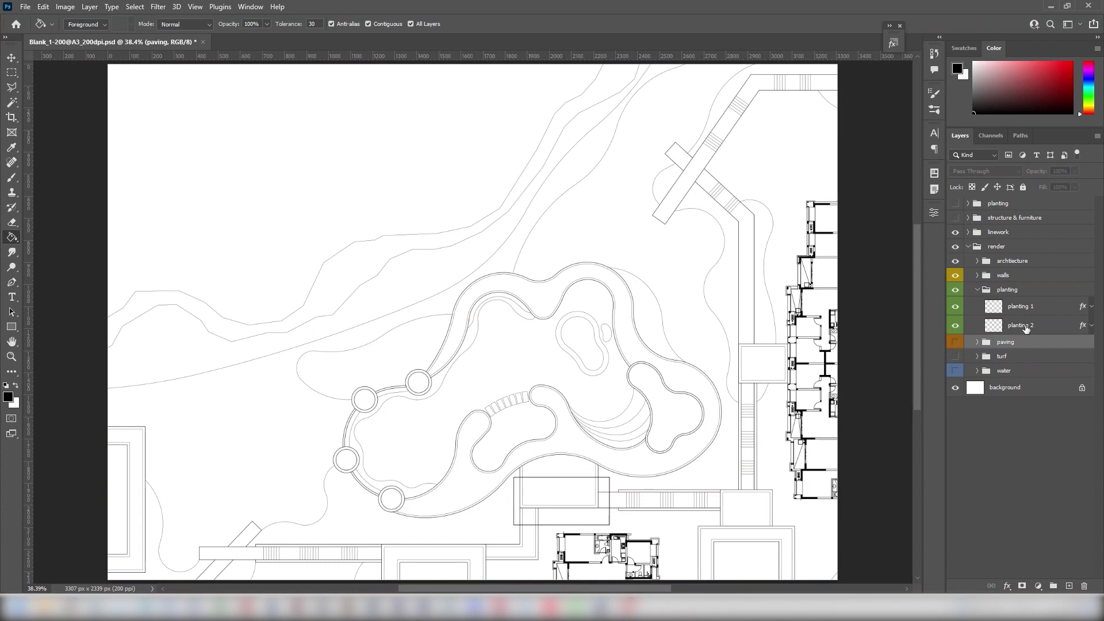
pyautogui.click(1042, 297)
pyautogui.click(1041, 308)
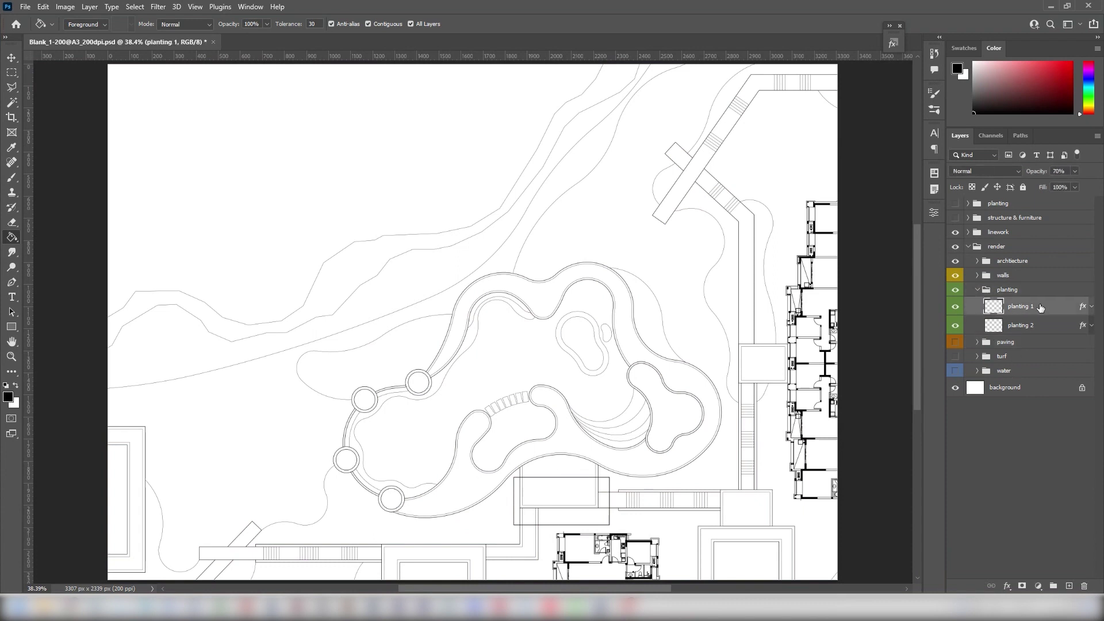
pyautogui.click(956, 356)
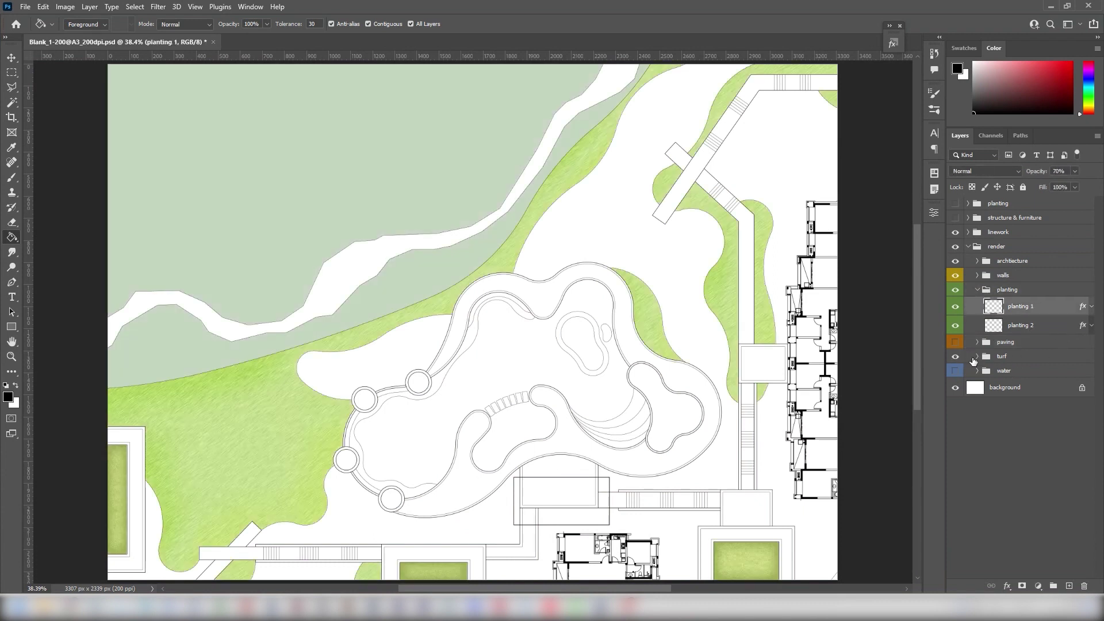
# - Fill the beds around the pool, walkways and bottom strips with textured dark green
pyautogui.click(400, 368)
pyautogui.click(620, 235)
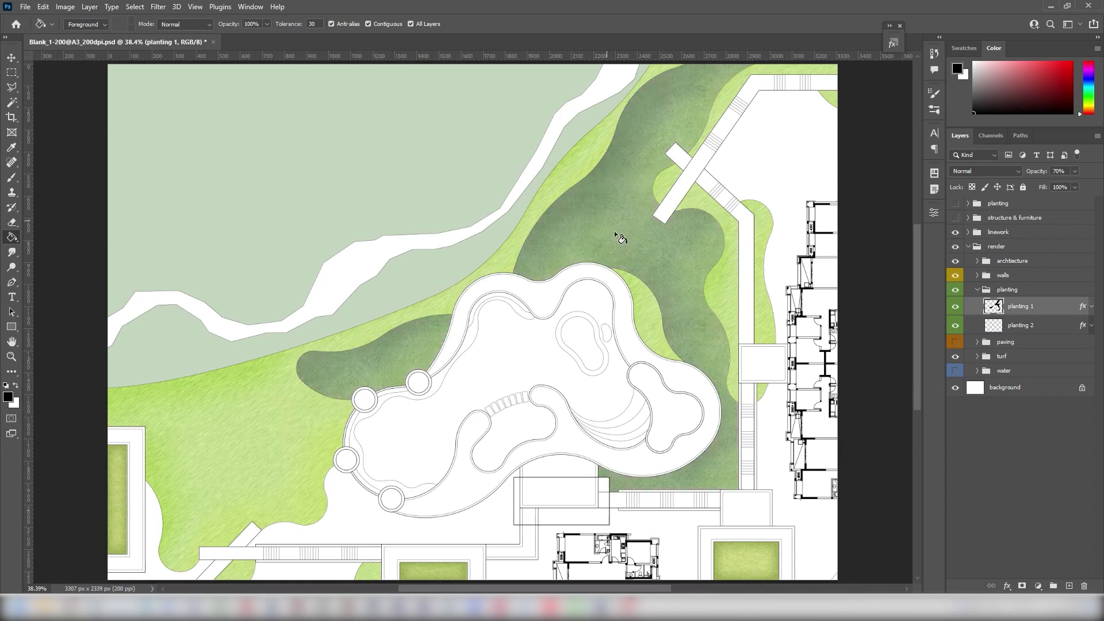
pyautogui.click(755, 182)
pyautogui.click(774, 426)
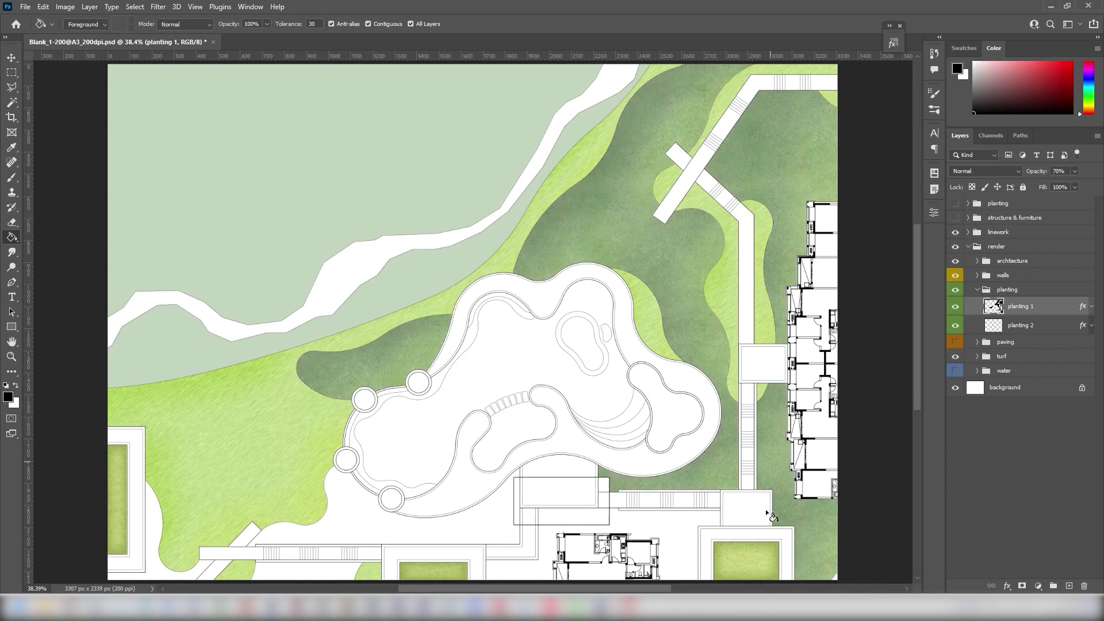
pyautogui.click(586, 515)
pyautogui.click(602, 487)
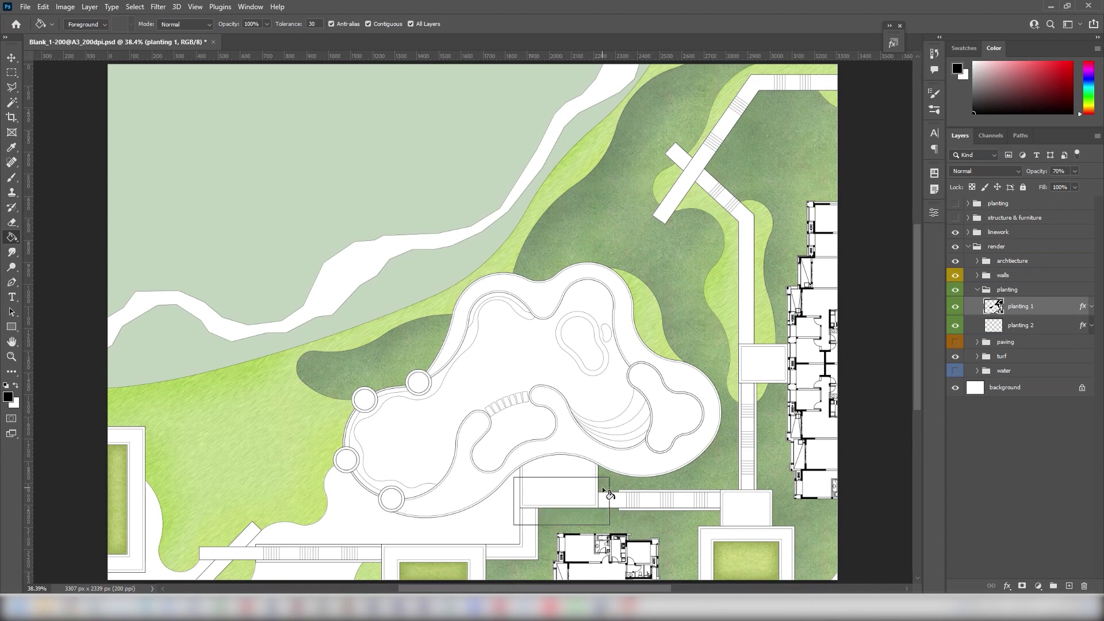
pyautogui.click(494, 518)
pyautogui.click(314, 575)
pyautogui.click(167, 576)
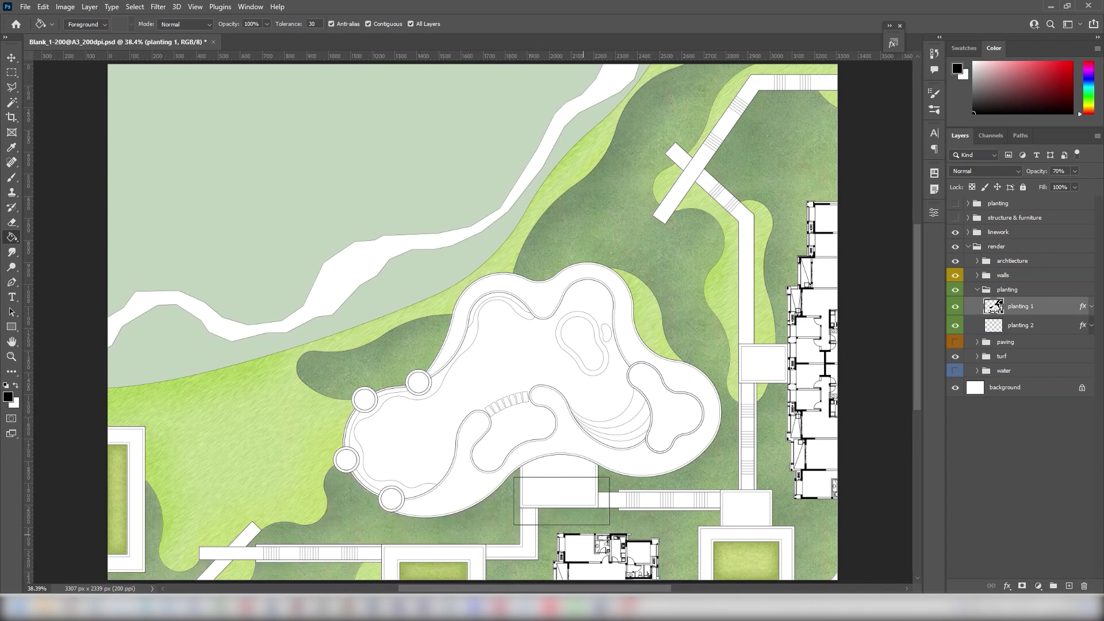
# - On planting 2, fill four tree circles and the lobed planter deeper green, then hide the group
pyautogui.click(1055, 332)
pyautogui.click(366, 403)
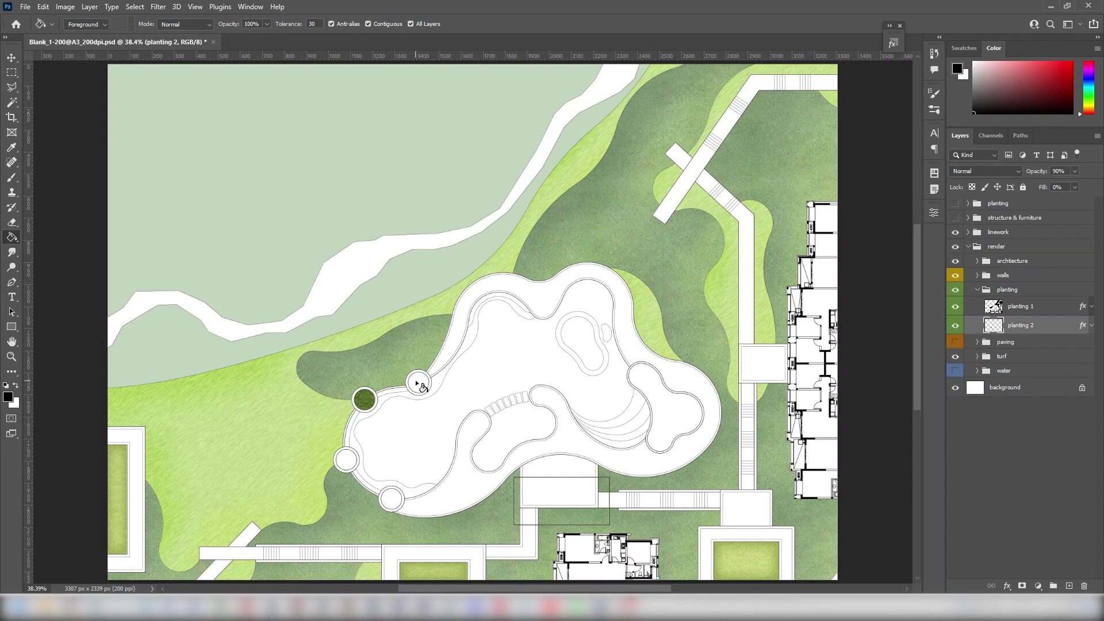
pyautogui.click(420, 385)
pyautogui.click(348, 461)
pyautogui.click(390, 499)
pyautogui.click(679, 423)
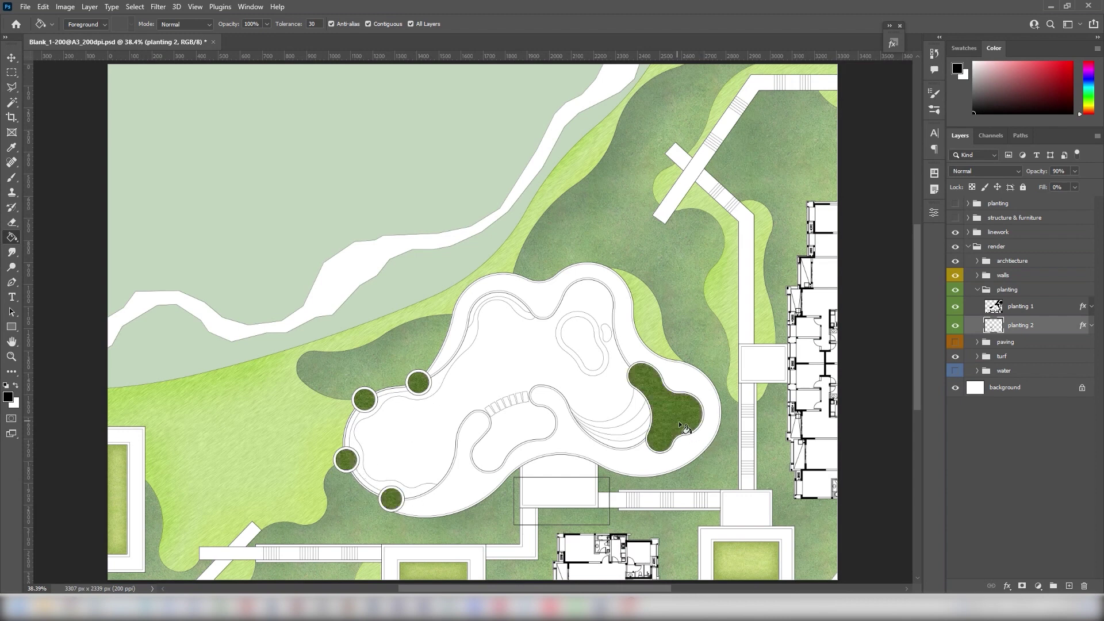
pyautogui.click(987, 289)
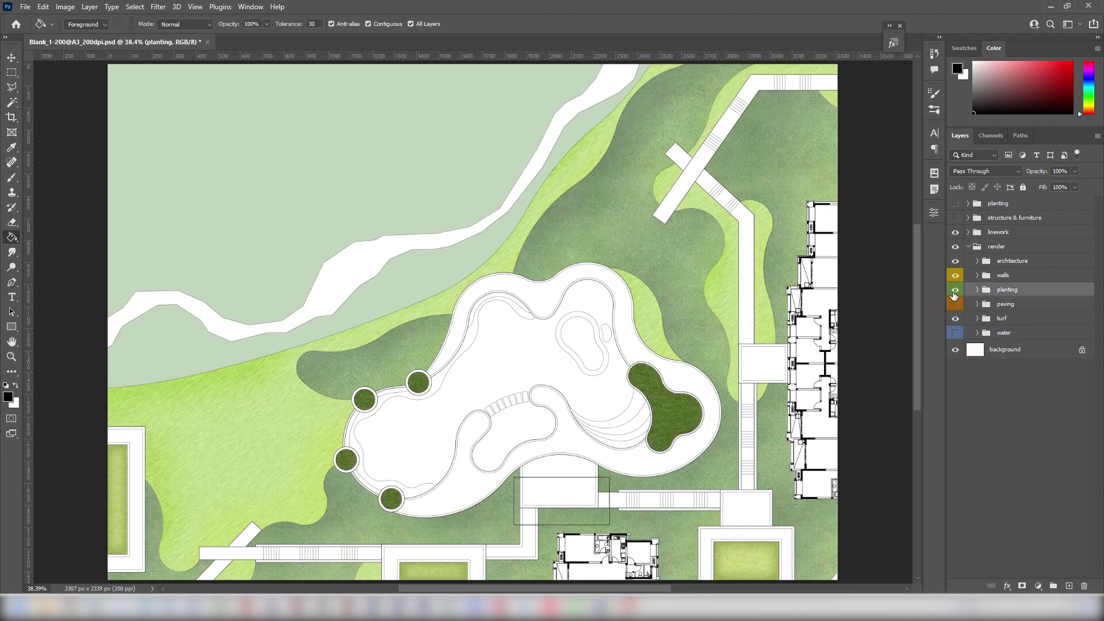
pyautogui.click(955, 289)
# - Hide the turf and fill the four stair wall strips beside the buildings brown on the stair wall layer
pyautogui.click(956, 319)
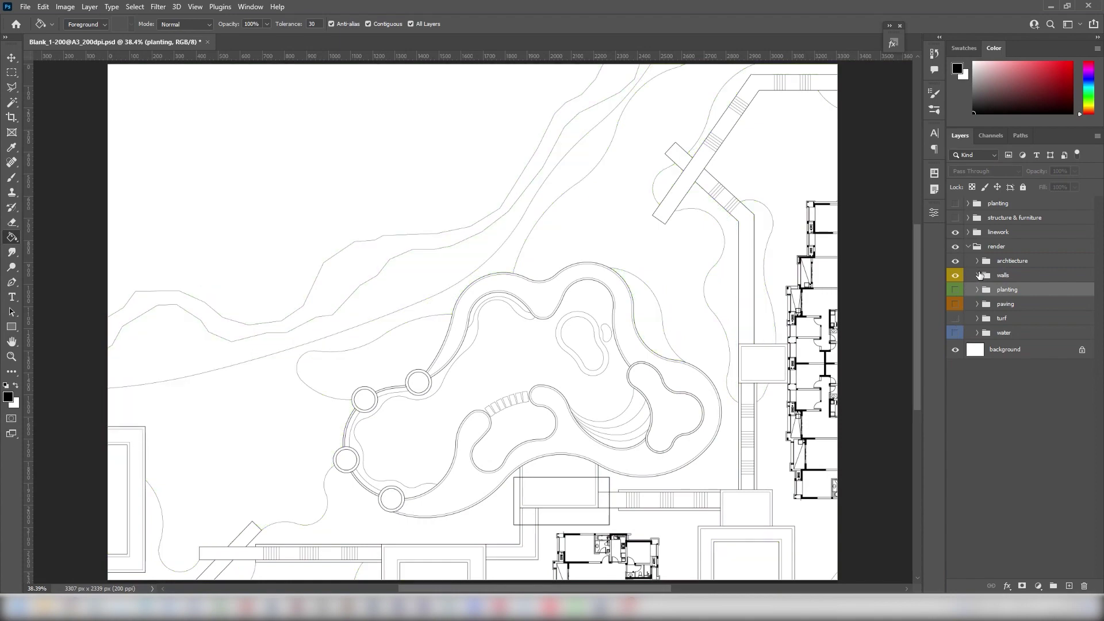
pyautogui.click(978, 276)
pyautogui.click(1014, 315)
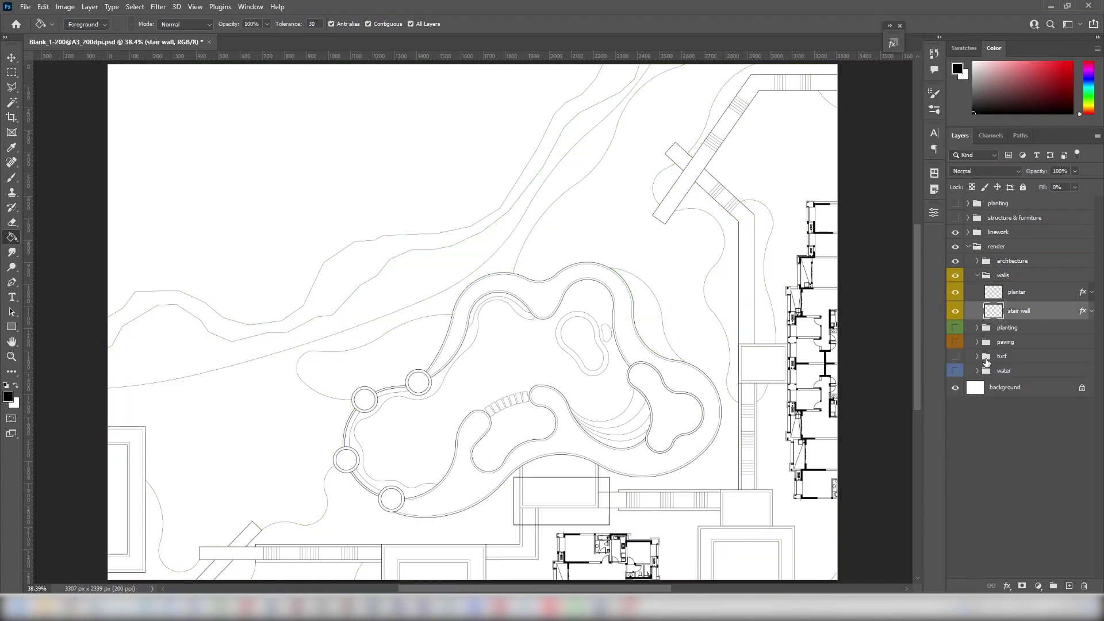
pyautogui.press('z')
pyautogui.moveTo(544, 385)
pyautogui.mouseDown()
pyautogui.moveTo(891, 543)
pyautogui.moveTo(831, 537)
pyautogui.mouseUp()
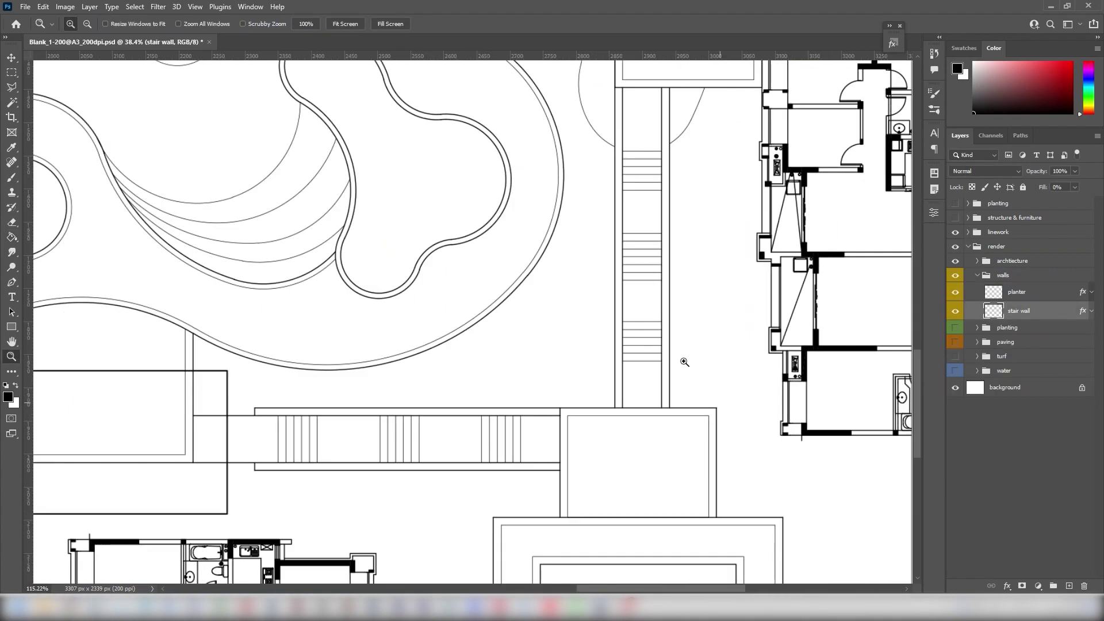
pyautogui.press('g')
pyautogui.click(665, 376)
pyautogui.click(621, 379)
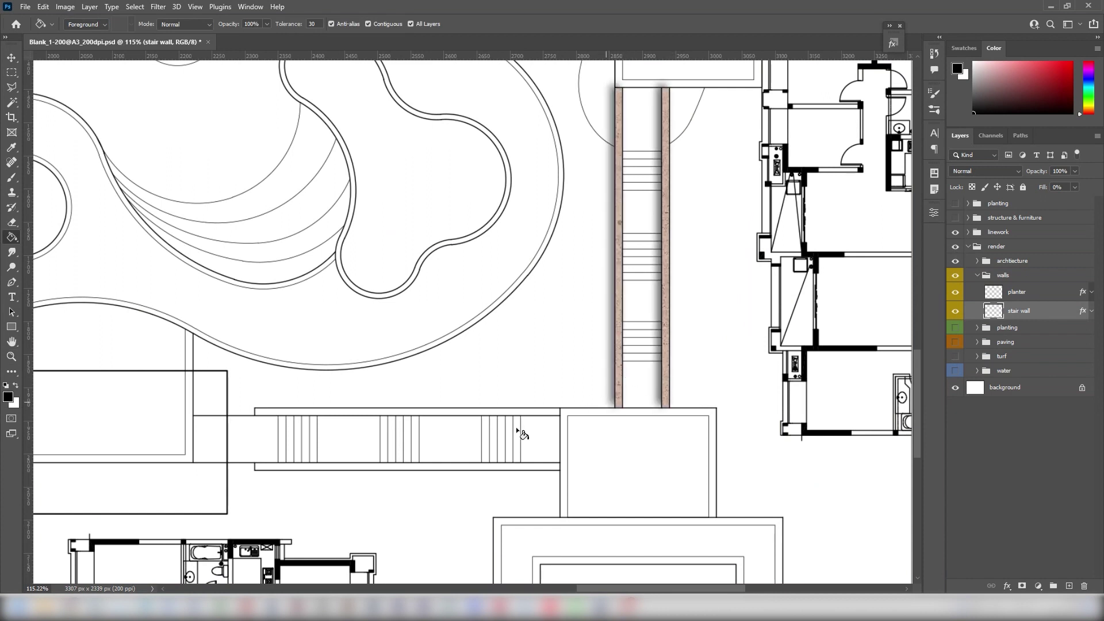
pyautogui.click(508, 413)
pyautogui.click(498, 468)
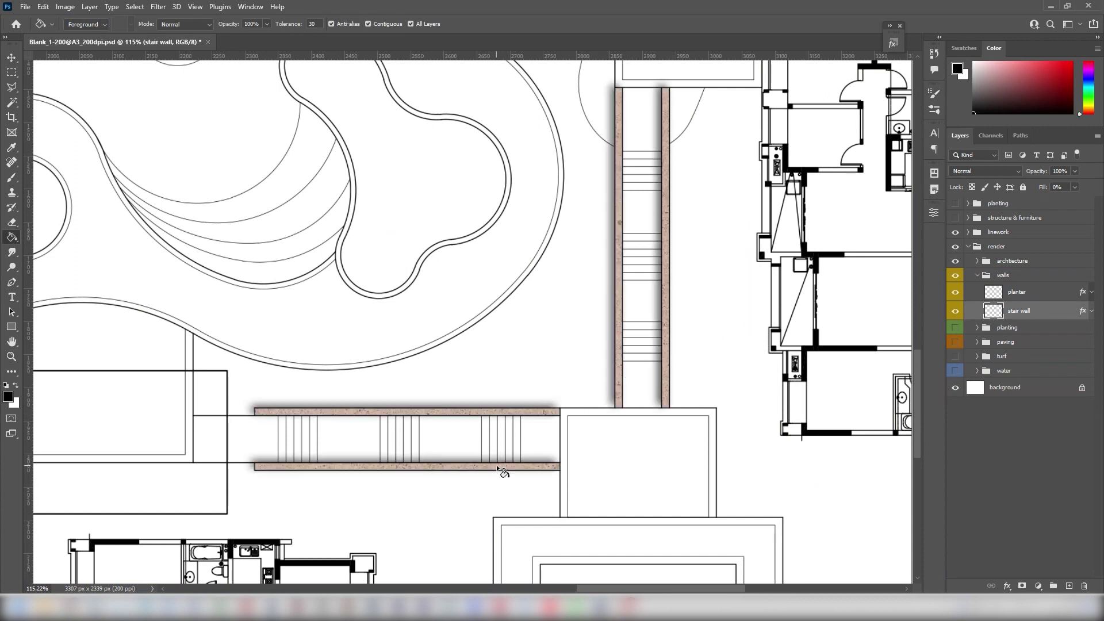
pyautogui.hotkey('ctrl', '0')
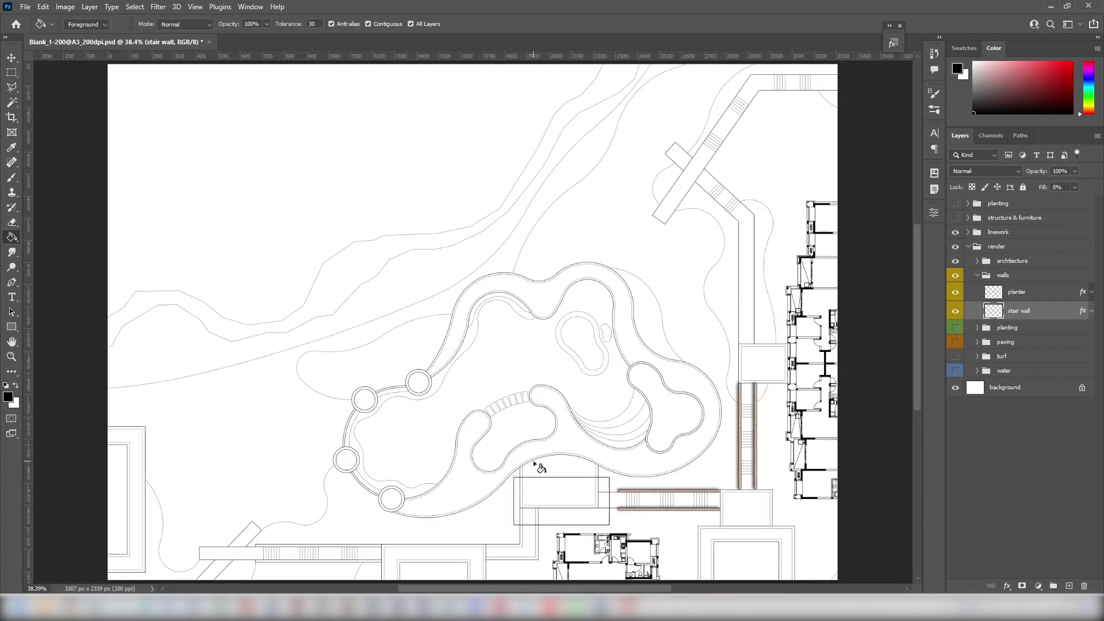
# - Fill the lower-left stair's top and bottom wall strips brown
pyautogui.press('z')
pyautogui.moveTo(262, 535); pyautogui.dragTo(370, 562)
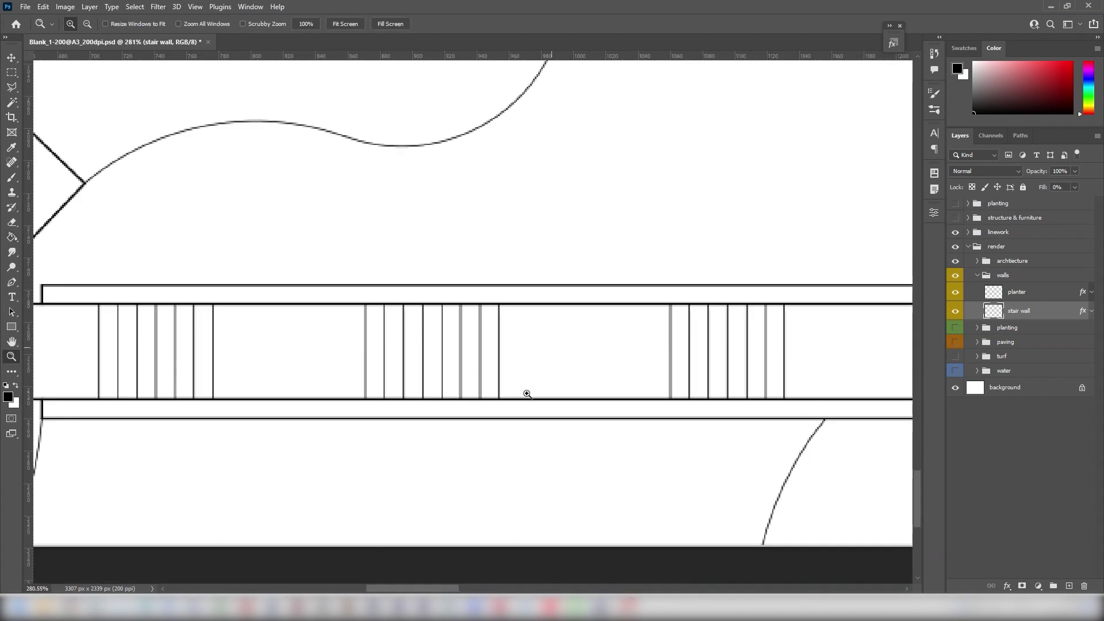
pyautogui.press('g')
pyautogui.click(525, 408)
pyautogui.click(538, 296)
pyautogui.hotkey('ctrl', '0')
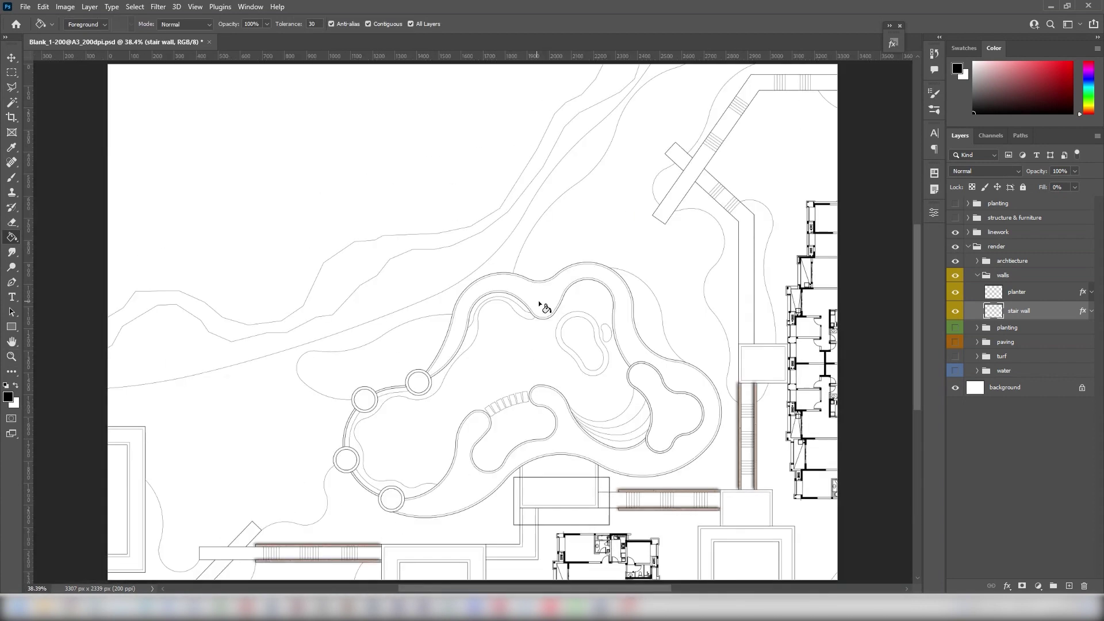
# - Fill the four tree-circle rings by the pool dark grey on the planter layer
pyautogui.click(1017, 293)
pyautogui.press('z')
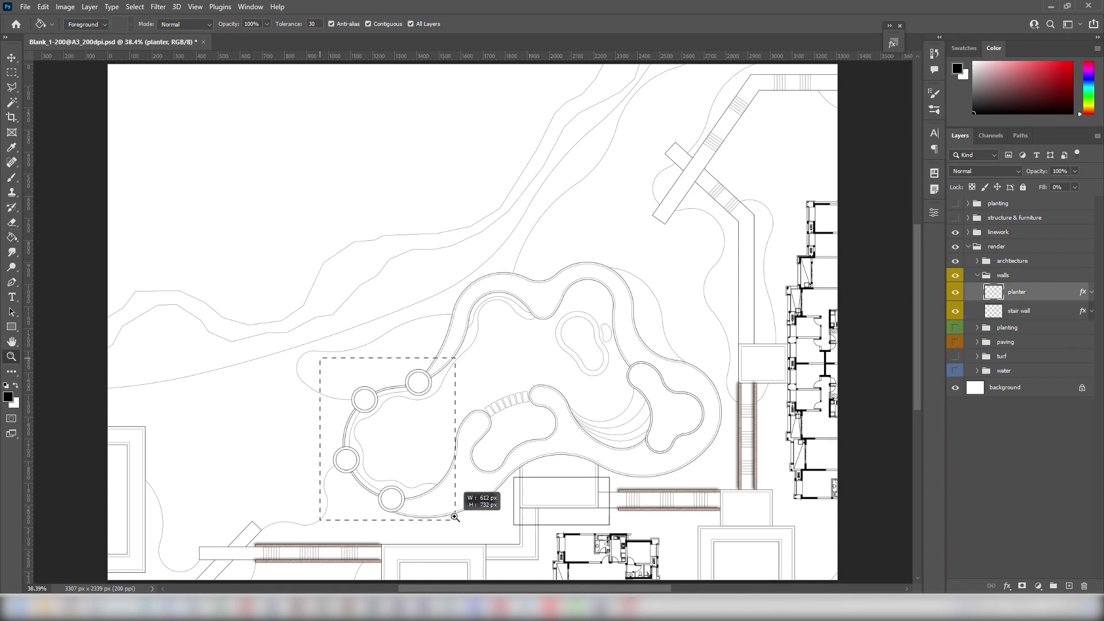
pyautogui.moveTo(328, 364); pyautogui.dragTo(454, 517)
pyautogui.press('g')
pyautogui.click(470, 492)
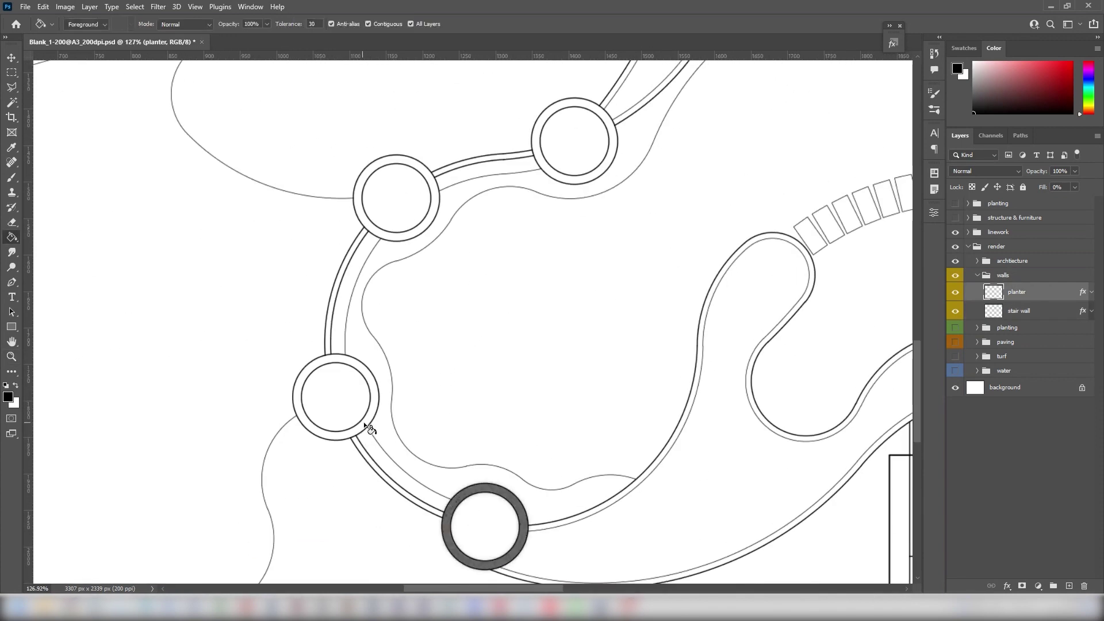
pyautogui.click(363, 425)
pyautogui.click(415, 229)
pyautogui.click(600, 172)
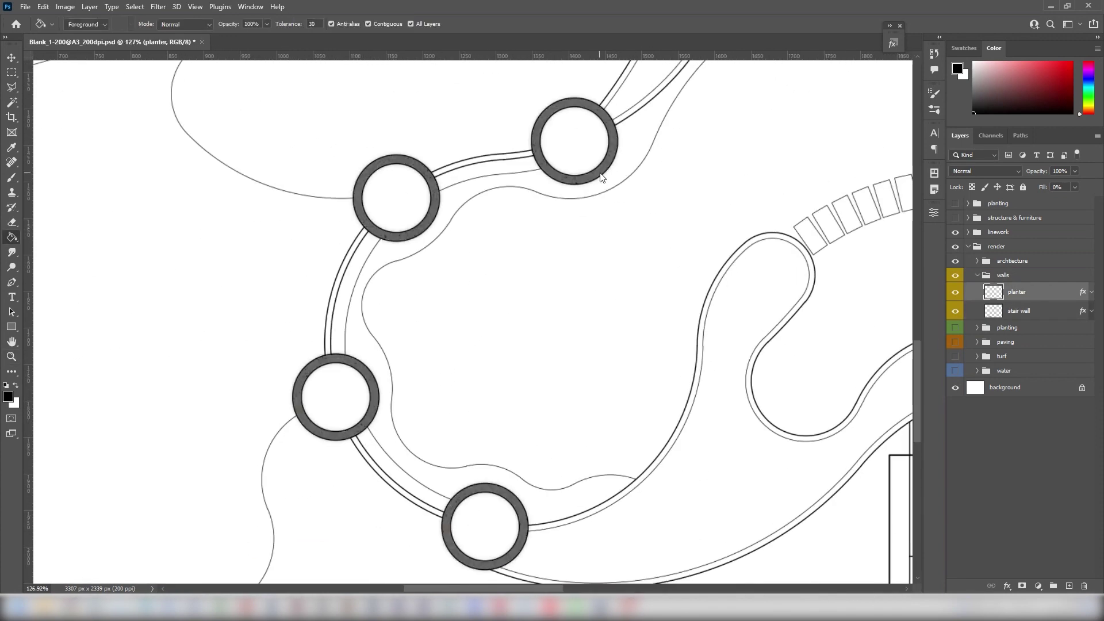
pyautogui.hotkey('ctrl', '0')
# - Fill the lobed planter's wall band dark grey and collapse the walls group
pyautogui.press('z')
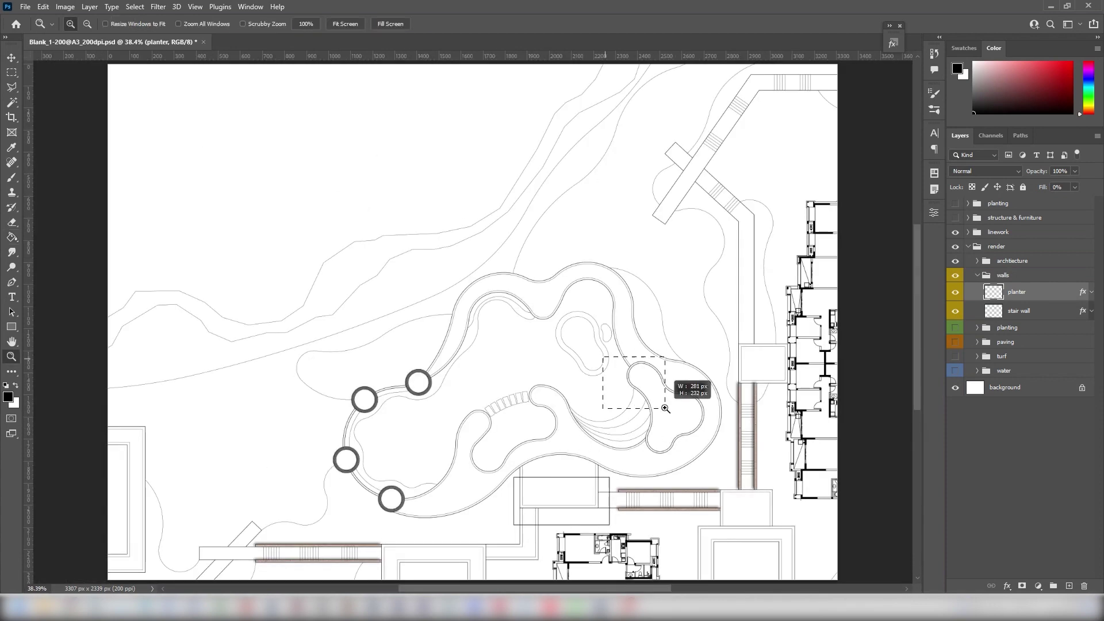
pyautogui.moveTo(604, 358); pyautogui.dragTo(699, 428)
pyautogui.press('g')
pyautogui.click(594, 484)
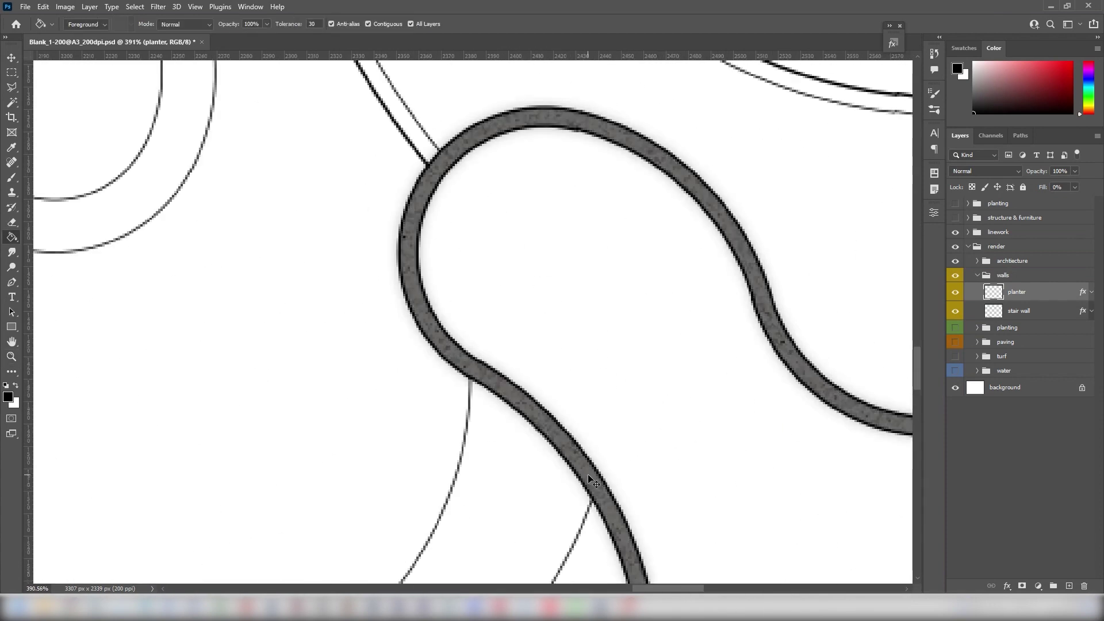
pyautogui.hotkey('ctrl', '0')
pyautogui.click(981, 276)
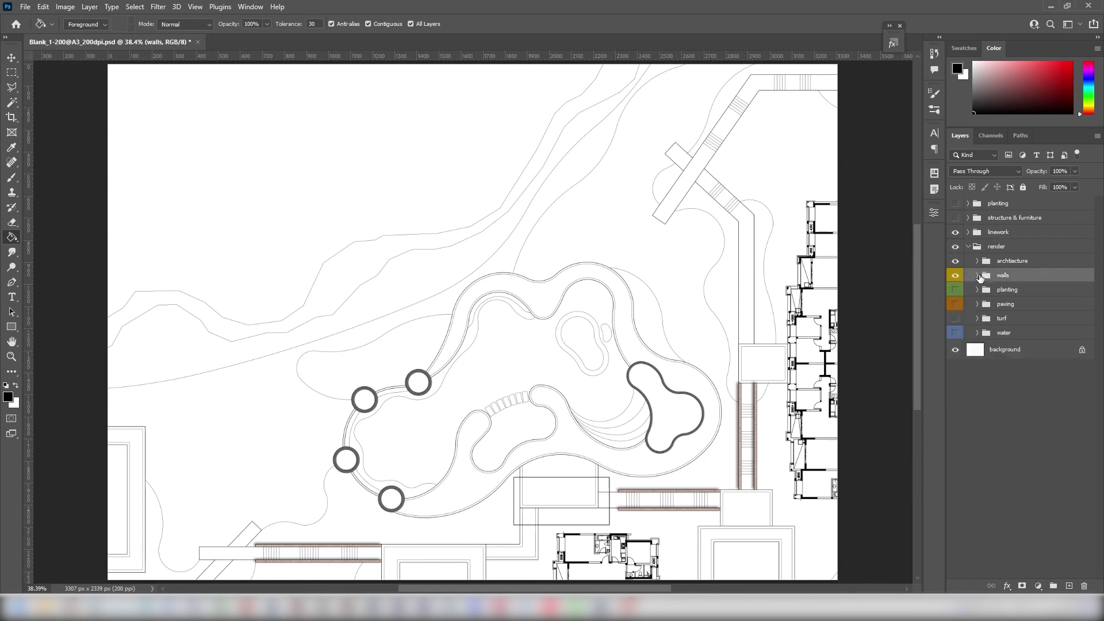
# - Select the right-hand building with marquee and Magic Wand subtract, then fill it grey
pyautogui.click(958, 277)
pyautogui.click(978, 262)
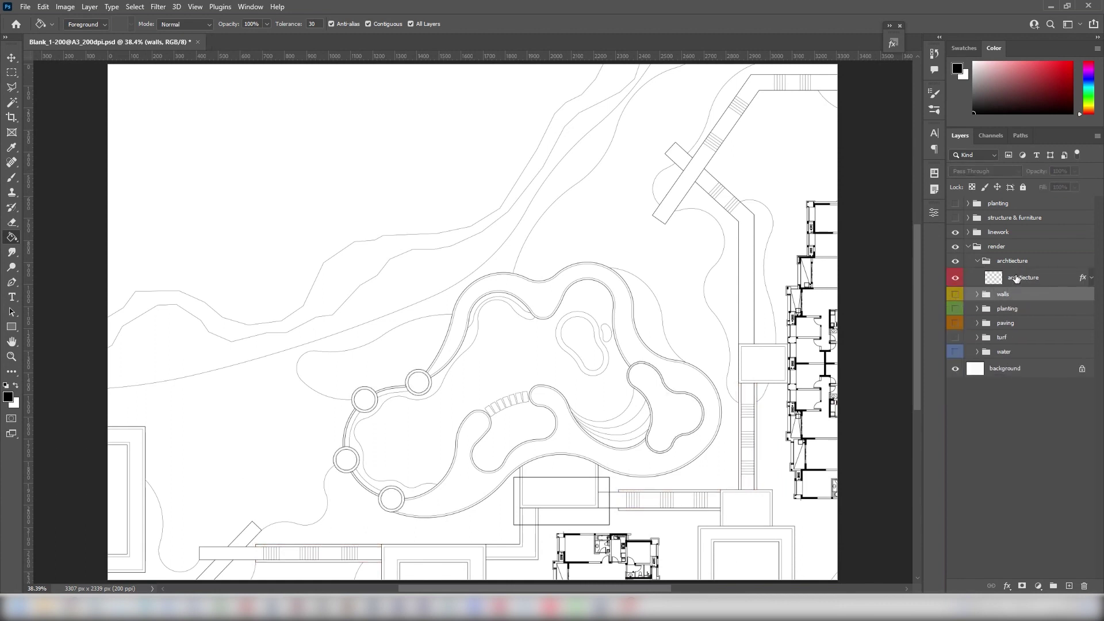
pyautogui.click(1024, 277)
pyautogui.press('m')
pyautogui.rightClick(10, 74)
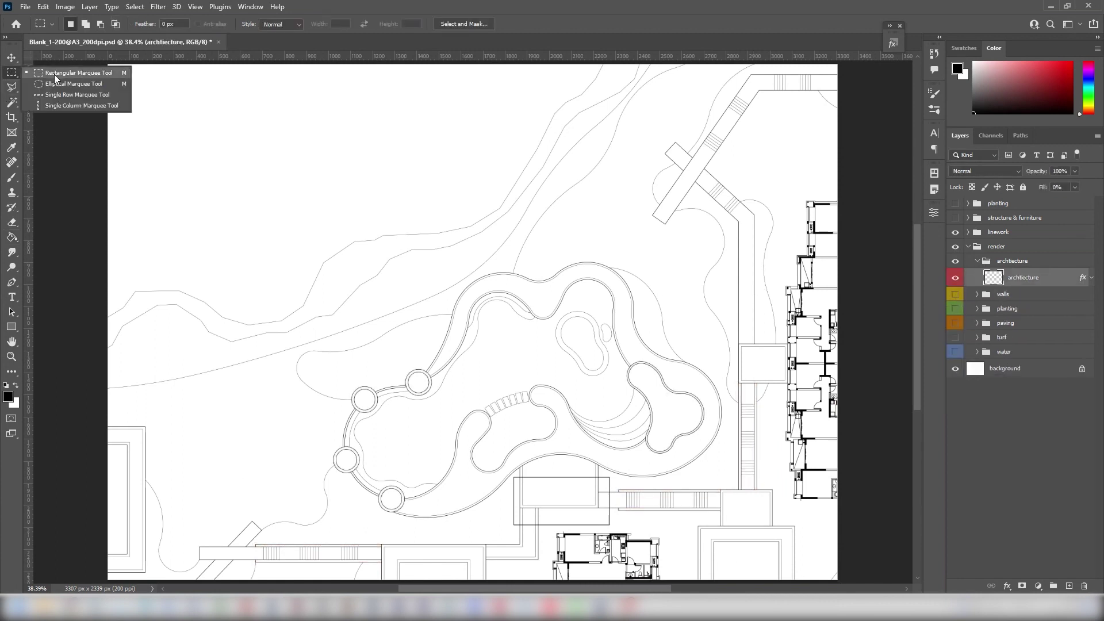
pyautogui.click(75, 72)
pyautogui.moveTo(784, 194); pyautogui.dragTo(874, 516)
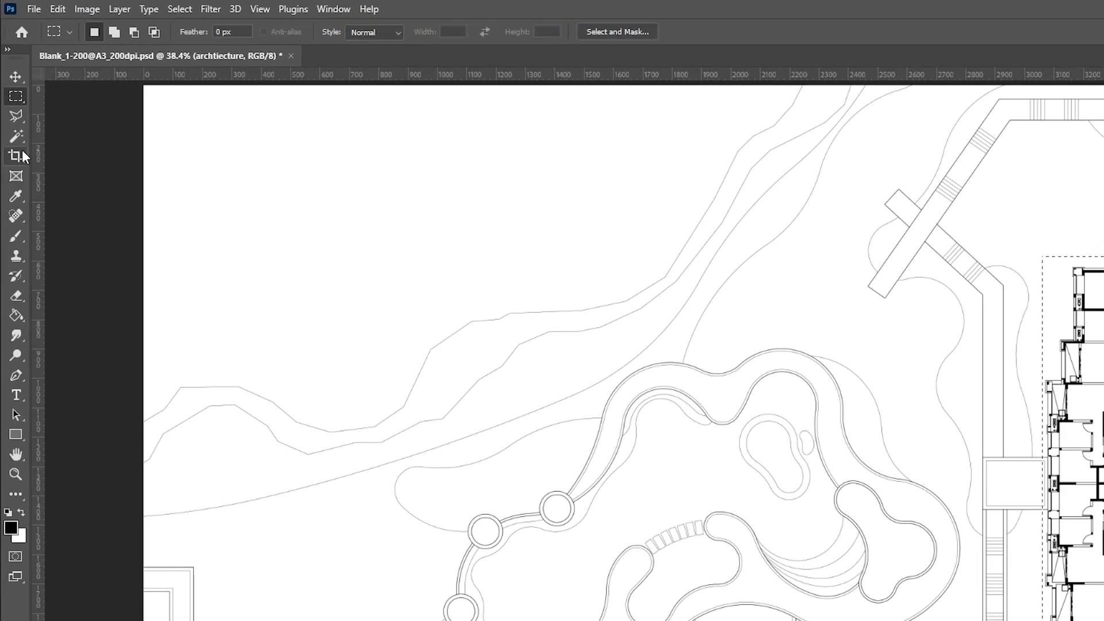
pyautogui.click(13, 103)
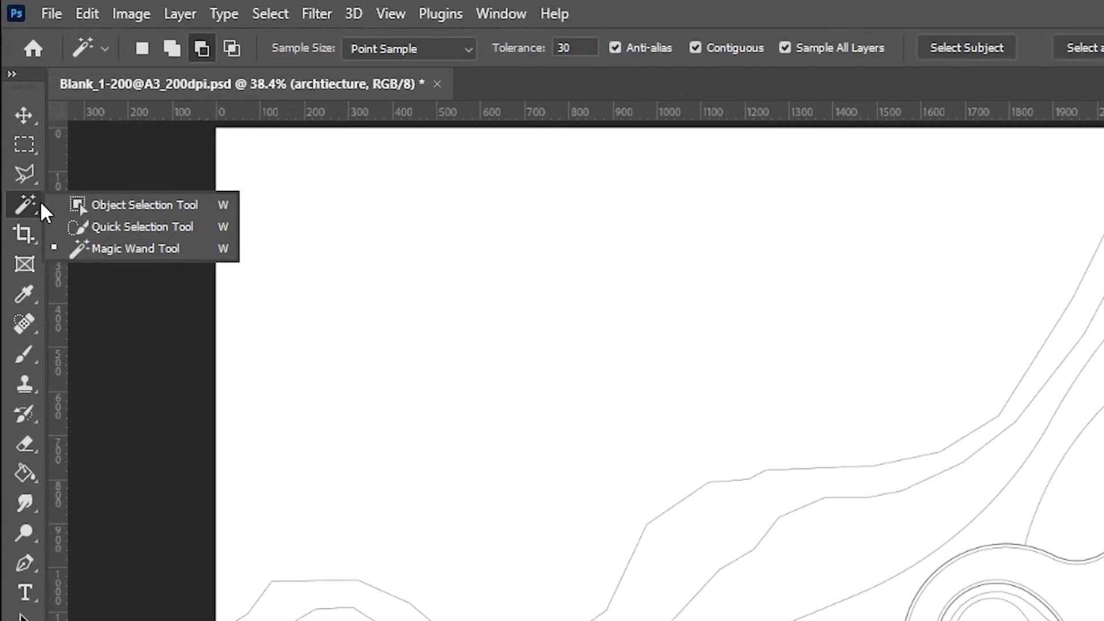
pyautogui.click(84, 124)
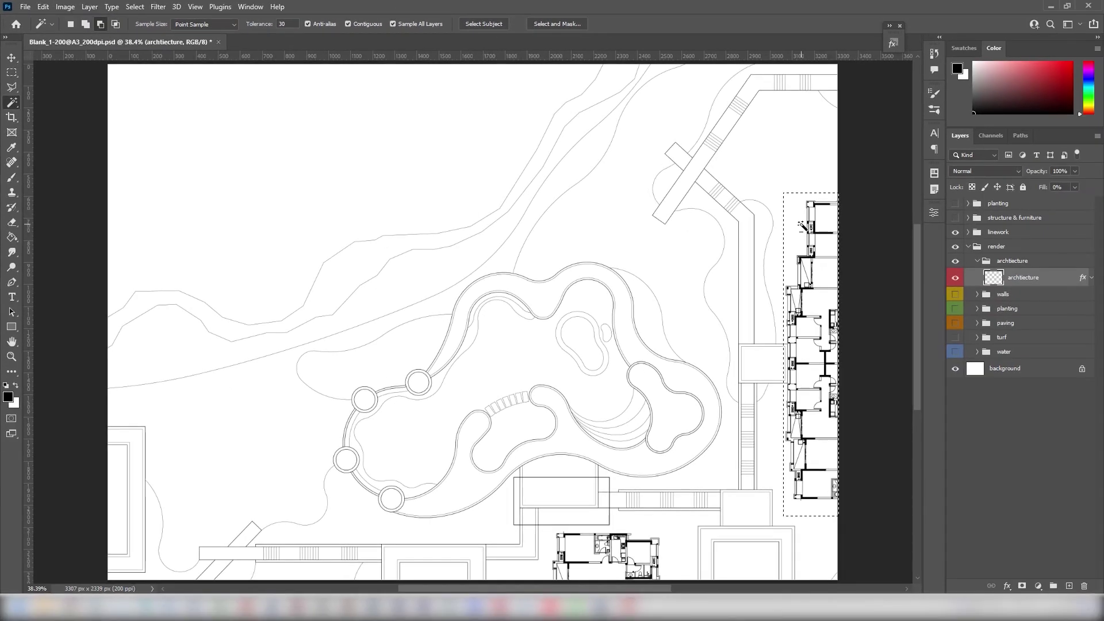
pyautogui.click(801, 224)
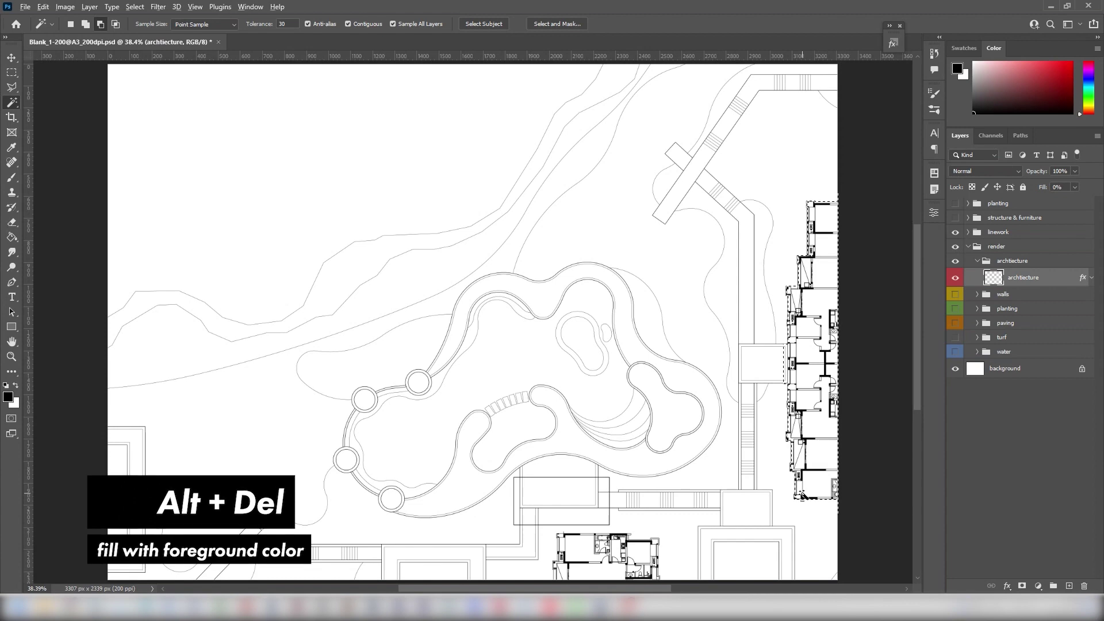
pyautogui.hotkey('alt', 'Delete')
# - Clear the uneven part of the right-hand building's purple shadow
pyautogui.press('z')
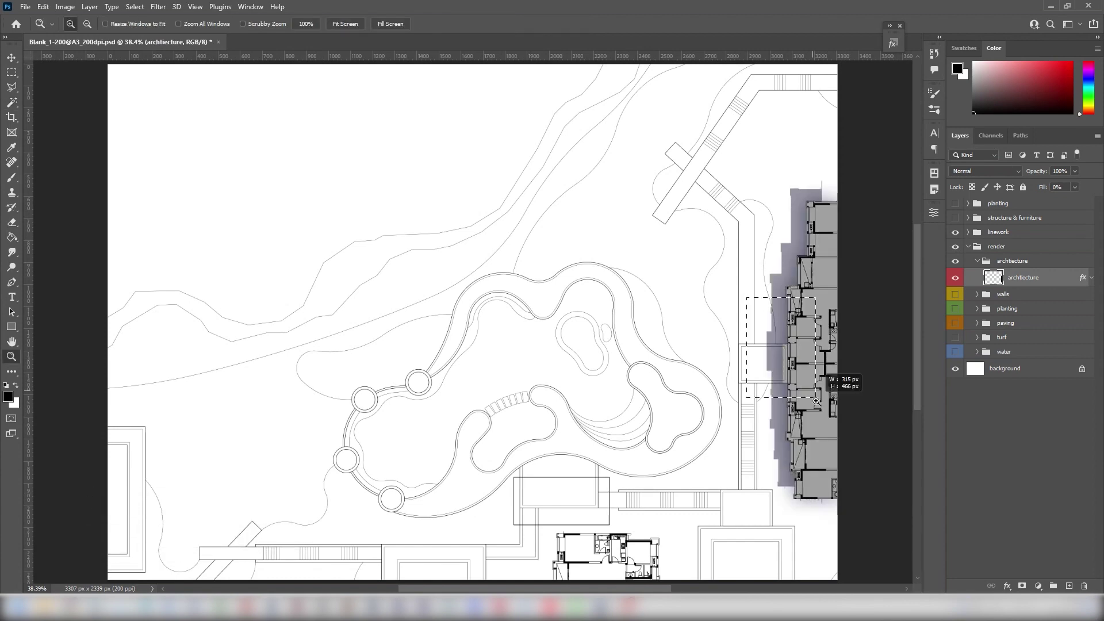
pyautogui.moveTo(748, 299); pyautogui.dragTo(819, 405)
pyautogui.press('m')
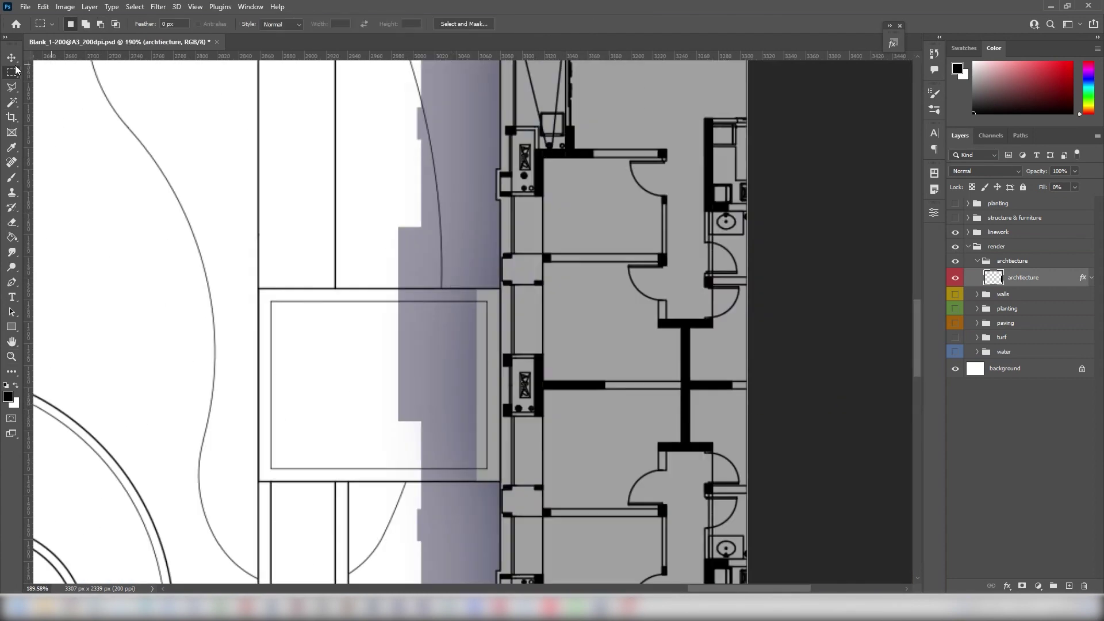
pyautogui.moveTo(409, 241); pyautogui.dragTo(501, 544)
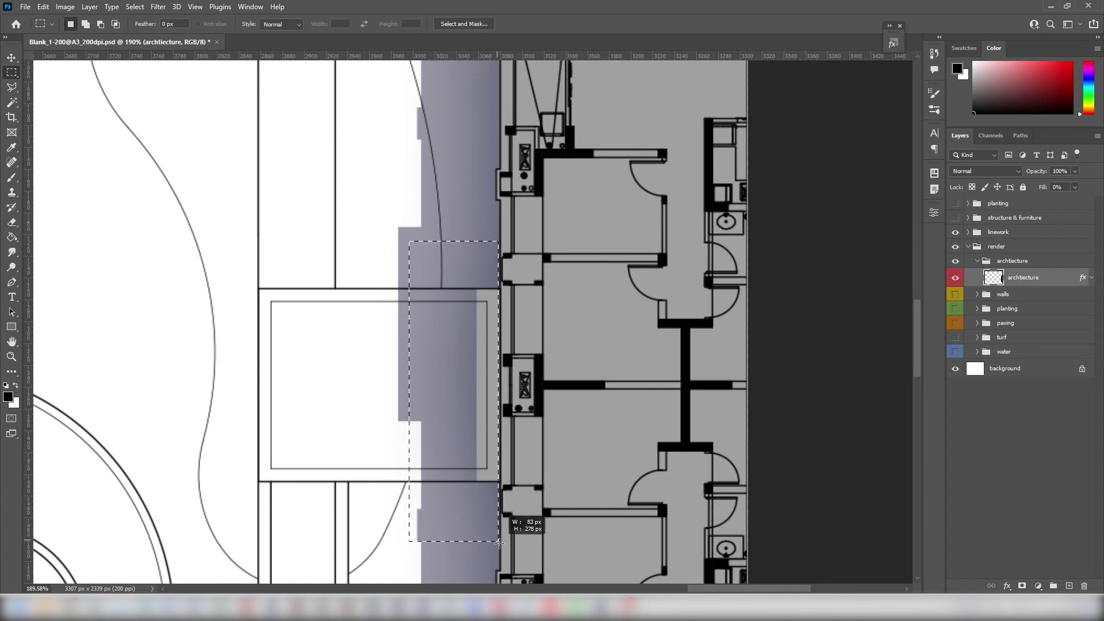
pyautogui.hotkey('alt', 'BackSpace')
pyautogui.hotkey('ctrl', 'd')
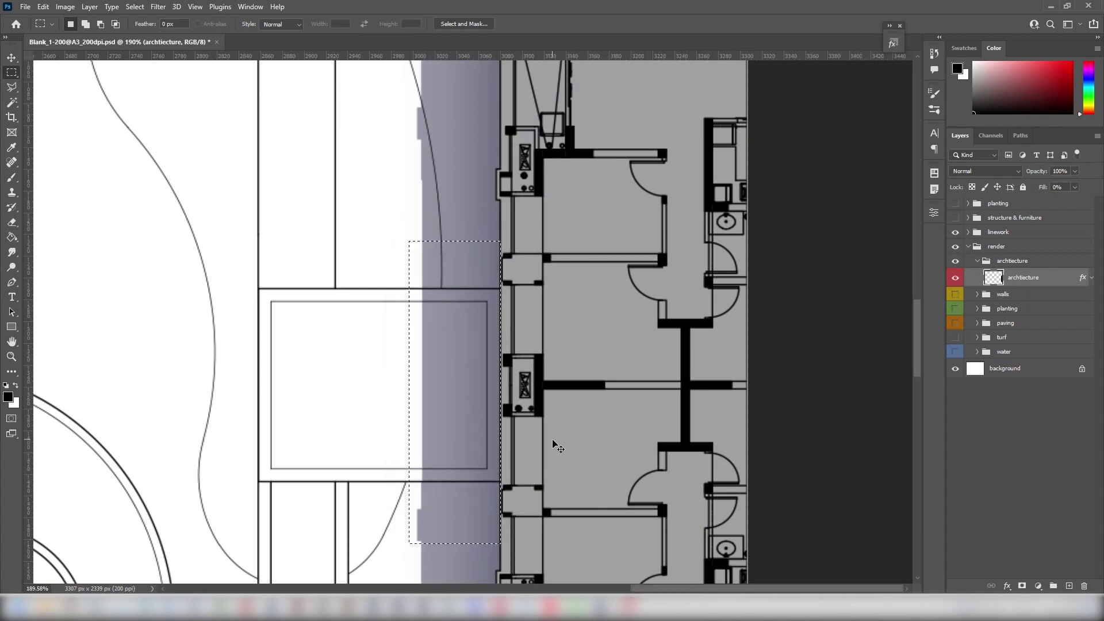
pyautogui.hotkey('ctrl', '0')
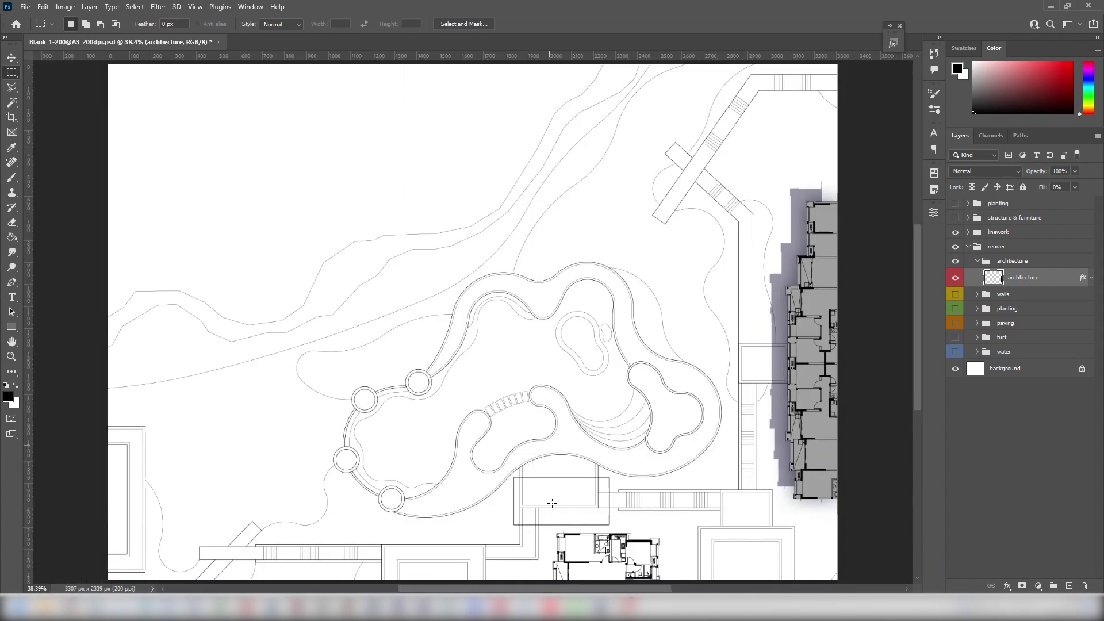
# - Select the bottom building's outline and fill it grey
pyautogui.press('z')
pyautogui.moveTo(529, 521); pyautogui.dragTo(675, 583)
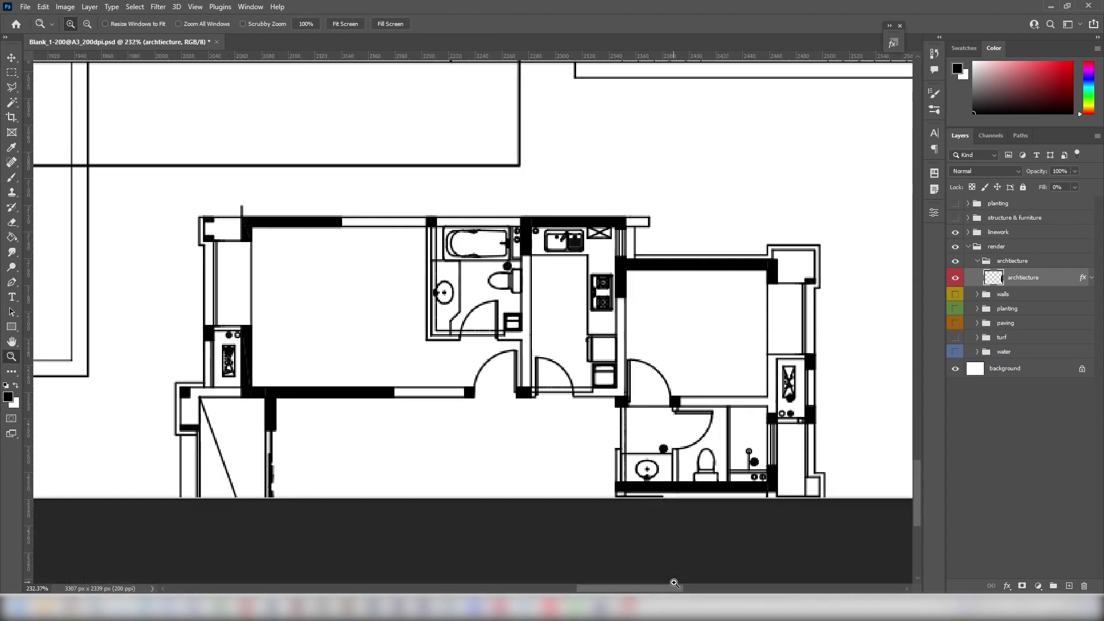
pyautogui.press('m')
pyautogui.moveTo(126, 175)
pyautogui.mouseDown()
pyautogui.moveTo(826, 504)
pyautogui.moveTo(878, 509)
pyautogui.mouseUp()
pyautogui.click(11, 103)
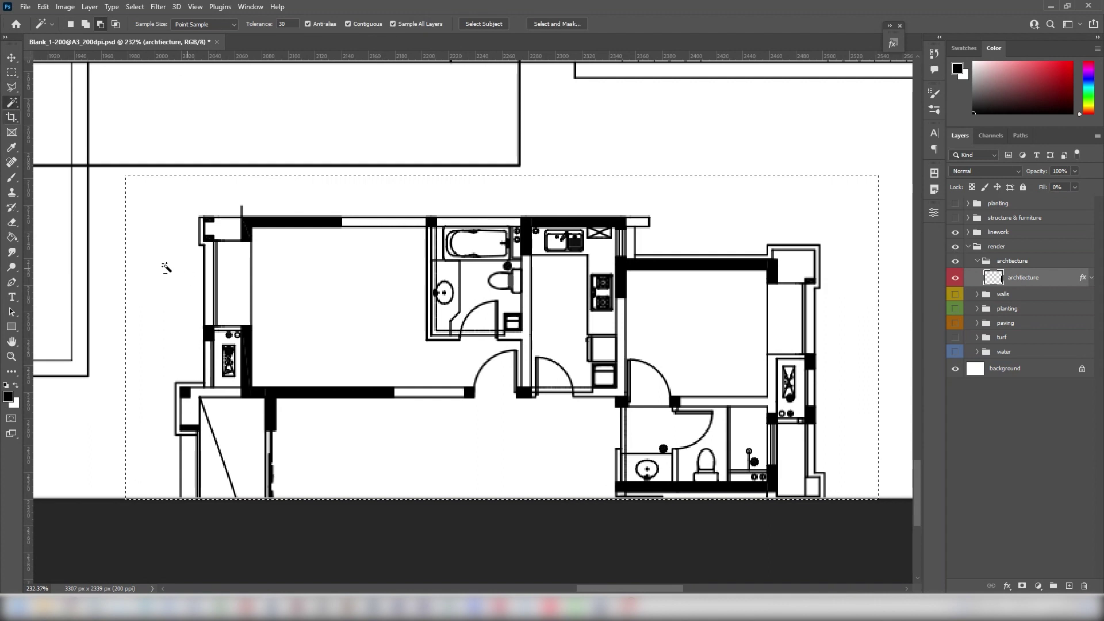
pyautogui.keyDown('alt'); pyautogui.click(160, 267); pyautogui.keyUp('alt')
pyautogui.hotkey('alt', 'BackSpace')
pyautogui.hotkey('ctrl', 'd')
# - Check the shadow area above the bottom building and collapse the architecture group
pyautogui.press('m')
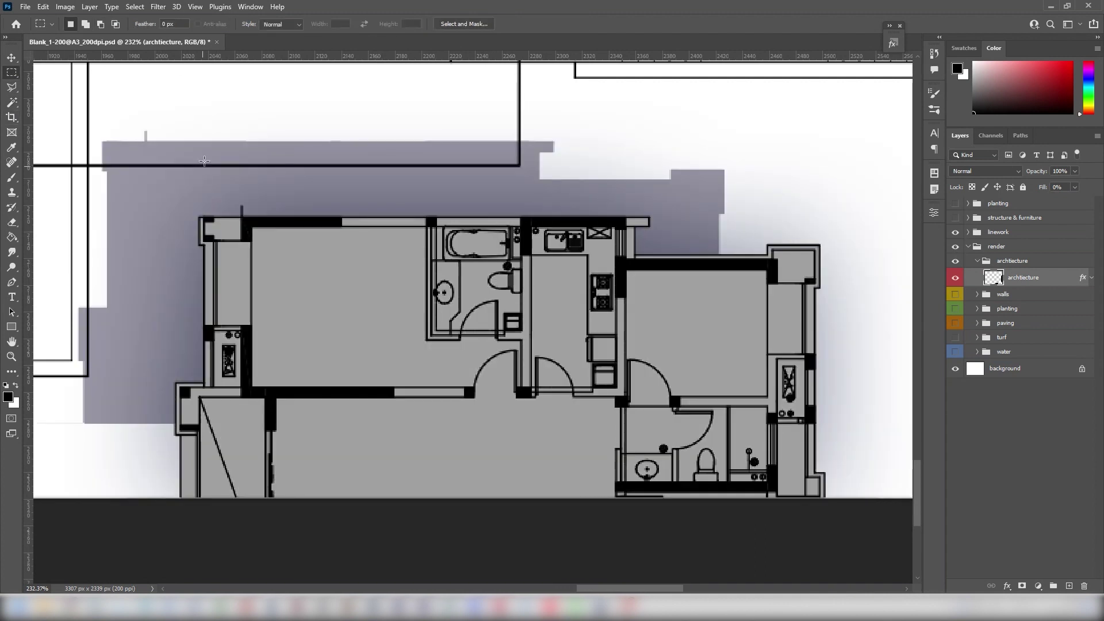
pyautogui.moveTo(182, 150); pyautogui.dragTo(306, 217)
pyautogui.hotkey('ctrl', 'd')
pyautogui.press('v')
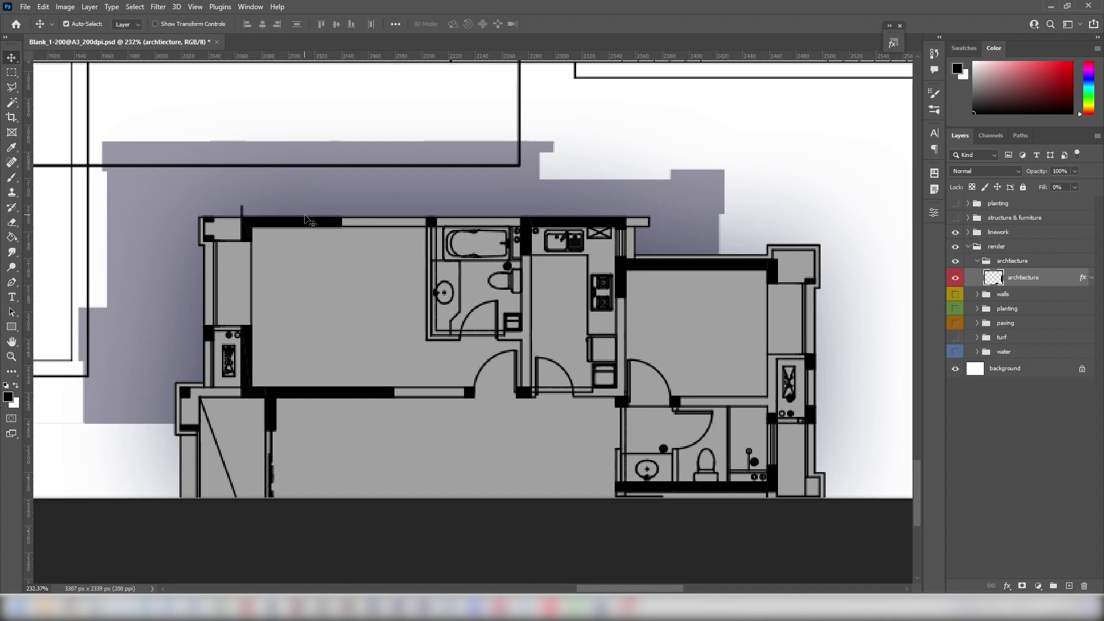
pyautogui.hotkey('ctrl', '0')
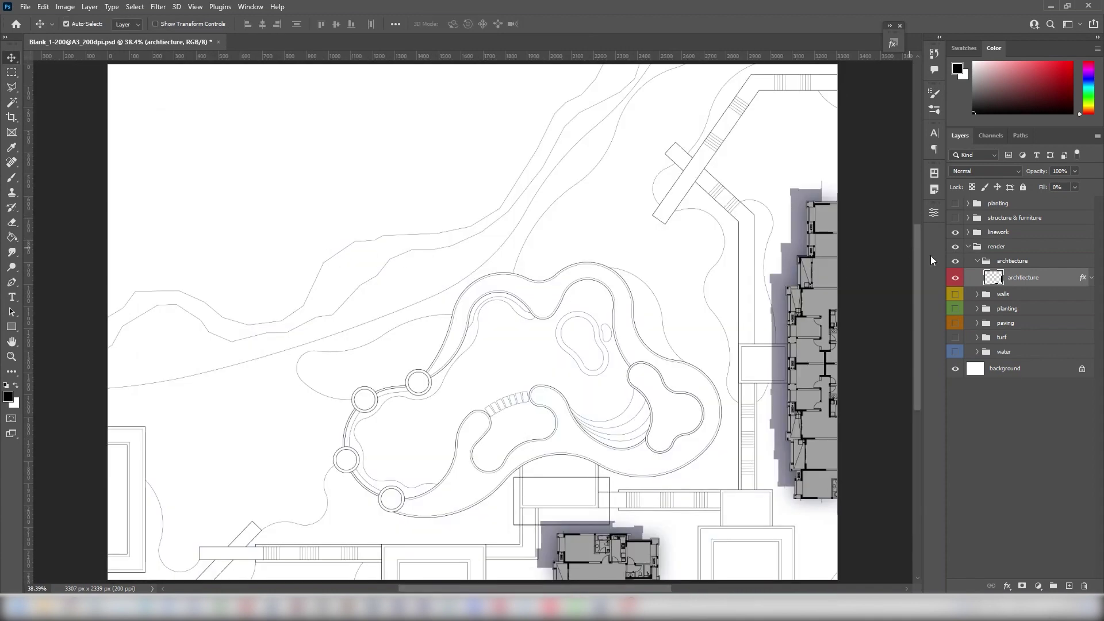
pyautogui.click(979, 262)
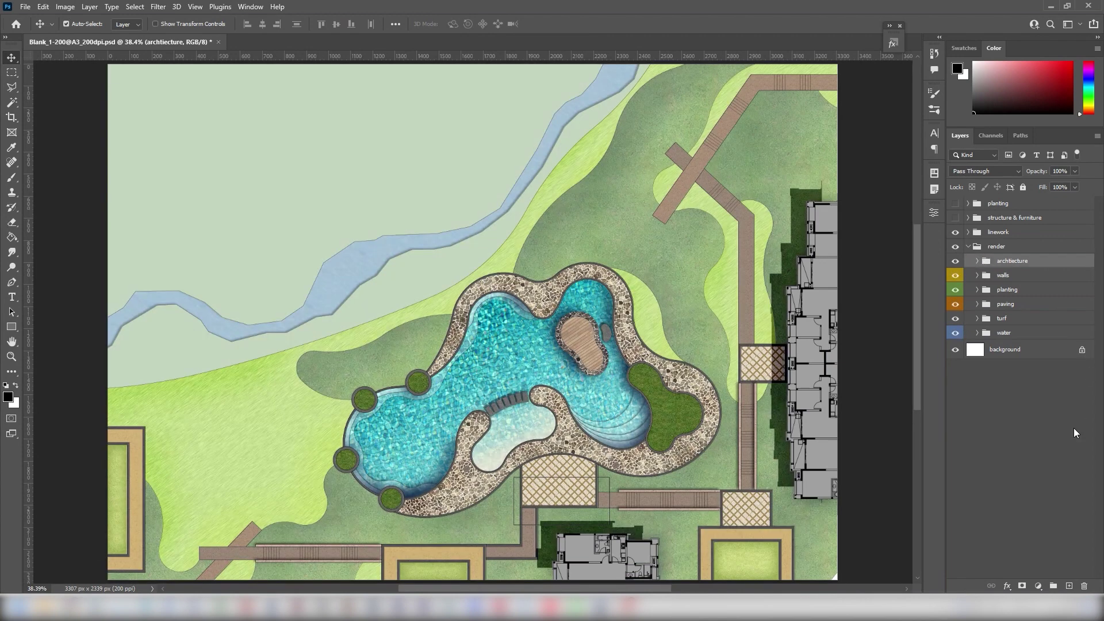
# - Add a white #ffffff Color Overlay to the Plan linework layer
pyautogui.click(1077, 432)
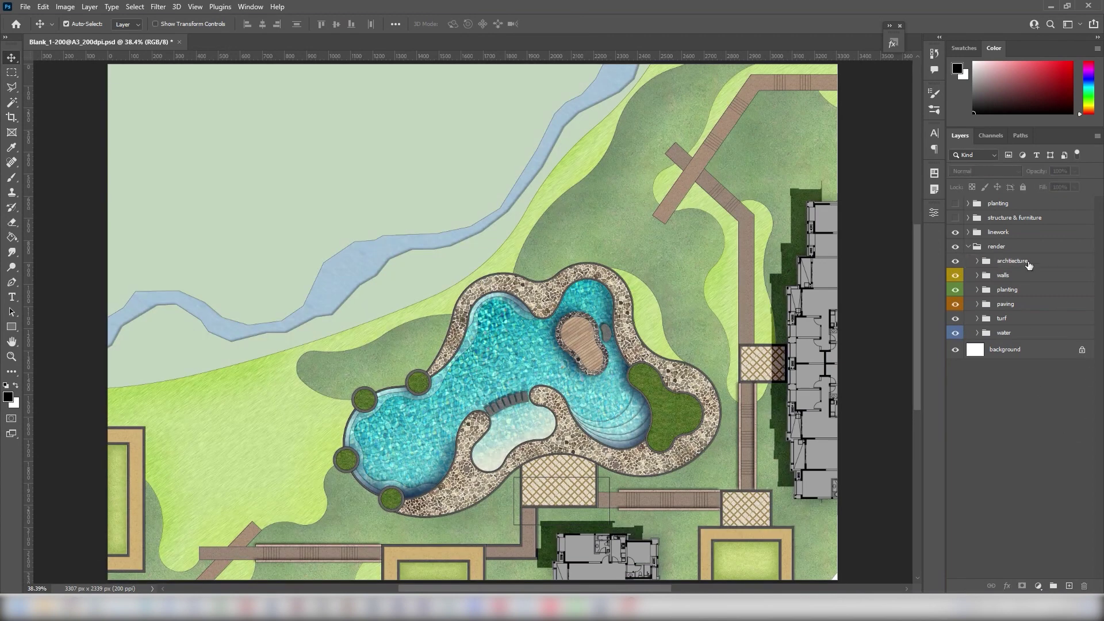
pyautogui.click(998, 230)
pyautogui.click(968, 232)
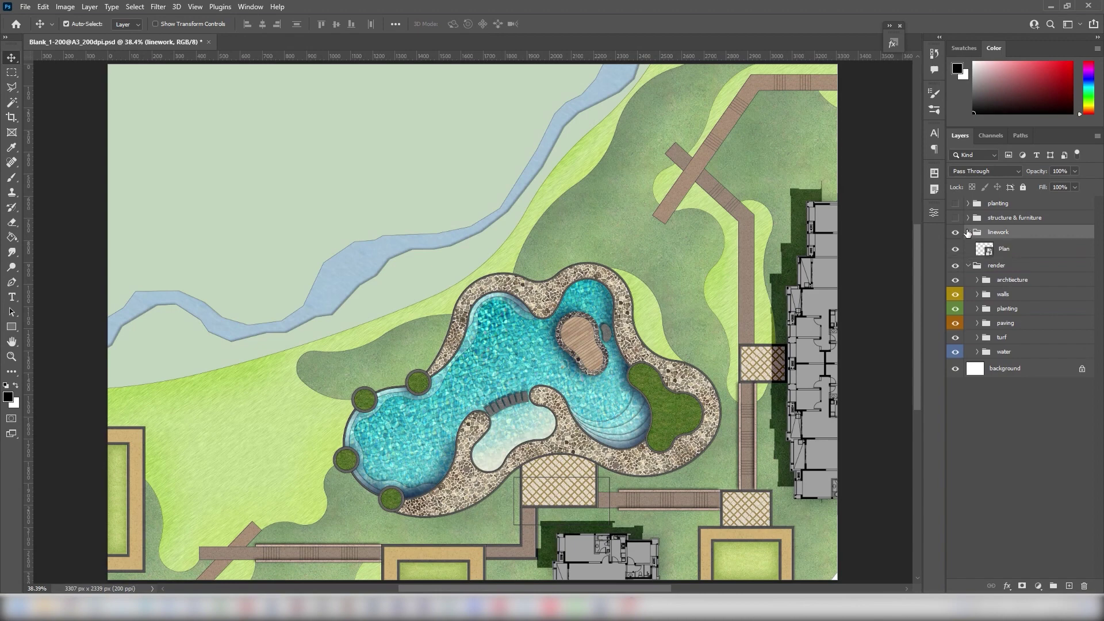
pyautogui.click(1048, 252)
pyautogui.doubleClick(1049, 252)
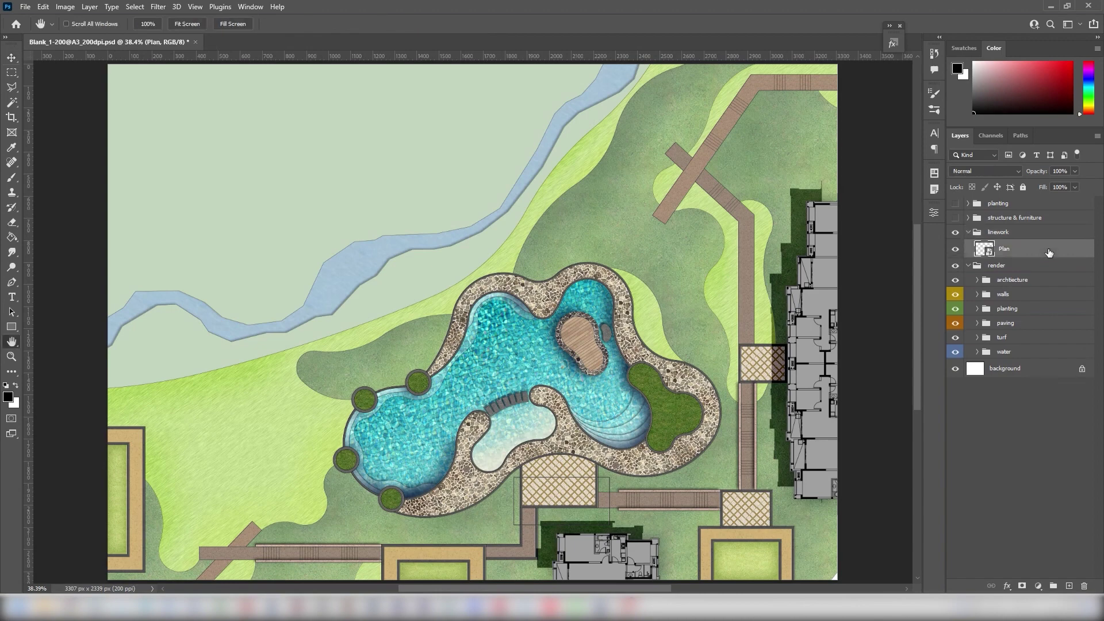
pyautogui.click(20, 340)
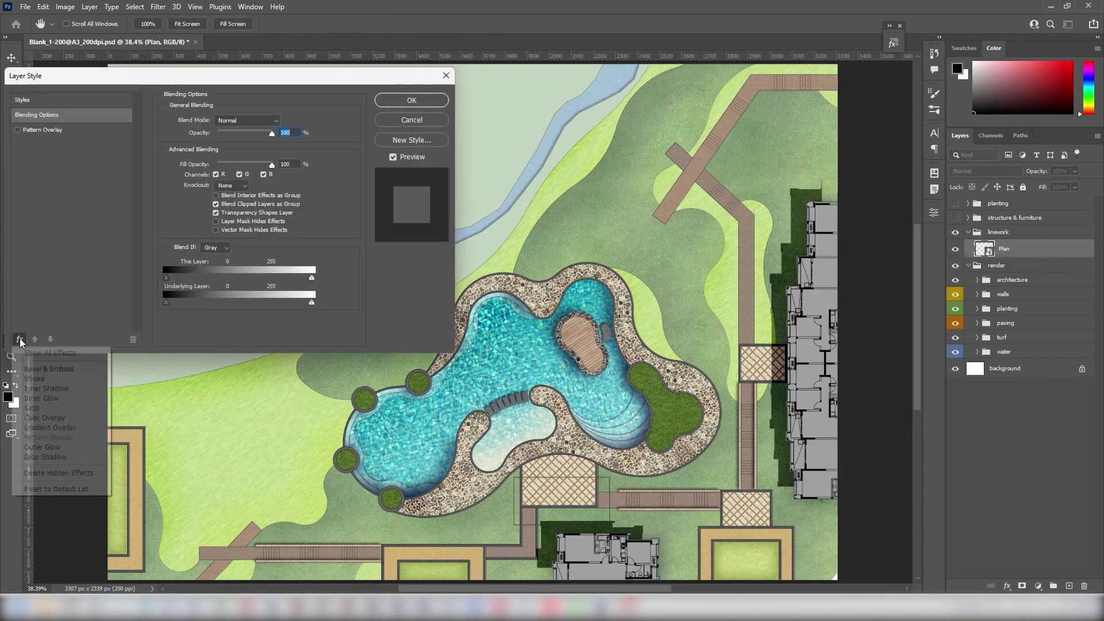
pyautogui.click(37, 418)
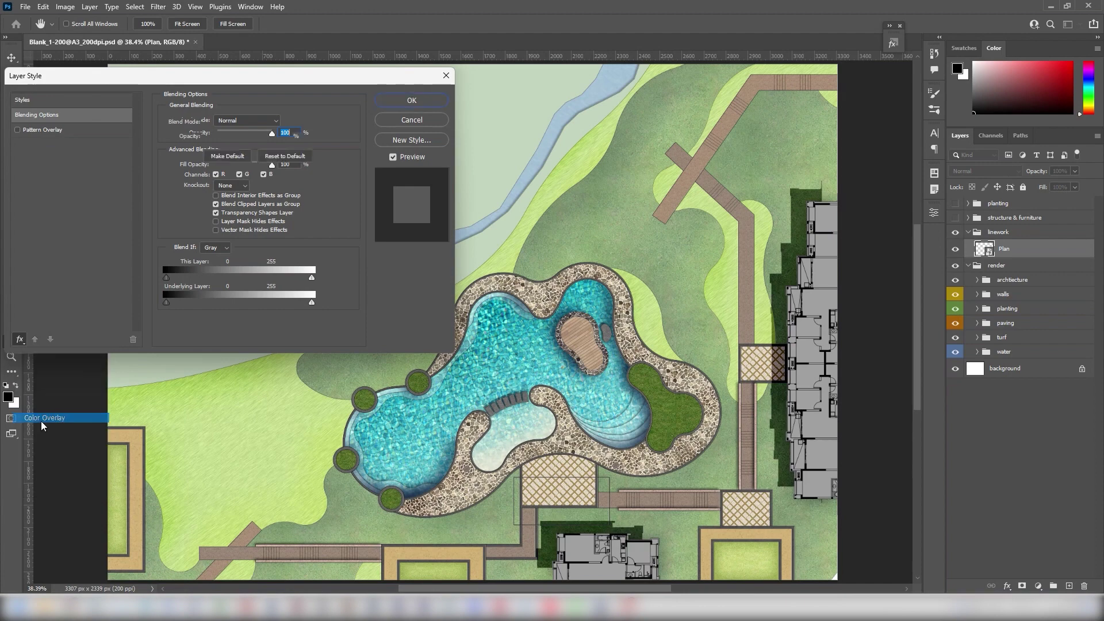
pyautogui.click(282, 121)
pyautogui.write('ffffff')
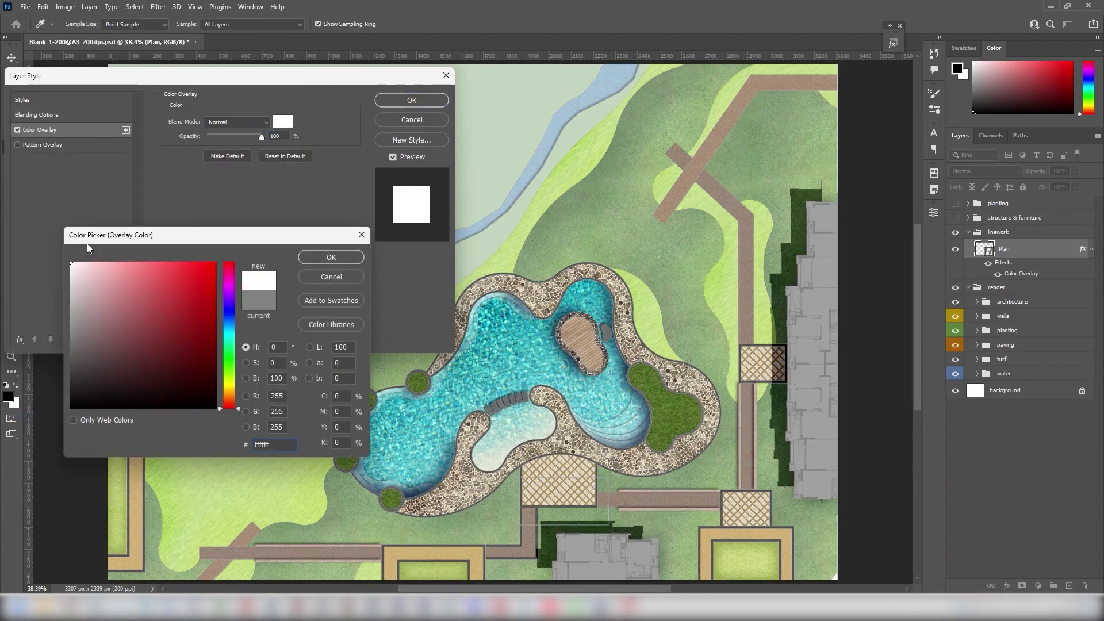
pyautogui.click(331, 257)
pyautogui.click(412, 100)
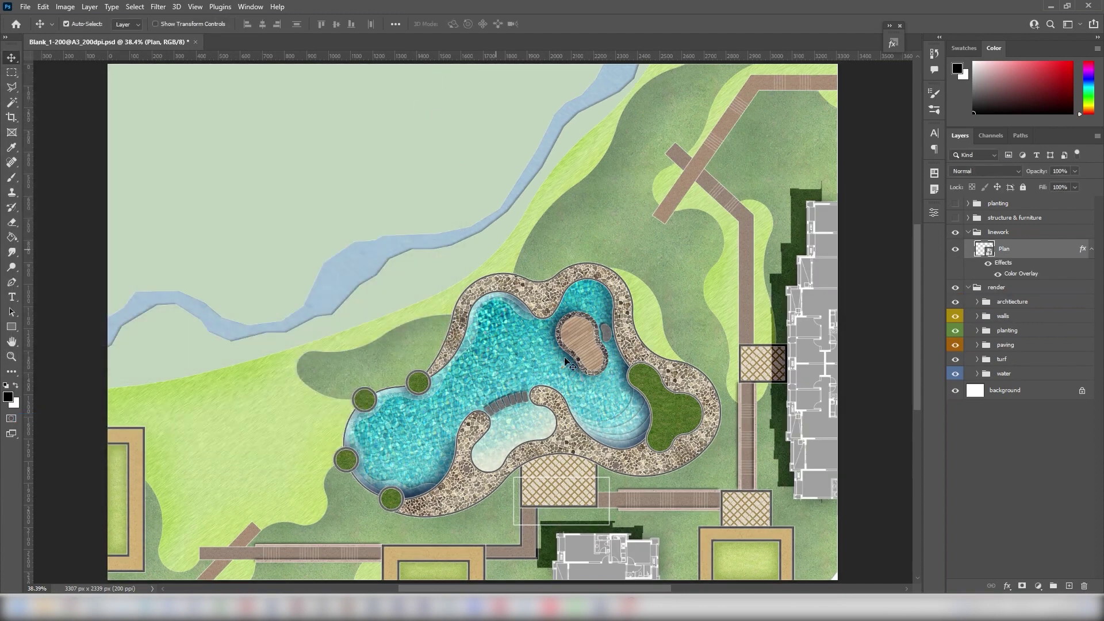
# - Fill the background layer with grey #868686
pyautogui.click(1011, 393)
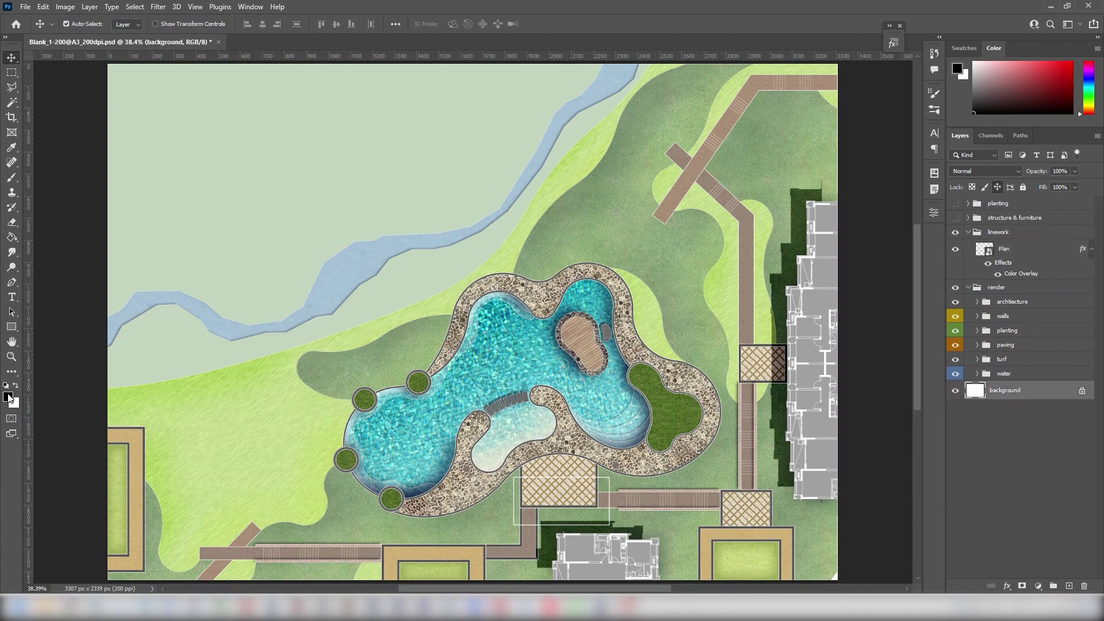
pyautogui.click(9, 398)
pyautogui.moveTo(103, 333); pyautogui.dragTo(33, 332)
pyautogui.click(340, 260)
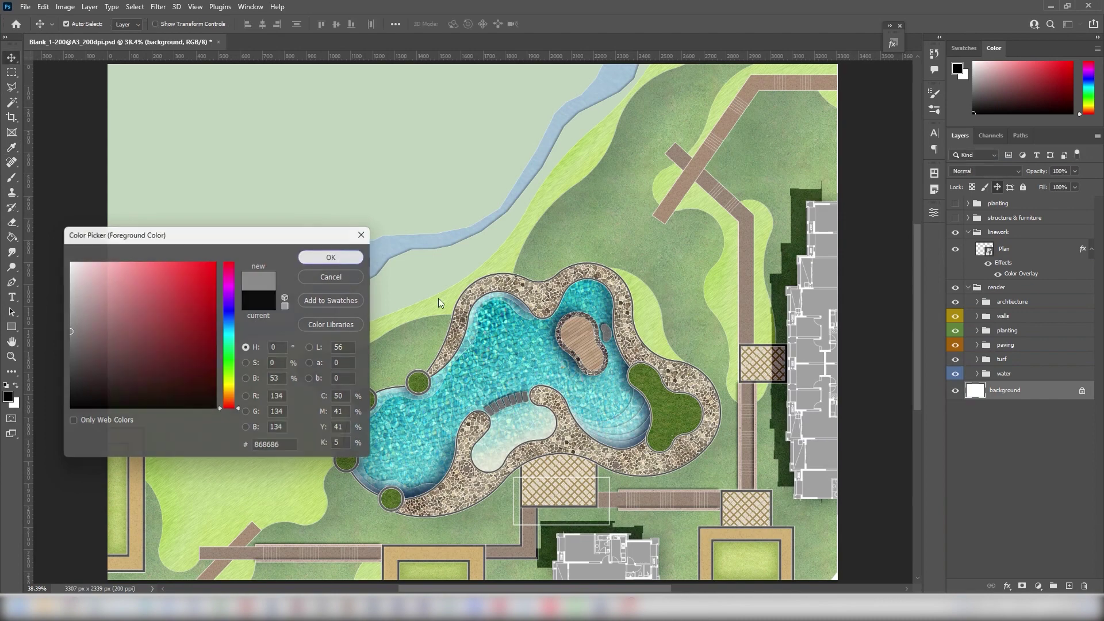
pyautogui.press('v')
pyautogui.hotkey('alt', 'Delete')
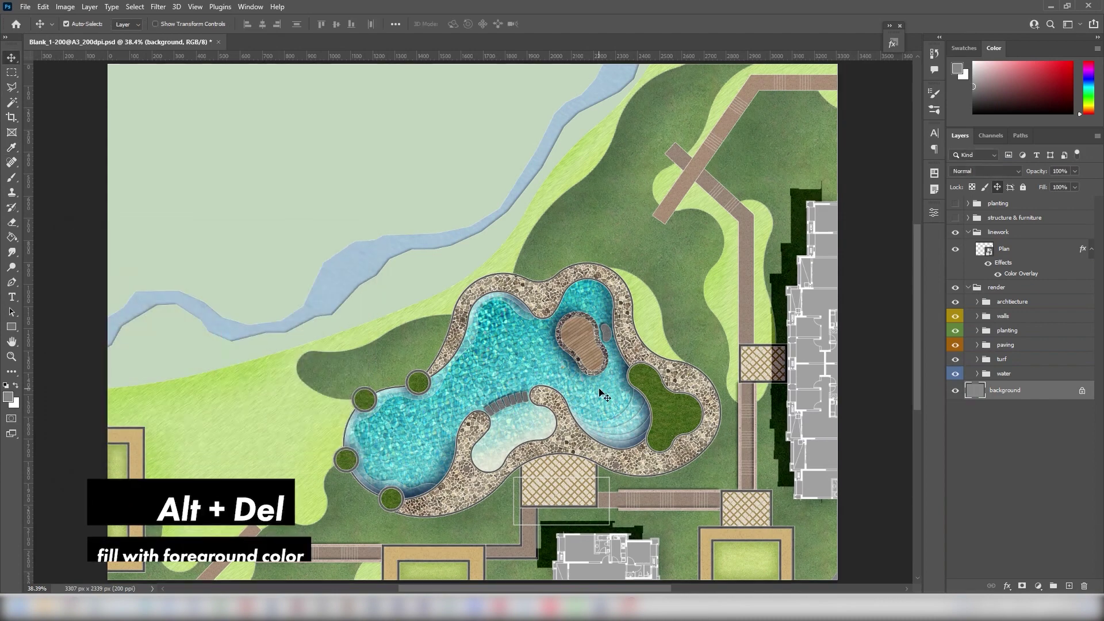
# - Collapse the render and linework groups and hide the colour render
pyautogui.click(971, 492)
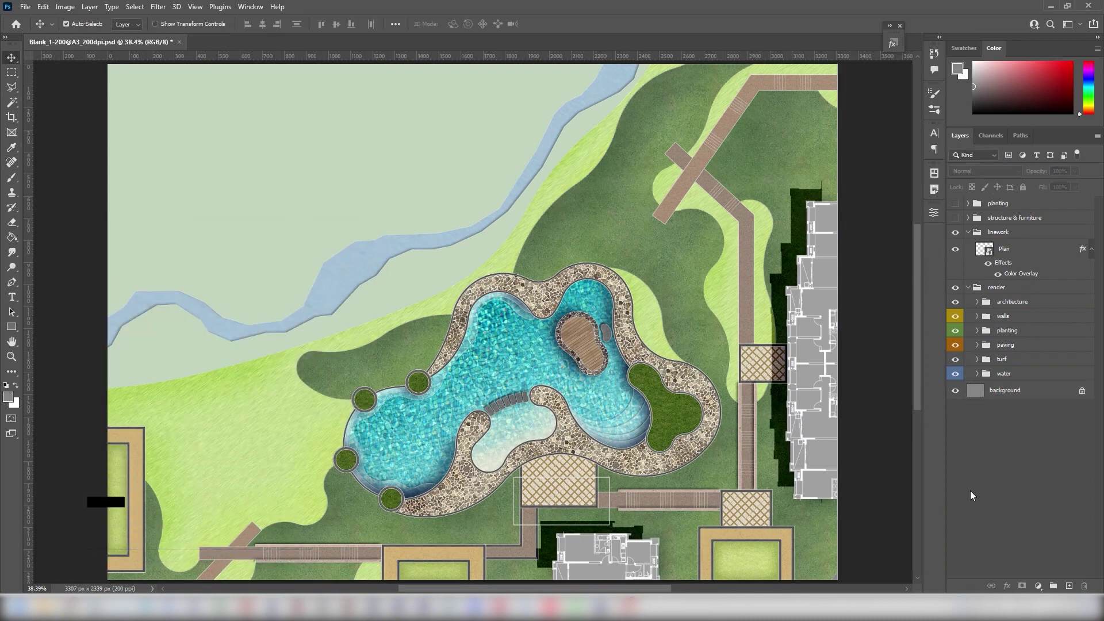
pyautogui.click(969, 287)
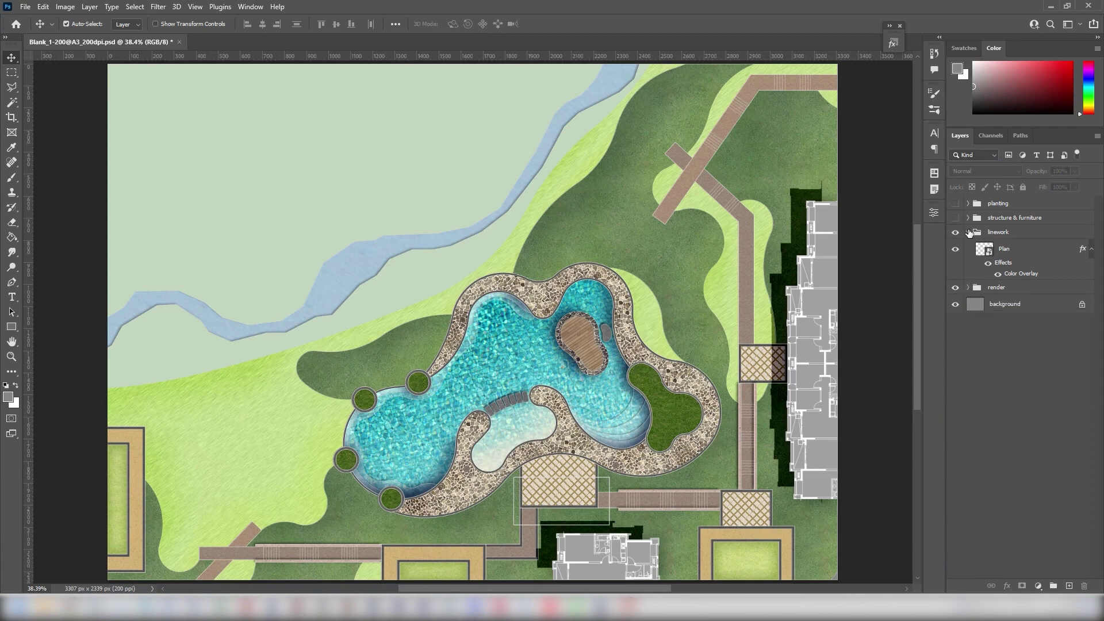
pyautogui.click(969, 232)
pyautogui.click(955, 246)
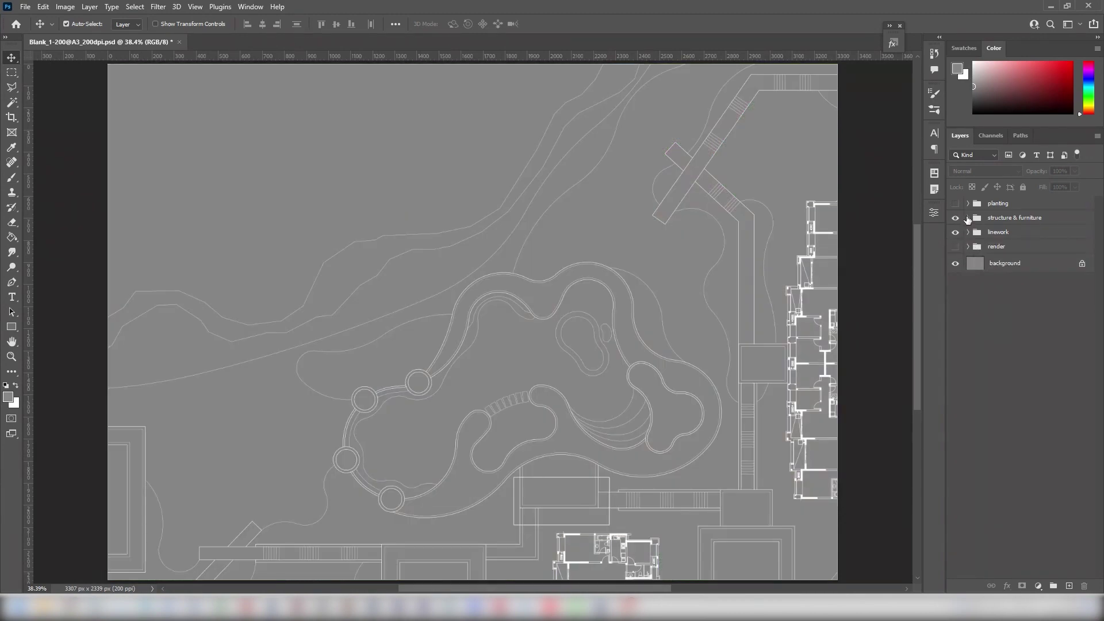
# - Set up the lounger brush on the loundge layer with 220% spacing and 50 px size
pyautogui.click(983, 217)
pyautogui.click(968, 218)
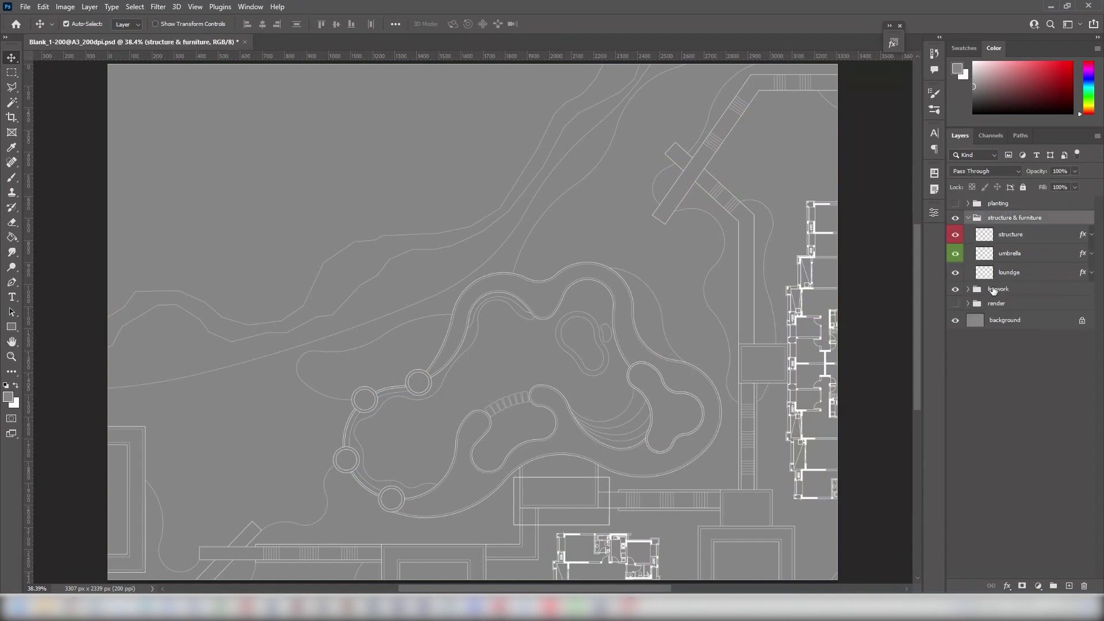
pyautogui.click(1016, 280)
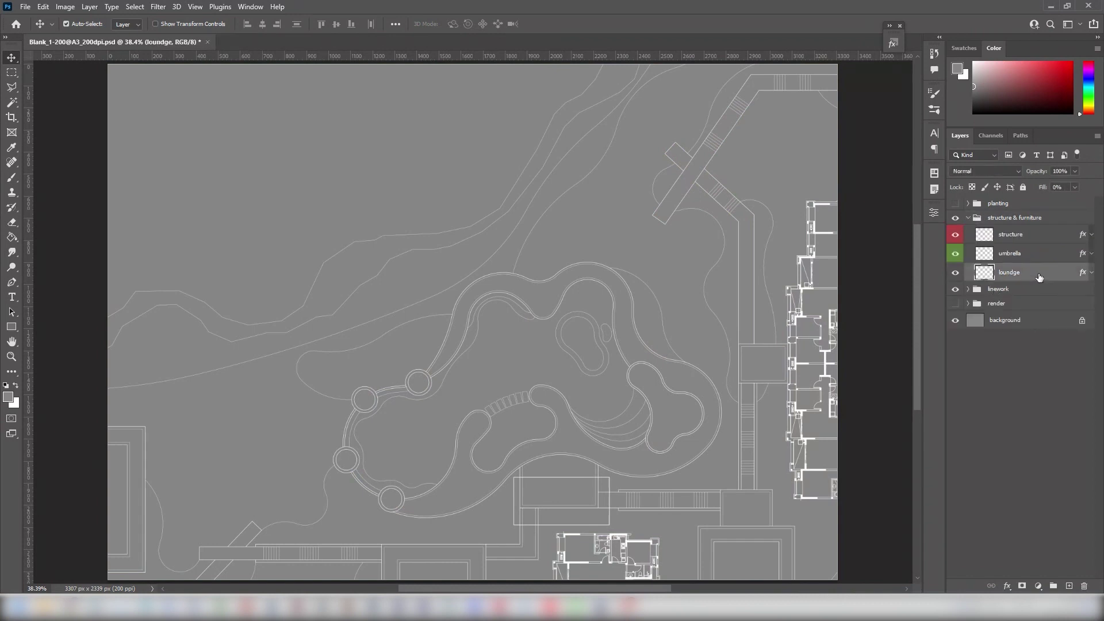
pyautogui.press('z')
pyautogui.moveTo(338, 355); pyautogui.dragTo(727, 509)
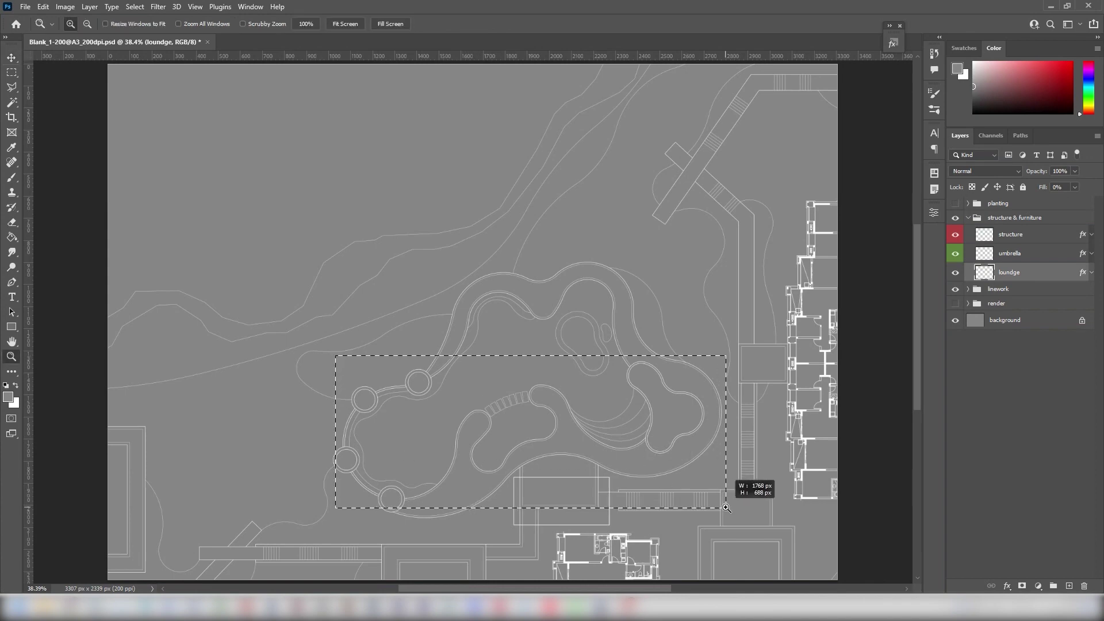
pyautogui.press('b')
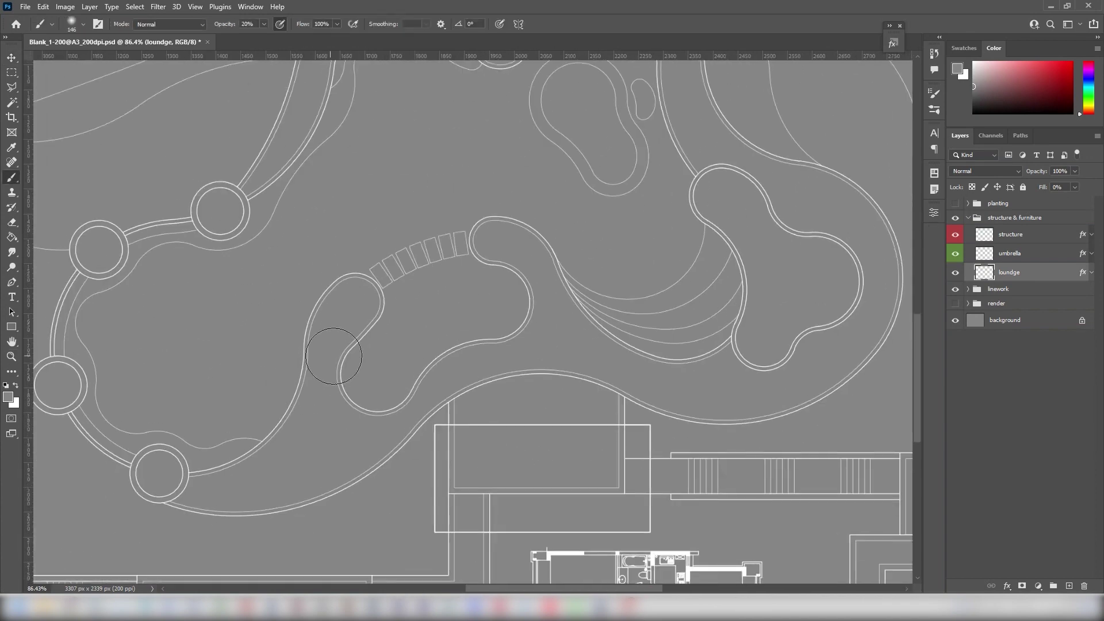
pyautogui.rightClick(336, 354)
pyautogui.press('F5')
pyautogui.click(264, 8)
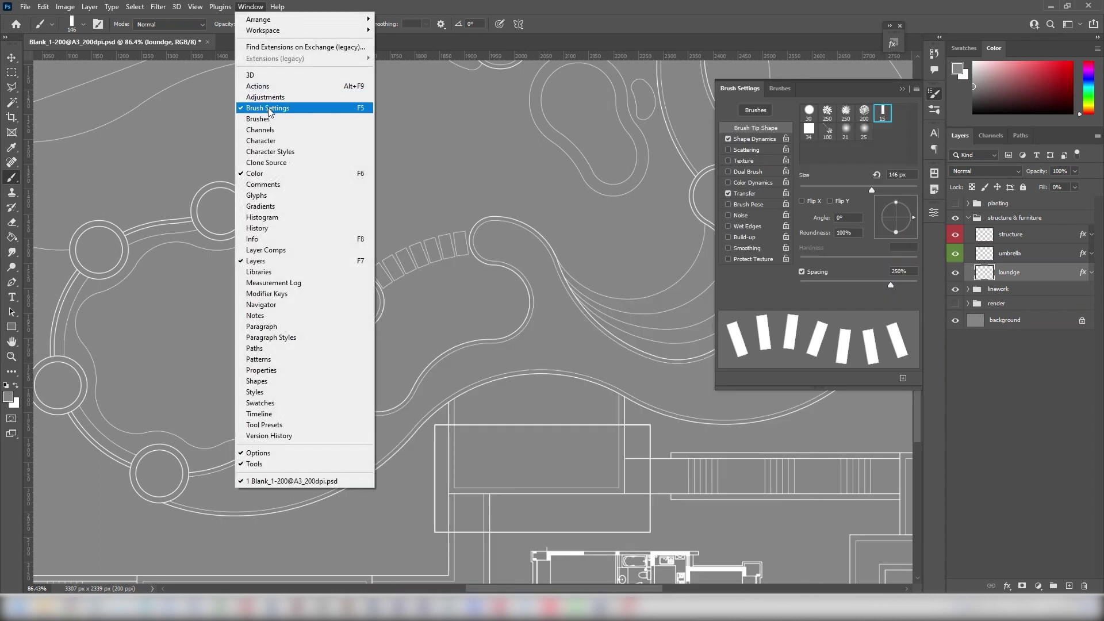
pyautogui.click(642, 5)
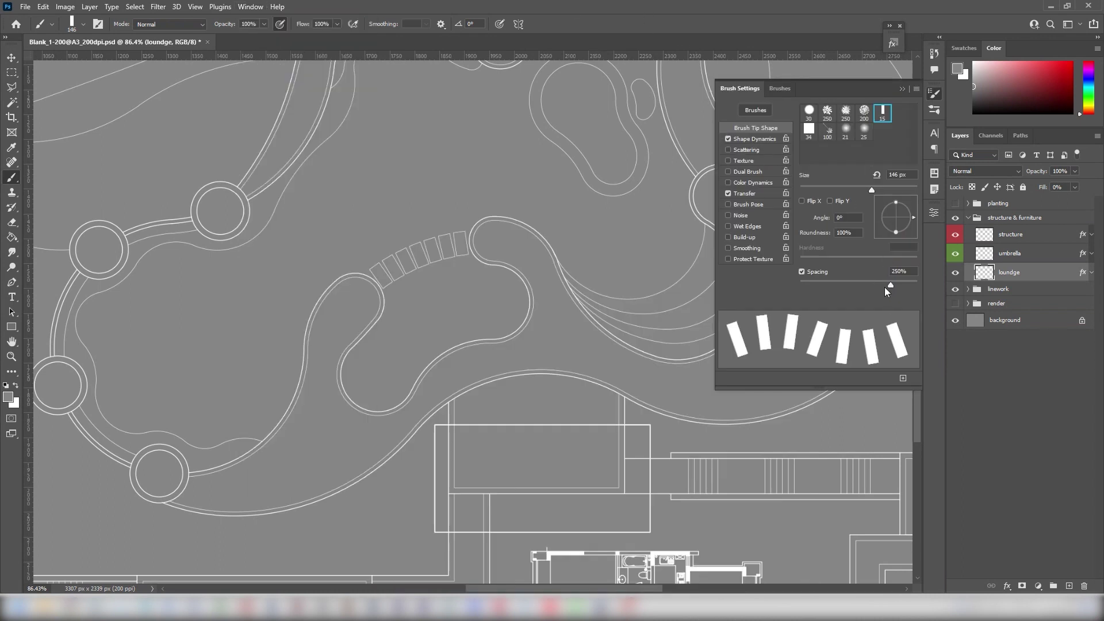
pyautogui.moveTo(883, 286); pyautogui.dragTo(889, 288)
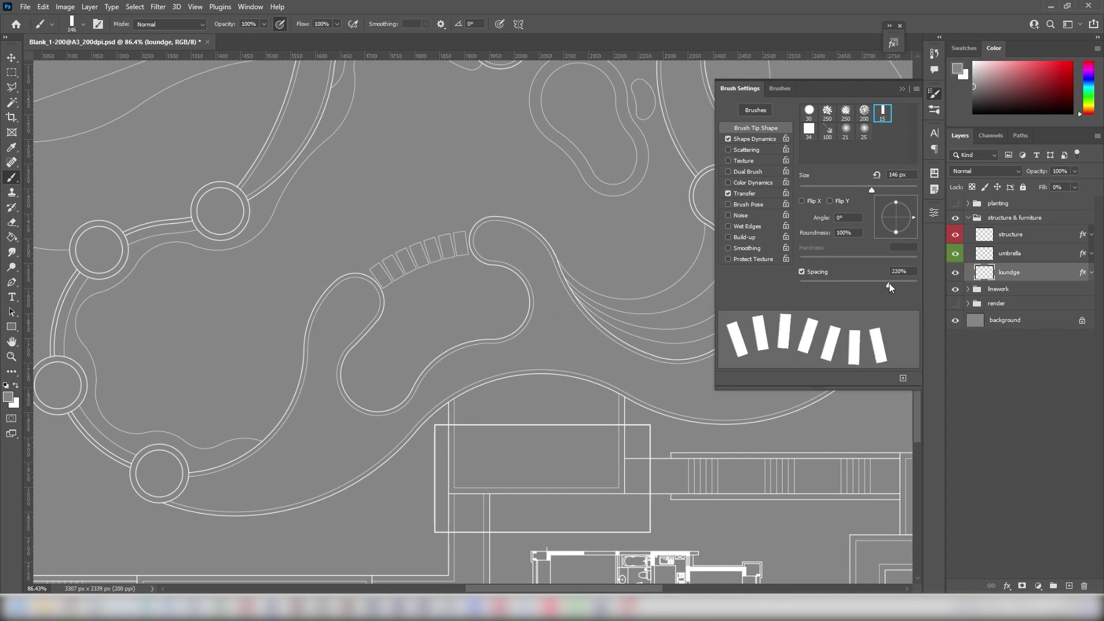
pyautogui.press('[')
pyautogui.press('[')
pyautogui.press('[')
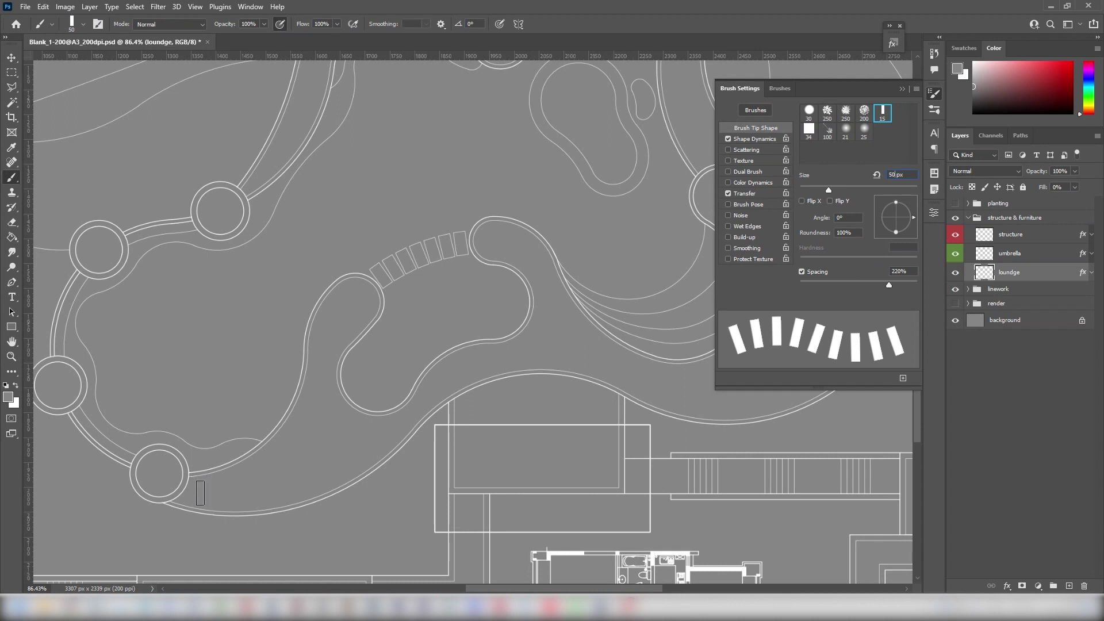
# - Stroke a curved Pen path along the lower-left pool edge with loungers
pyautogui.moveTo(197, 485)
pyautogui.mouseDown()
pyautogui.moveTo(233, 470)
pyautogui.moveTo(308, 390)
pyautogui.mouseUp()
pyautogui.hotkey('ctrl', 'z')
pyautogui.click(11, 282)
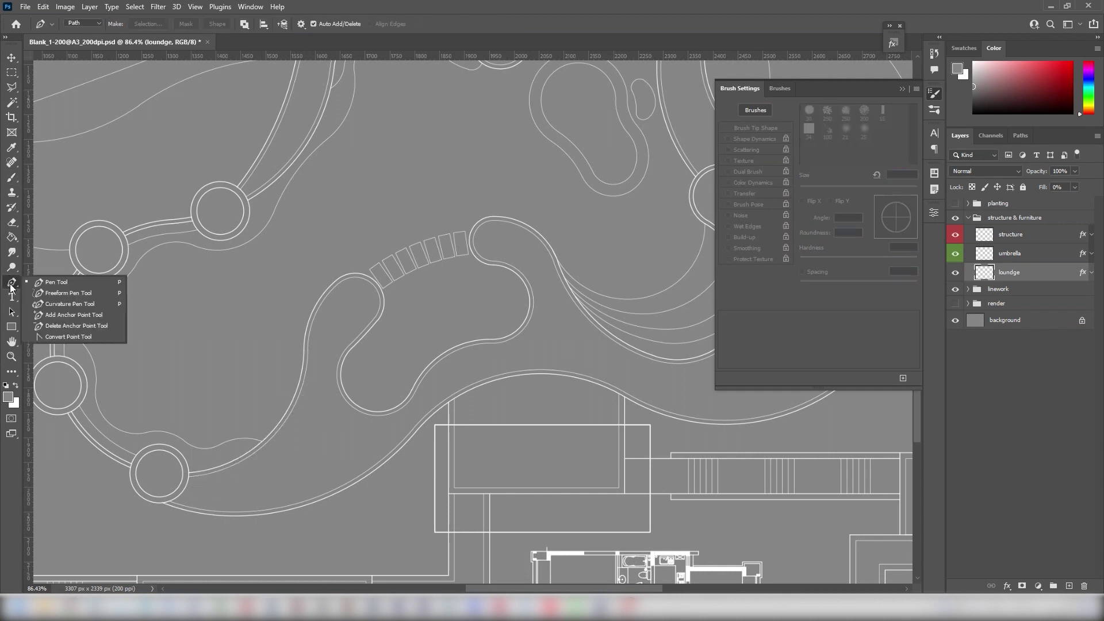
pyautogui.click(53, 282)
pyautogui.click(200, 486)
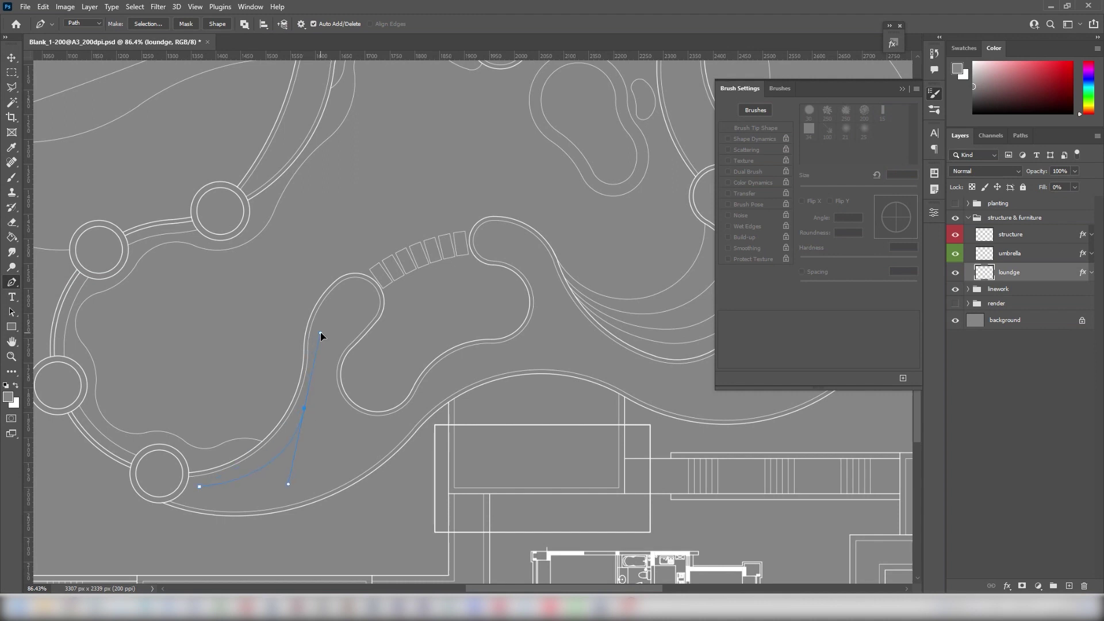
pyautogui.rightClick(243, 324)
pyautogui.click(285, 400)
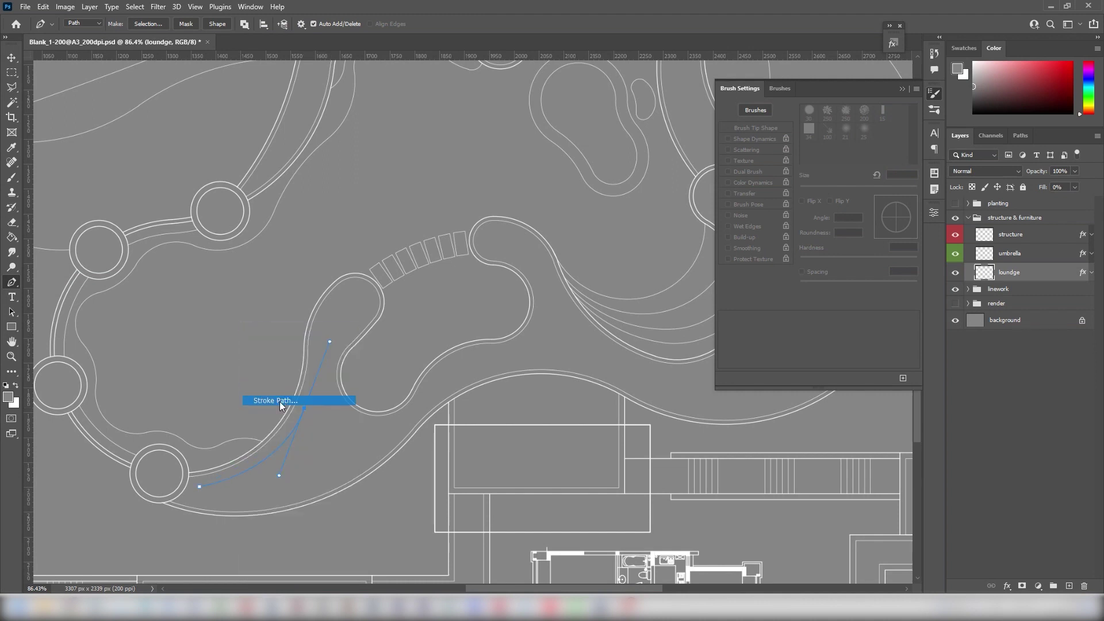
pyautogui.press('Return')
pyautogui.press('Return')
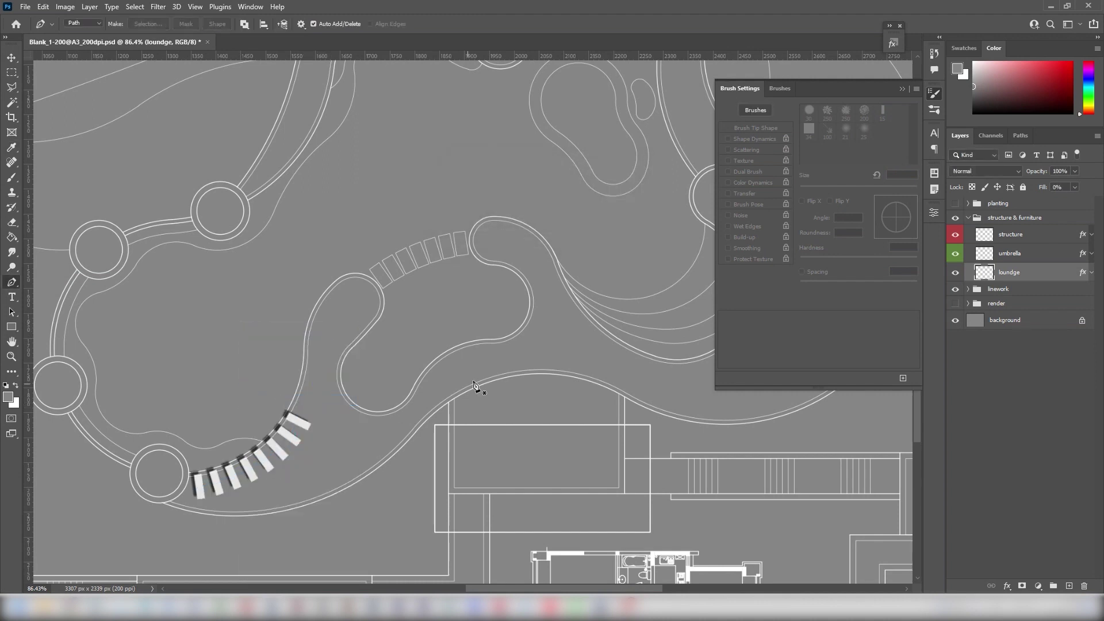
# - Stroke a curved path along the inner pool edge with loungers
pyautogui.press('z')
pyautogui.moveTo(335, 266); pyautogui.dragTo(569, 435)
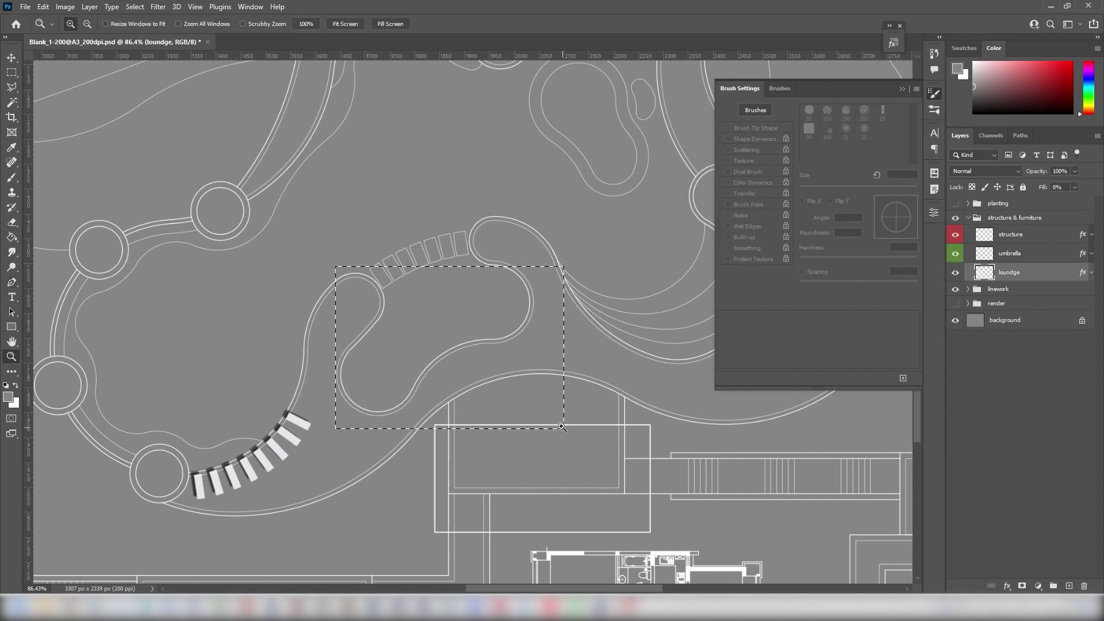
pyautogui.press('p')
pyautogui.click(401, 463)
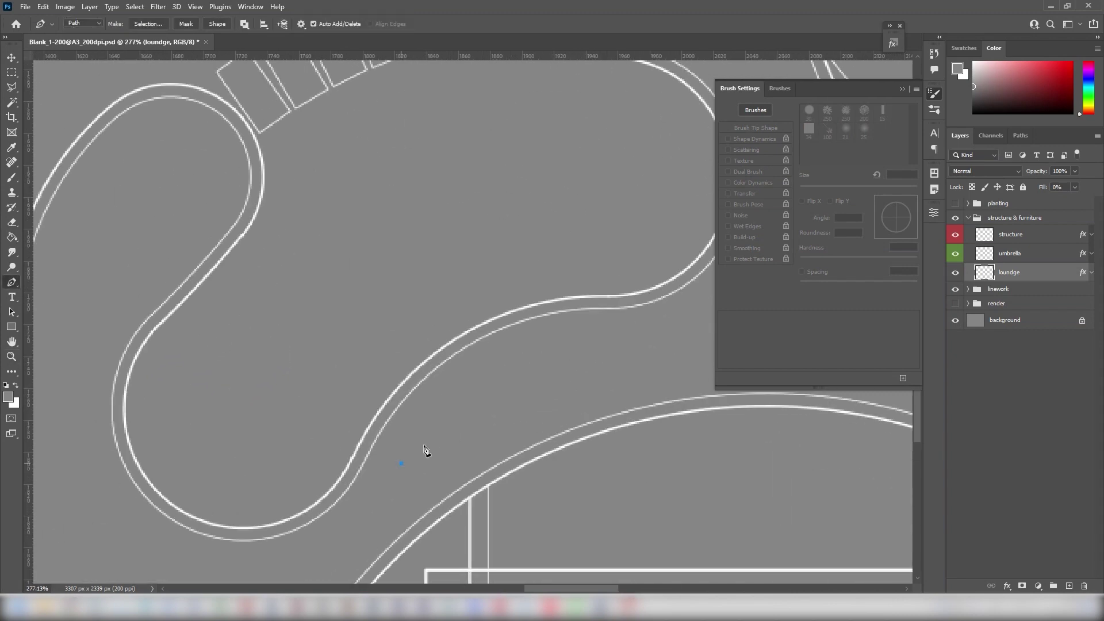
pyautogui.rightClick(540, 231)
pyautogui.click(583, 303)
pyautogui.press('Return')
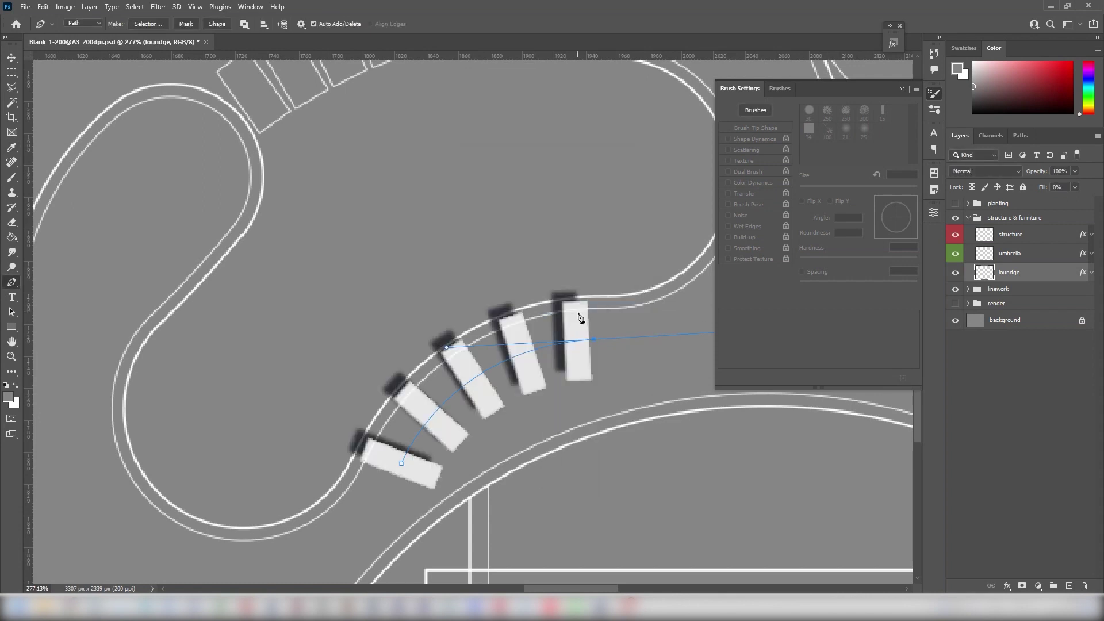
pyautogui.press('Escape')
pyautogui.hotkey('ctrl', '0')
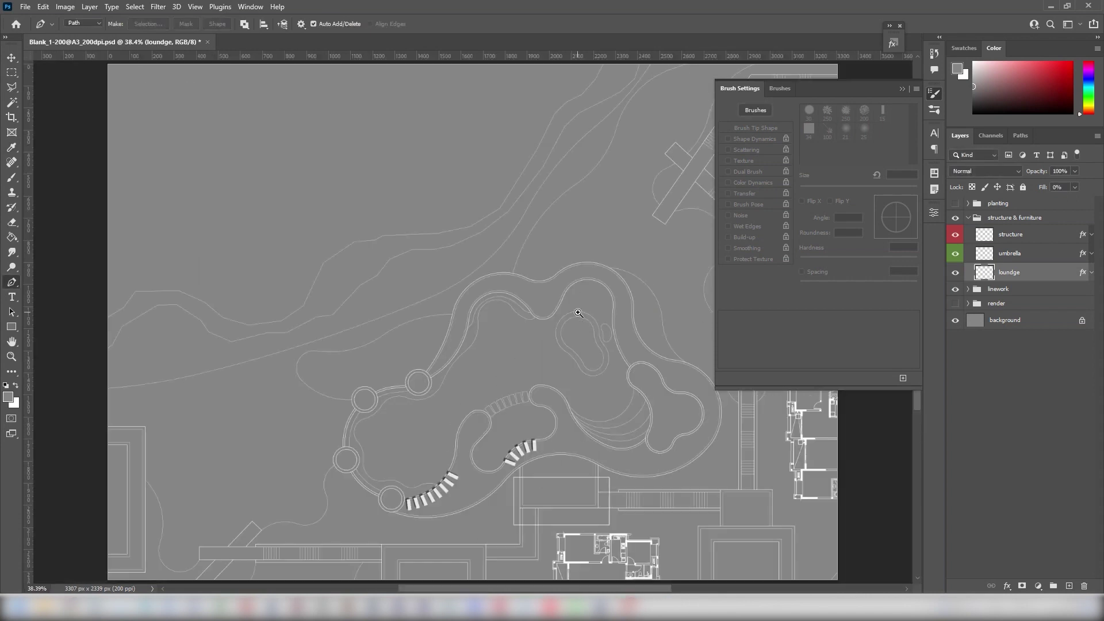
# - Stroke a curved path along the lower-right pool edge with loungers
pyautogui.press('z')
pyautogui.moveTo(561, 411); pyautogui.dragTo(717, 493)
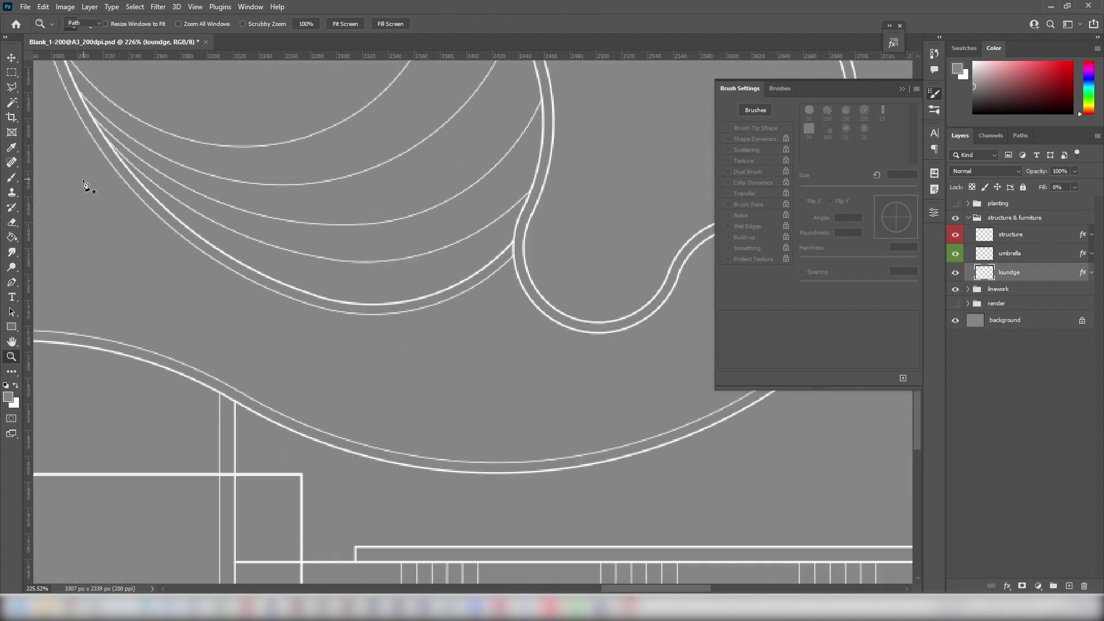
pyautogui.press('p')
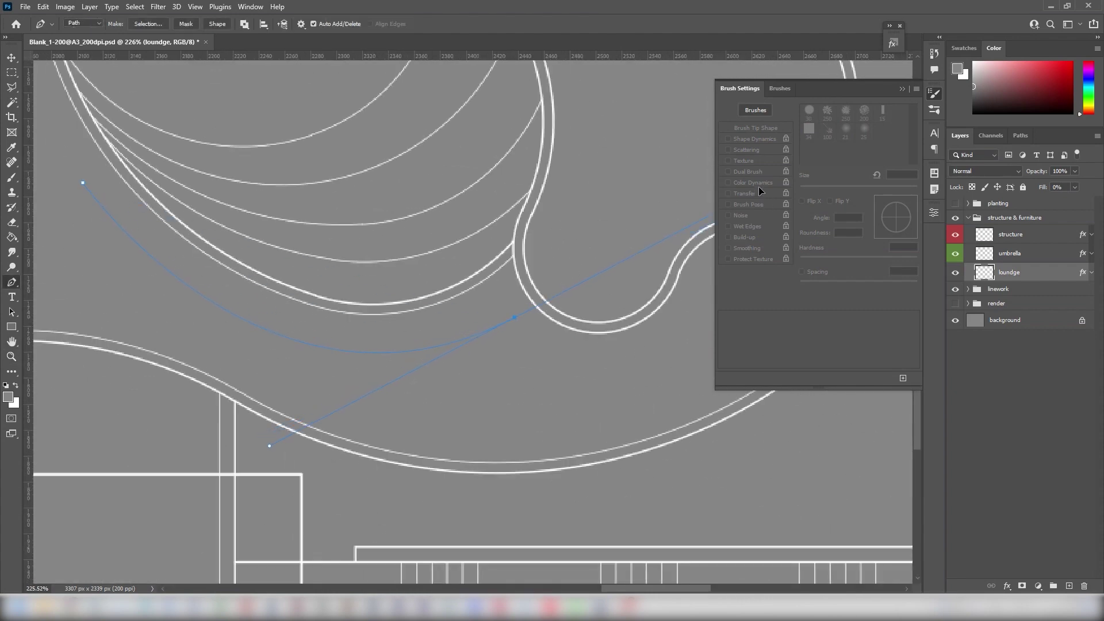
pyautogui.rightClick(264, 207)
pyautogui.click(297, 283)
pyautogui.press('Return')
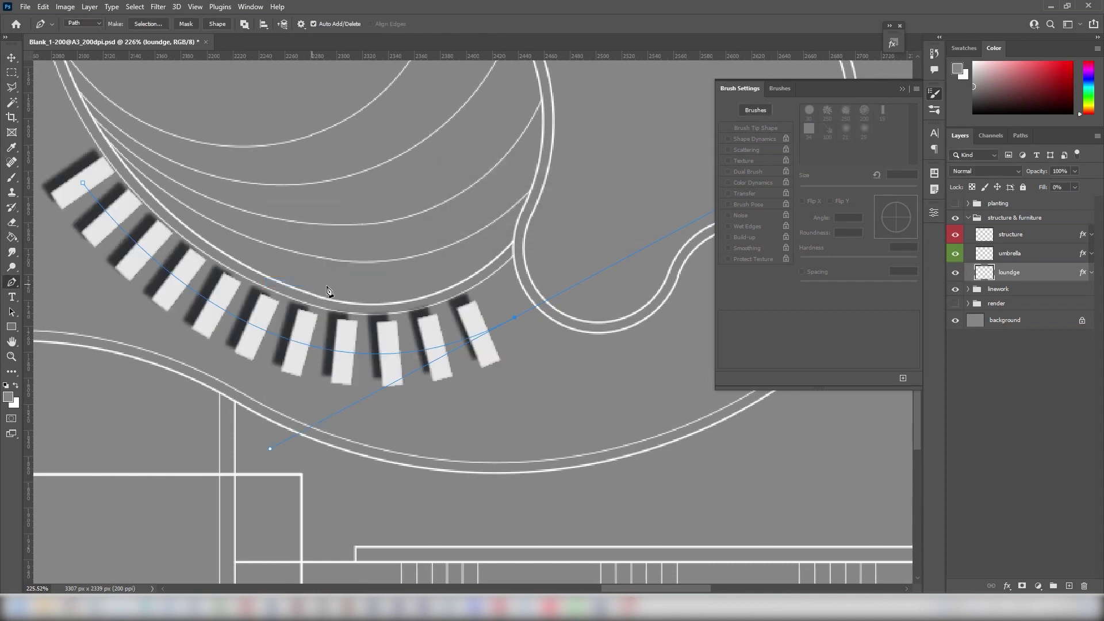
pyautogui.press('Escape')
# - Erase overlapping surplus loungers with a 30 px eraser
pyautogui.press('e')
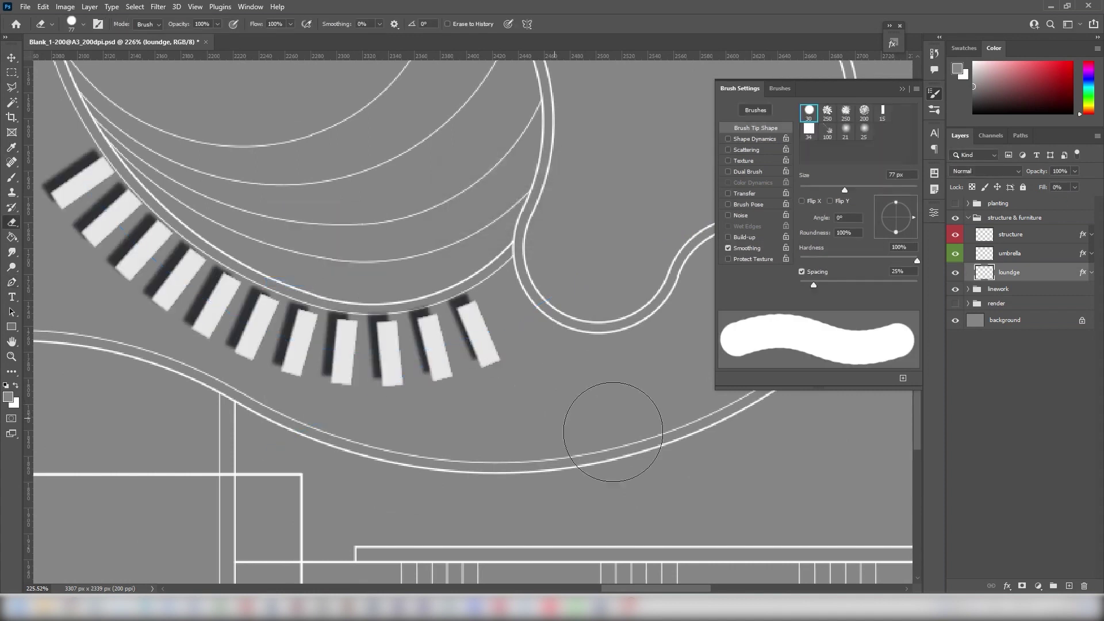
pyautogui.rightClick(11, 222)
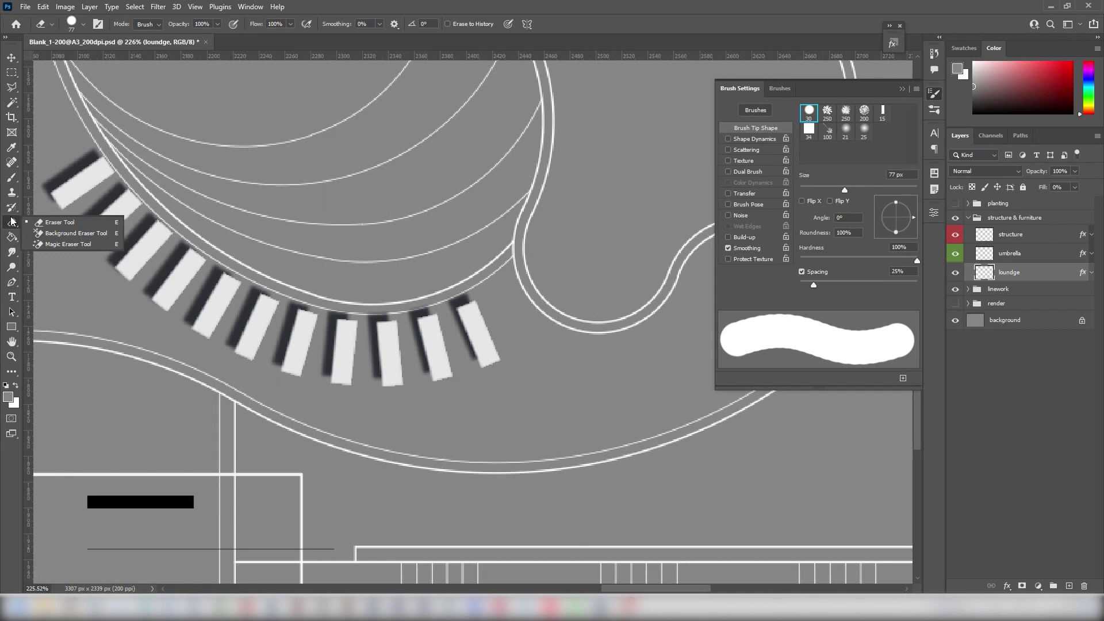
pyautogui.click(58, 222)
pyautogui.press('[')
pyautogui.press('[')
pyautogui.press('[')
pyautogui.moveTo(175, 226)
pyautogui.mouseDown()
pyautogui.moveTo(138, 270)
pyautogui.moveTo(148, 313)
pyautogui.mouseUp()
pyautogui.moveTo(345, 374)
pyautogui.mouseDown()
pyautogui.moveTo(361, 333)
pyautogui.moveTo(392, 397)
pyautogui.mouseUp()
pyautogui.hotkey('ctrl', '0')
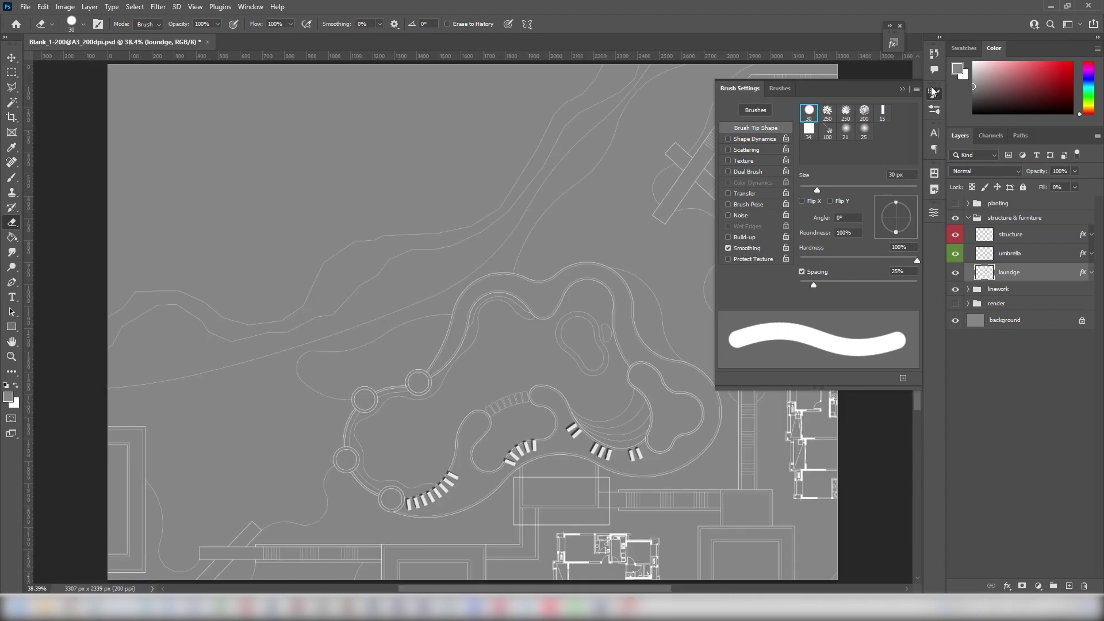
# - Stroke a curved path along the upper pool bend with the lounger brush
pyautogui.click(934, 92)
pyautogui.press('z')
pyautogui.moveTo(568, 276); pyautogui.dragTo(672, 387)
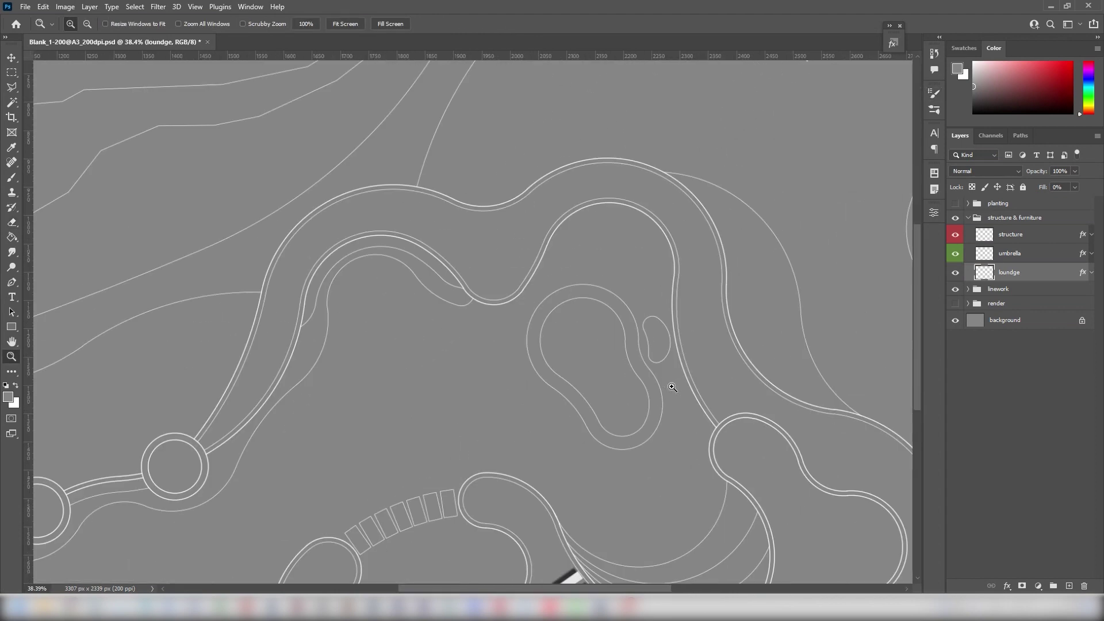
pyautogui.press('p')
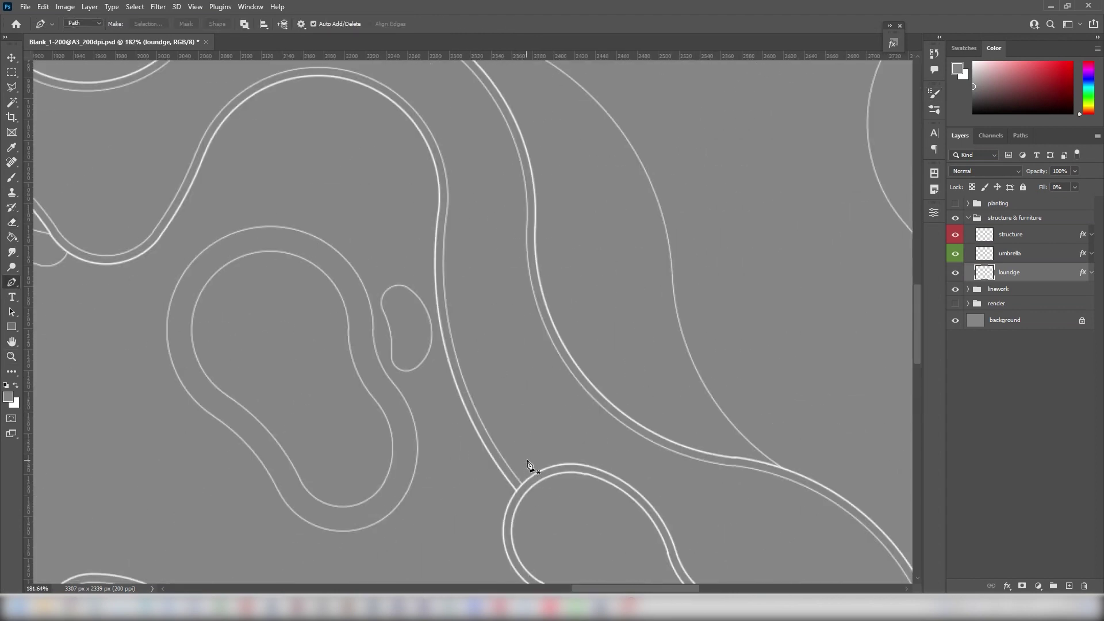
pyautogui.click(528, 461)
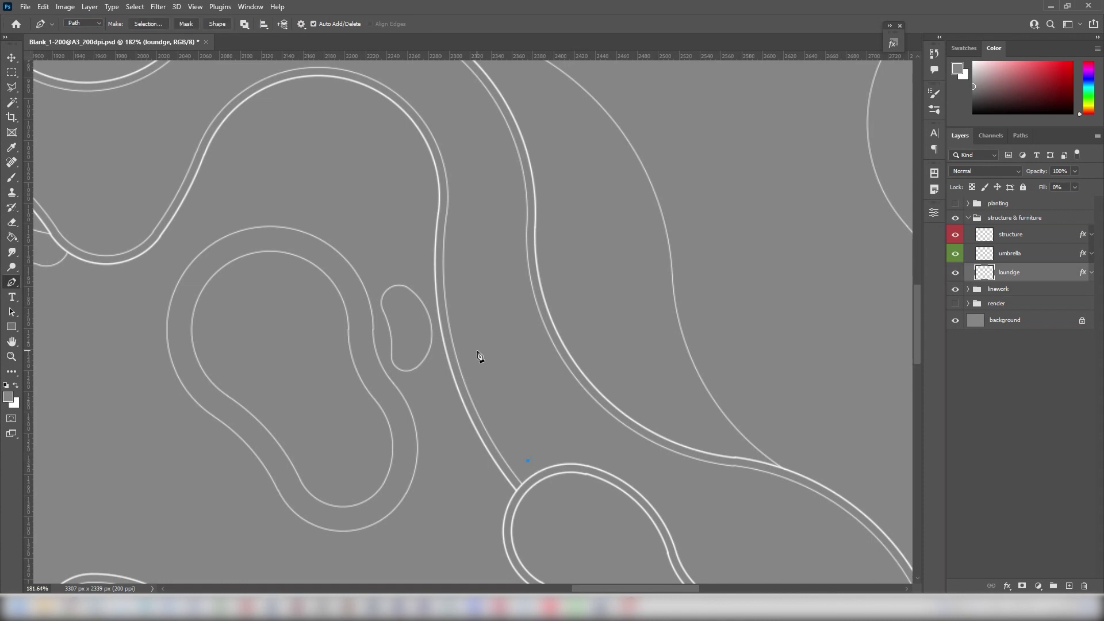
pyautogui.click(459, 278)
pyautogui.rightClick(490, 246)
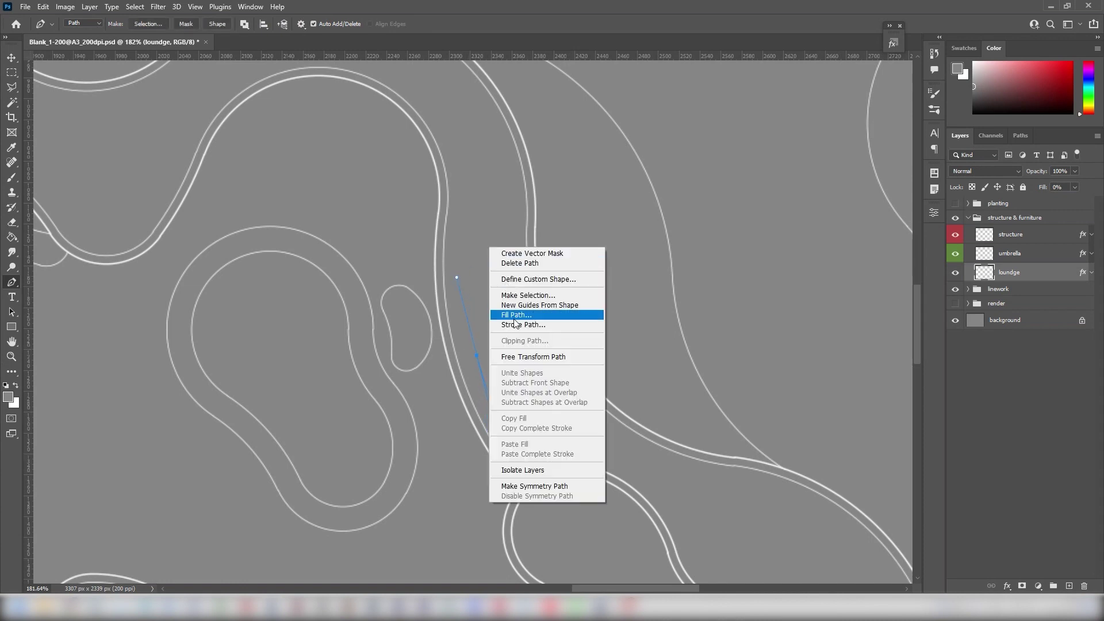
pyautogui.click(517, 319)
pyautogui.press('Return')
pyautogui.press('Escape')
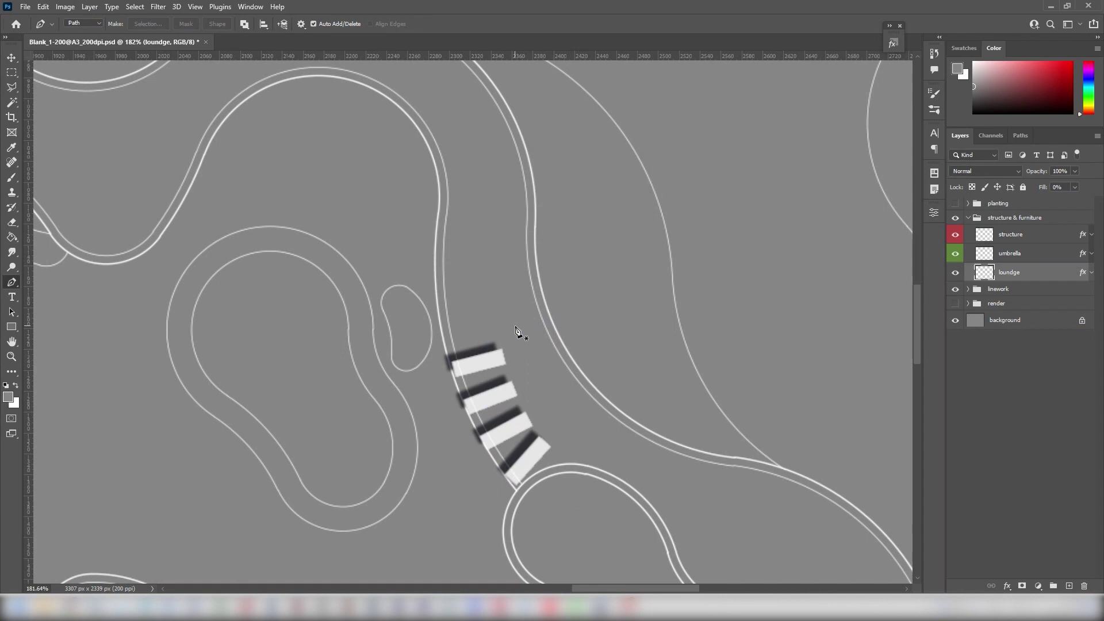
# - Select the newly placed loungers and nudge them slightly up and right
pyautogui.click(11, 72)
pyautogui.moveTo(387, 281); pyautogui.dragTo(608, 490)
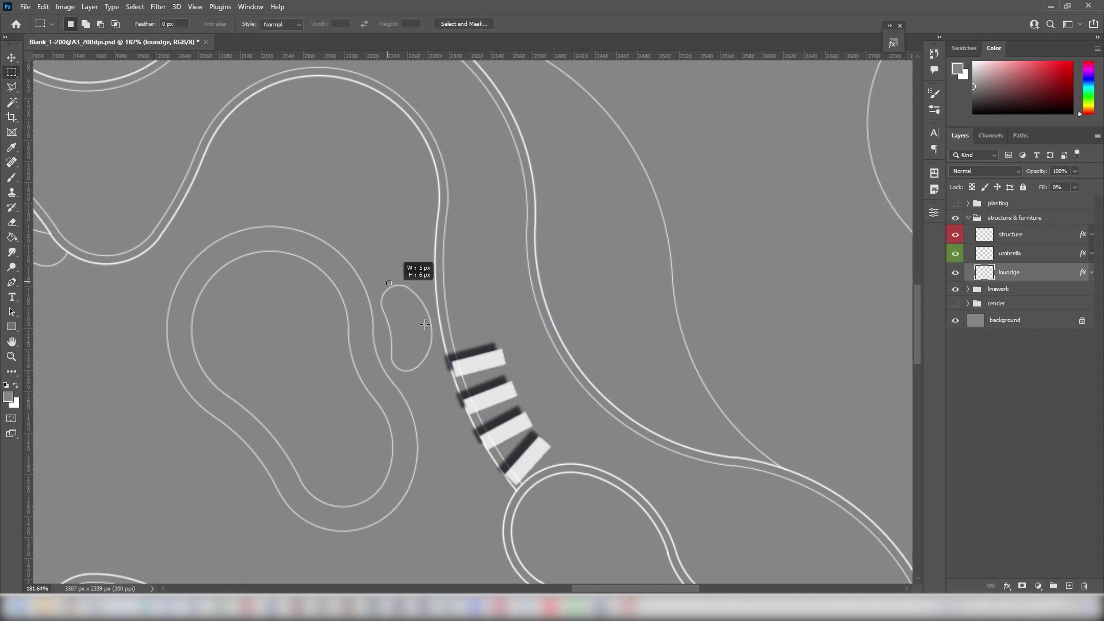
pyautogui.moveTo(532, 460); pyautogui.dragTo(537, 457)
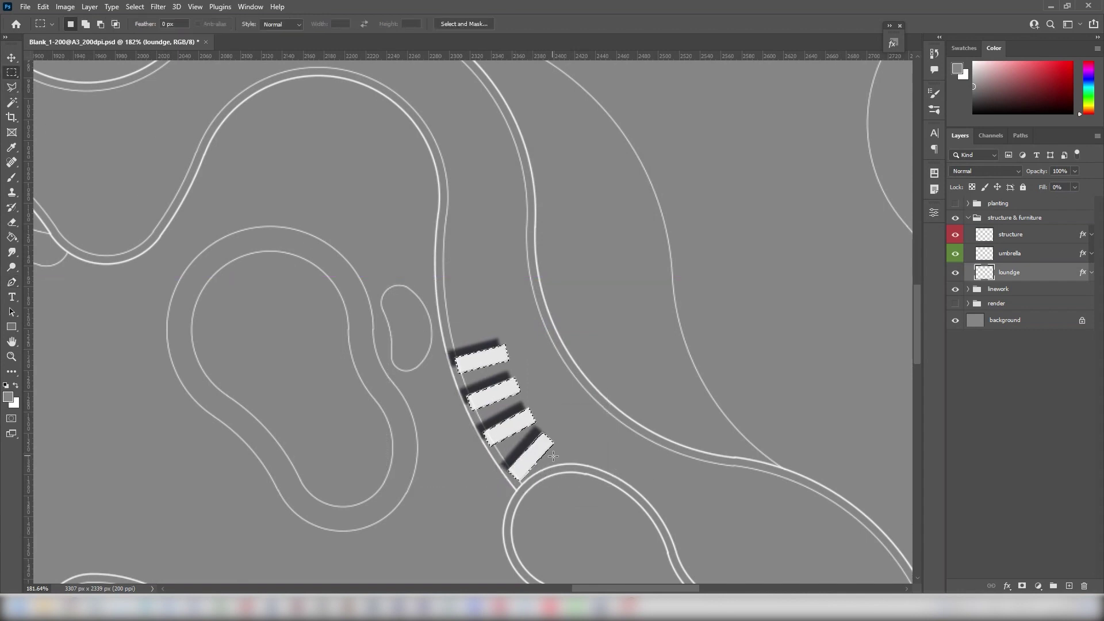
# - Stroke a curved path following the upper walk with lounge chairs
pyautogui.moveTo(456, 180); pyautogui.dragTo(564, 316)
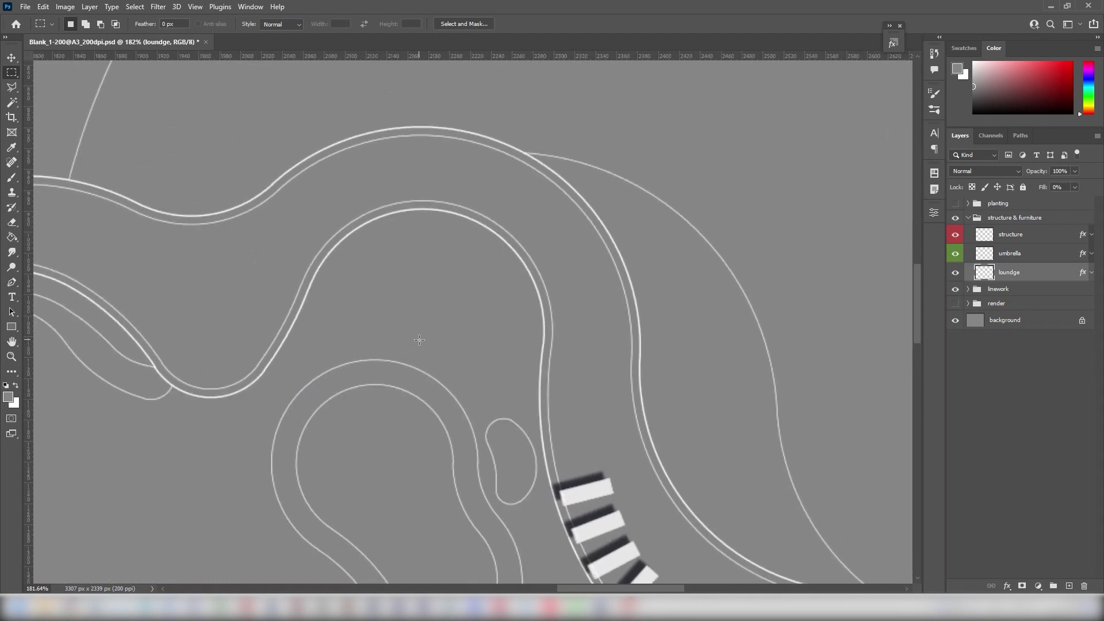
pyautogui.press('p')
pyautogui.click(279, 286)
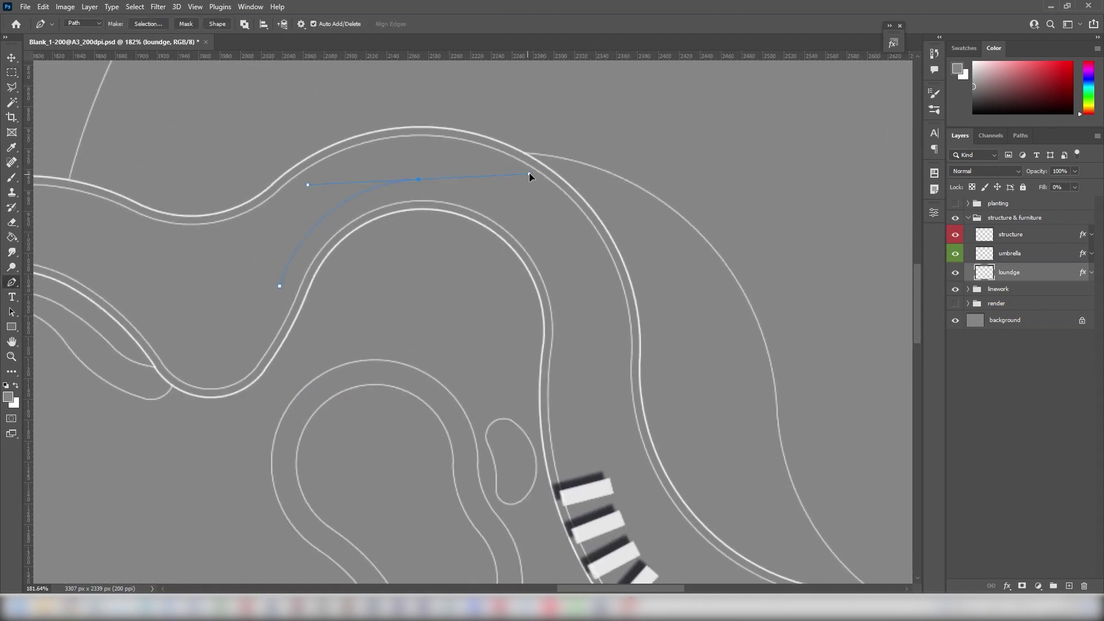
pyautogui.moveTo(530, 175); pyautogui.dragTo(536, 176)
pyautogui.rightClick(451, 165)
pyautogui.click(479, 233)
pyautogui.press('Return')
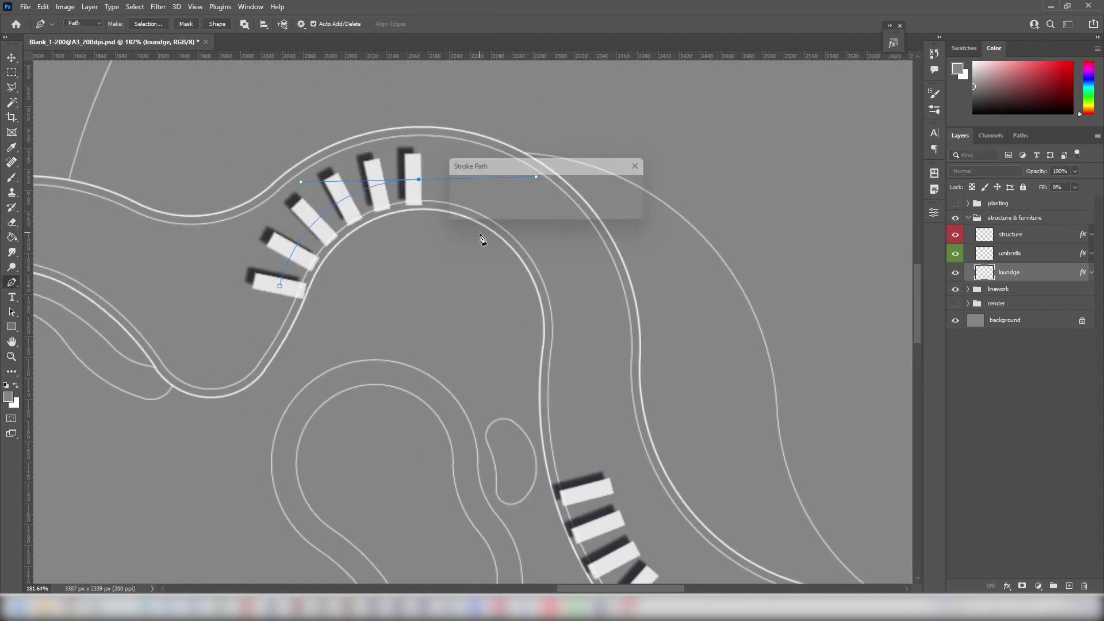
pyautogui.press('Return')
# - Stroke a second path along the upper curve with lounge chairs
pyautogui.click(493, 202)
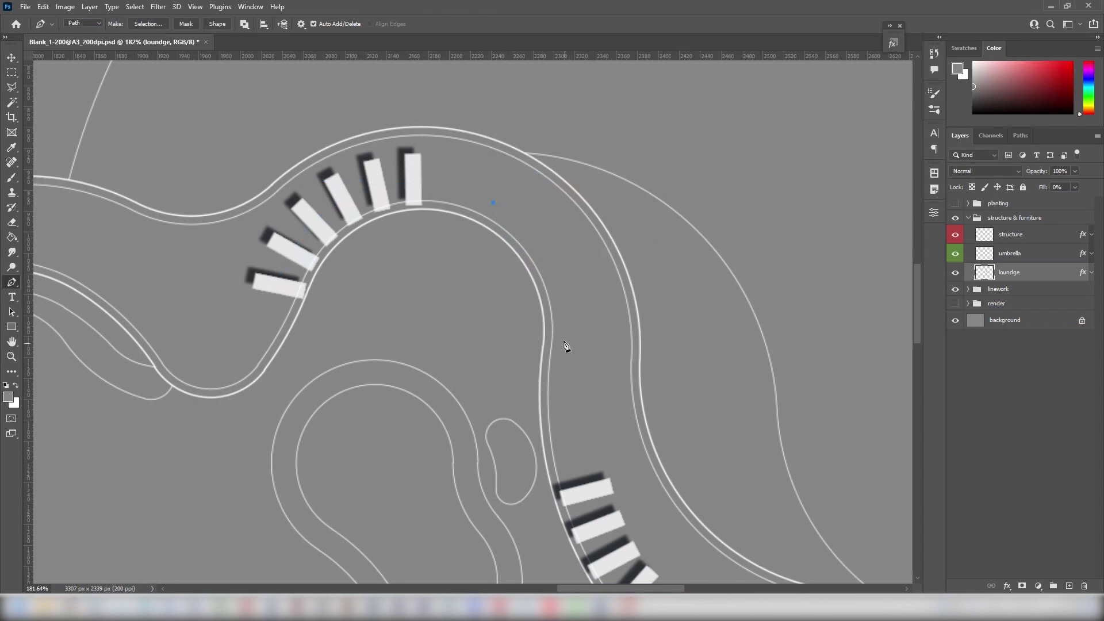
pyautogui.rightClick(589, 300)
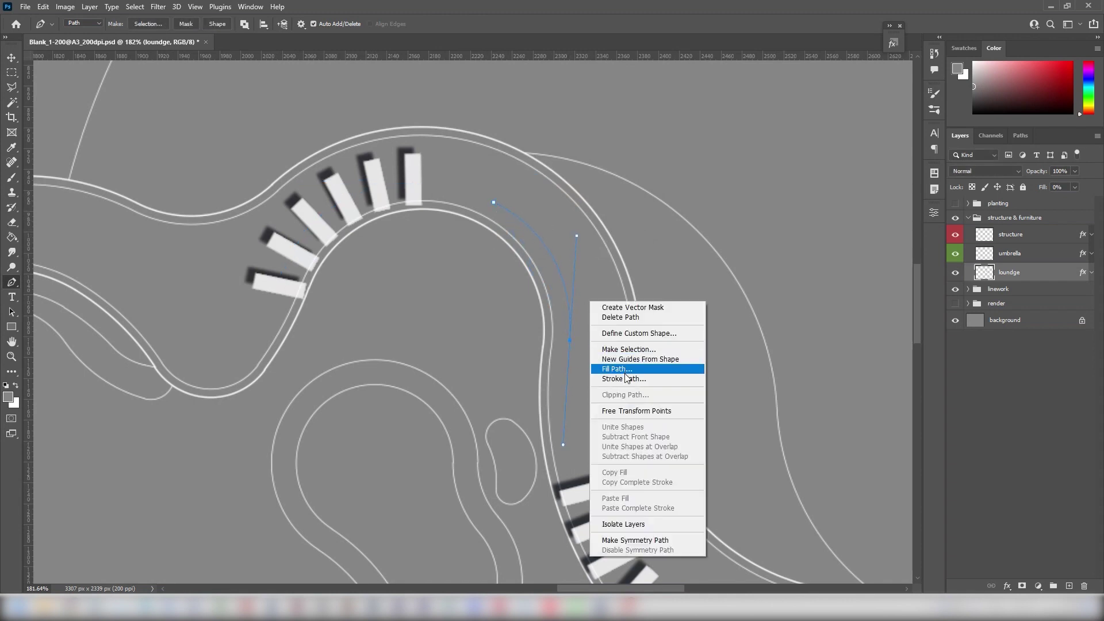
pyautogui.click(624, 377)
pyautogui.press('Return')
pyautogui.press('Return')
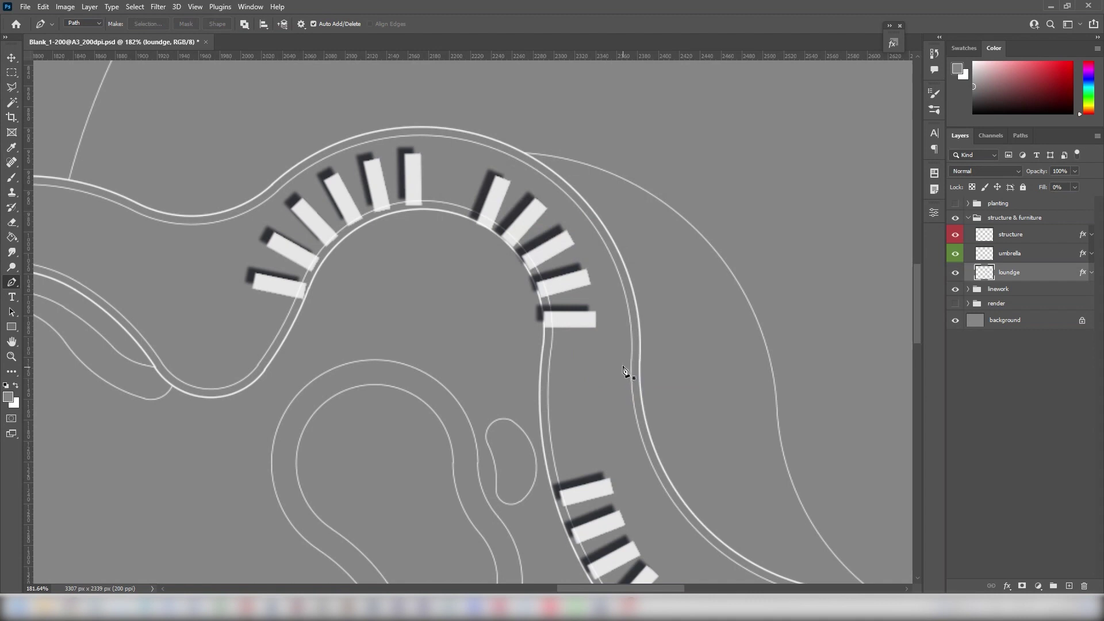
pyautogui.press('m')
pyautogui.click(581, 320)
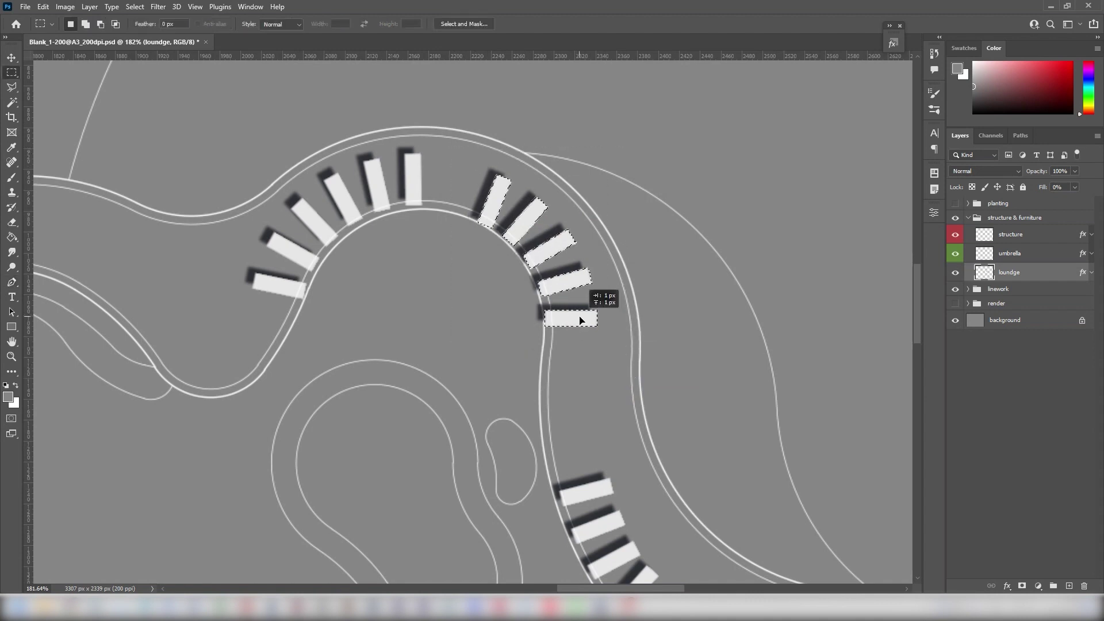
# - Stroke a path beside the walkway left of the upper loop with loungers
pyautogui.hotkey('ctrl', '0')
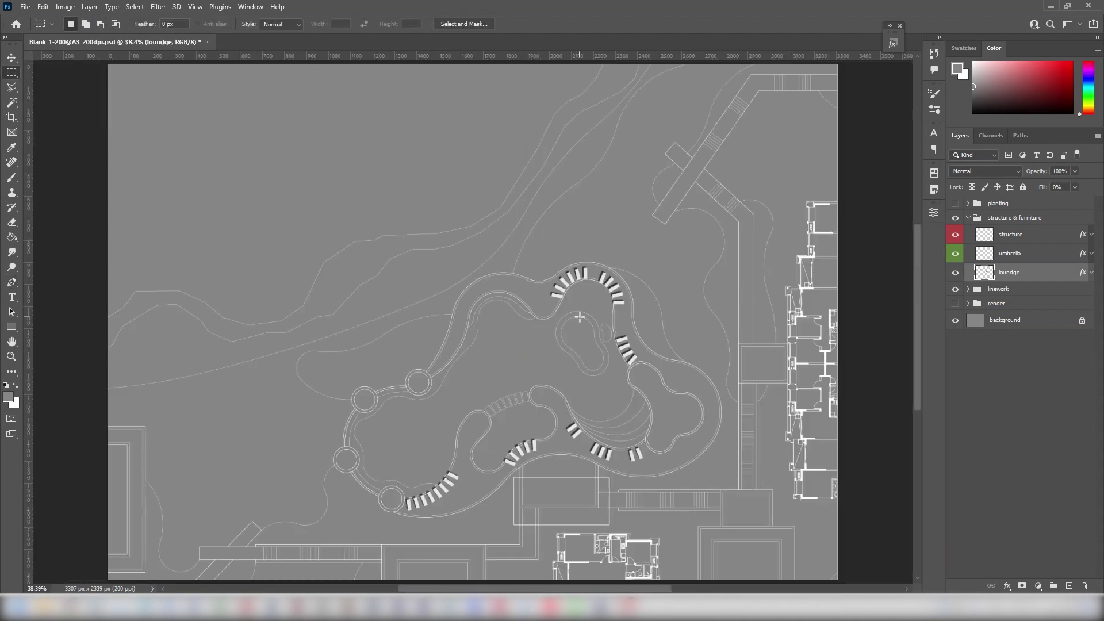
pyautogui.press('z')
pyautogui.moveTo(388, 300); pyautogui.dragTo(522, 385)
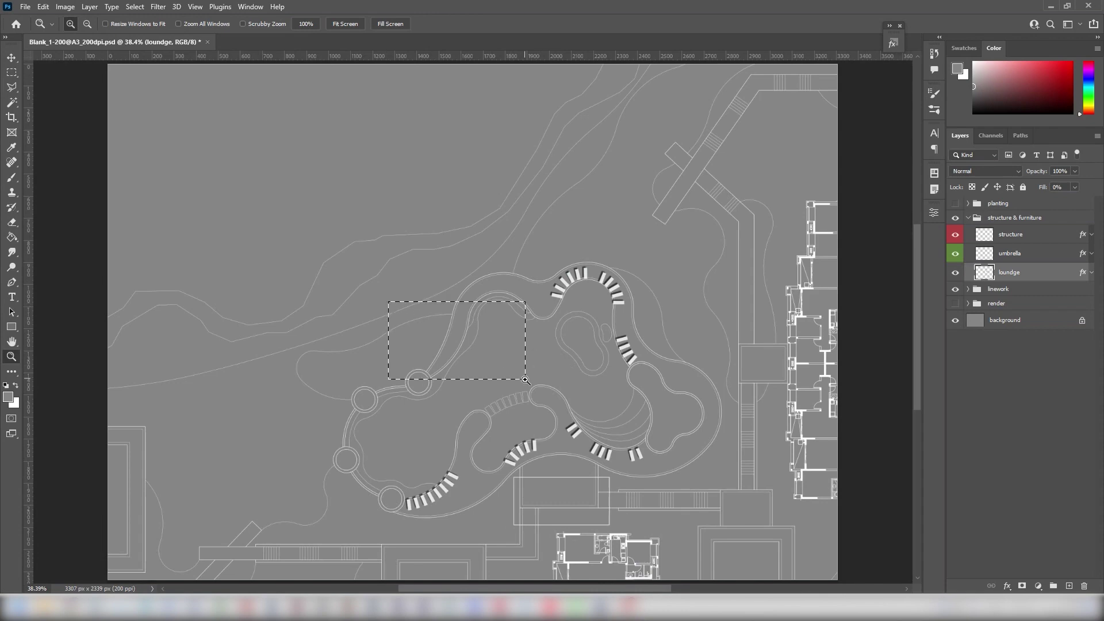
pyautogui.press('p')
pyautogui.click(349, 492)
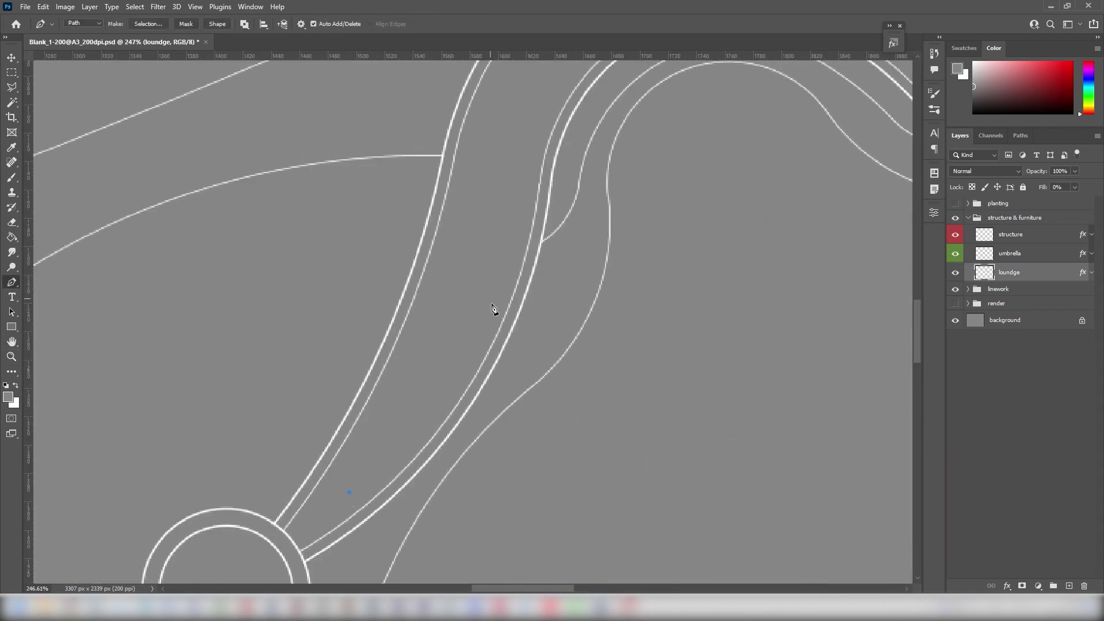
pyautogui.rightClick(404, 173)
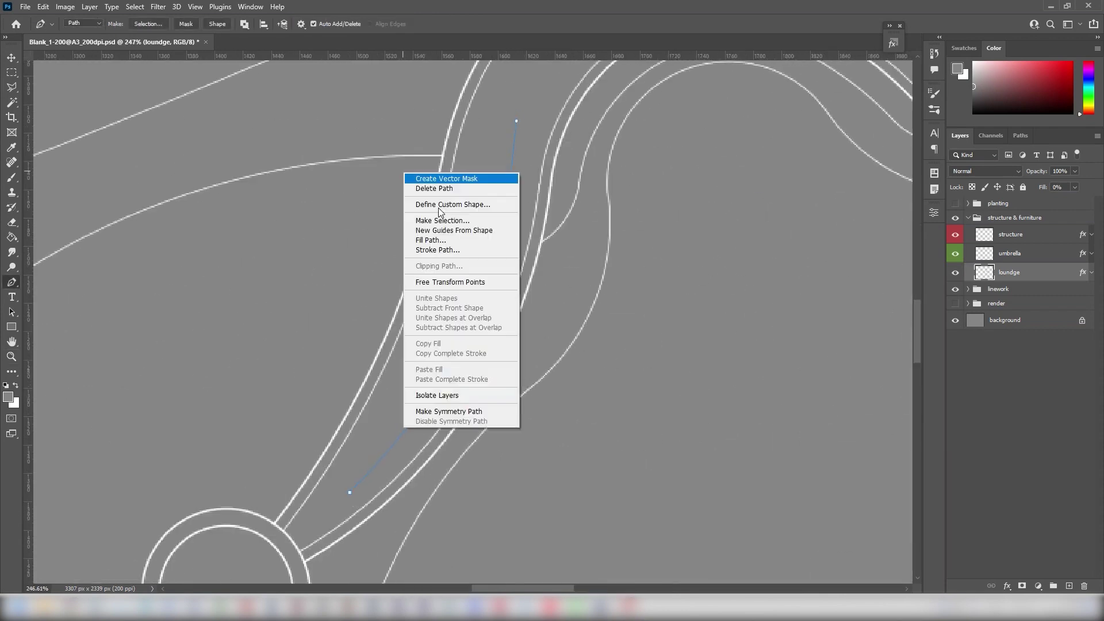
pyautogui.click(462, 251)
pyautogui.press('Escape')
pyautogui.hotkey('ctrl', '0')
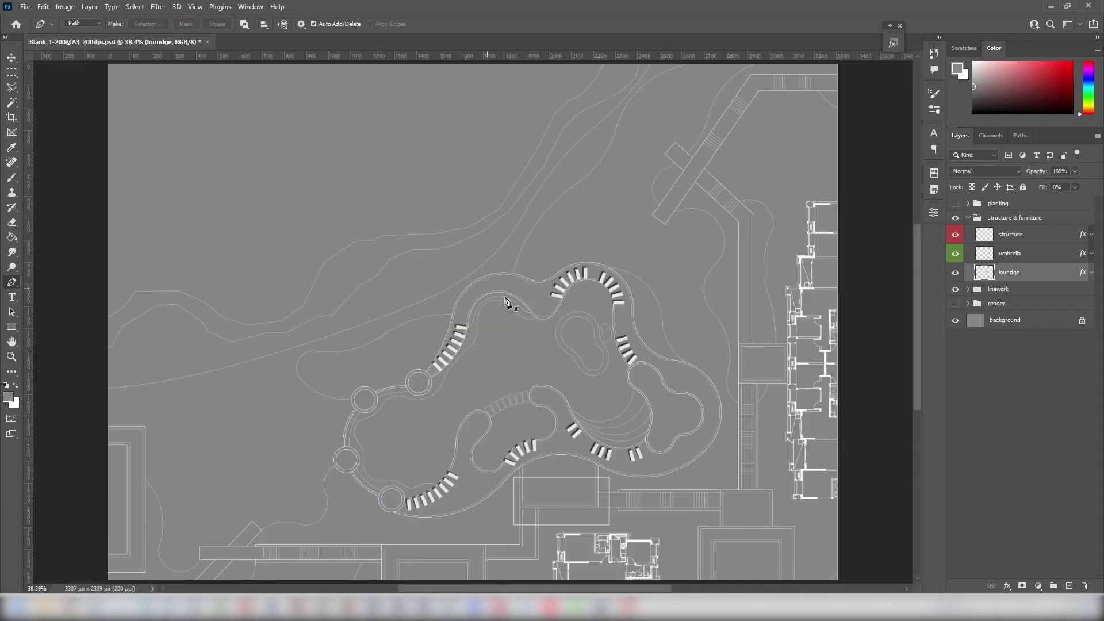
# - Stroke a curved path inside the upper-left path curve with loungers
pyautogui.press('z')
pyautogui.moveTo(442, 262); pyautogui.dragTo(549, 326)
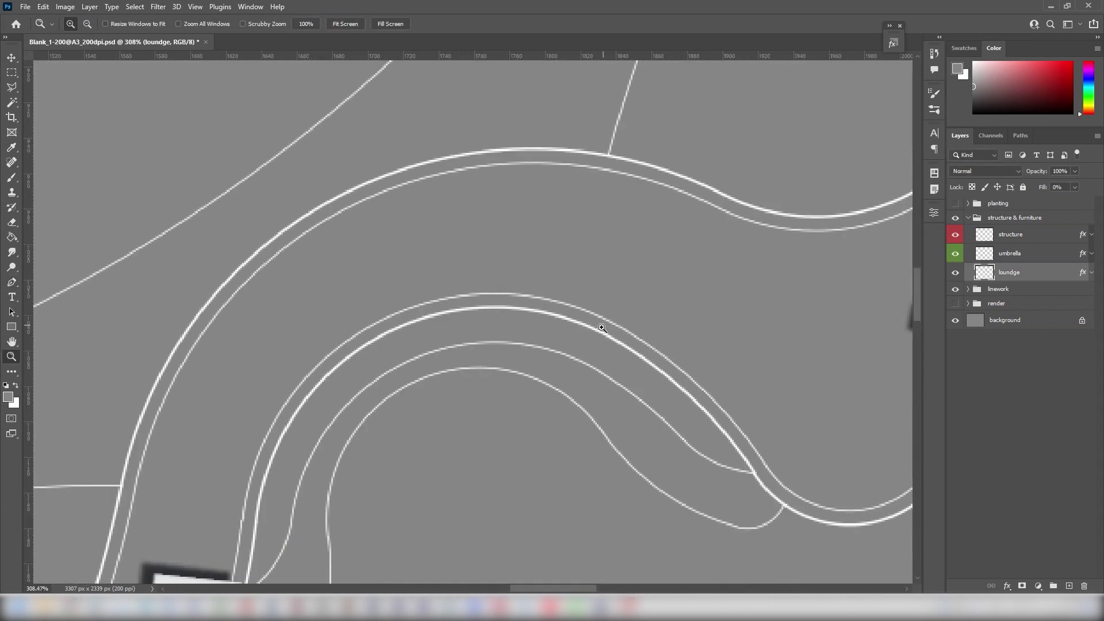
pyautogui.press('p')
pyautogui.click(265, 378)
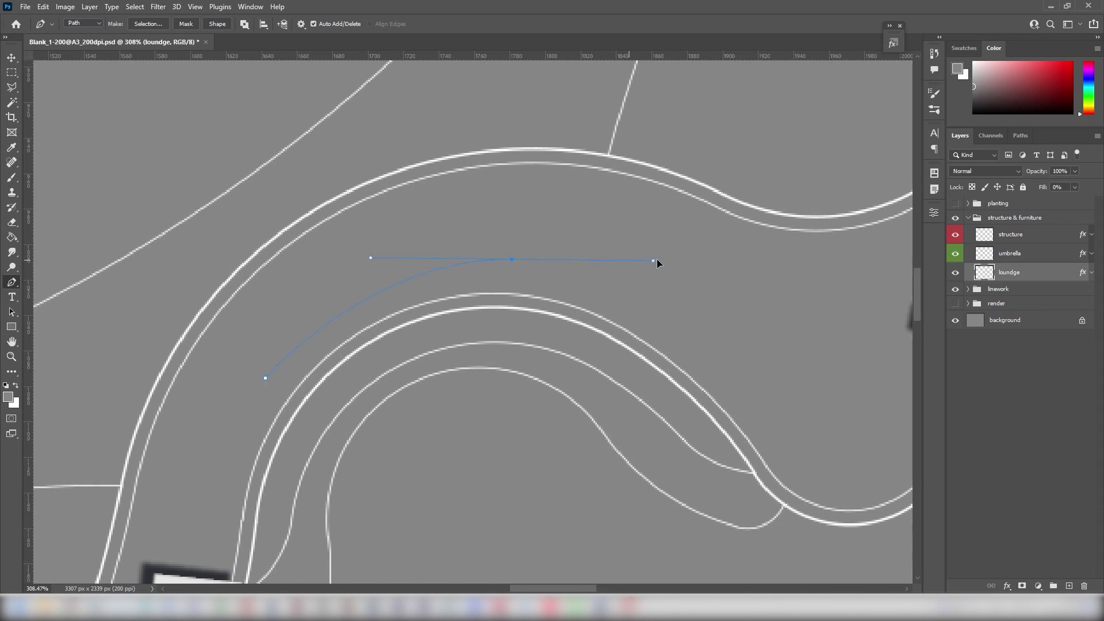
pyautogui.moveTo(657, 263); pyautogui.dragTo(679, 271)
pyautogui.rightClick(709, 251)
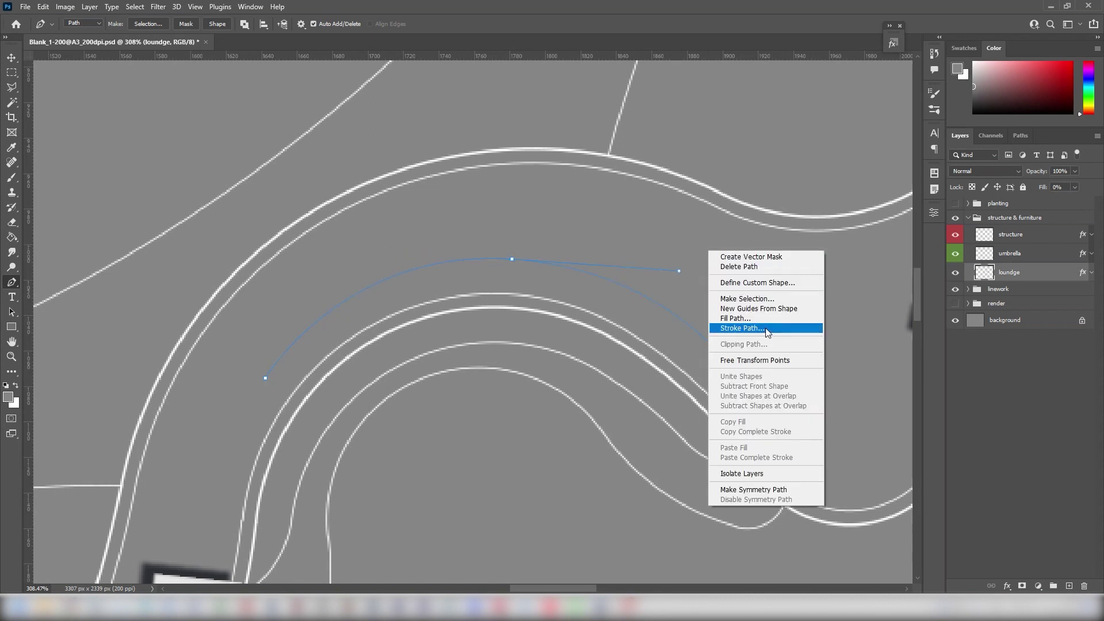
pyautogui.click(765, 328)
pyautogui.press('Return')
pyautogui.press('Return')
# - Stroke a path along the lower-left section toward the lower circle with loungers
pyautogui.hotkey('ctrl', '0')
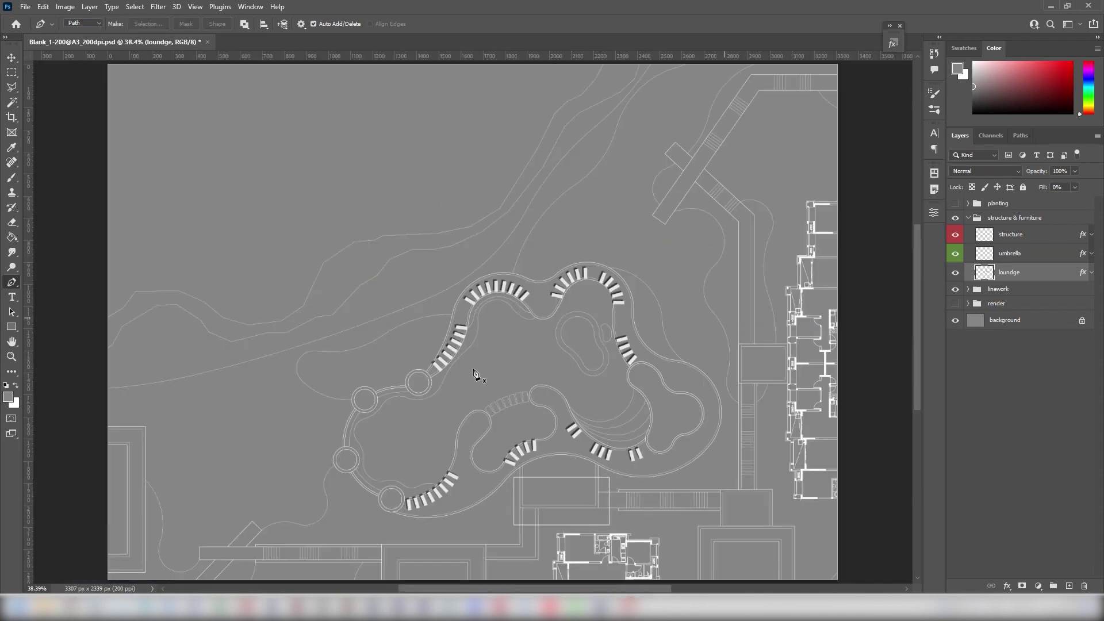
pyautogui.press('z')
pyautogui.moveTo(317, 396); pyautogui.dragTo(407, 460)
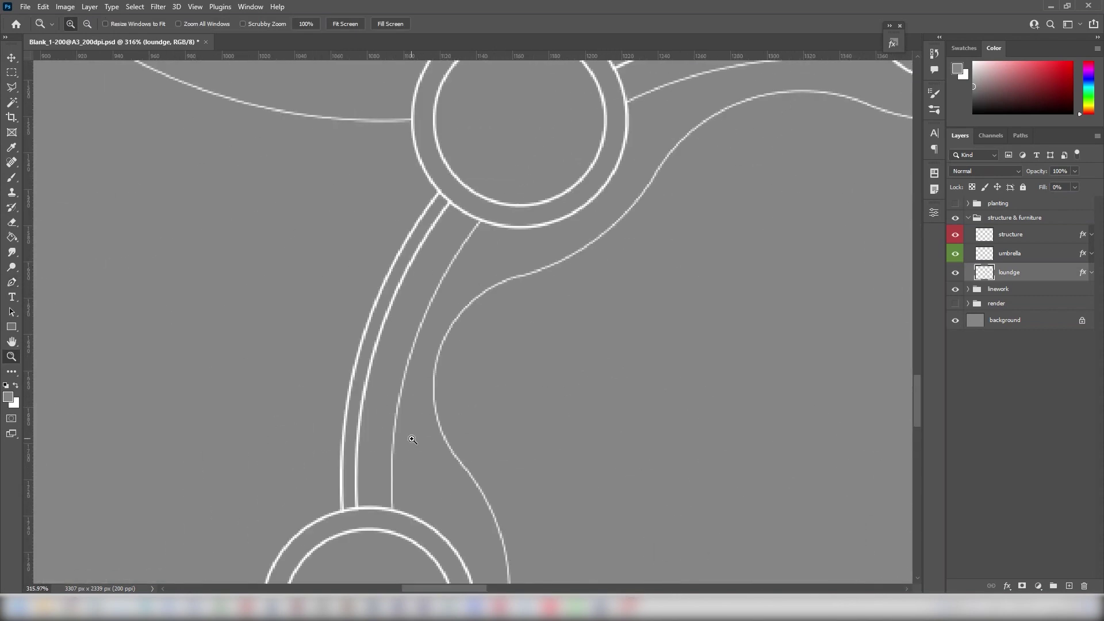
pyautogui.press('p')
pyautogui.click(350, 197)
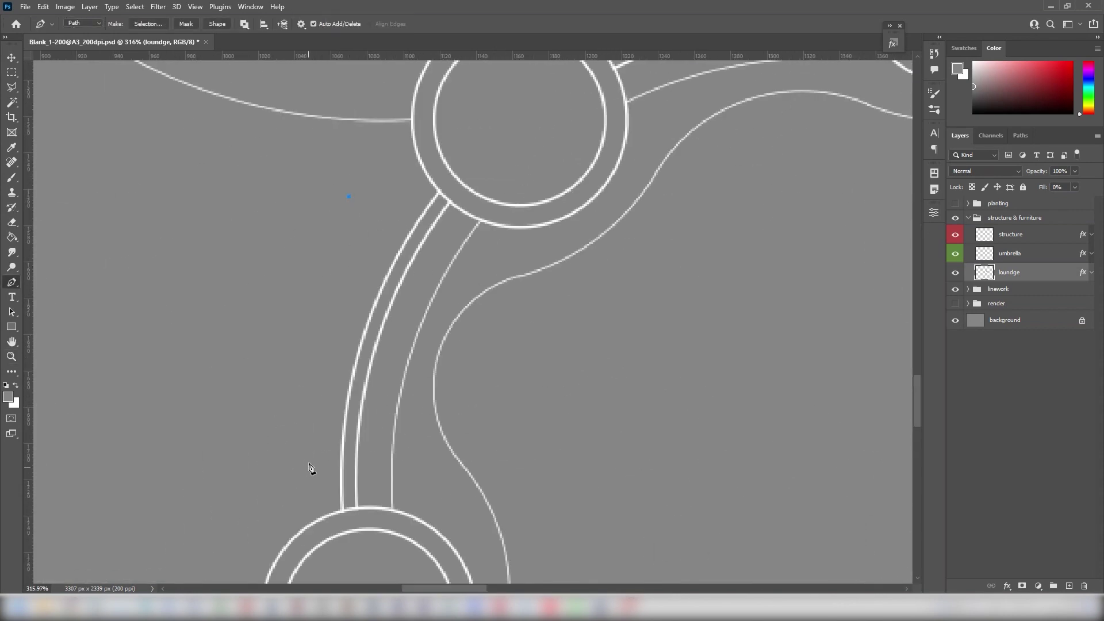
pyautogui.moveTo(302, 569); pyautogui.dragTo(303, 571)
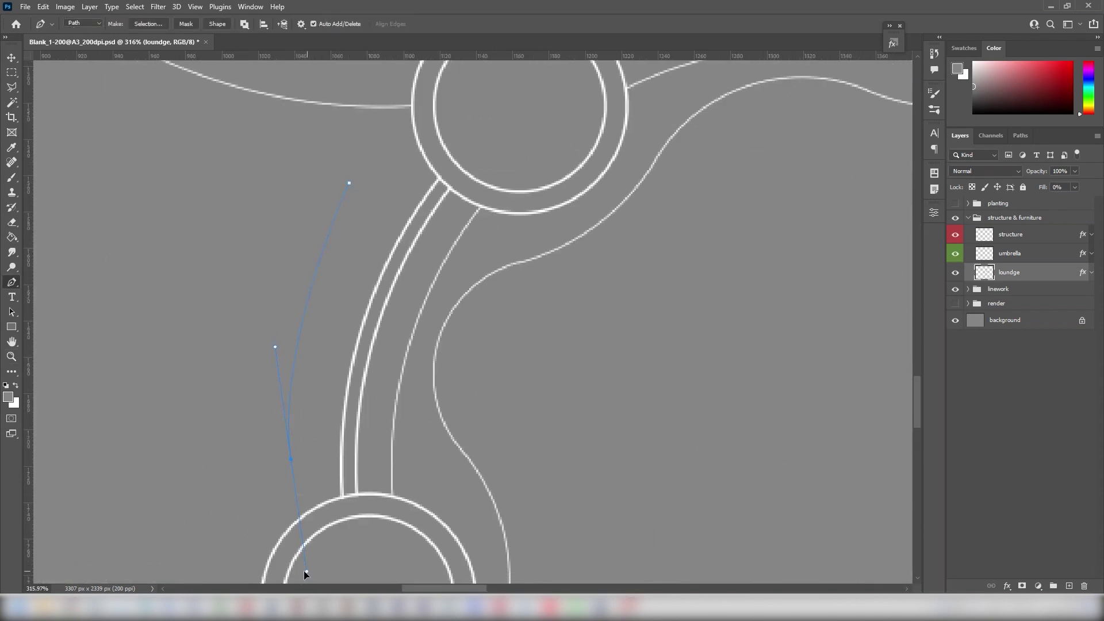
pyautogui.rightClick(389, 308)
pyautogui.click(421, 385)
pyautogui.press('Return')
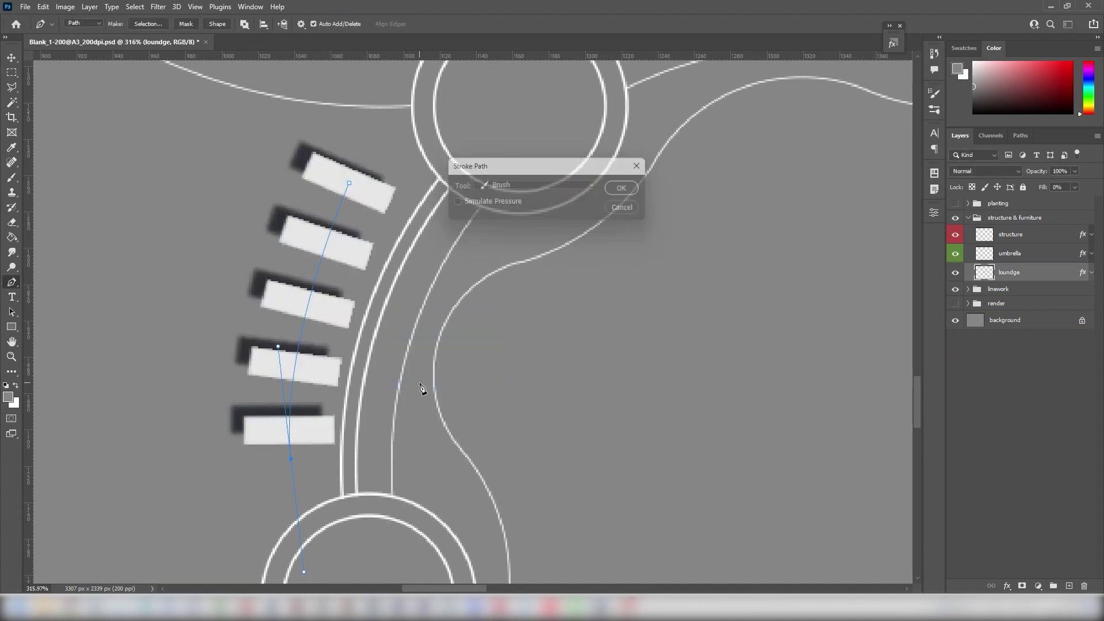
# - Erase one surplus lounge chair from the upper lounger arc
pyautogui.hotkey('ctrl', '0')
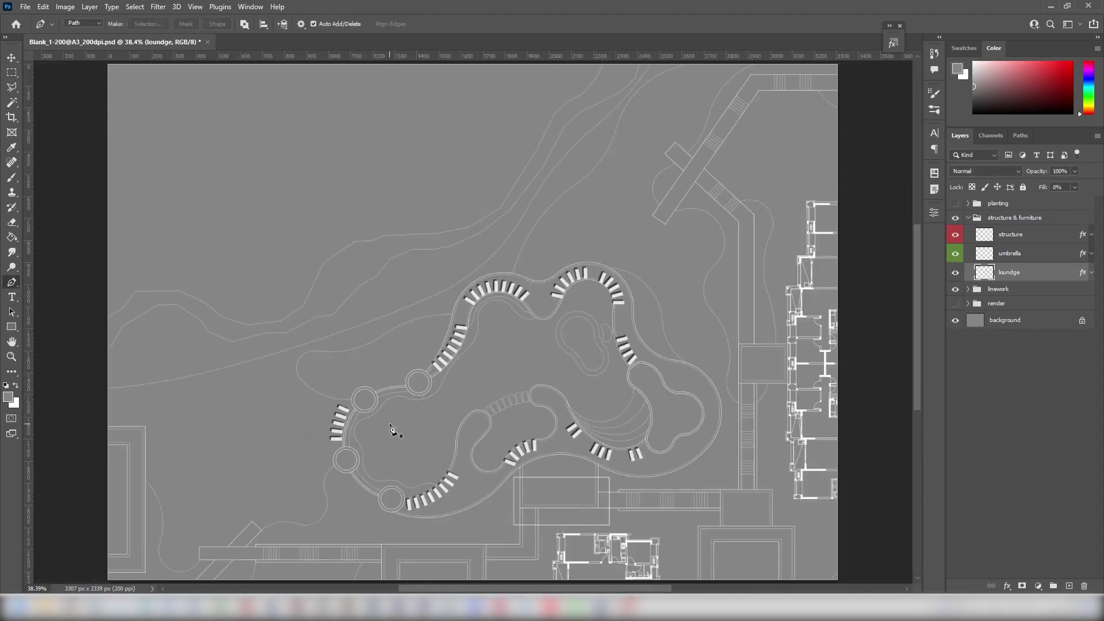
pyautogui.press('z')
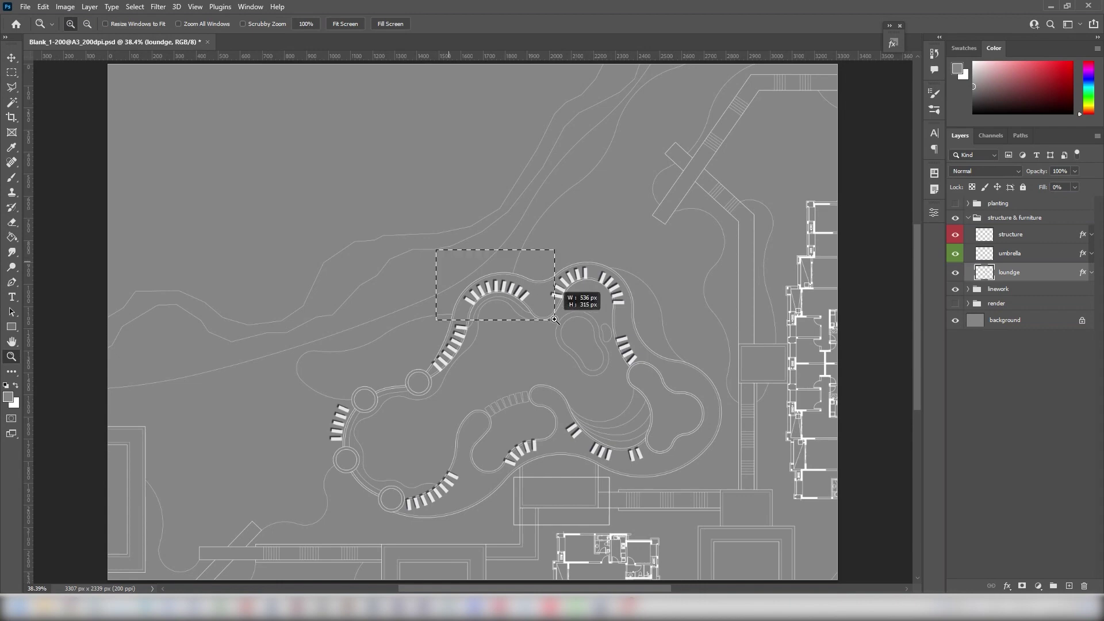
pyautogui.moveTo(433, 247); pyautogui.dragTo(560, 321)
pyautogui.press('e')
pyautogui.moveTo(484, 368); pyautogui.dragTo(480, 262)
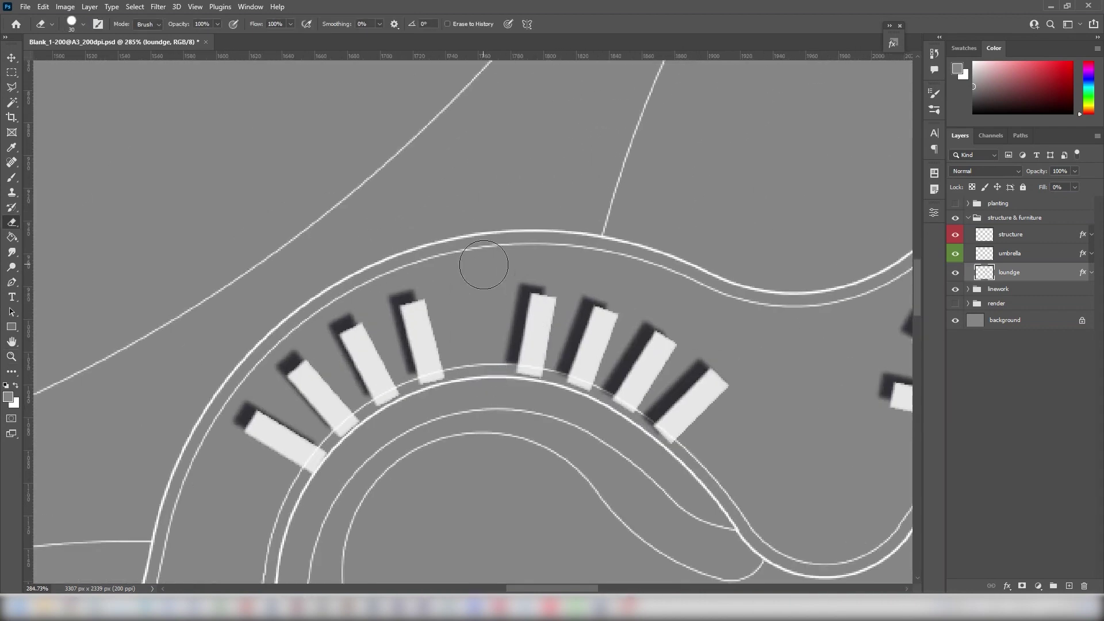
pyautogui.hotkey('ctrl', '0')
# - Pick the Umbrella brush on the umbrella layer, enlarge it, and stamp an umbrella near the lower-left circle
pyautogui.click(1030, 253)
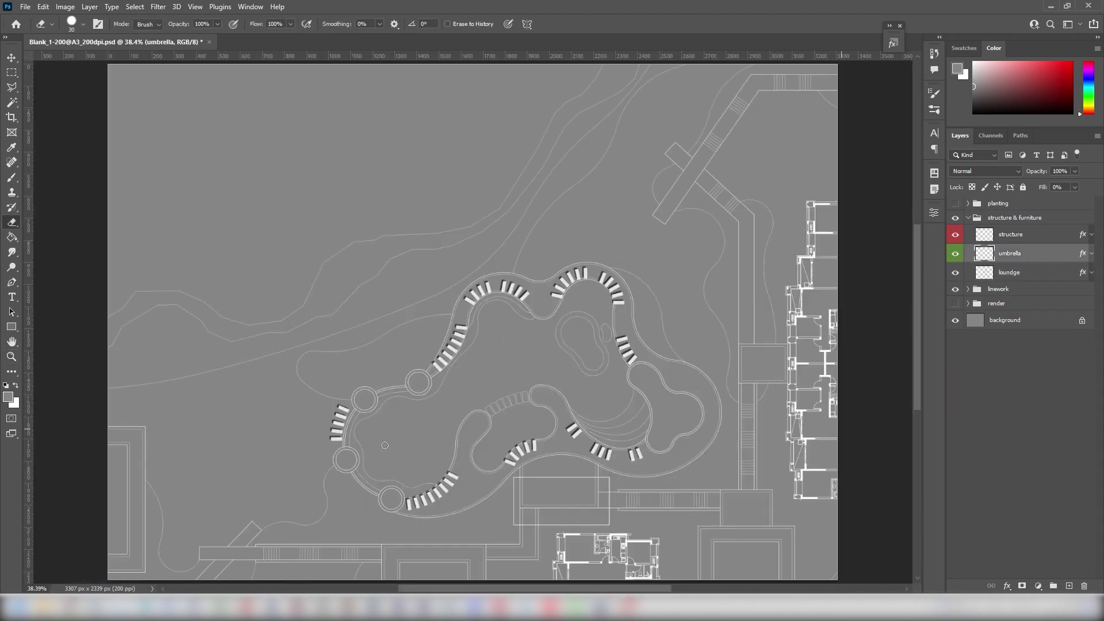
pyautogui.press('b')
pyautogui.rightClick(425, 403)
pyautogui.click(775, 451)
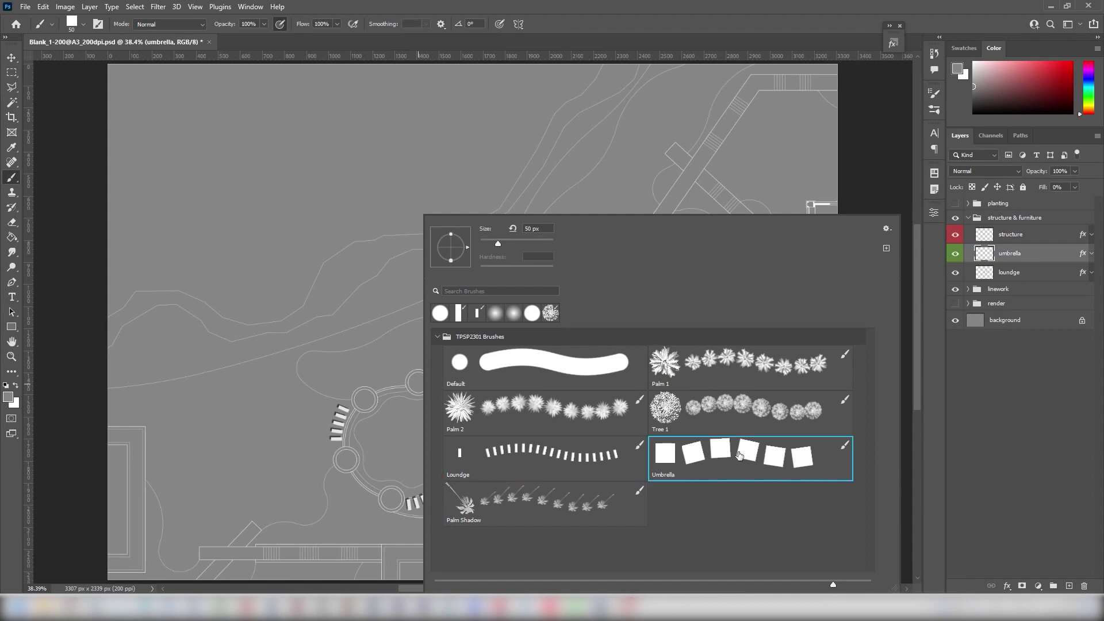
pyautogui.click(666, 5)
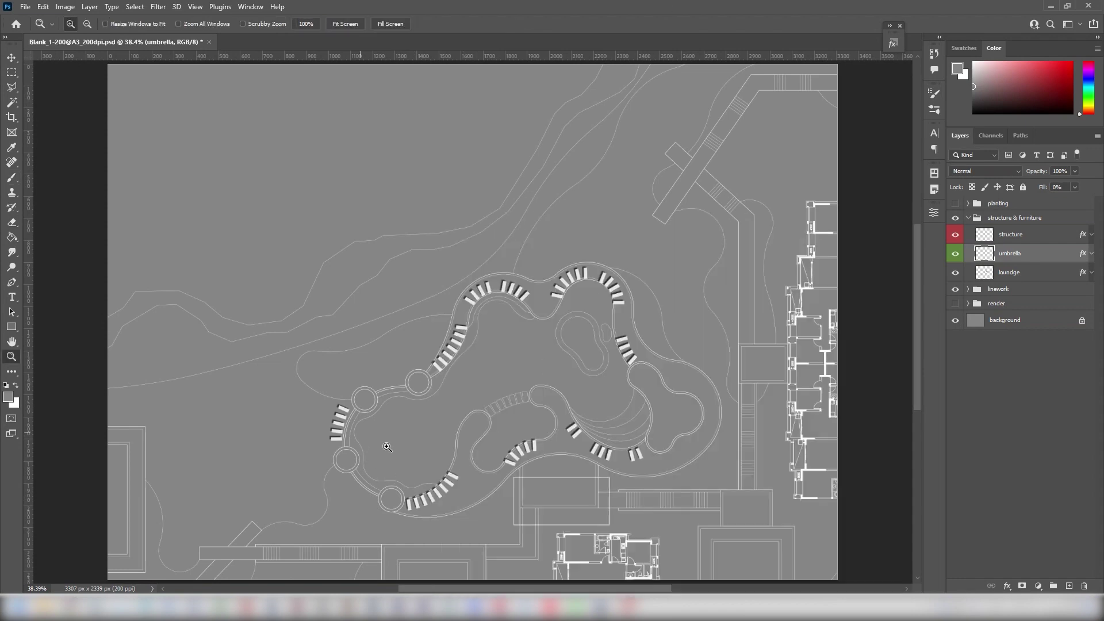
pyautogui.moveTo(360, 432); pyautogui.dragTo(507, 519)
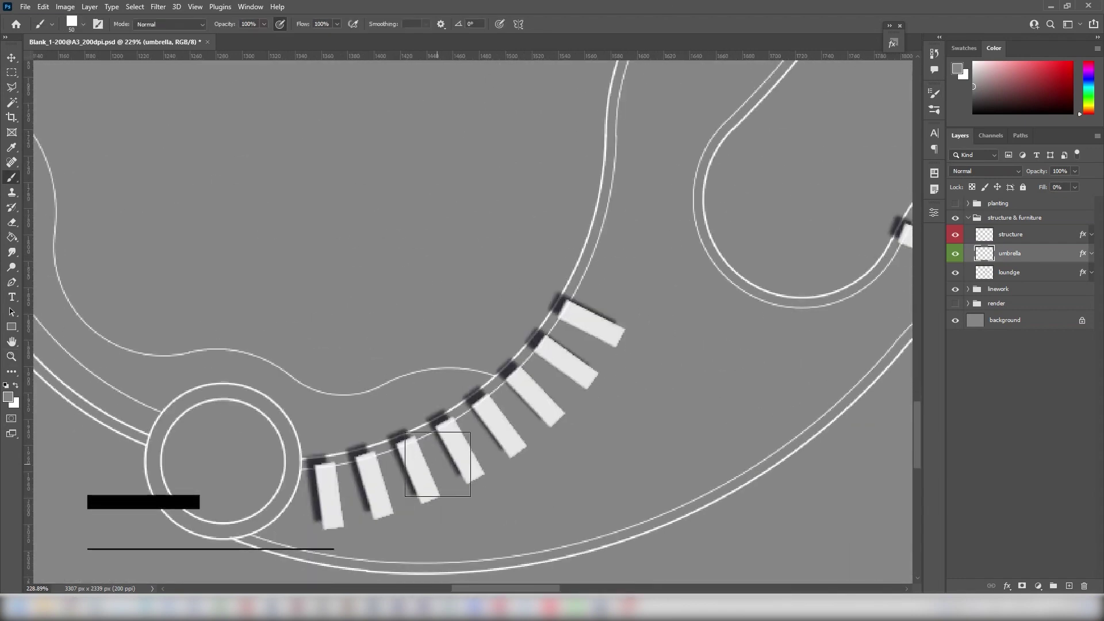
pyautogui.press(']')
pyautogui.click(392, 477)
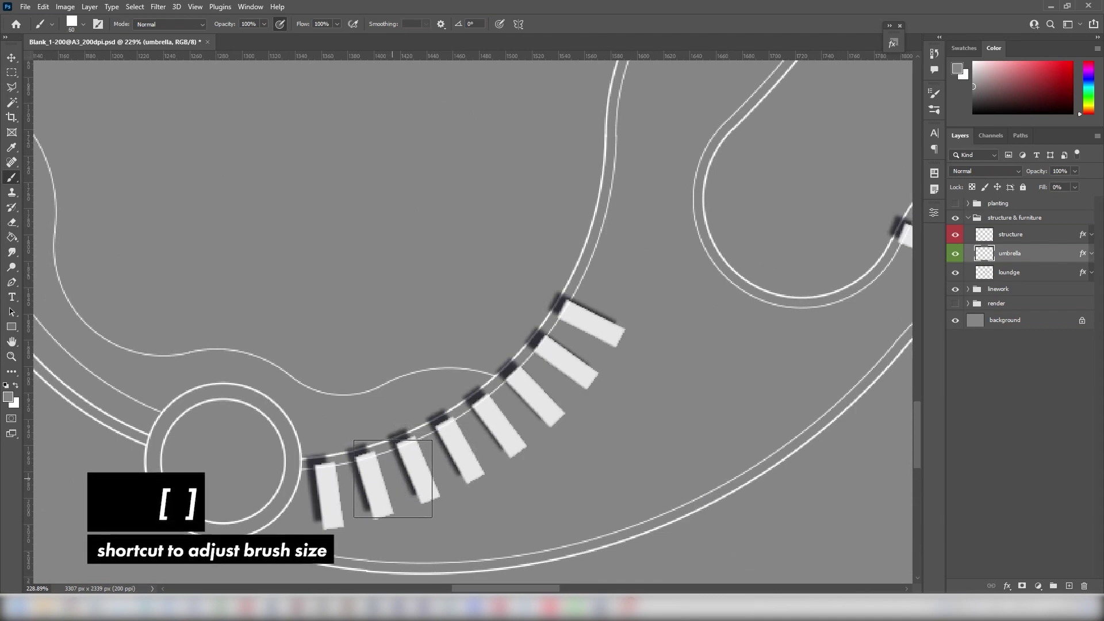
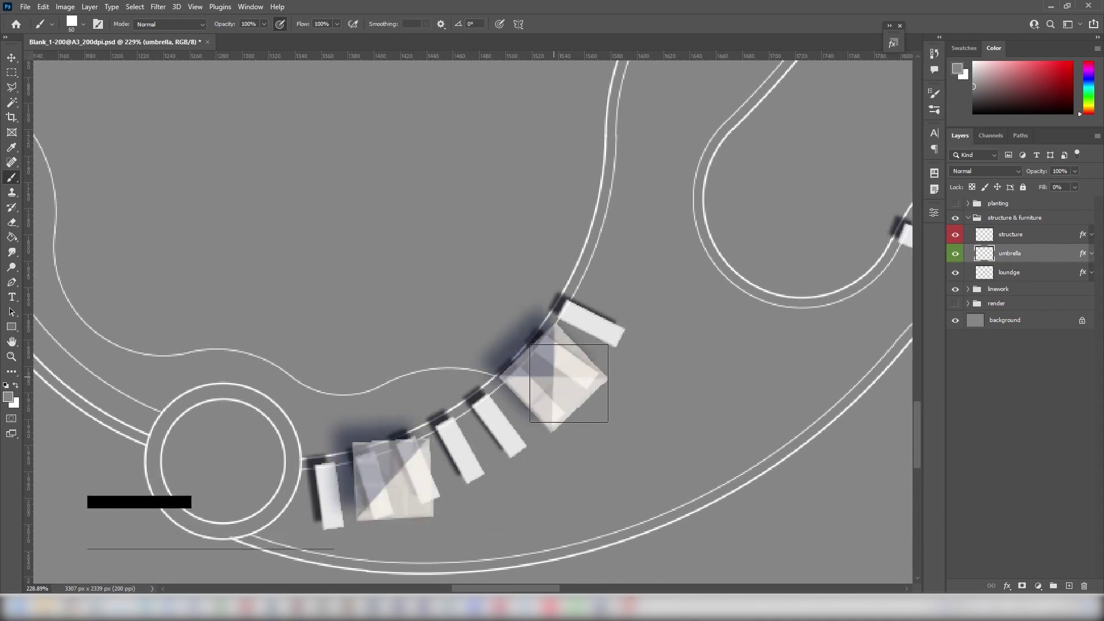
# - Stamp square umbrellas over the first lounger groups along the curved pool path
pyautogui.moveTo(554, 377); pyautogui.dragTo(145, 463)
pyautogui.click(297, 435)
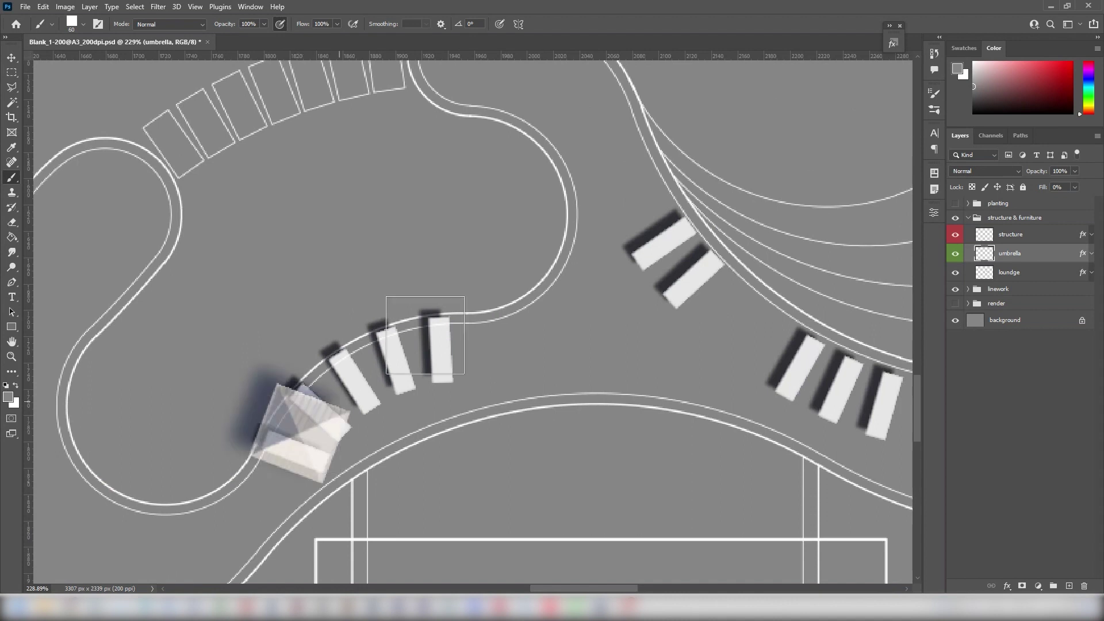
pyautogui.click(418, 351)
pyautogui.moveTo(754, 345); pyautogui.dragTo(514, 354)
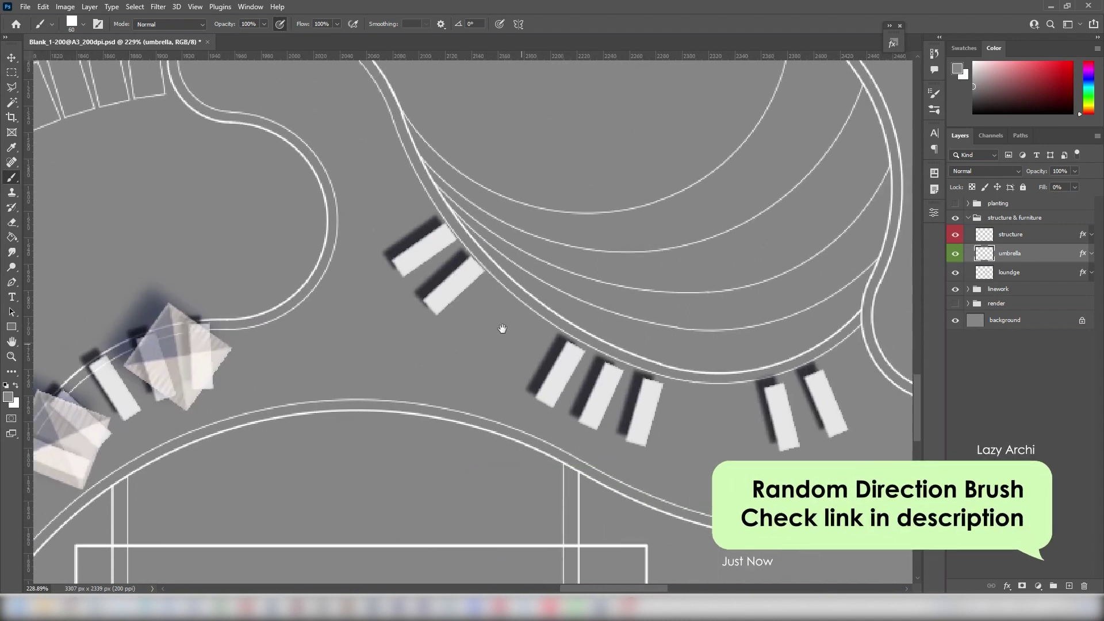
pyautogui.click(436, 268)
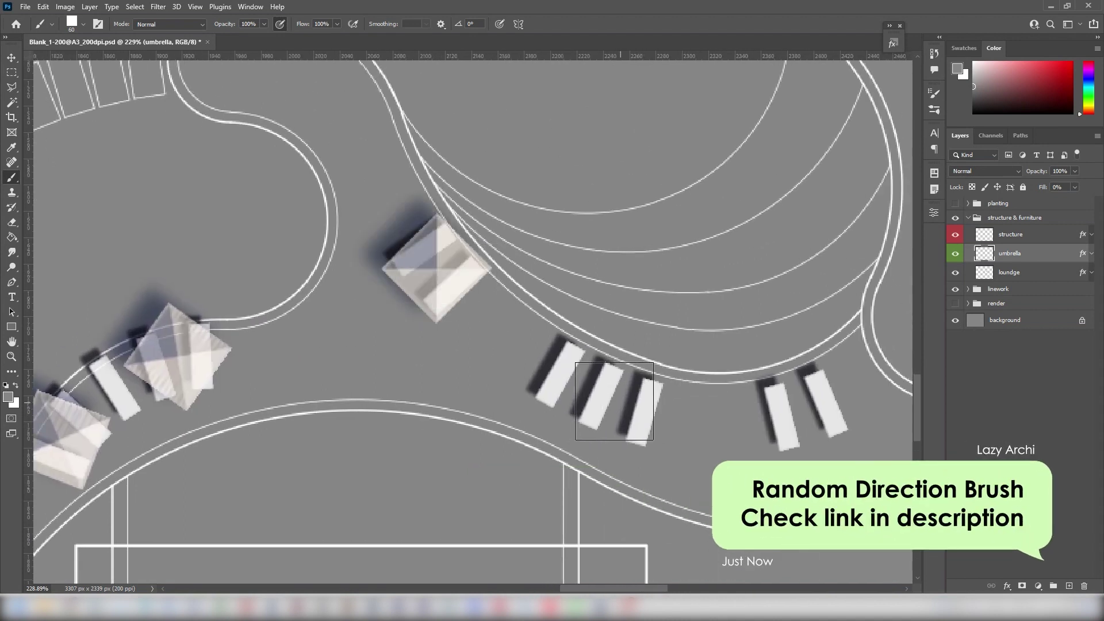
pyautogui.click(581, 385)
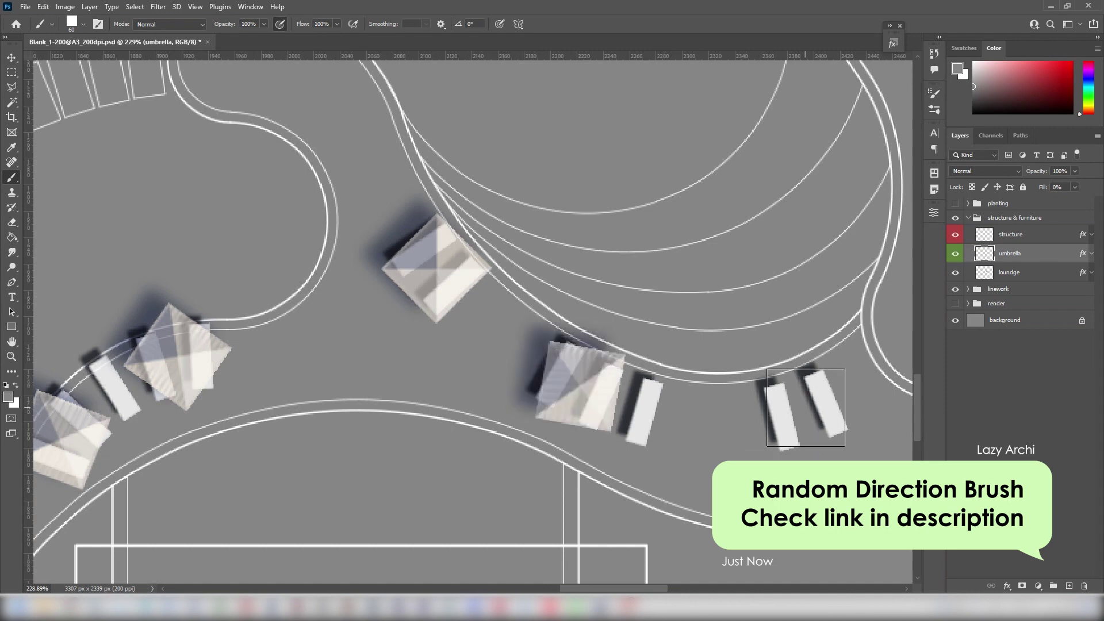
pyautogui.click(802, 405)
pyautogui.moveTo(762, 265); pyautogui.dragTo(501, 173)
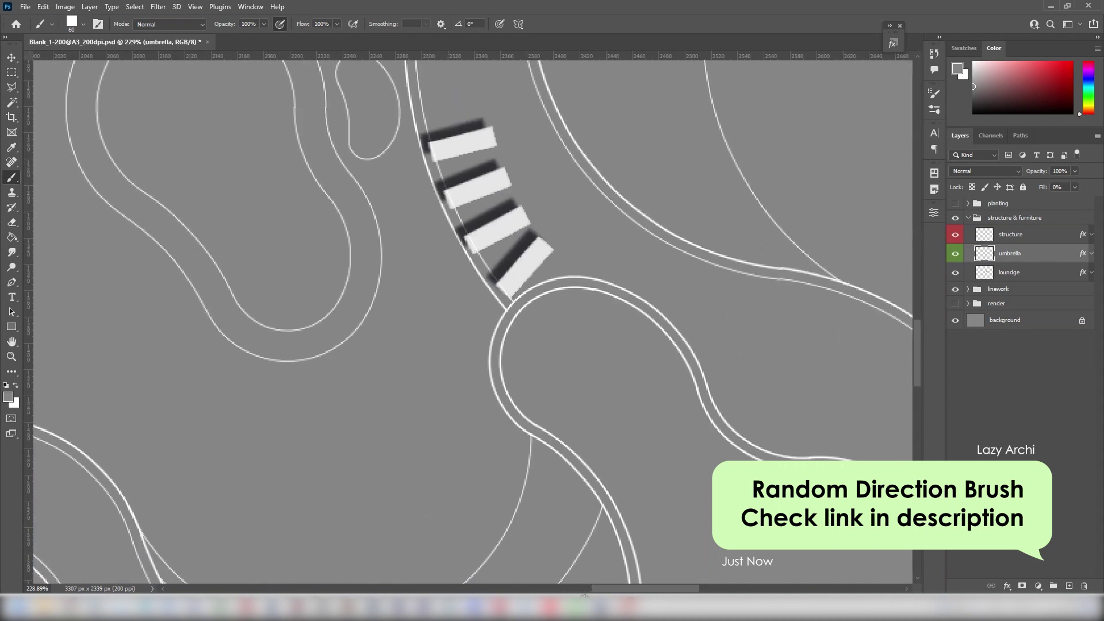
pyautogui.click(506, 256)
pyautogui.click(466, 167)
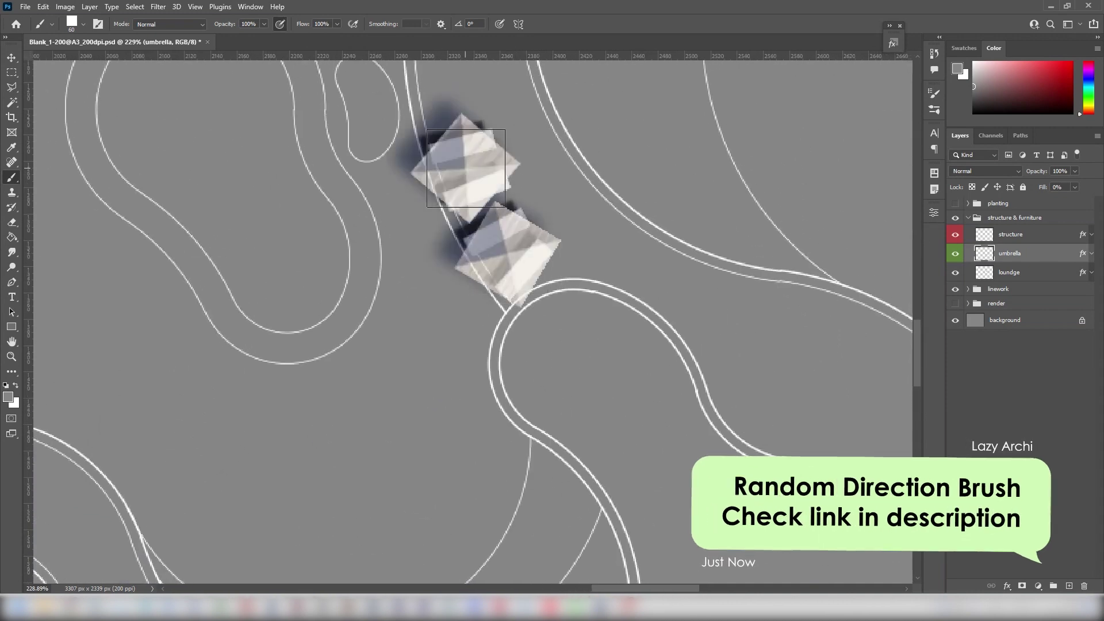
# - Stamp more umbrellas over the next lounger rows further along the path
pyautogui.moveTo(466, 166); pyautogui.dragTo(761, 386)
pyautogui.click(761, 385)
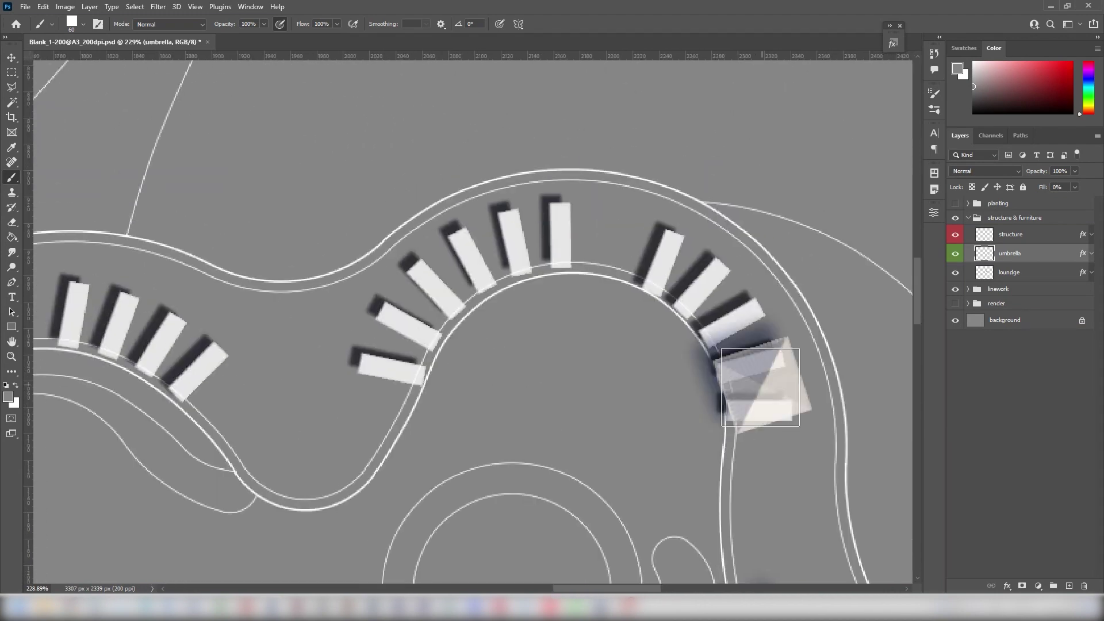
pyautogui.click(697, 269)
pyautogui.click(537, 230)
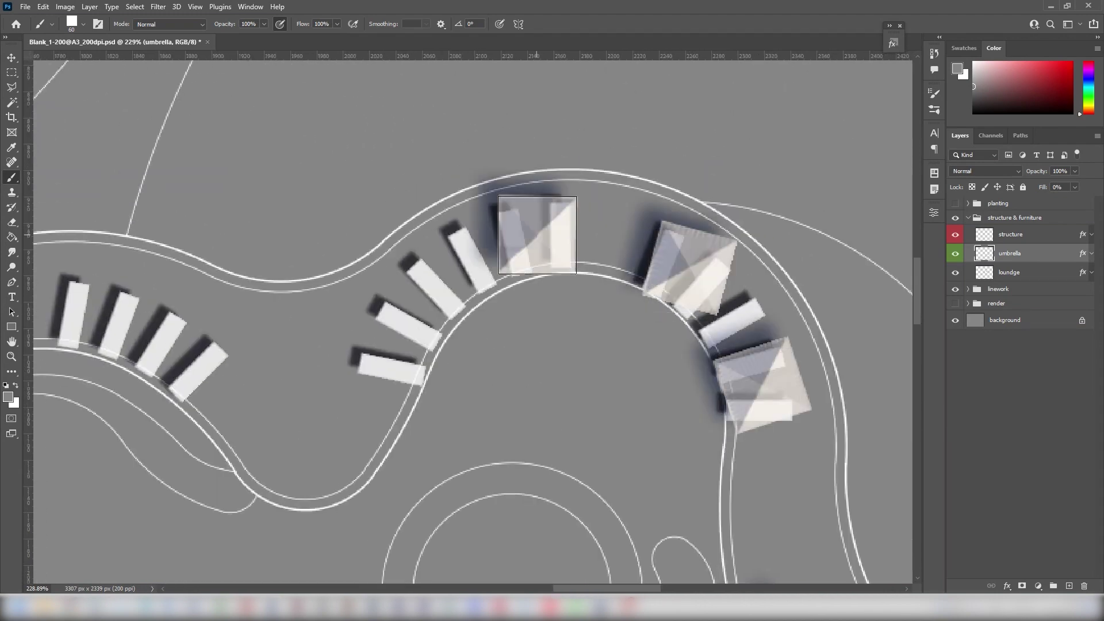
pyautogui.click(414, 306)
pyautogui.moveTo(346, 406); pyautogui.dragTo(527, 380)
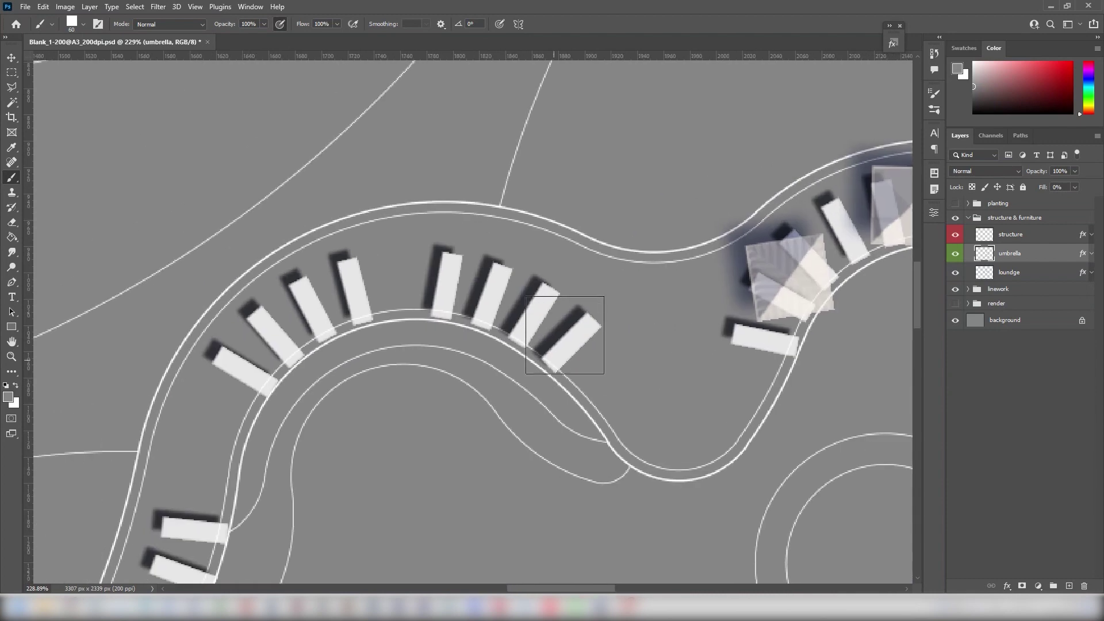
pyautogui.click(555, 325)
pyautogui.click(469, 286)
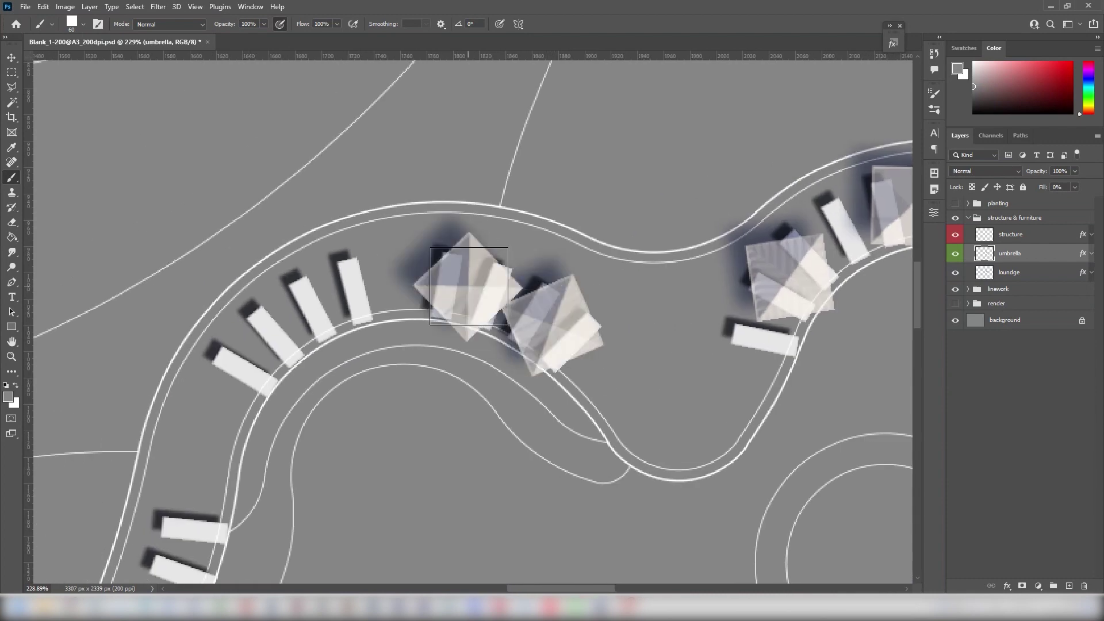
pyautogui.click(259, 350)
# - Finish stamping umbrellas over the lower loungers by the round planters
pyautogui.moveTo(227, 478); pyautogui.dragTo(459, 233)
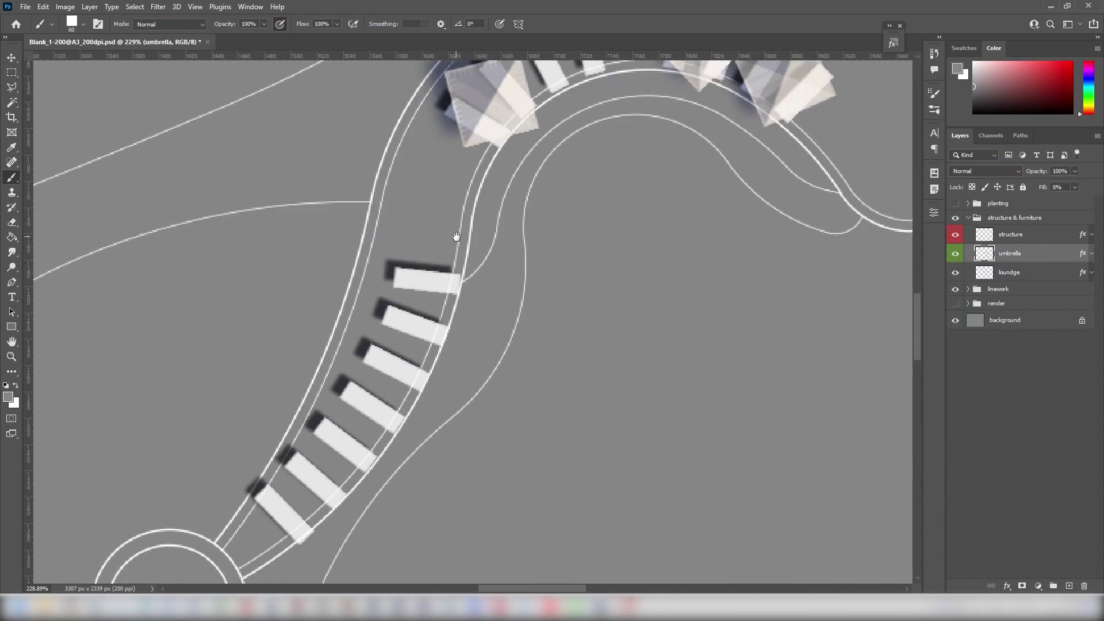
pyautogui.click(425, 304)
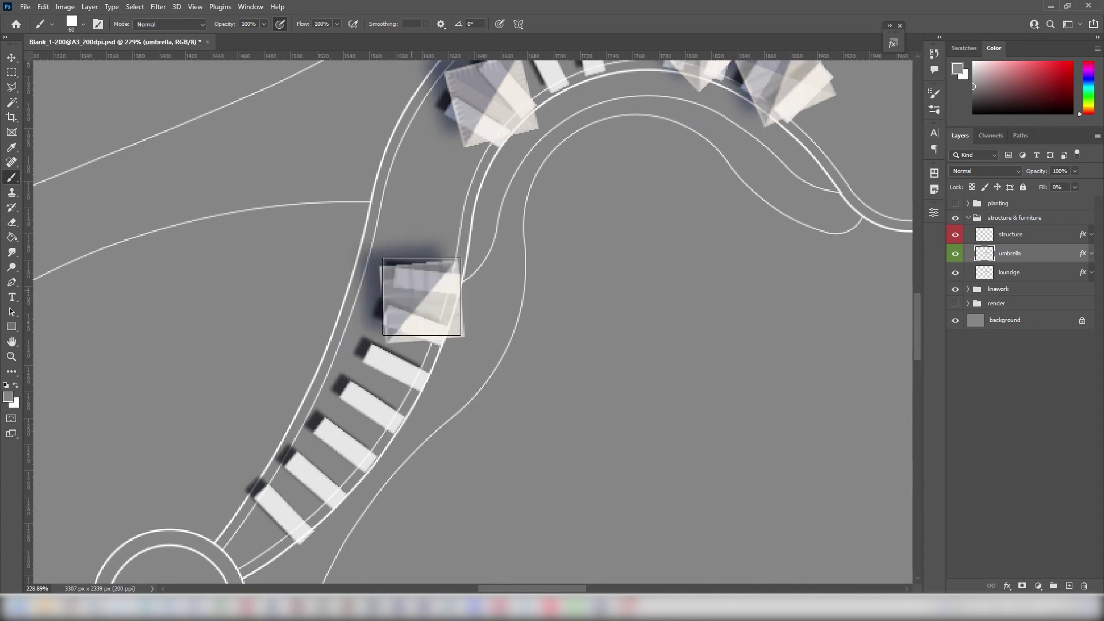
pyautogui.moveTo(236, 551); pyautogui.dragTo(593, 104)
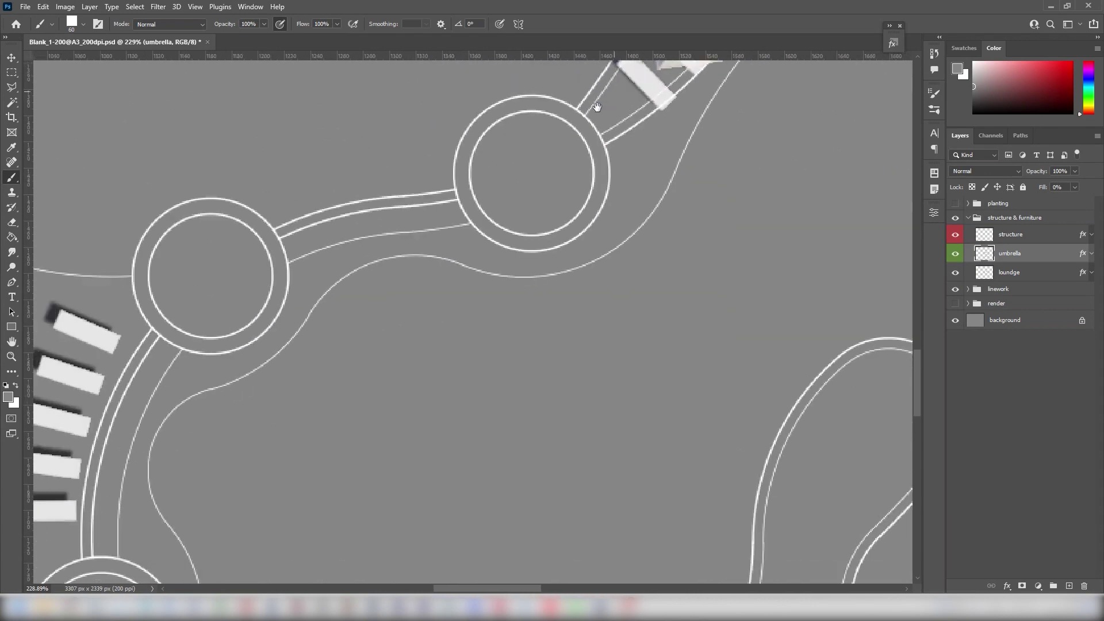
pyautogui.moveTo(152, 494); pyautogui.dragTo(436, 459)
pyautogui.click(361, 320)
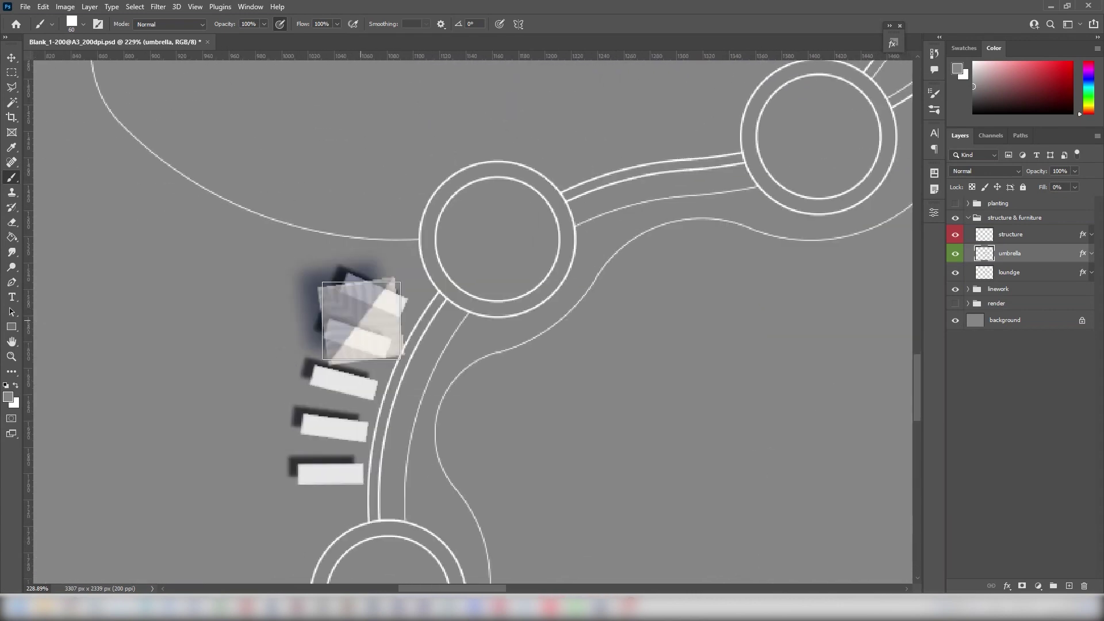
pyautogui.click(330, 444)
# - Fill the rectangular deck below the pool with wood texture on the structure layer
pyautogui.hotkey('ctrl', '0')
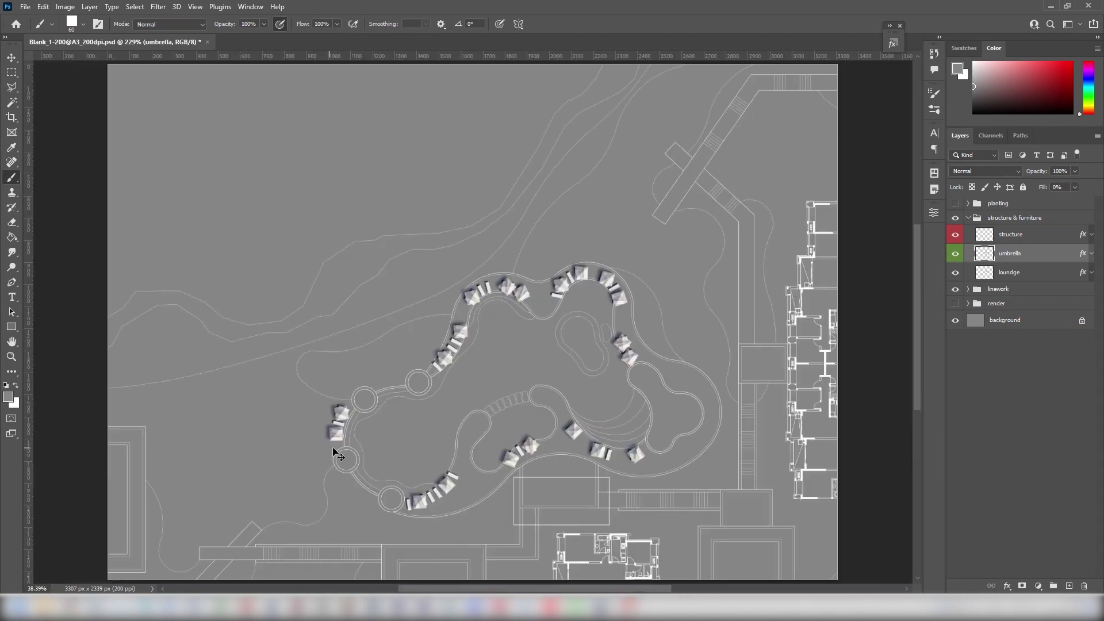
pyautogui.click(1016, 236)
pyautogui.press('z')
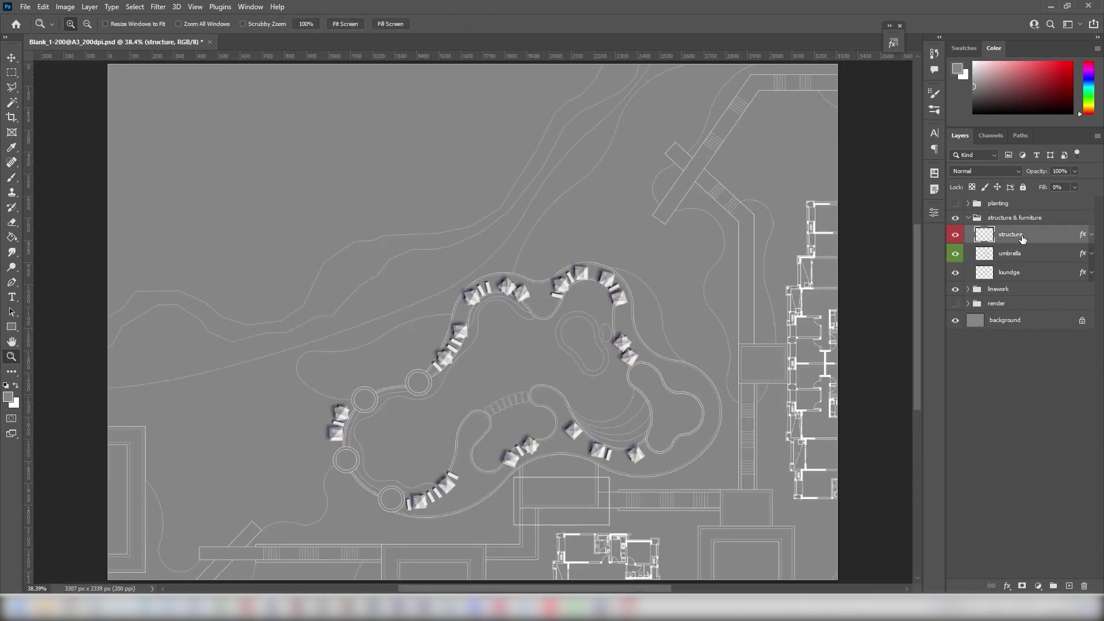
pyautogui.moveTo(577, 512); pyautogui.dragTo(648, 537)
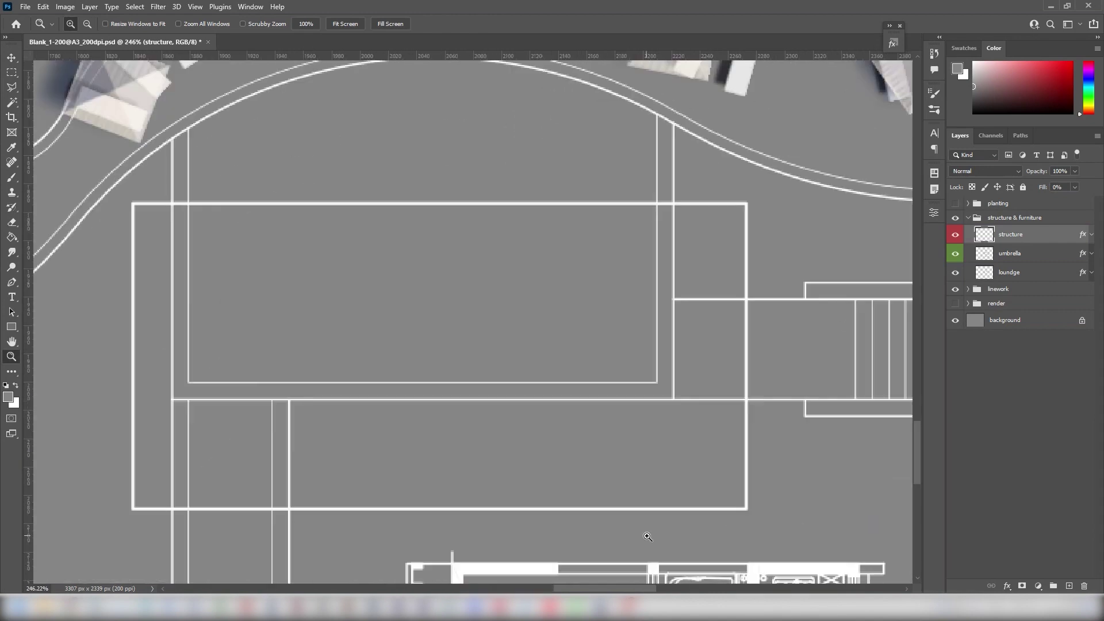
pyautogui.press('m')
pyautogui.moveTo(133, 205); pyautogui.dragTo(747, 509)
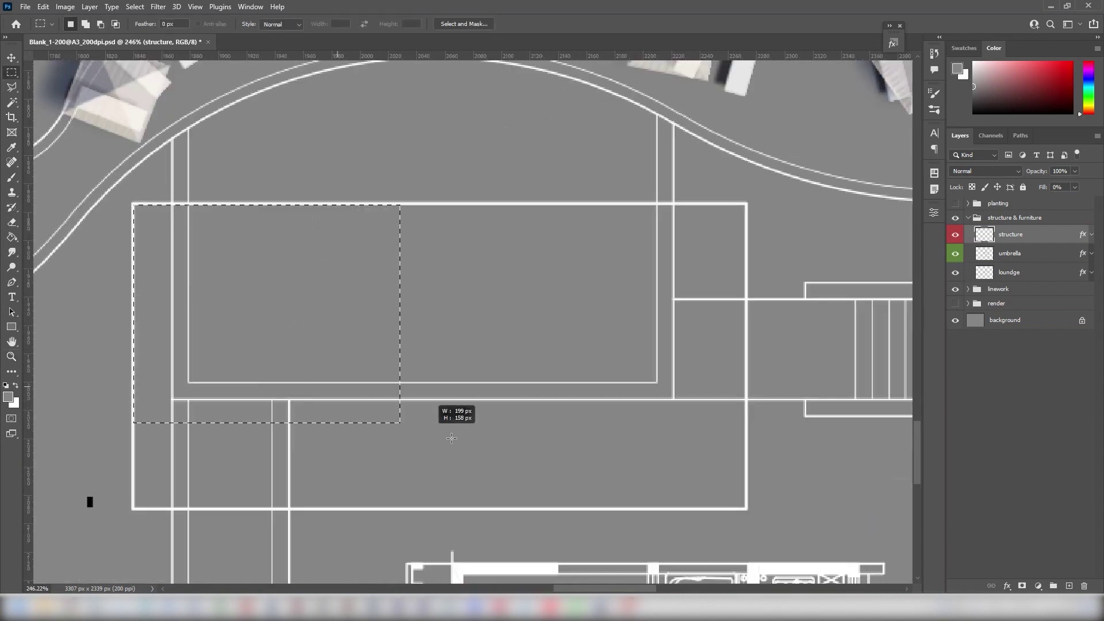
pyautogui.hotkey('alt', 'Delete')
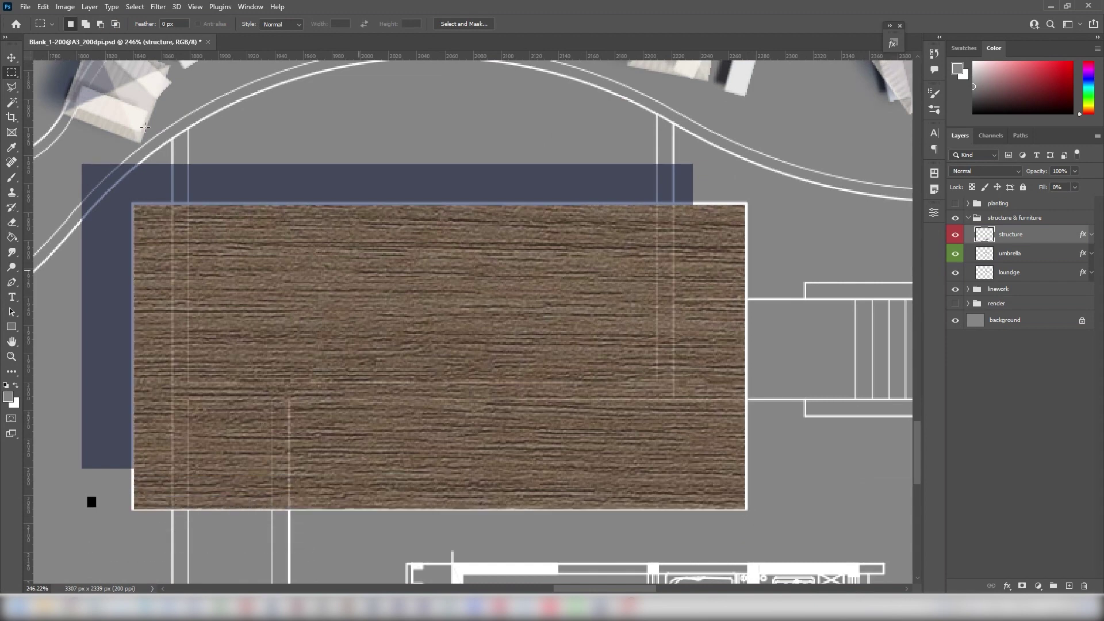
# - Add evenly spaced horizontal plank lines down the whole deck
pyautogui.moveTo(108, 220)
pyautogui.mouseDown()
pyautogui.moveTo(805, 235)
pyautogui.moveTo(785, 220)
pyautogui.mouseUp()
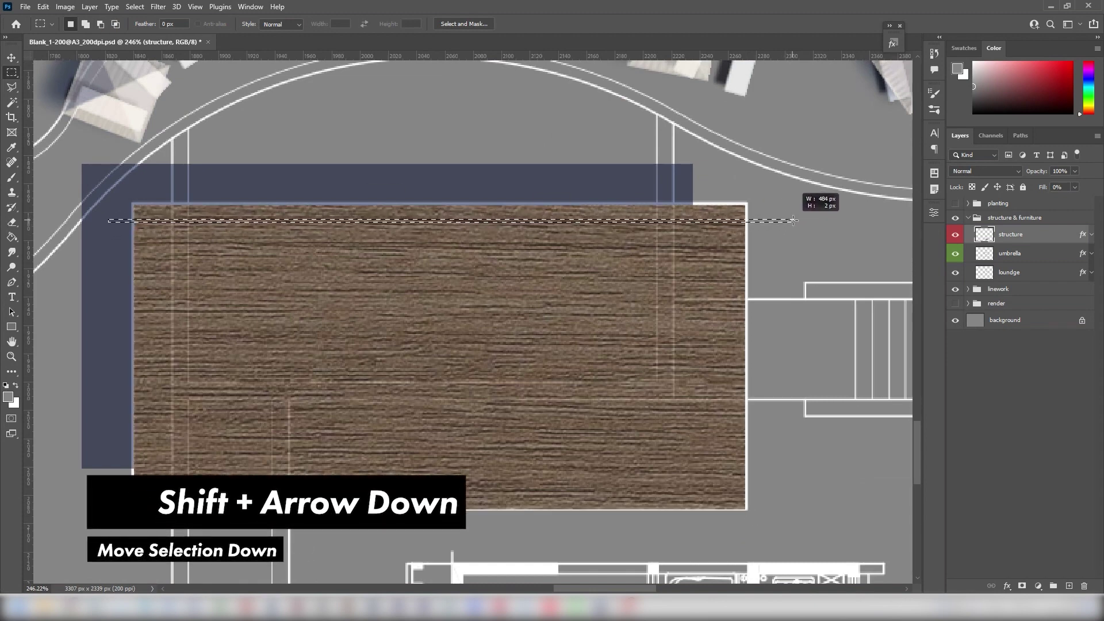
pyautogui.moveTo(785, 220); pyautogui.dragTo(794, 222)
pyautogui.hotkey('shift', 'Down')
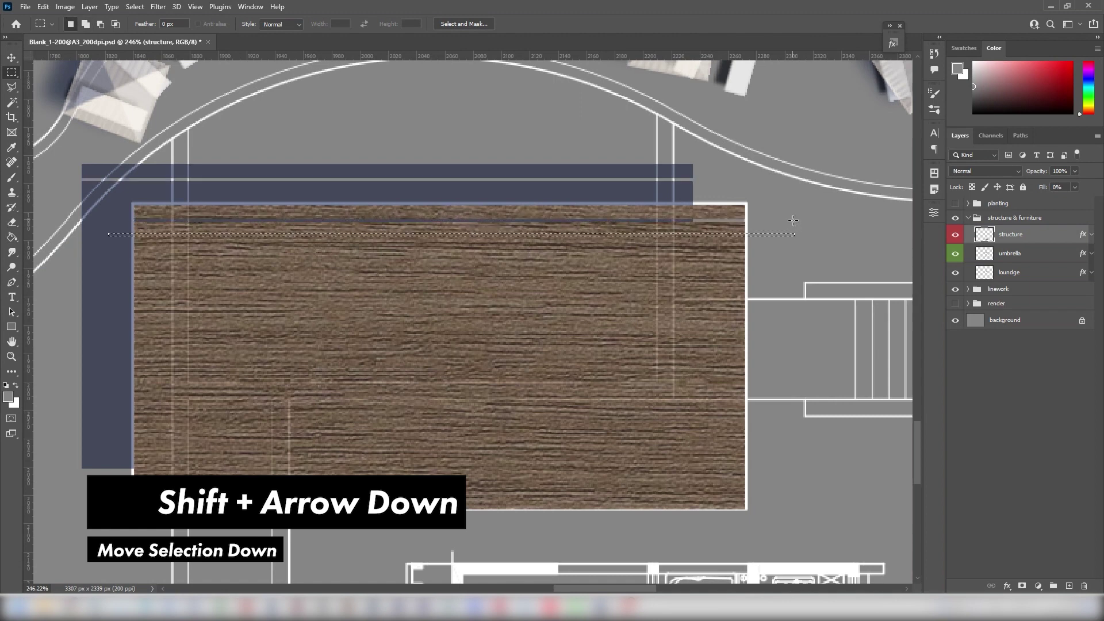
pyautogui.hotkey('shift', 'Down')
pyautogui.hotkey('shift', 'Down')
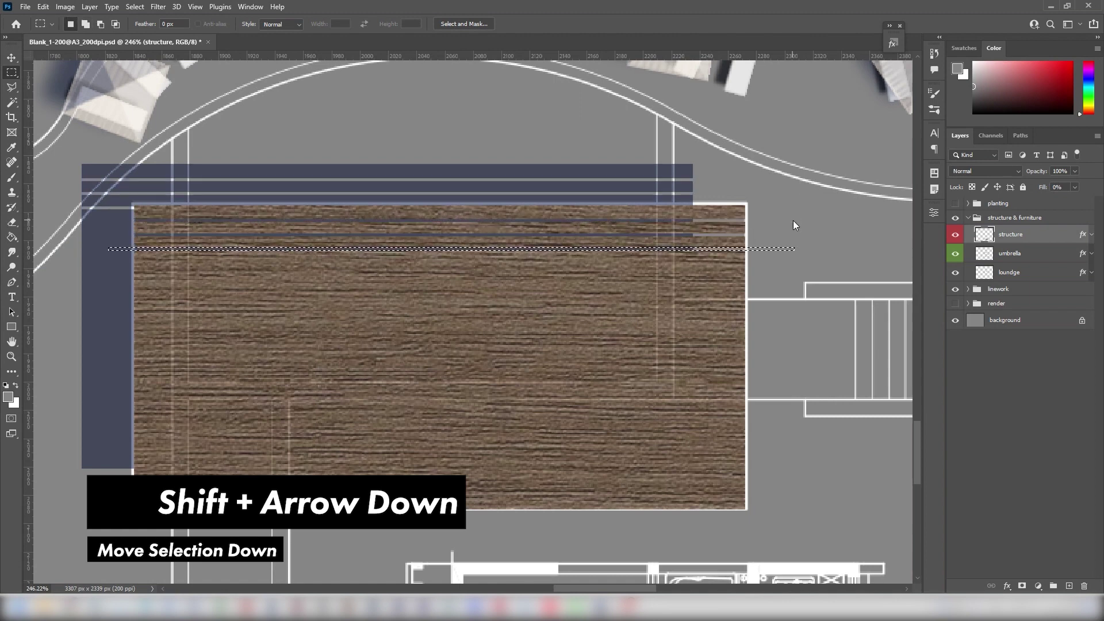
pyautogui.hotkey('shift', 'Down')
pyautogui.hotkey('shift', 'Down')
pyautogui.hotkey('shift', 'Down')
pyautogui.hotkey('shift', 'Down')
pyautogui.hotkey('shift', 'Down')
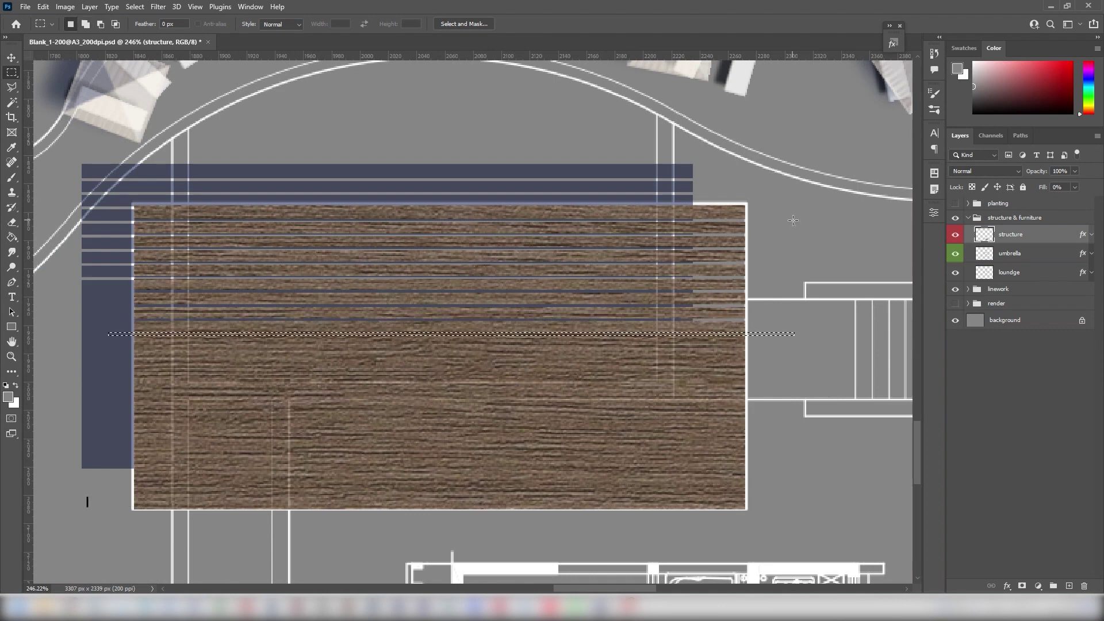
pyautogui.hotkey('shift', 'Down')
pyautogui.hotkey('shift', 'Down')
pyautogui.hotkey('shift', 'Down')
pyautogui.hotkey('shift', 'Down')
pyautogui.hotkey('ctrl', 'alt', 'shift', 'Down')
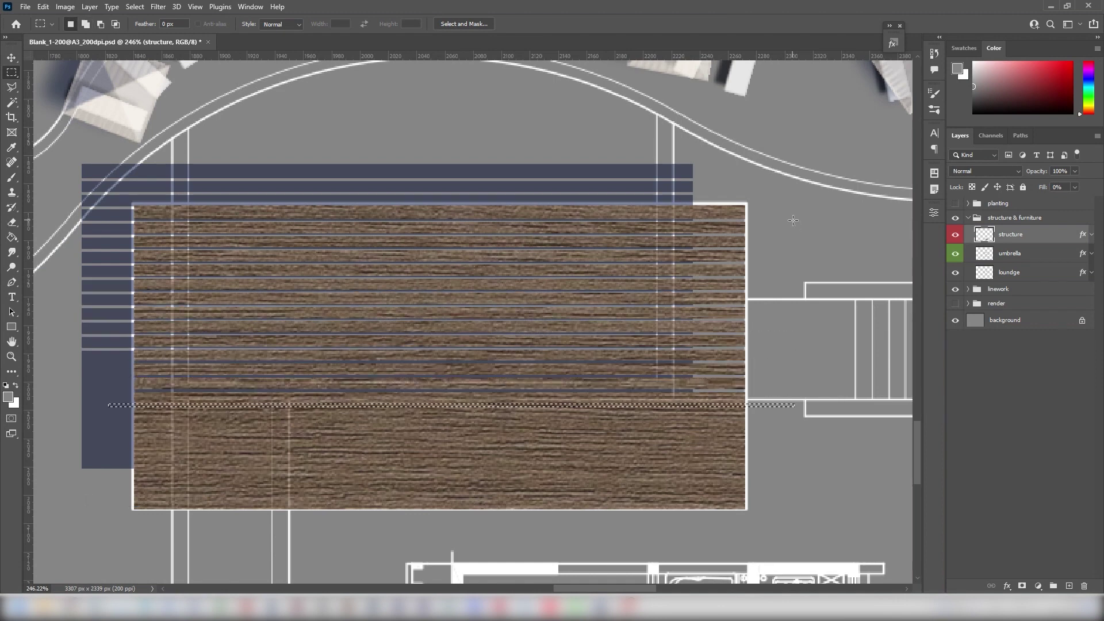
pyautogui.hotkey('ctrl', 'alt', 'shift', 'Down')
pyautogui.hotkey('ctrl', 'alt', 'shift', 'Down')
pyautogui.hotkey('ctrl', 'alt', 'shift', 'Down')
pyautogui.hotkey('ctrl', 'alt', 'shift', 'Down')
pyautogui.hotkey('ctrl', 'alt', 'shift', 'Down')
pyautogui.hotkey('ctrl', 'alt', 'shift', 'Down')
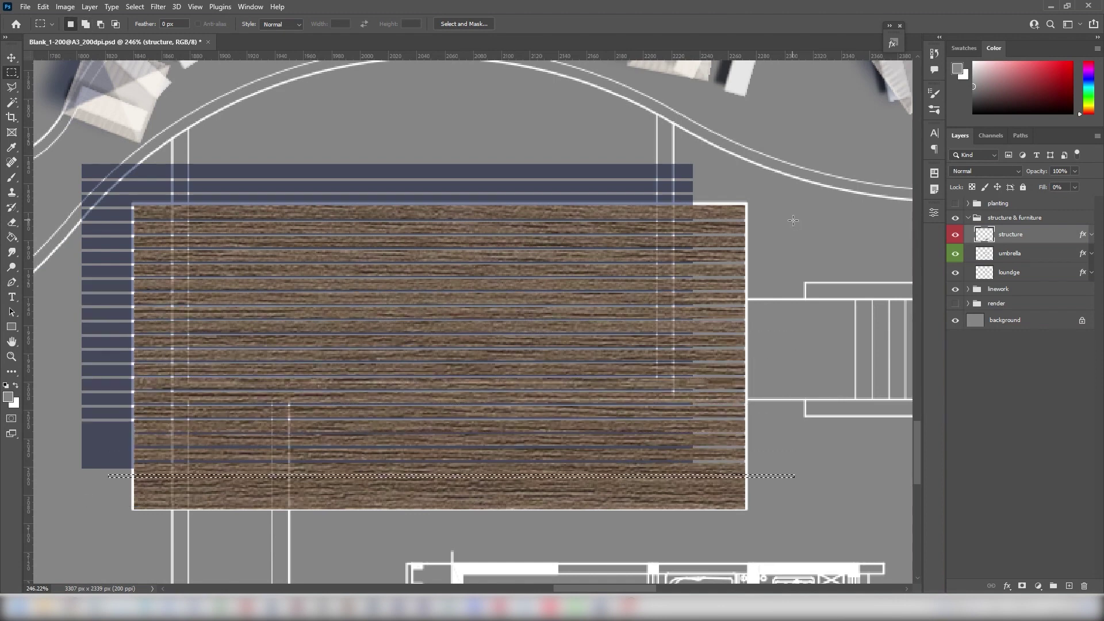
pyautogui.hotkey('ctrl', 'alt', 'shift', 'Down')
pyautogui.hotkey('ctrl', 'd')
pyautogui.press('v')
pyautogui.hotkey('ctrl', '0')
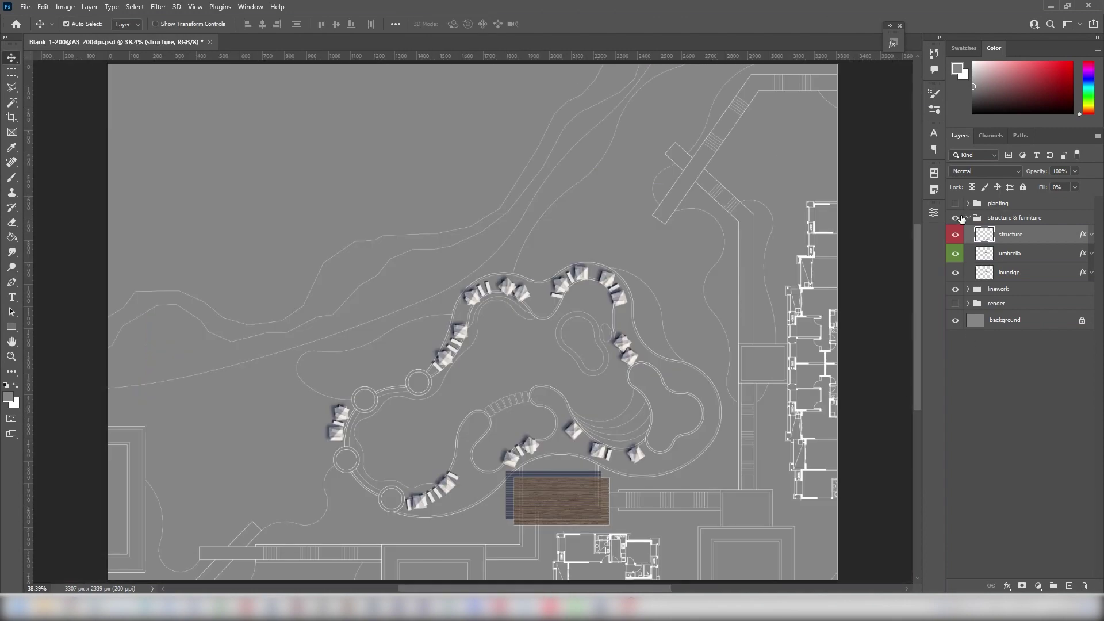
# - Hide the structure & furniture group and set up the Palm 1 brush at 250 px on palm 1
pyautogui.click(969, 218)
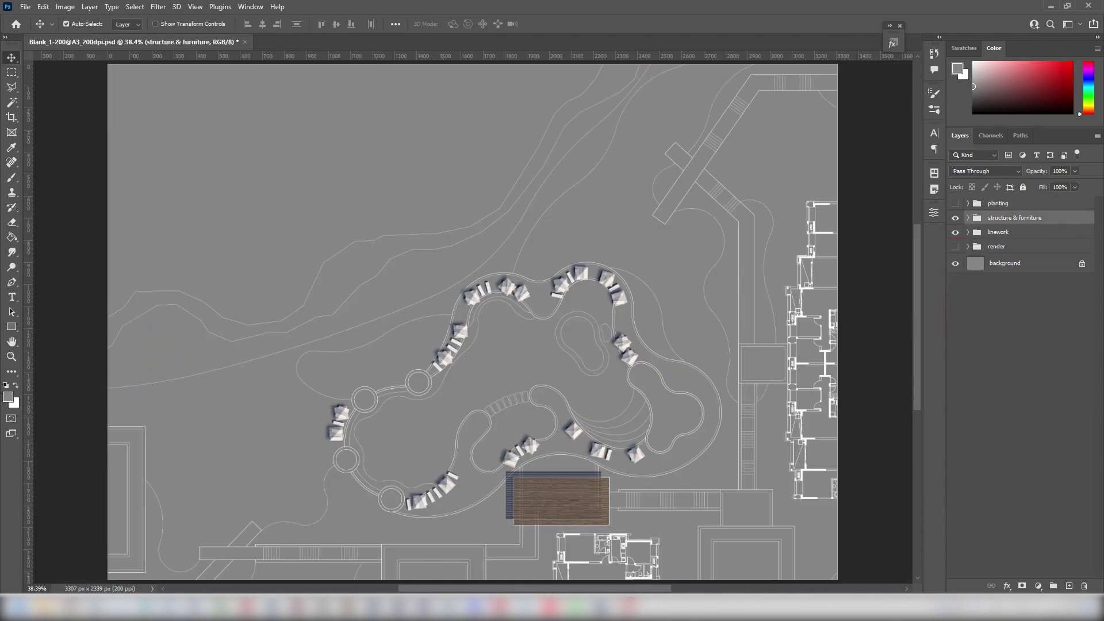
pyautogui.click(956, 218)
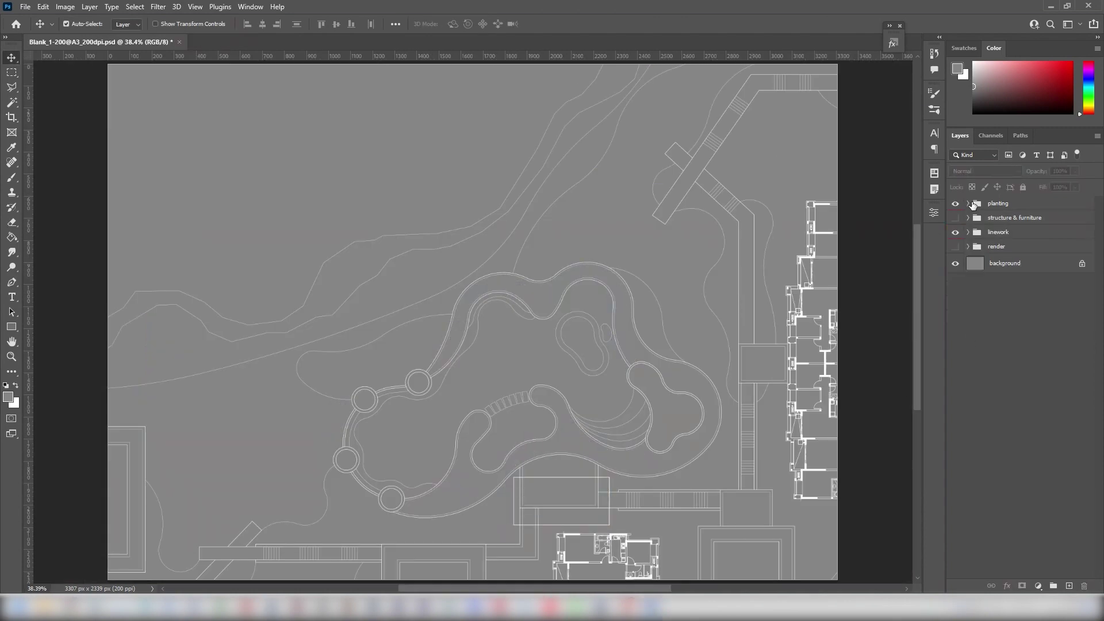
pyautogui.click(972, 205)
pyautogui.click(1016, 229)
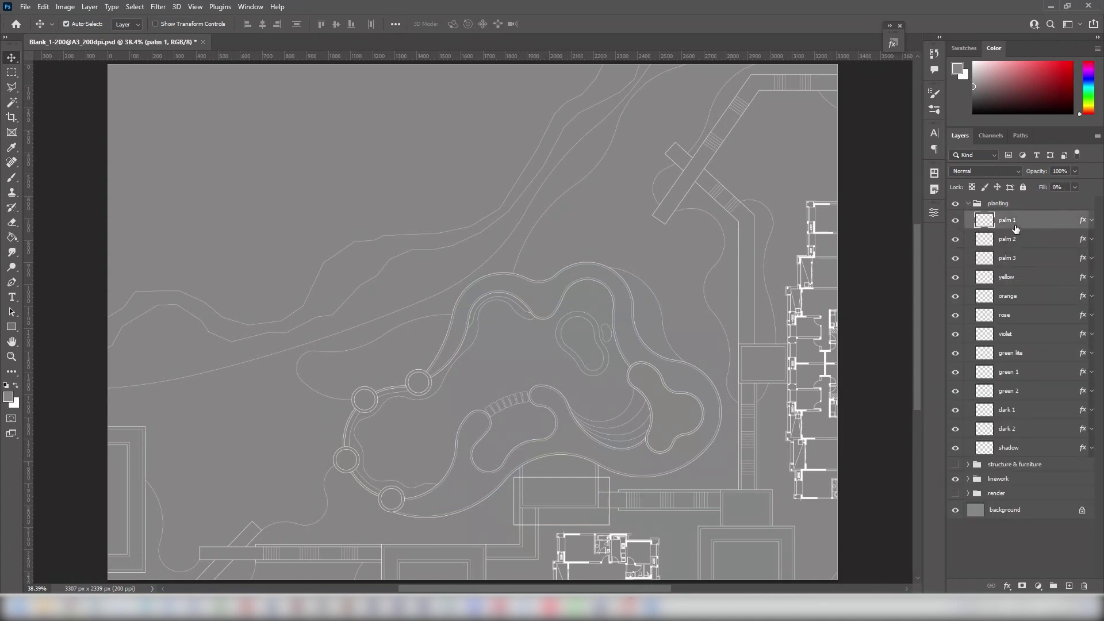
pyautogui.press('b')
pyautogui.rightClick(494, 297)
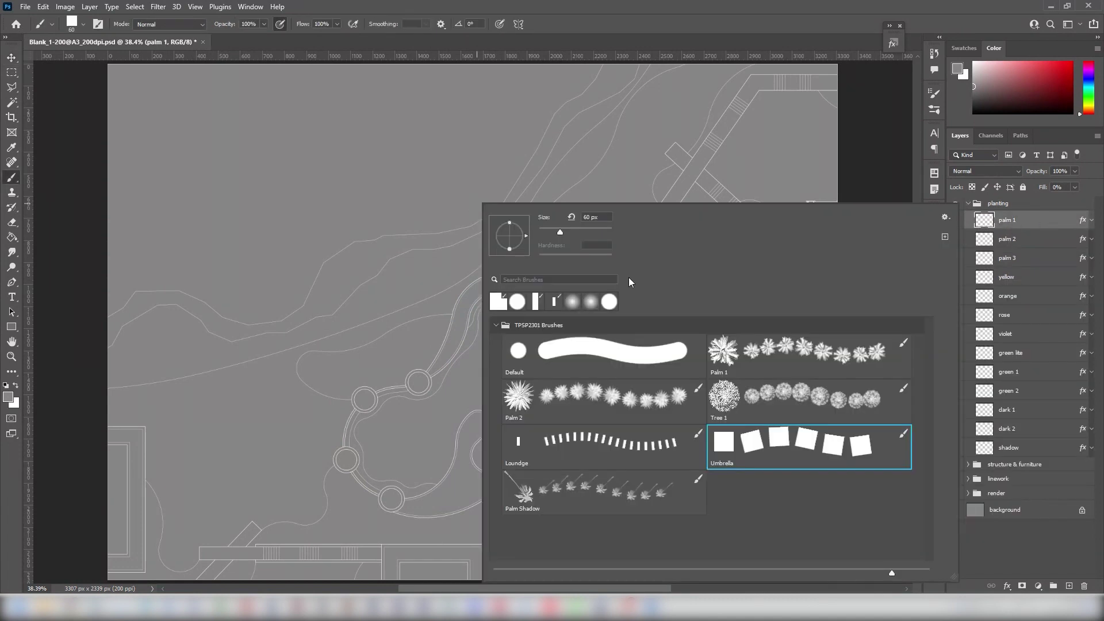
pyautogui.click(749, 355)
pyautogui.press('Return')
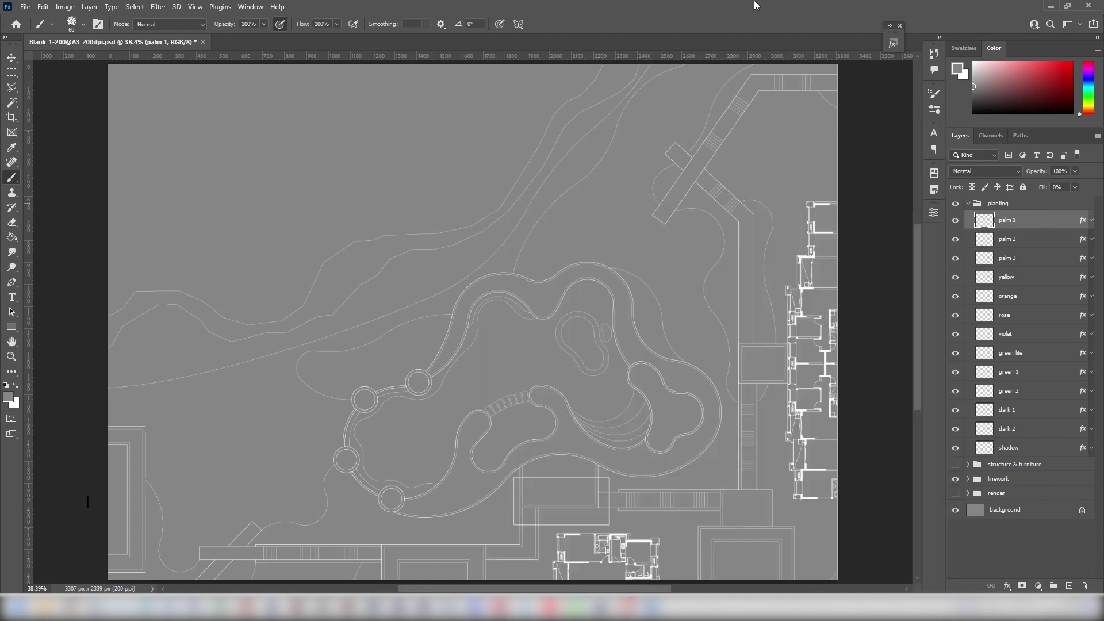
pyautogui.press(']')
pyautogui.press(']')
pyautogui.press(']')
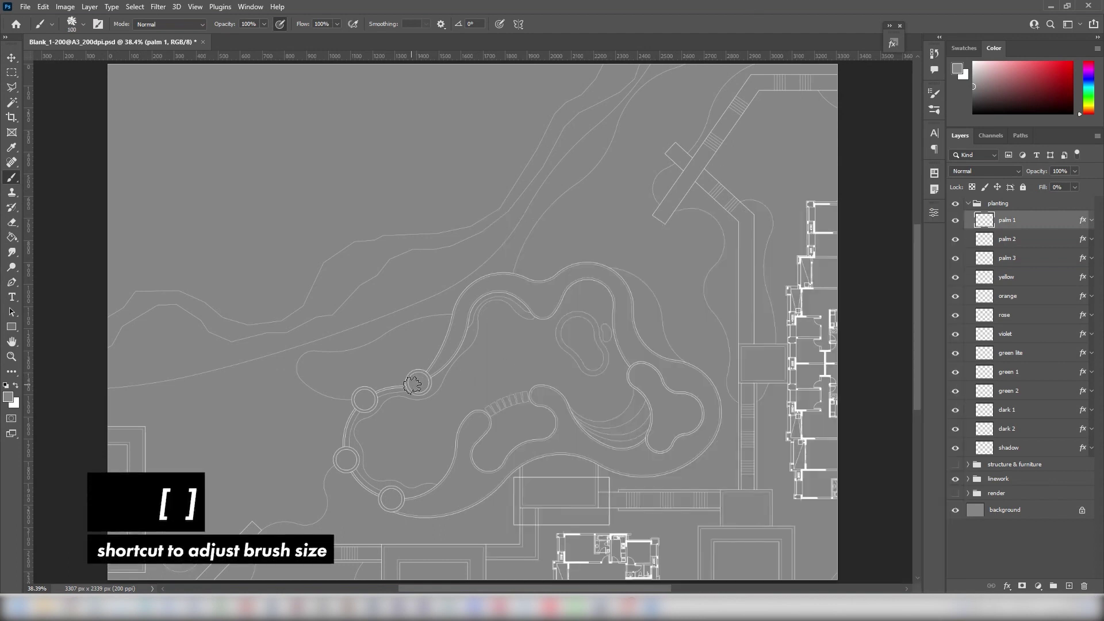
pyautogui.press(']')
pyautogui.press(']')
pyautogui.press(']')
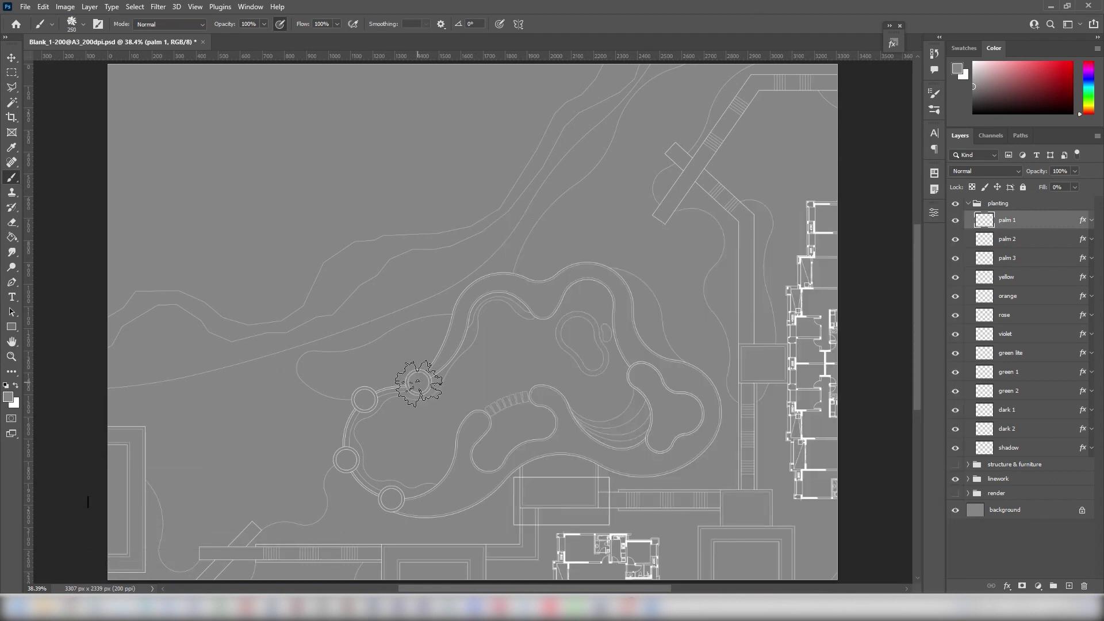
# - Stamp palms along the curved path and inside the pool loop
pyautogui.click(418, 383)
pyautogui.click(363, 400)
pyautogui.click(345, 458)
pyautogui.press('[')
pyautogui.click(390, 498)
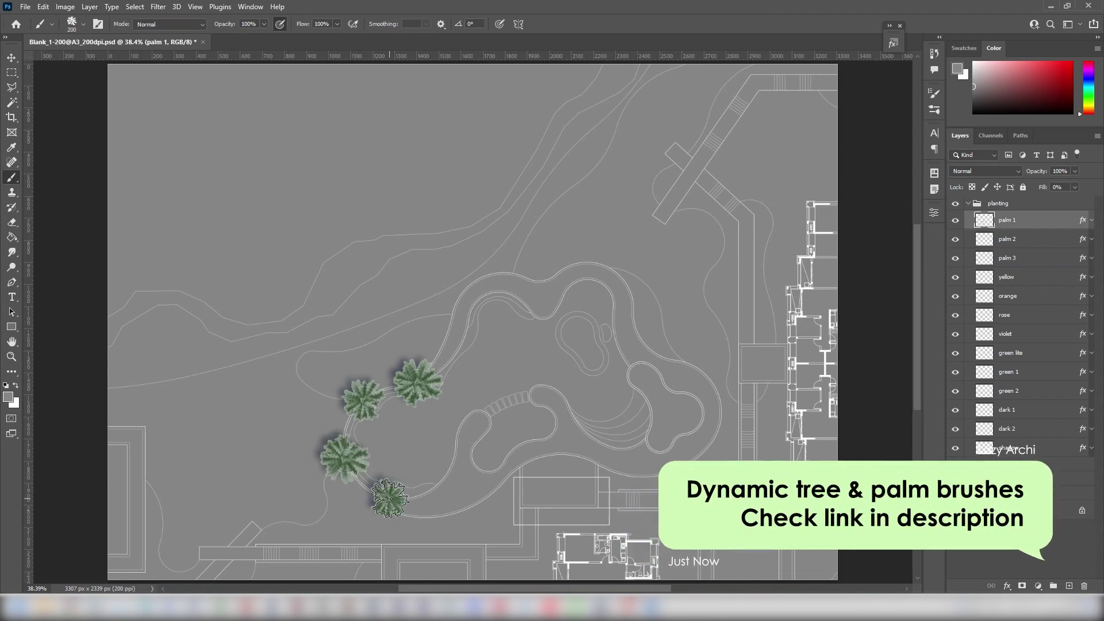
pyautogui.press(']')
pyautogui.click(689, 413)
pyautogui.click(594, 359)
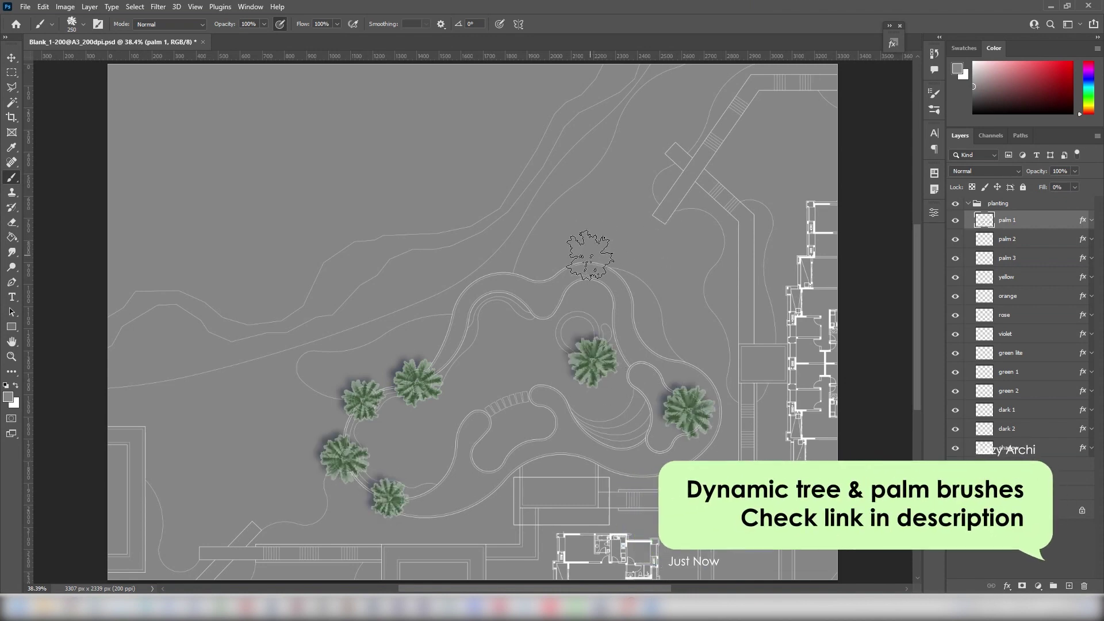
# - Stamp palms north of the pool, by the top boardwalk, along the south and left edges
pyautogui.click(586, 252)
pyautogui.click(643, 253)
pyautogui.click(680, 130)
pyautogui.click(810, 530)
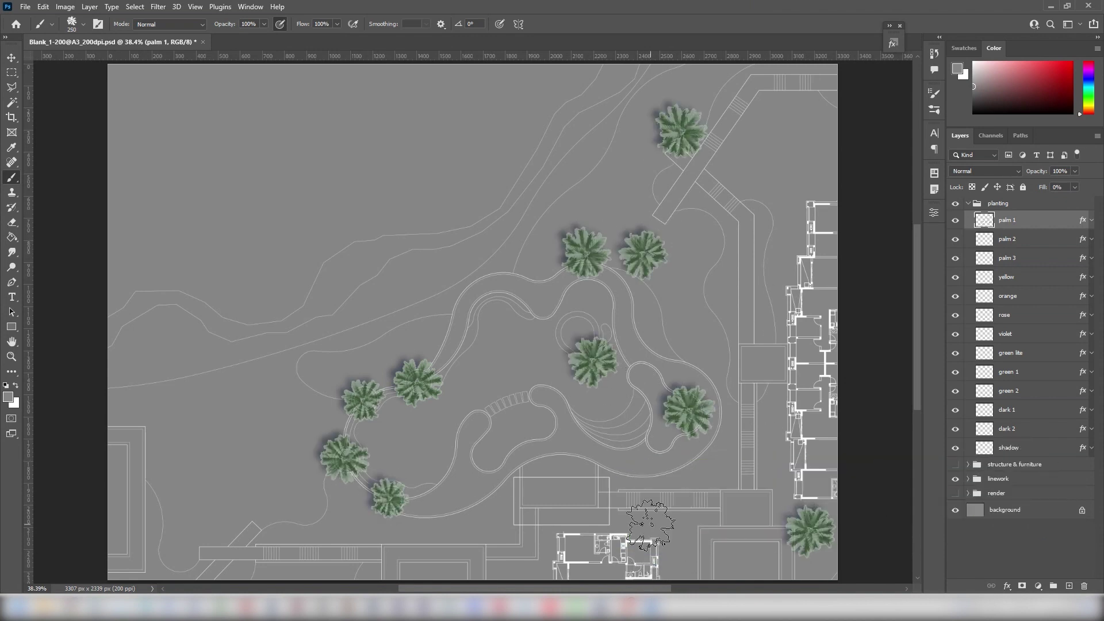
pyautogui.click(650, 521)
pyautogui.click(499, 499)
pyautogui.click(267, 561)
pyautogui.click(149, 553)
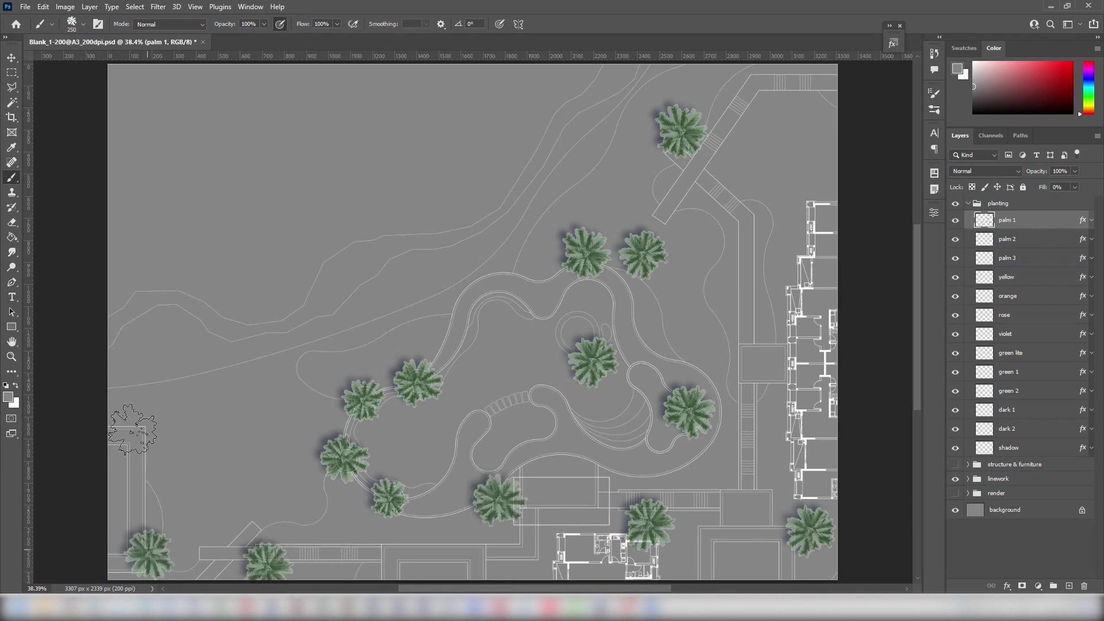
pyautogui.click(132, 430)
pyautogui.hotkey('alt', '[')
pyautogui.rightClick(412, 361)
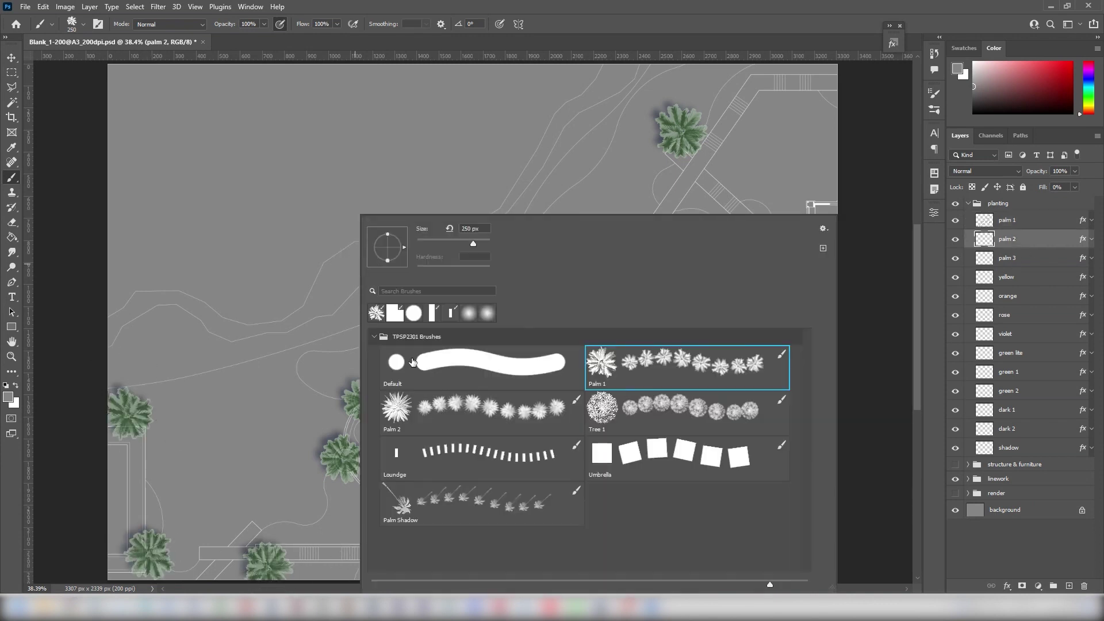
# - Stamp dark Palm 2 palms on the west lawn, north of the pool and beside the buildings
pyautogui.click(458, 416)
pyautogui.press('Return')
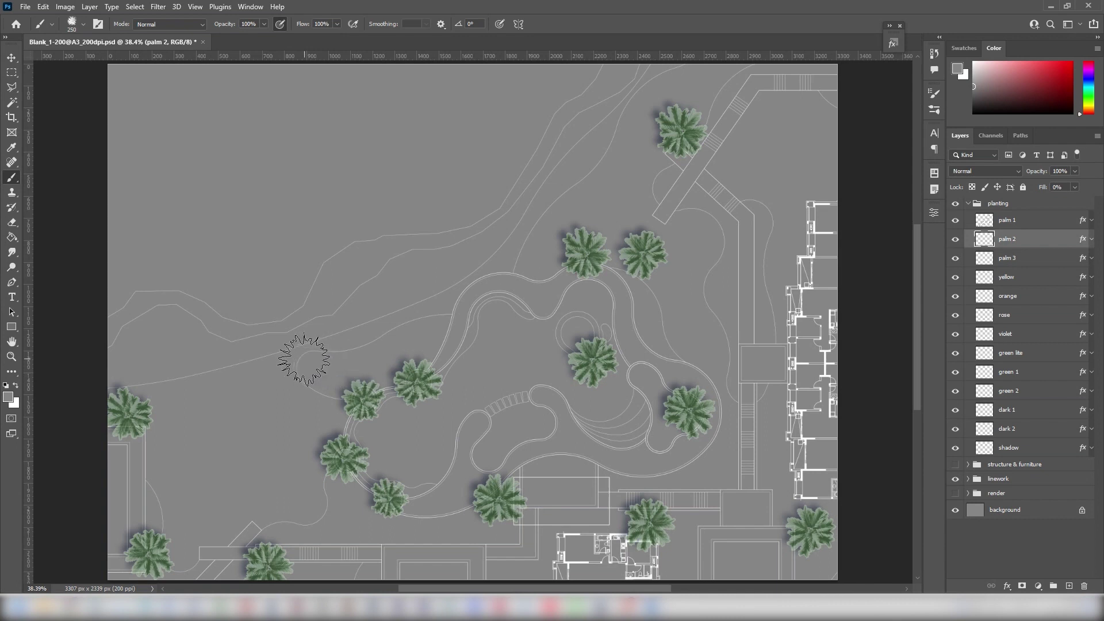
pyautogui.click(303, 359)
pyautogui.click(396, 334)
pyautogui.click(535, 248)
pyautogui.click(696, 70)
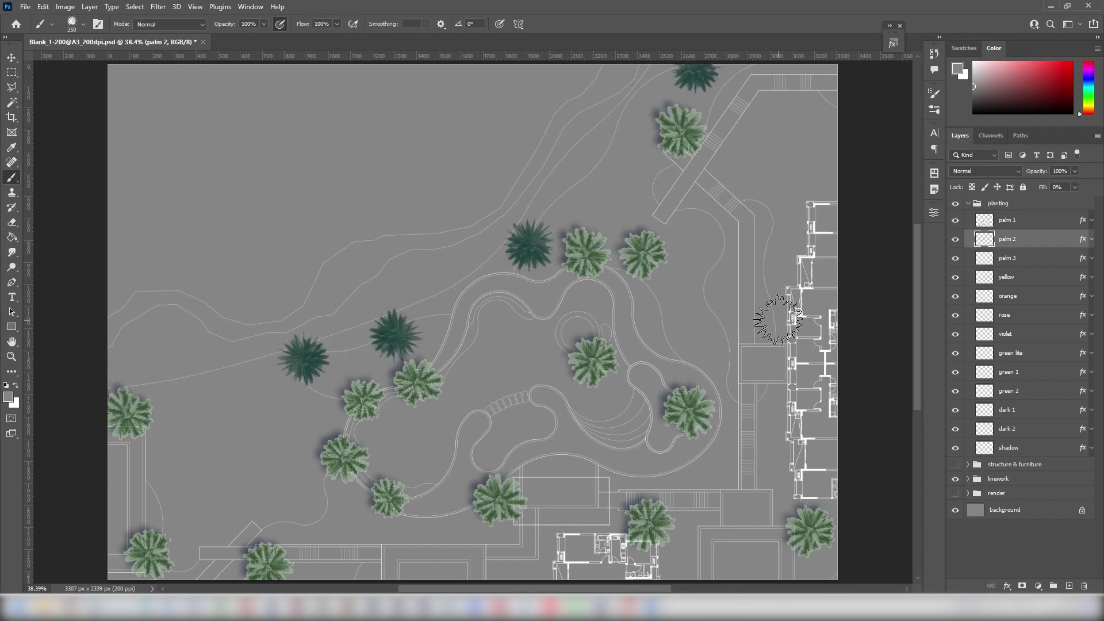
pyautogui.click(779, 325)
pyautogui.click(776, 394)
# - Add dark palms along the south edge, bottom left and left edge of the plan
pyautogui.click(617, 518)
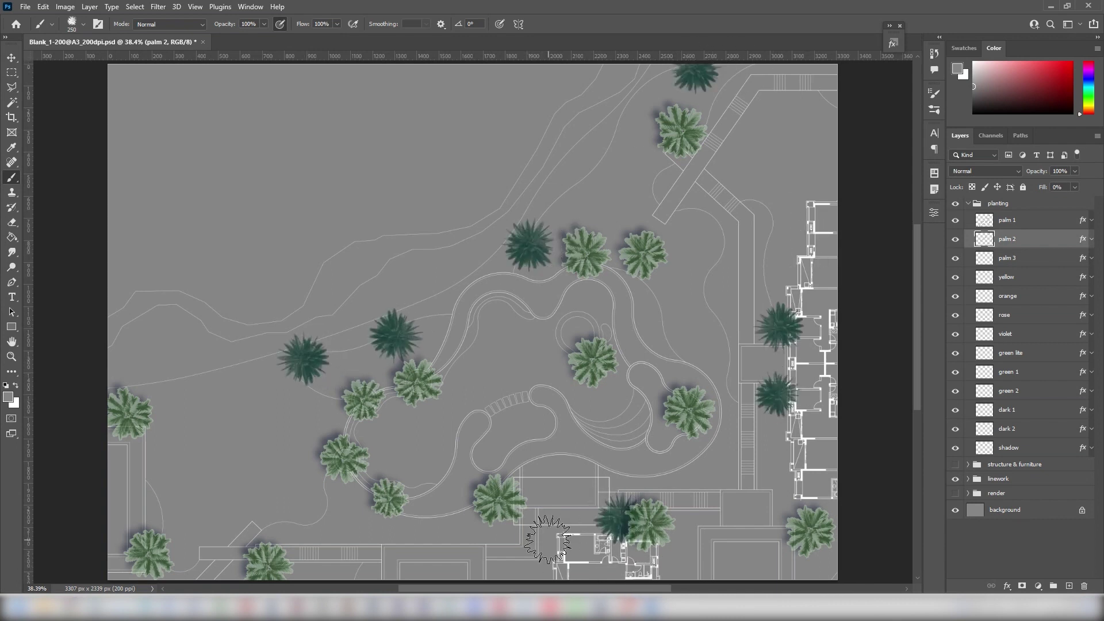
pyautogui.click(536, 566)
pyautogui.click(345, 561)
pyautogui.click(292, 530)
pyautogui.click(158, 429)
pyautogui.click(175, 397)
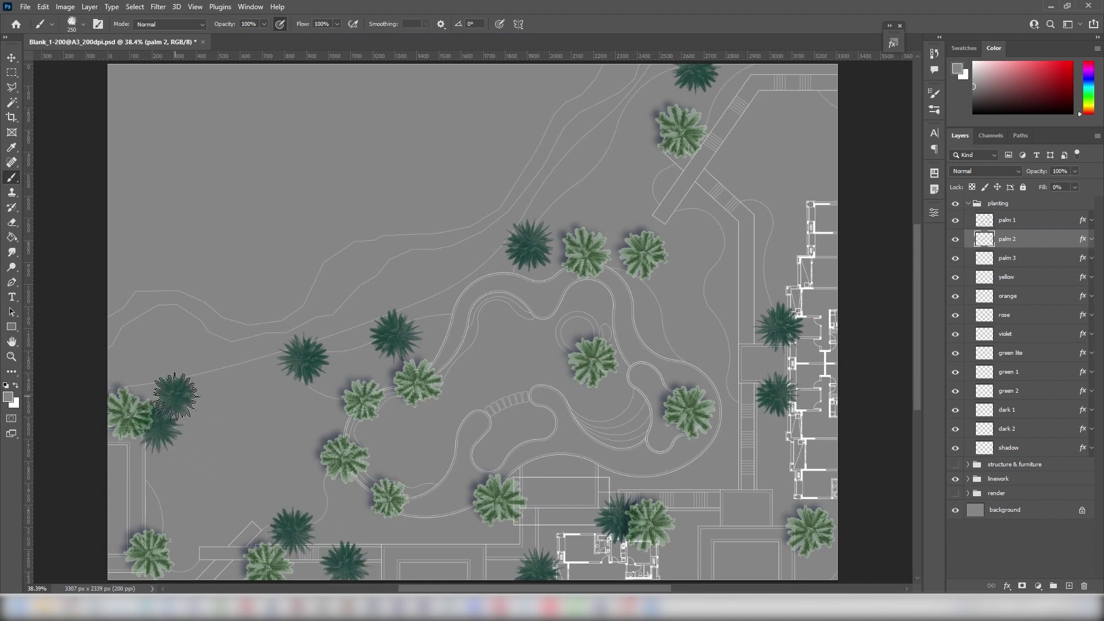
pyautogui.hotkey('ctrl', 'z')
pyautogui.click(189, 380)
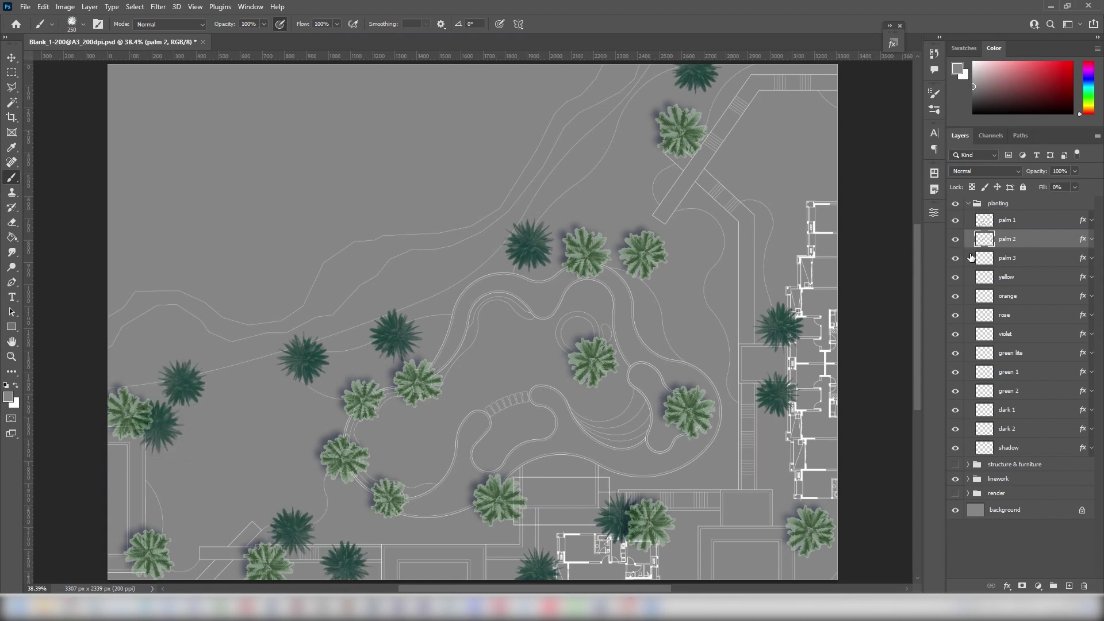
# - Stamp three olive-green palms on palm 3 near the boardwalk, buildings and south of the pool
pyautogui.click(1015, 260)
pyautogui.click(684, 217)
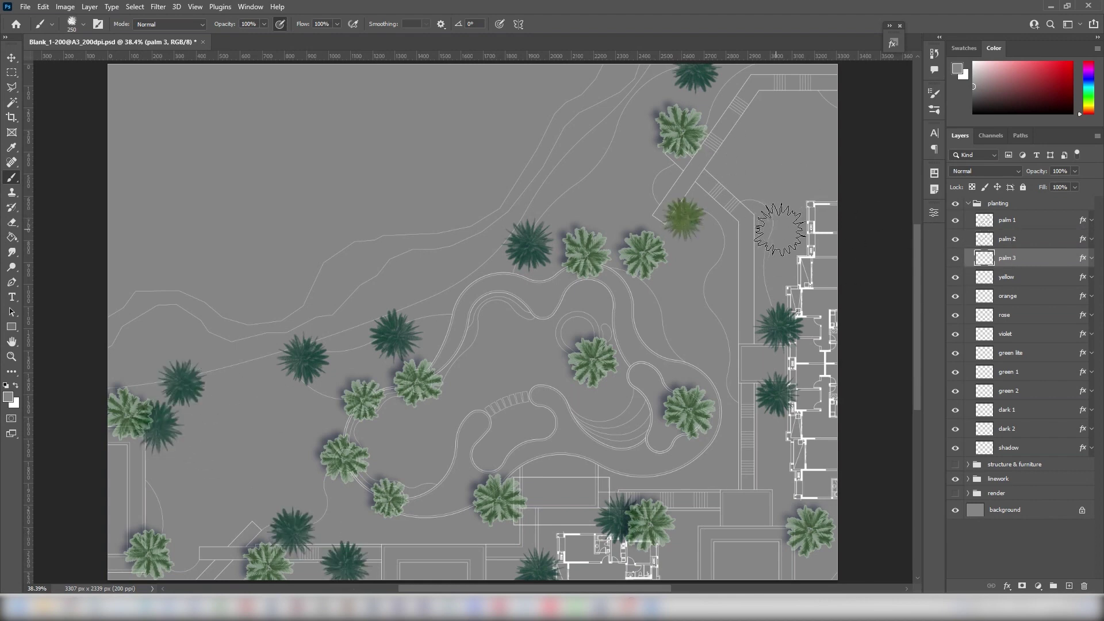
pyautogui.click(779, 230)
pyautogui.click(615, 481)
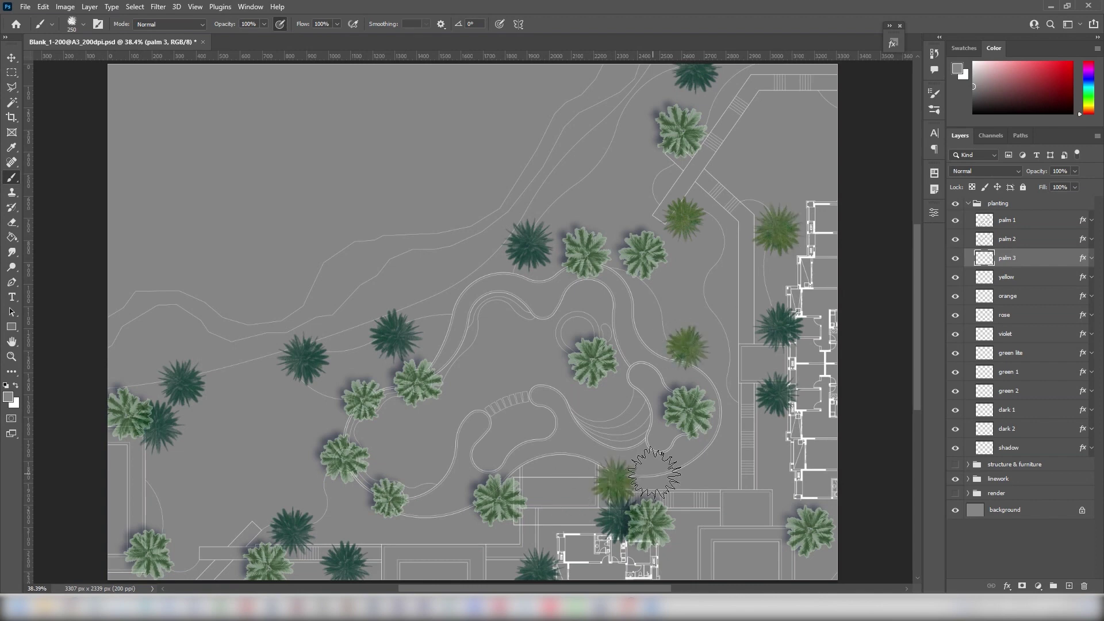
pyautogui.click(1007, 278)
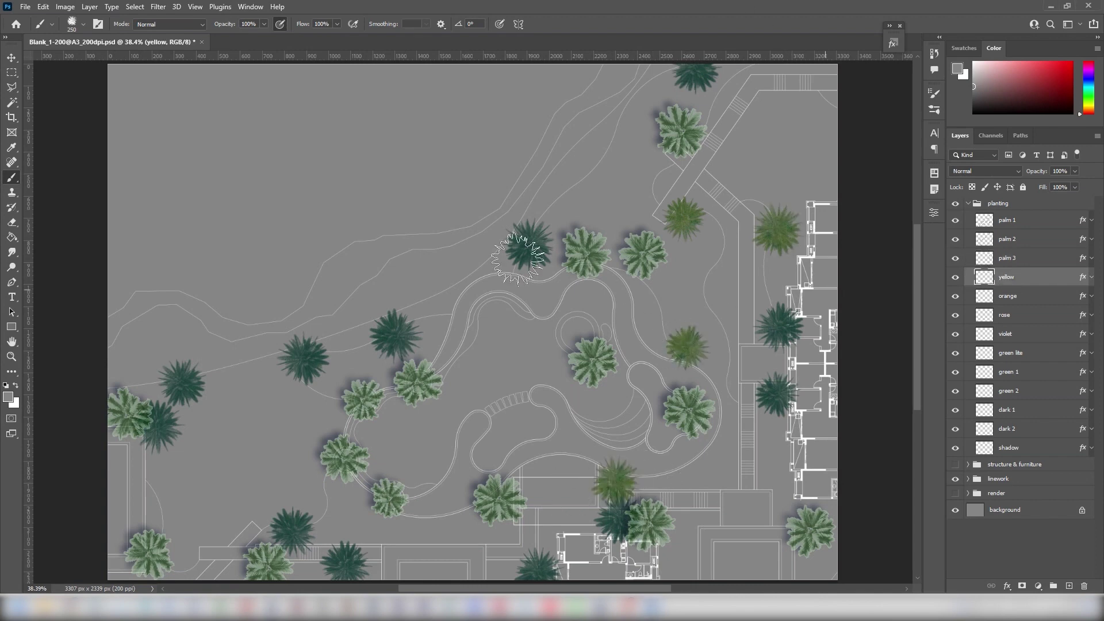
pyautogui.rightClick(479, 218)
# - Stamp yellow Tree 1 shrubs at 175-200 px beside the west palms and near the top palms
pyautogui.click(787, 415)
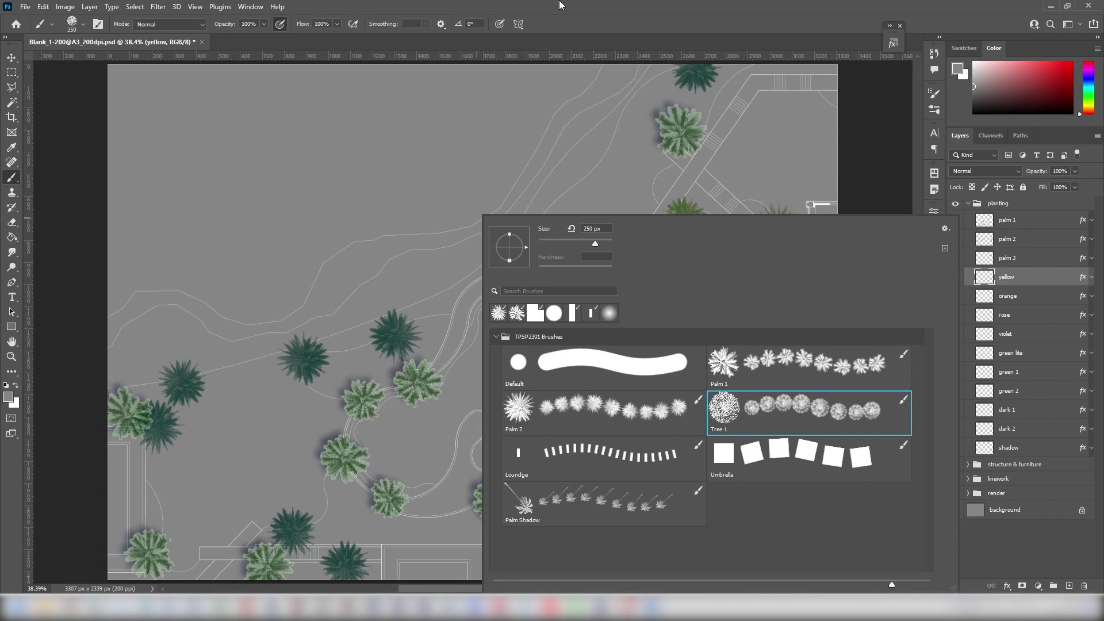
pyautogui.press('Return')
pyautogui.press('[')
pyautogui.press('[')
pyautogui.click(439, 324)
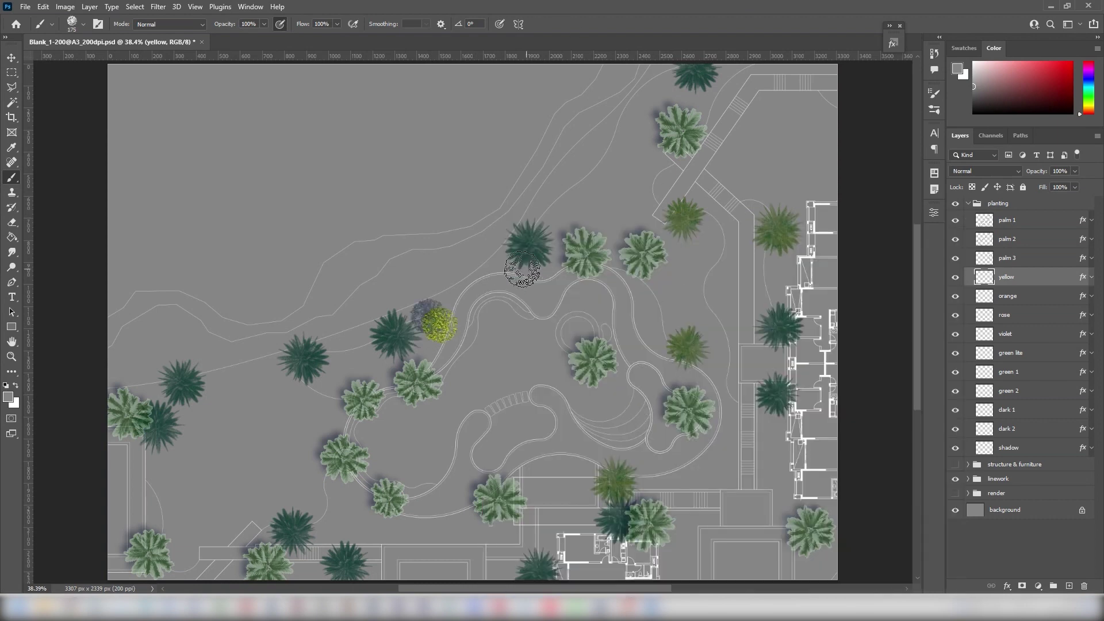
pyautogui.click(522, 270)
pyautogui.press(']')
pyautogui.click(624, 131)
pyautogui.click(742, 128)
pyautogui.click(676, 89)
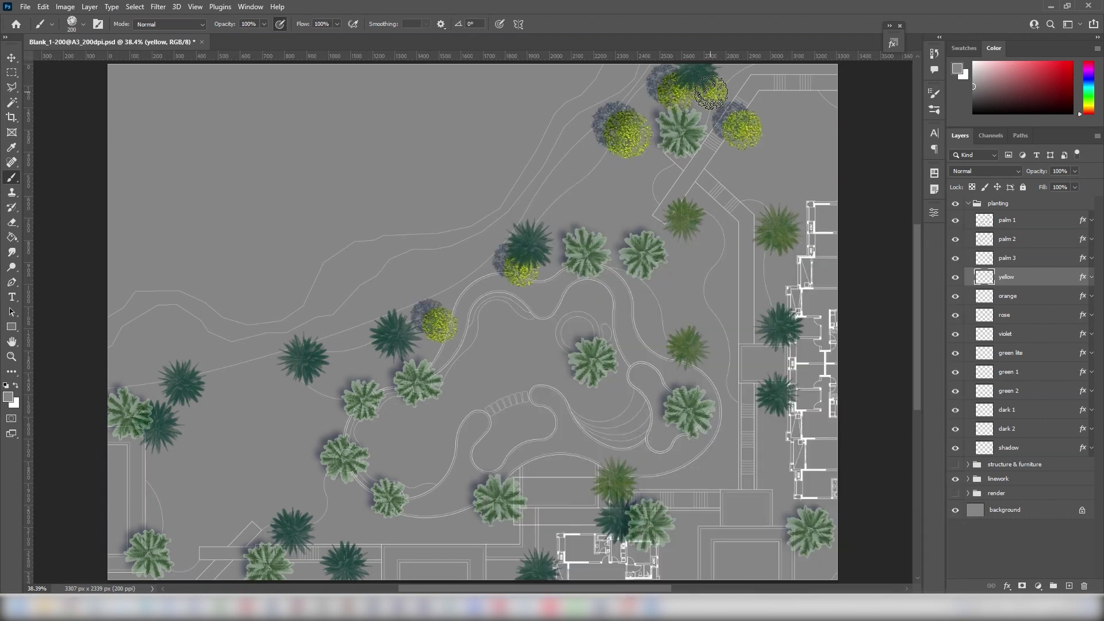
# - Add yellow shrubs around the east palms, bottom right and along the south edge
pyautogui.click(731, 411)
pyautogui.click(648, 374)
pyautogui.click(661, 440)
pyautogui.click(724, 476)
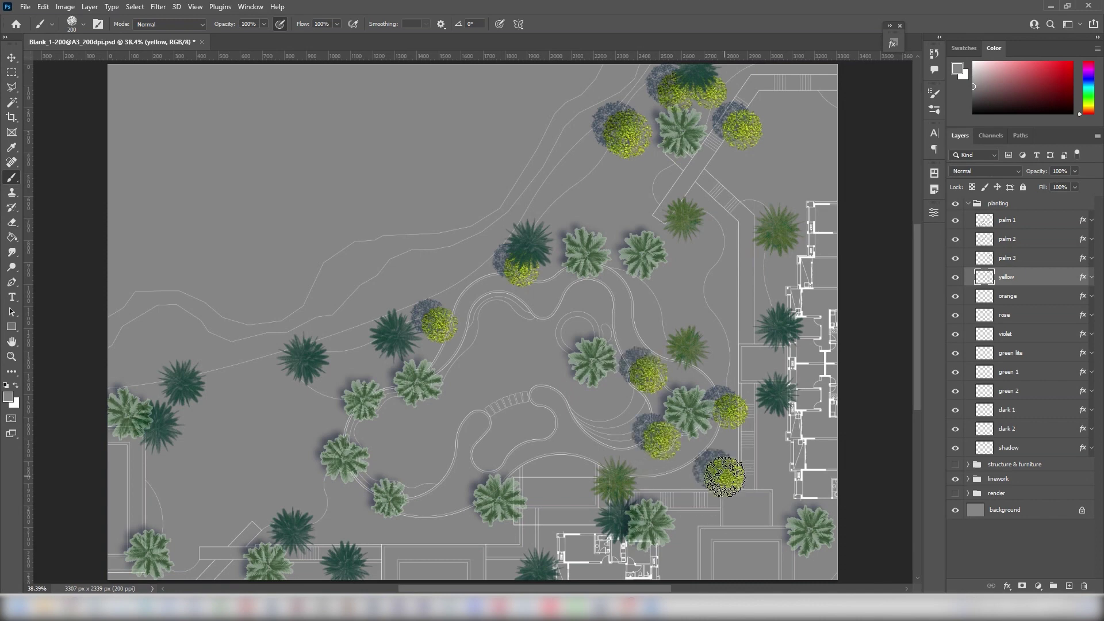
pyautogui.press(']')
pyautogui.click(812, 566)
pyautogui.press('[')
pyautogui.click(509, 534)
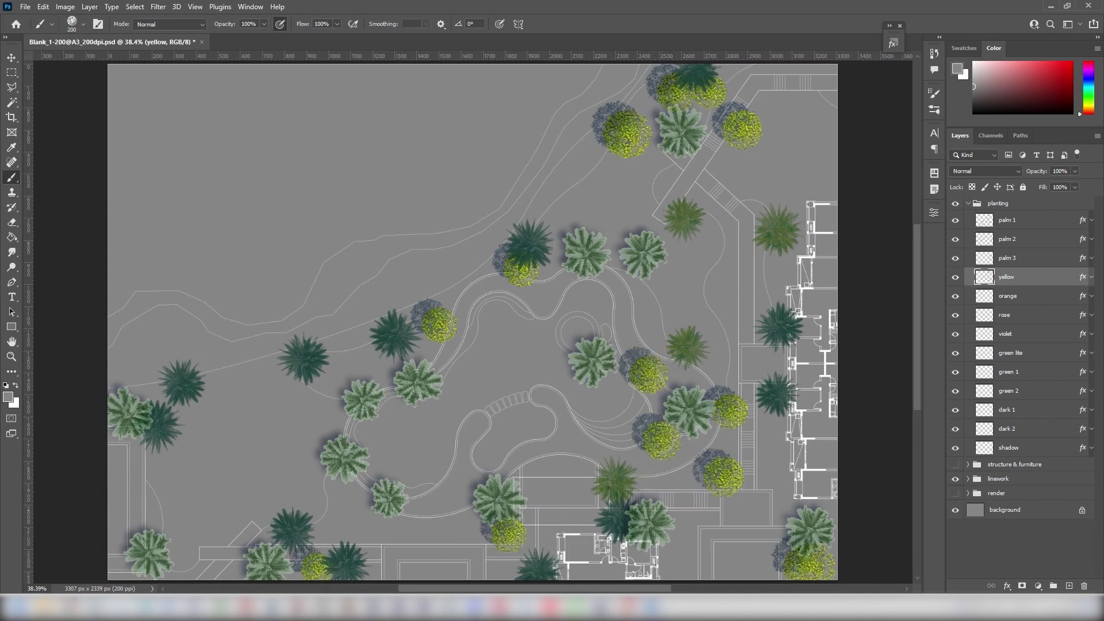
pyautogui.click(188, 572)
pyautogui.press('[')
# - Stamp orange shrubs along the south edge, by the east palms and north of the pool
pyautogui.hotkey('alt', '[')
pyautogui.click(377, 535)
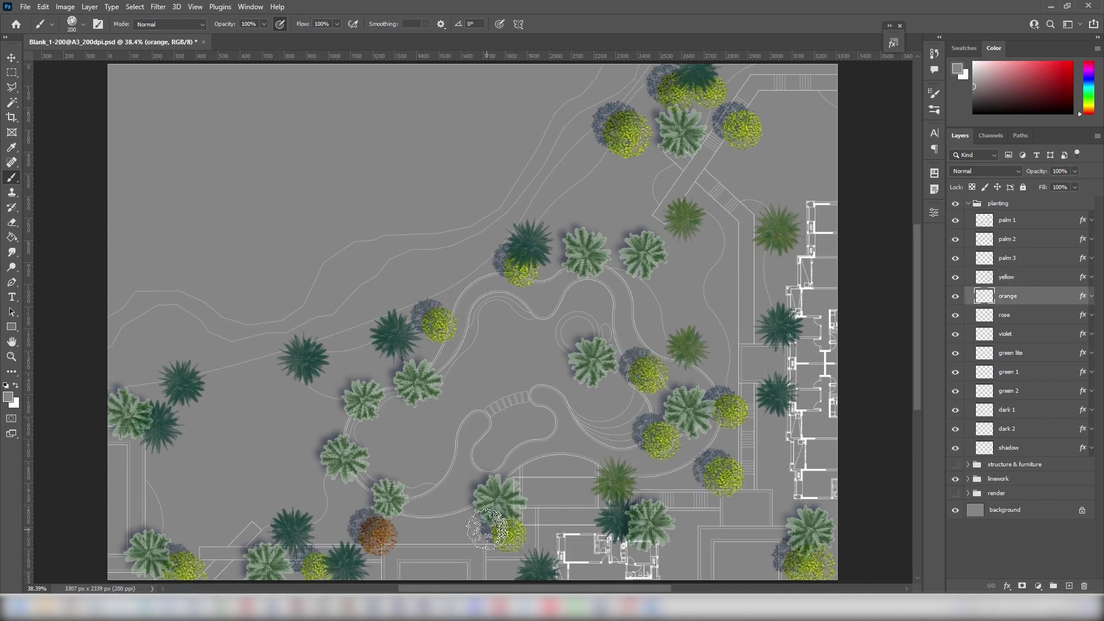
pyautogui.click(462, 521)
pyautogui.click(697, 517)
pyautogui.click(710, 325)
pyautogui.click(654, 277)
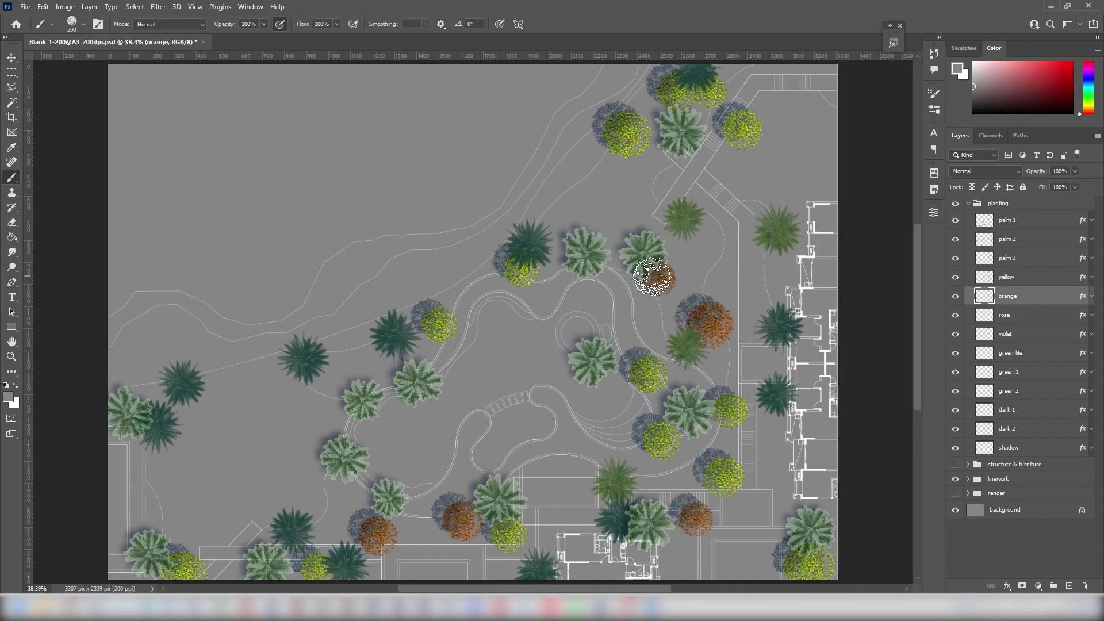
# - Stamp two 250 px rose shrubs at the bottom left and right side
pyautogui.hotkey('alt', '[')
pyautogui.press(']')
pyautogui.click(295, 567)
pyautogui.click(783, 505)
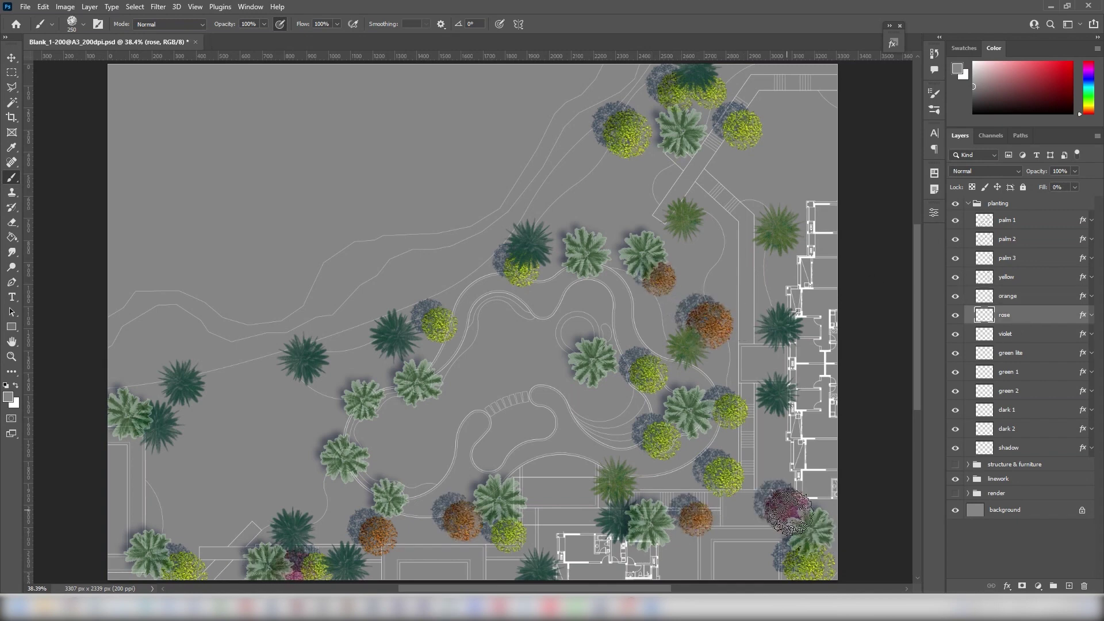
# - Stamp violet shrubs in the upper canopy, beside the left palms and at the lower left and right
pyautogui.click(1030, 335)
pyautogui.click(633, 178)
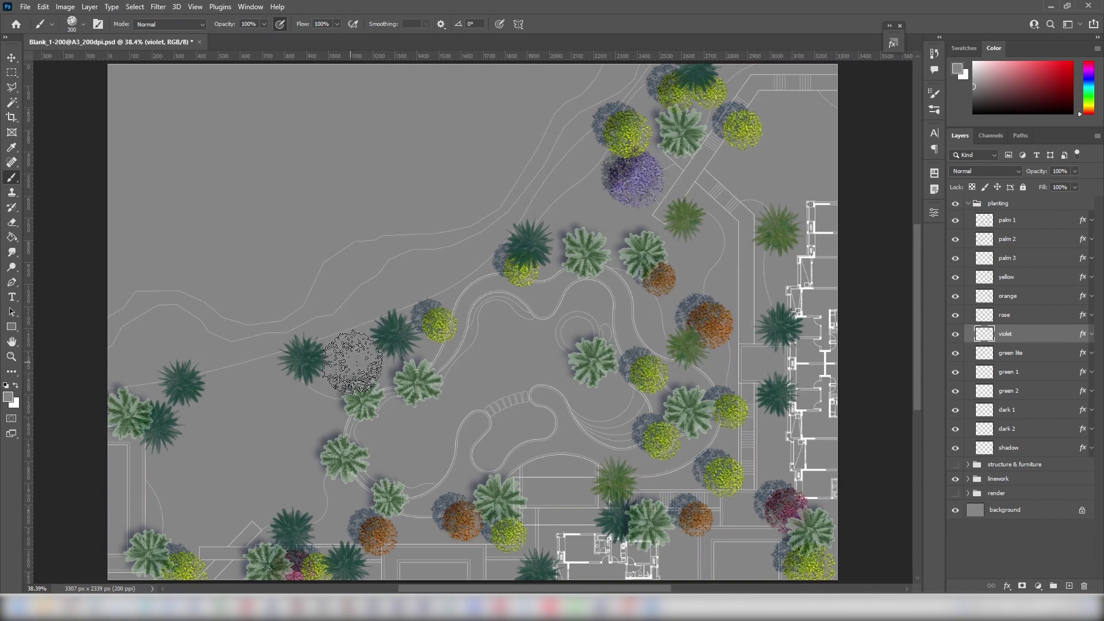
pyautogui.click(349, 357)
pyautogui.click(148, 518)
pyautogui.press(']')
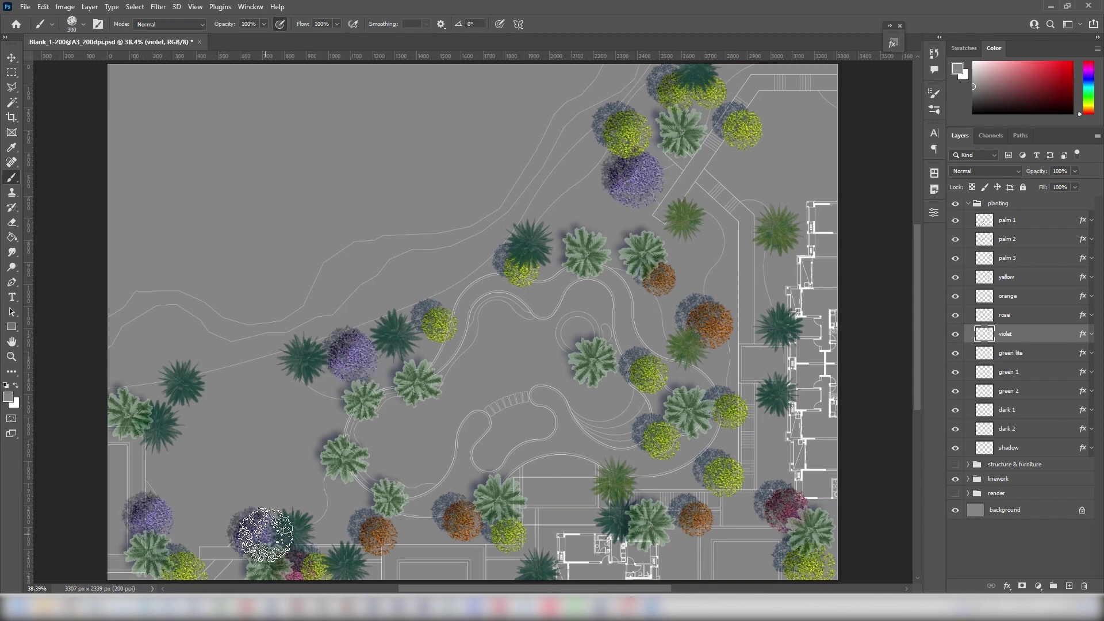
pyautogui.click(253, 533)
pyautogui.click(672, 480)
pyautogui.click(1041, 353)
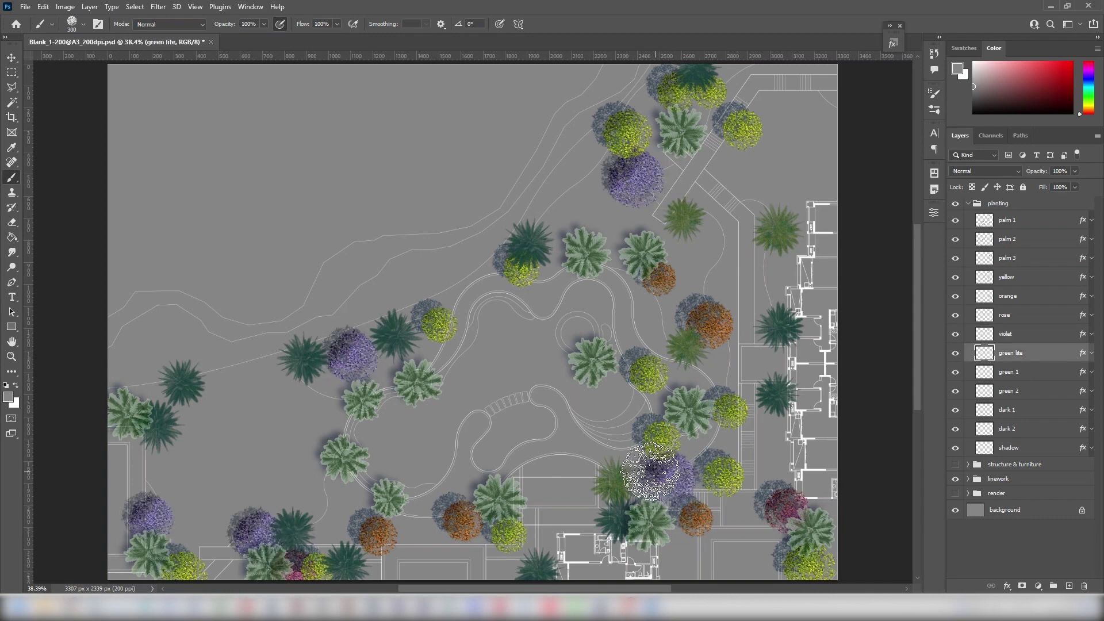
# - Stamp light green shrubs at sizes 250–400 along the paths, top edge and right palms
pyautogui.press('[')
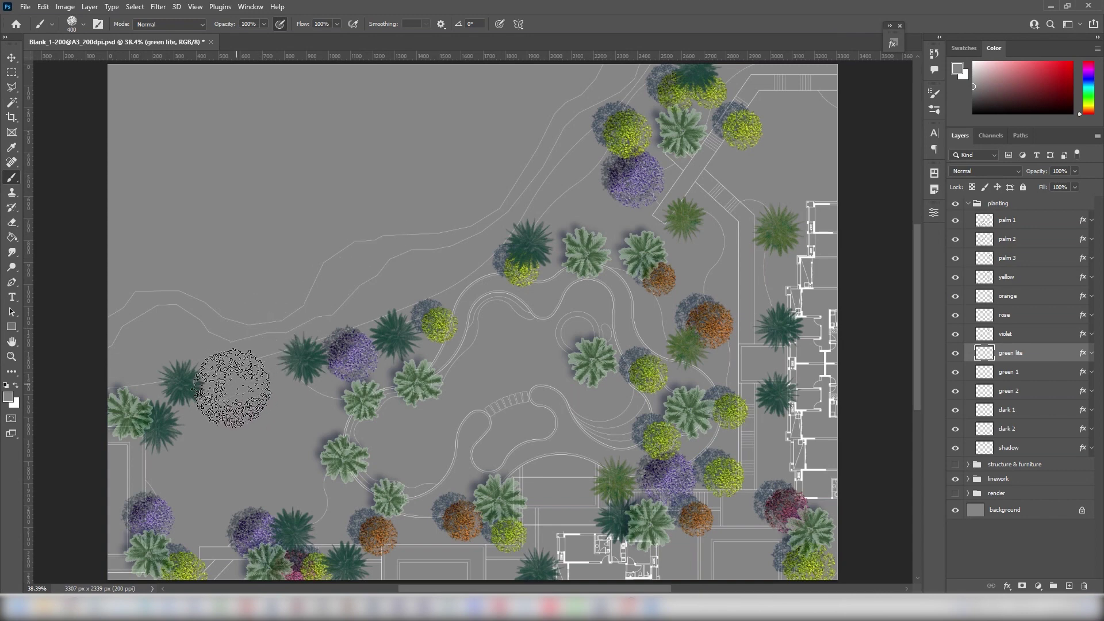
pyautogui.click(221, 395)
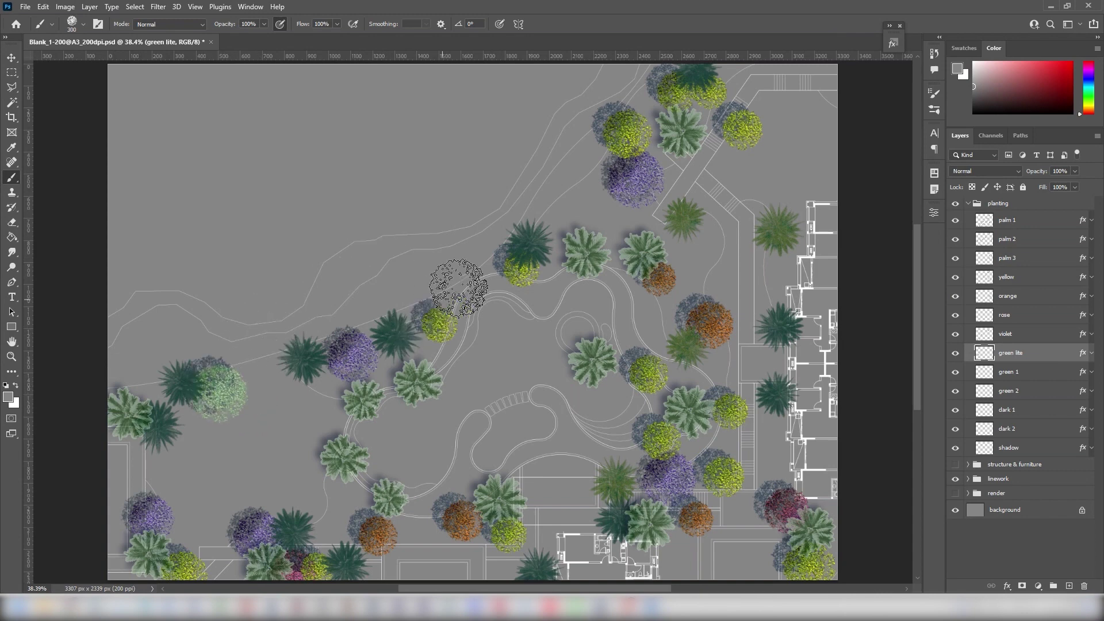
pyautogui.click(424, 286)
pyautogui.click(547, 208)
pyautogui.click(667, 106)
pyautogui.click(814, 102)
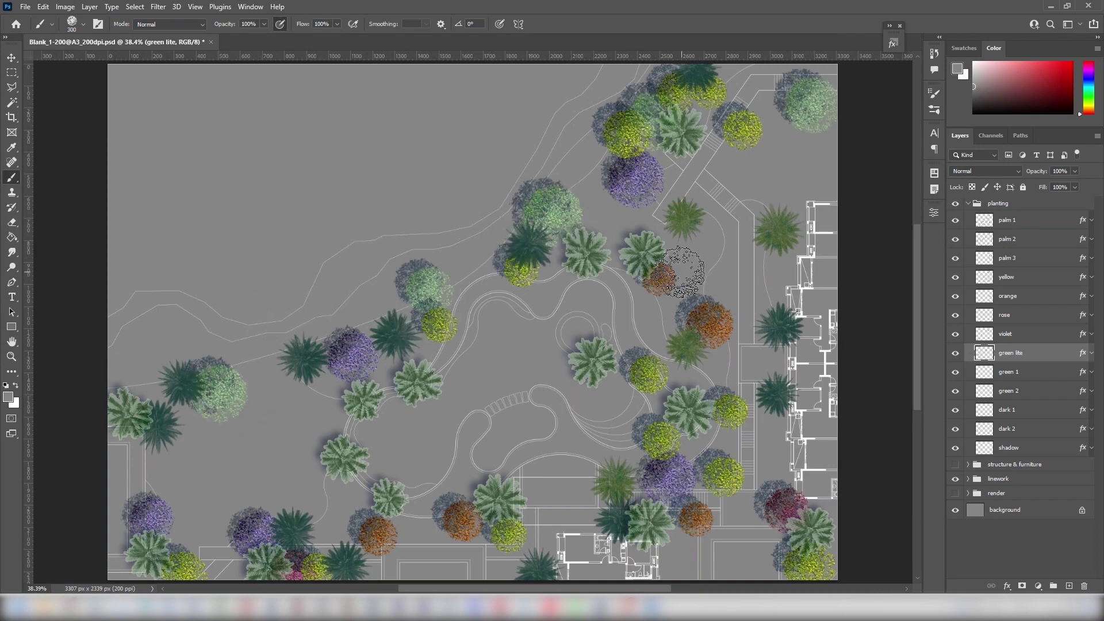
pyautogui.click(686, 257)
pyautogui.press(']')
pyautogui.press(']')
pyautogui.click(355, 520)
pyautogui.press('[')
pyautogui.press('[')
pyautogui.press('[')
pyautogui.hotkey('alt', '[')
# - Stamp green 1 shrubs among the left palms, along the upper path and near the top
pyautogui.click(435, 528)
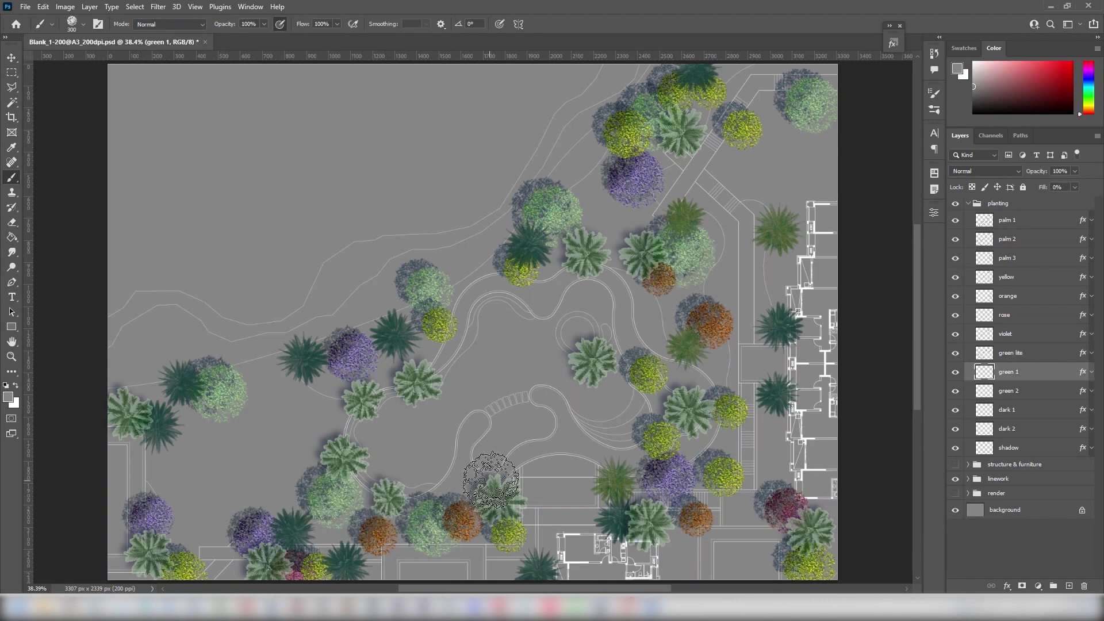
pyautogui.click(318, 387)
pyautogui.click(603, 233)
pyautogui.click(725, 166)
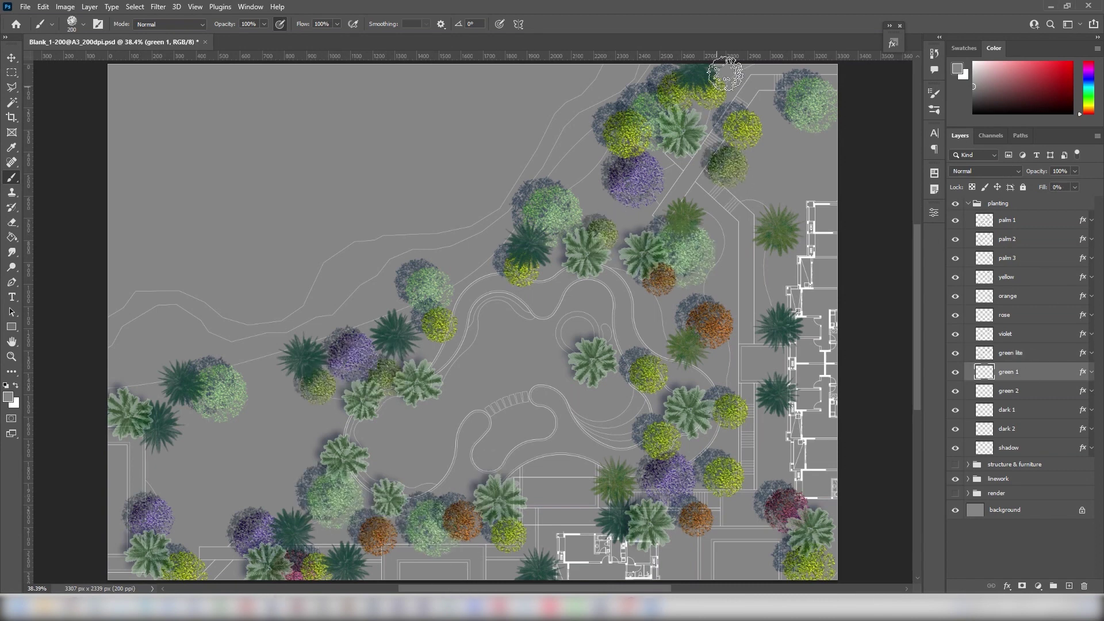
# - Stamp size-200 green 2 shrubs beside the left palms, upper path and right cluster
pyautogui.hotkey('alt', '[')
pyautogui.press(']')
pyautogui.press(']')
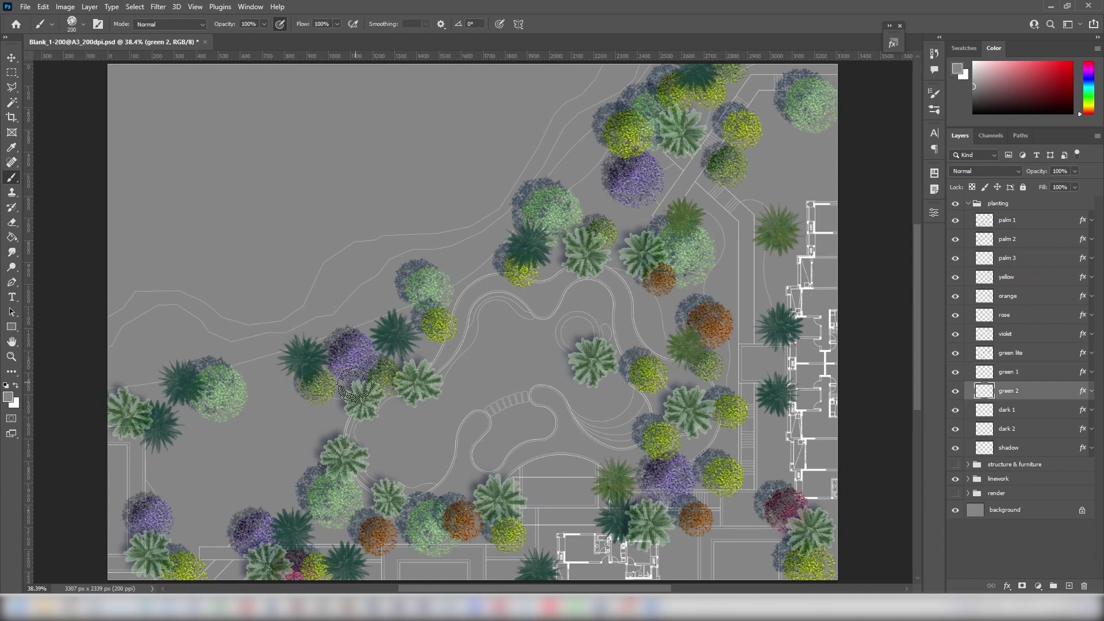
pyautogui.click(429, 351)
pyautogui.click(554, 262)
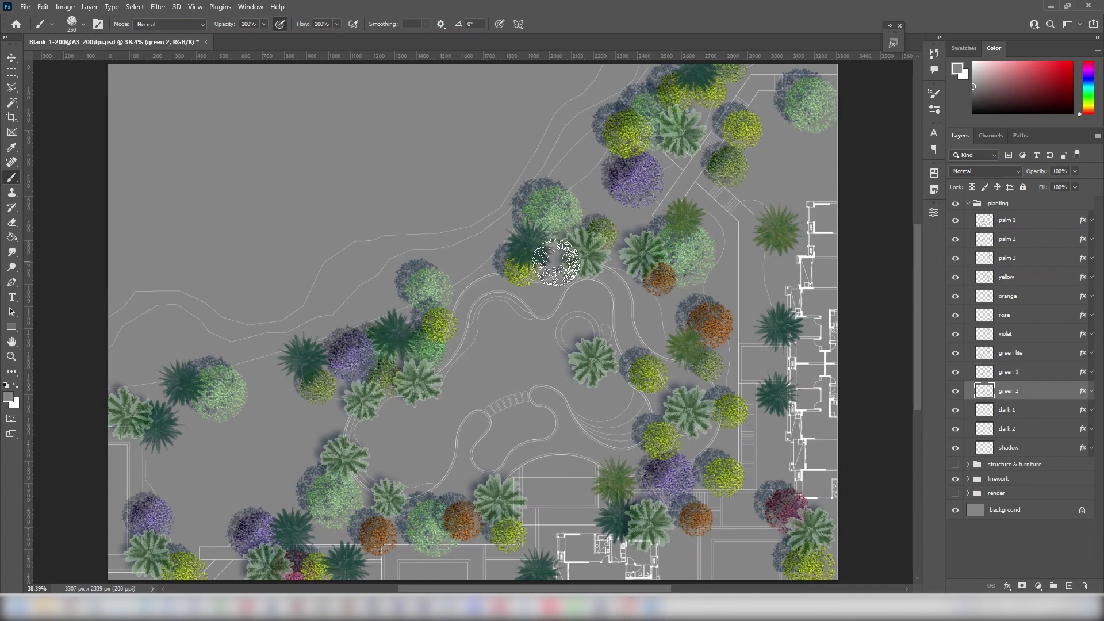
pyautogui.click(618, 210)
pyautogui.press('[')
pyautogui.click(714, 227)
pyautogui.click(689, 293)
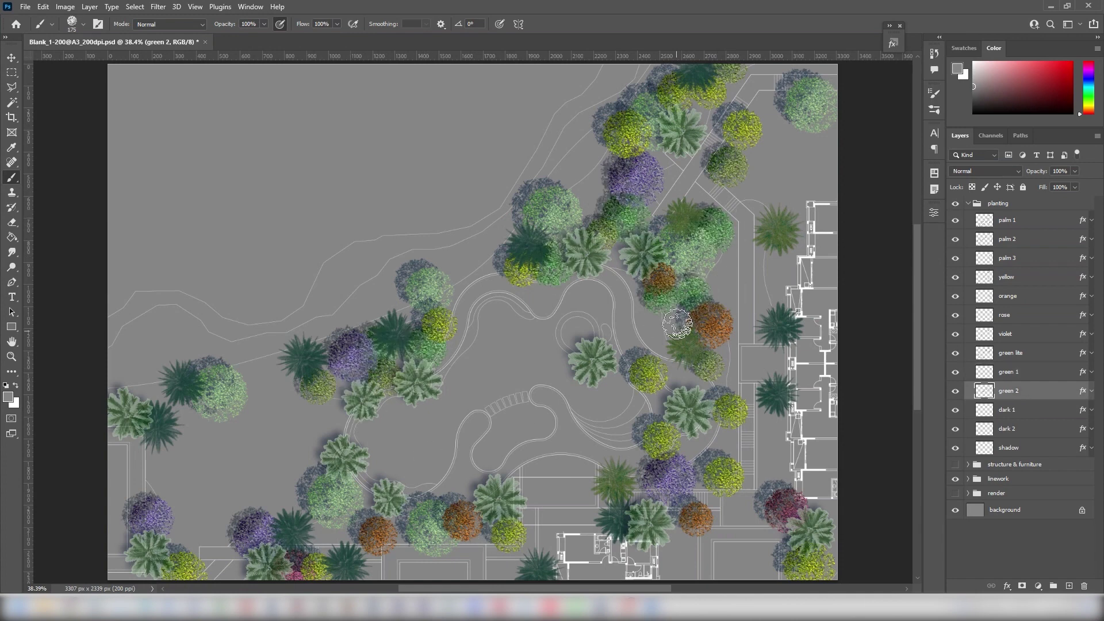
pyautogui.click(670, 322)
pyautogui.click(748, 187)
pyautogui.click(808, 180)
pyautogui.click(769, 108)
# - Fill the right building edge, bottom row and far-left palms with 175–300 green 2 shrubs
pyautogui.press('[')
pyautogui.click(767, 428)
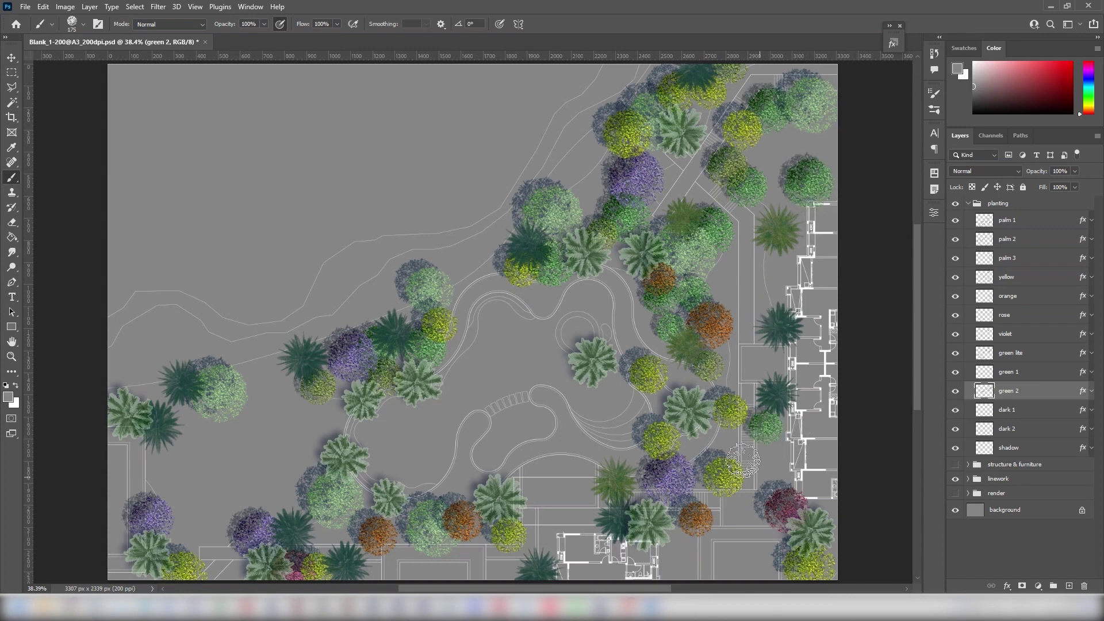
pyautogui.press(']')
pyautogui.click(828, 506)
pyautogui.press(']')
pyautogui.click(683, 540)
pyautogui.click(500, 570)
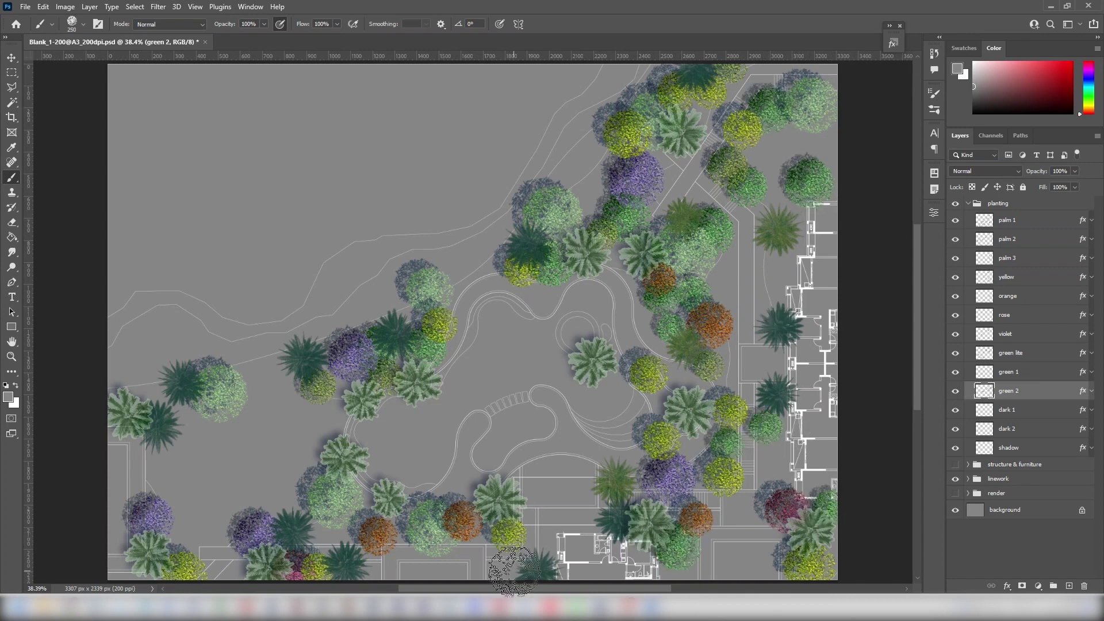
pyautogui.click(483, 535)
pyautogui.click(408, 536)
pyautogui.press(']')
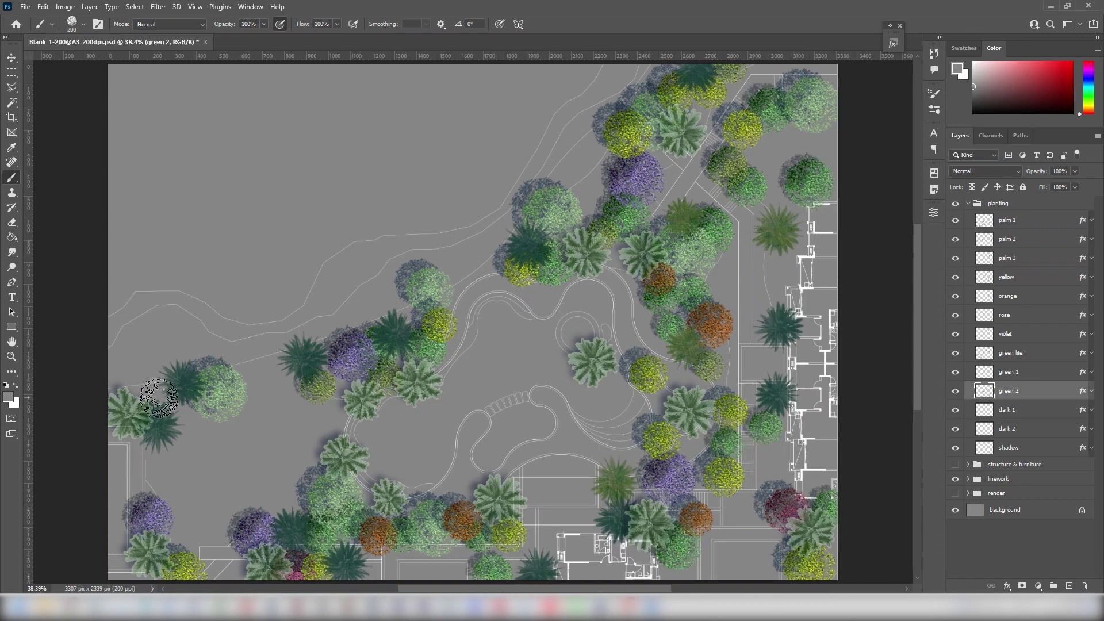
pyautogui.click(149, 392)
pyautogui.click(194, 424)
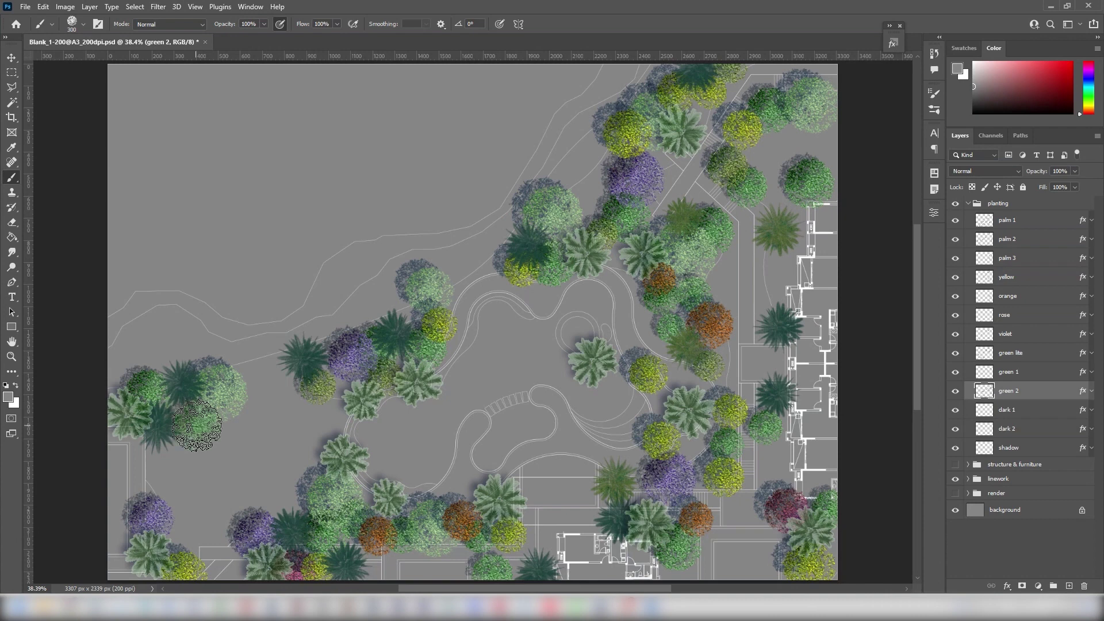
# - Stamp dark 1 shrubs at 250–300 through the right cluster, bottom and left group
pyautogui.click(1035, 410)
pyautogui.press('[')
pyautogui.press('[')
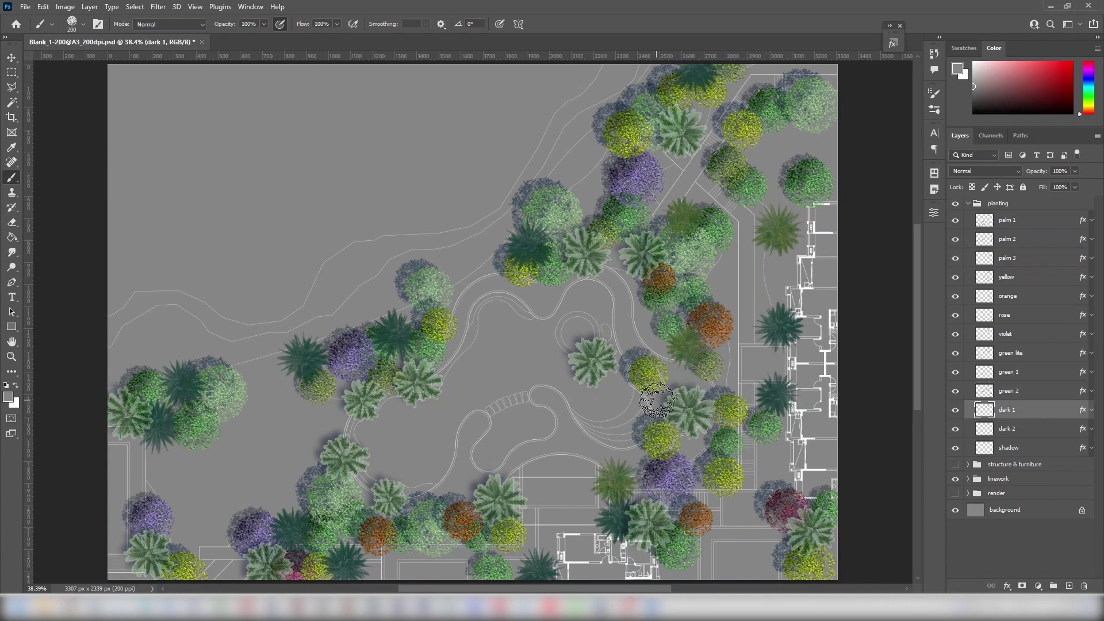
pyautogui.press(']')
pyautogui.click(653, 399)
pyautogui.click(724, 374)
pyautogui.click(720, 348)
pyautogui.click(627, 262)
pyautogui.click(589, 190)
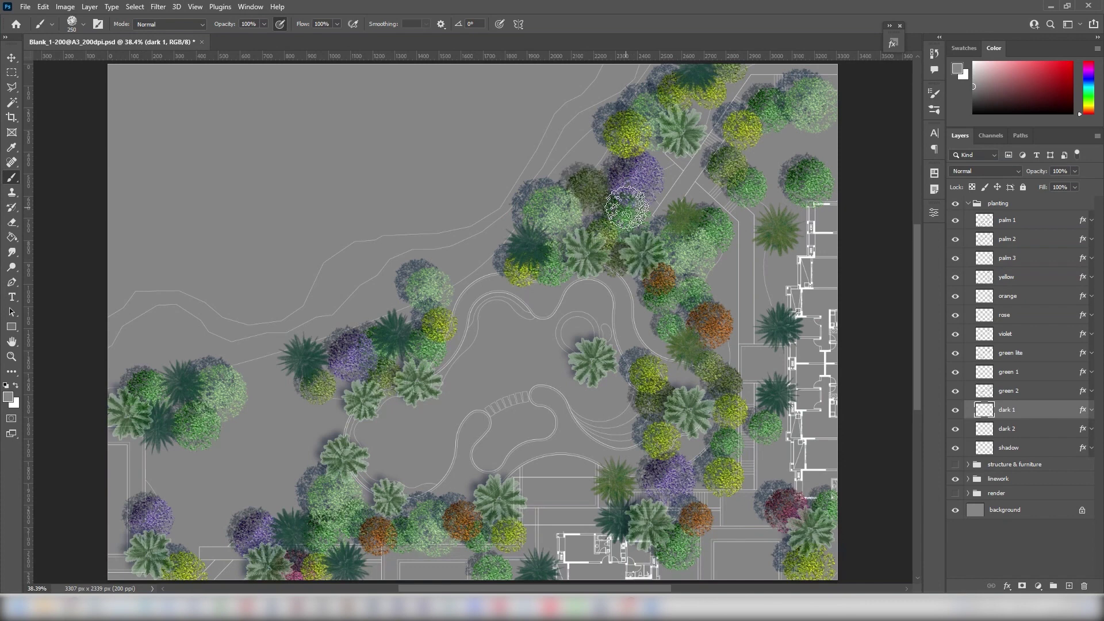
pyautogui.click(774, 167)
pyautogui.click(725, 561)
pyautogui.click(679, 566)
pyautogui.press(']')
pyautogui.click(233, 423)
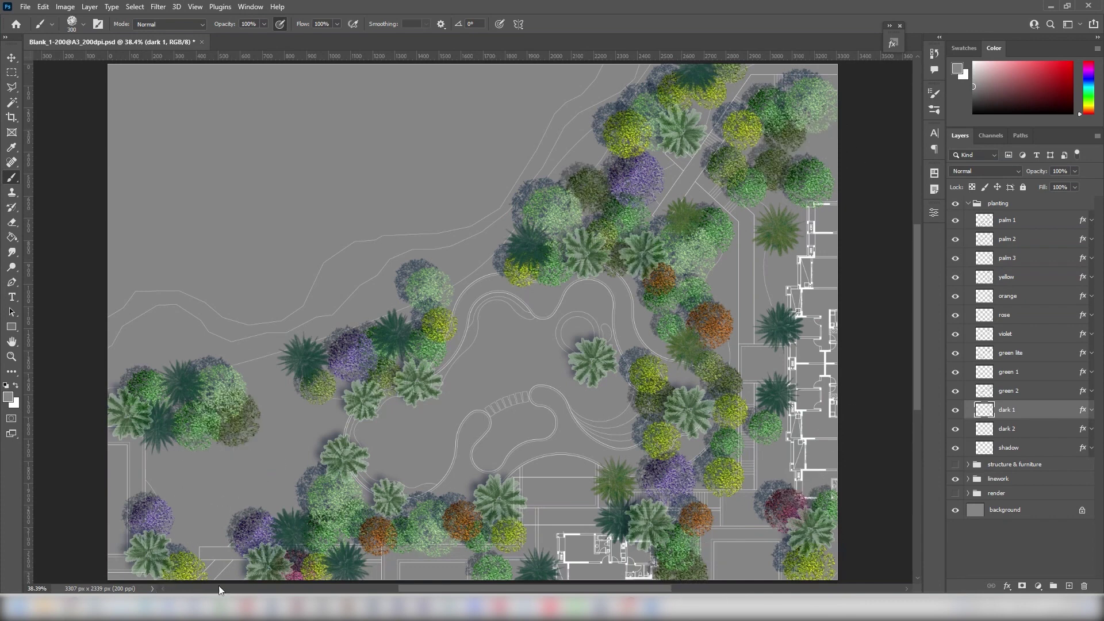
# - Stamp dark 2 shrubs along the right building edge, upper cluster and bottom
pyautogui.click(1007, 429)
pyautogui.click(779, 454)
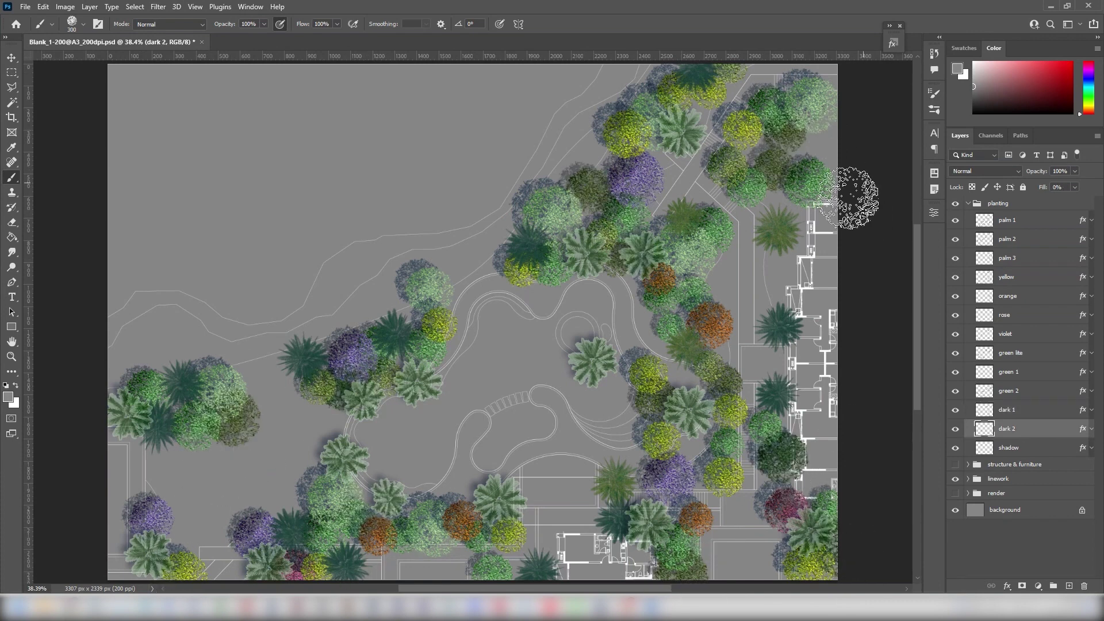
pyautogui.click(777, 268)
pyautogui.click(785, 227)
pyautogui.press(']')
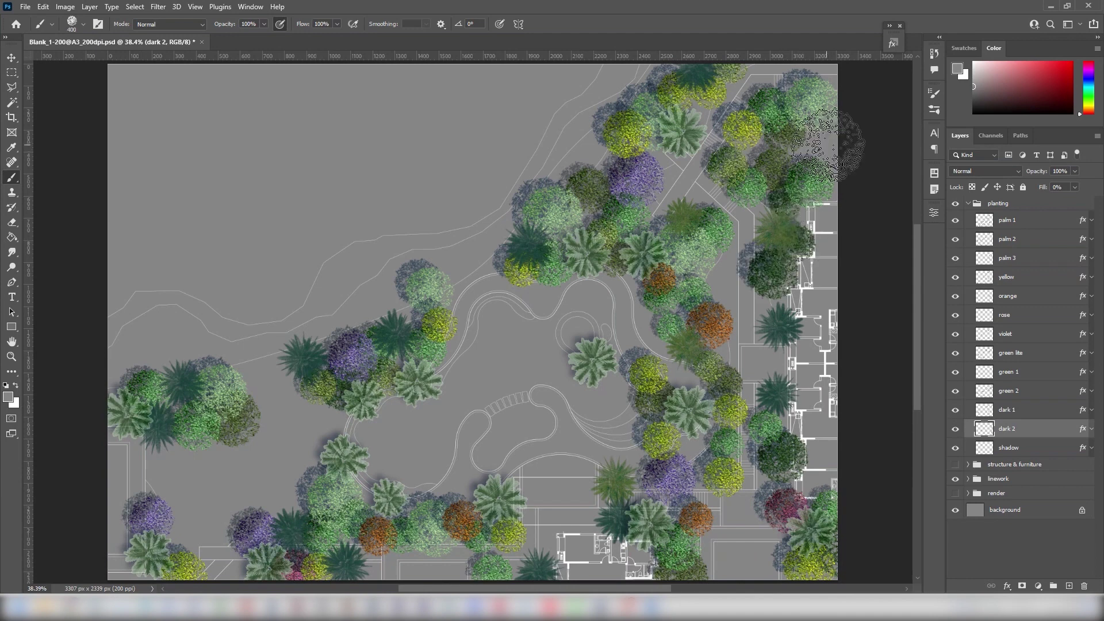
pyautogui.click(828, 143)
pyautogui.press('[')
pyautogui.click(604, 205)
pyautogui.click(601, 159)
pyautogui.press('[')
pyautogui.press('[')
pyautogui.press('[')
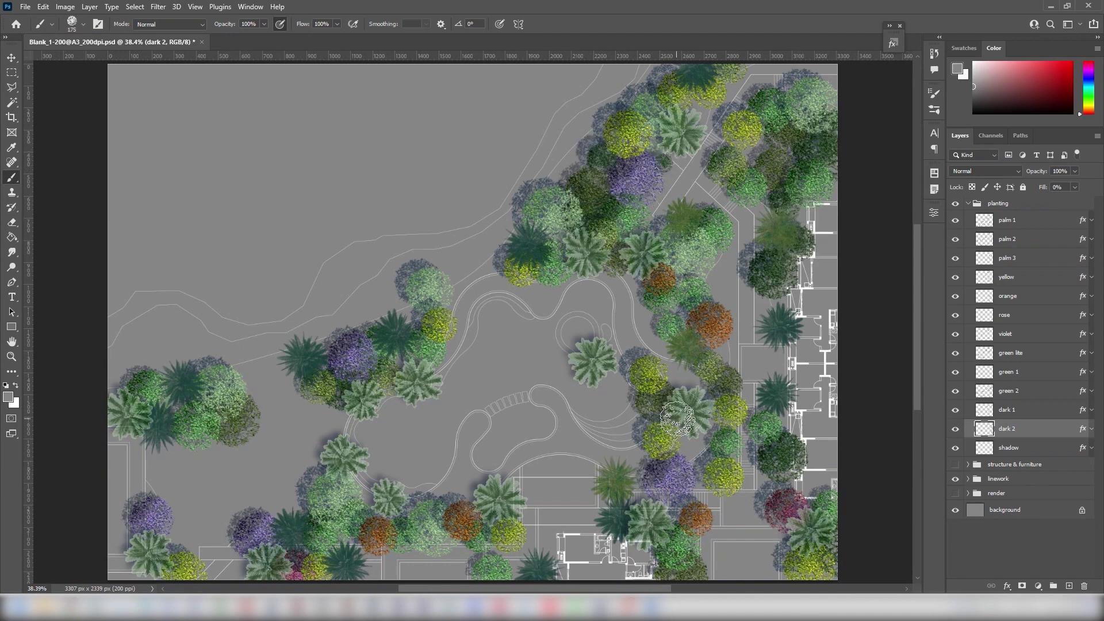
pyautogui.click(545, 543)
pyautogui.press(']')
pyautogui.press(']')
pyautogui.click(1007, 333)
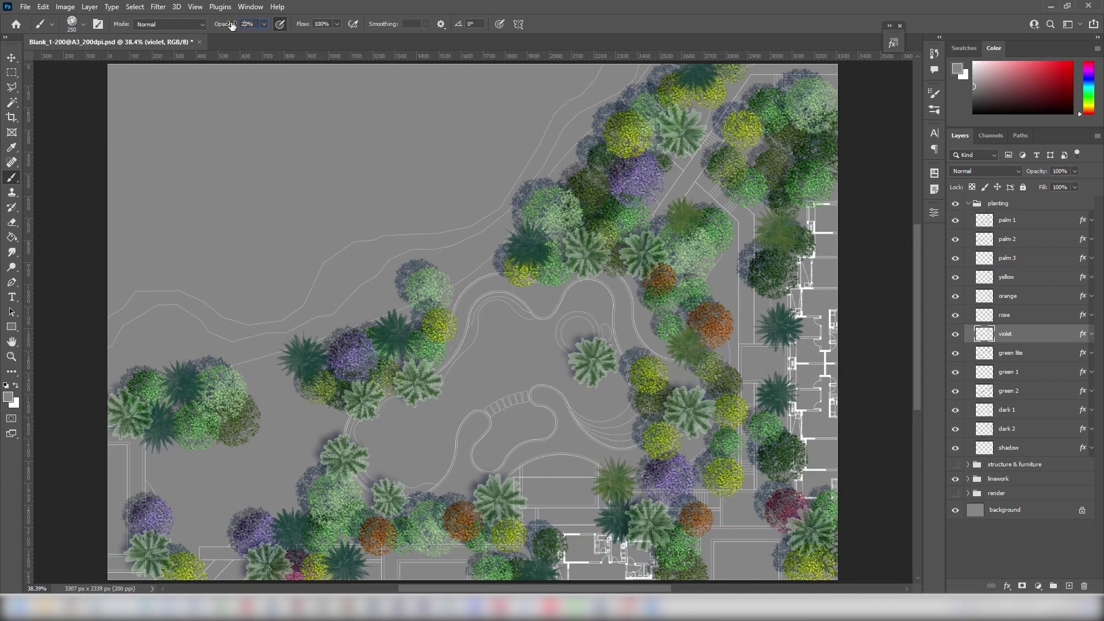
# - Haze the upper-left lawn with faint violet, light green and green shrub stamps
pyautogui.click(161, 185)
pyautogui.click(208, 202)
pyautogui.hotkey('alt', '[')
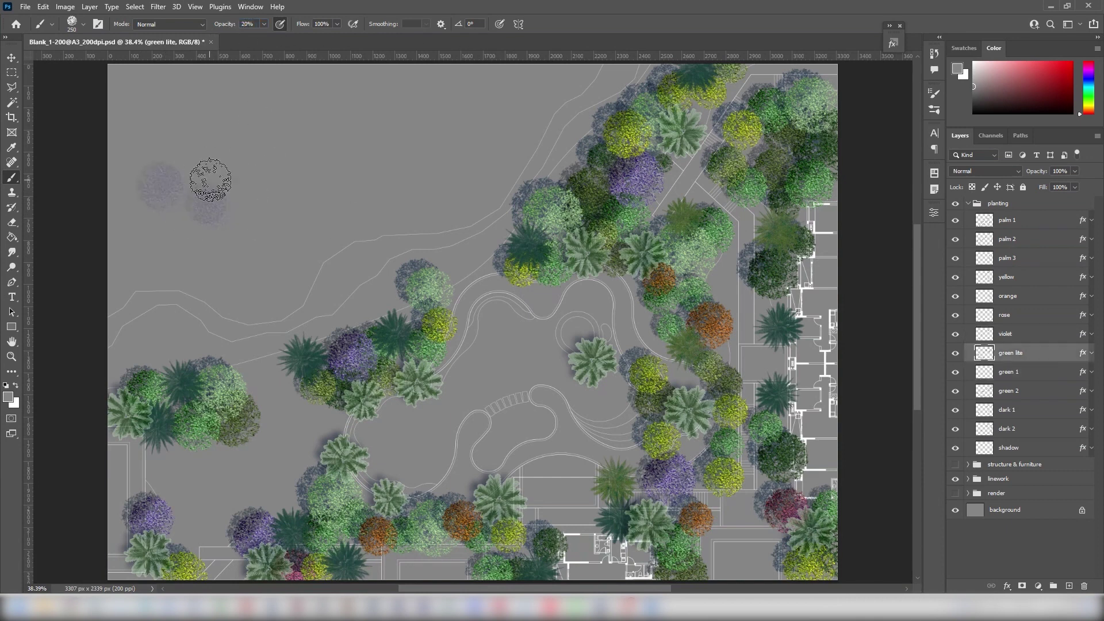
pyautogui.click(229, 158)
pyautogui.press(']')
pyautogui.press(']')
pyautogui.press('[')
pyautogui.press('[')
pyautogui.click(230, 305)
pyautogui.click(394, 199)
pyautogui.hotkey('alt', '[')
pyautogui.click(342, 215)
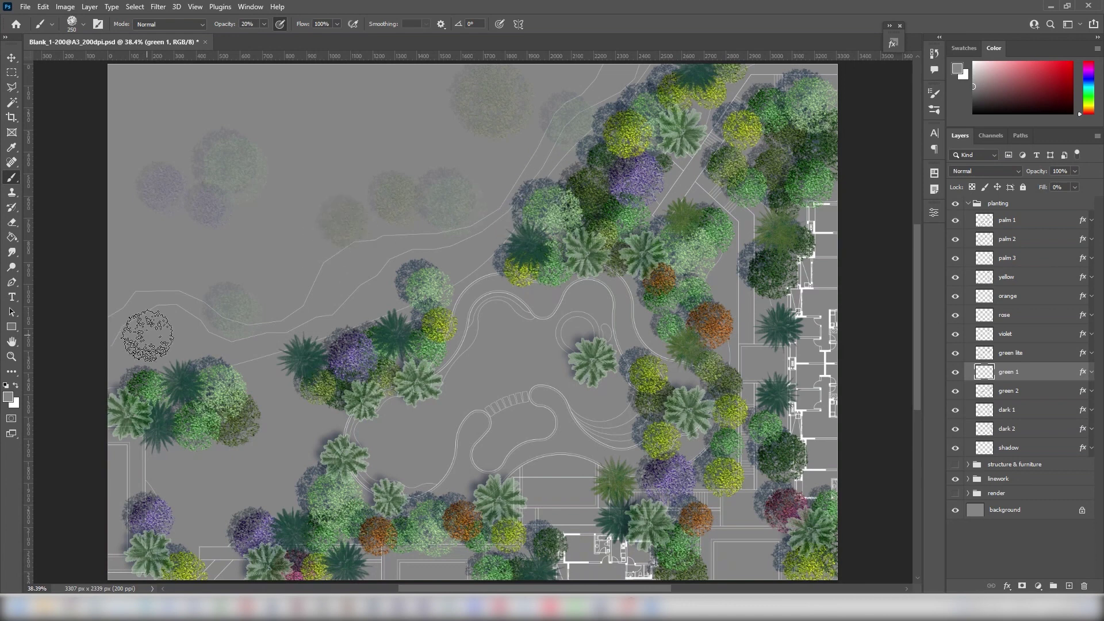
pyautogui.hotkey('alt', '[')
pyautogui.click(262, 207)
# - Add faint dark and green 2 shrubs on the upper-left lawn, then activate the shadow layer
pyautogui.hotkey('alt', '[')
pyautogui.click(254, 271)
pyautogui.click(374, 288)
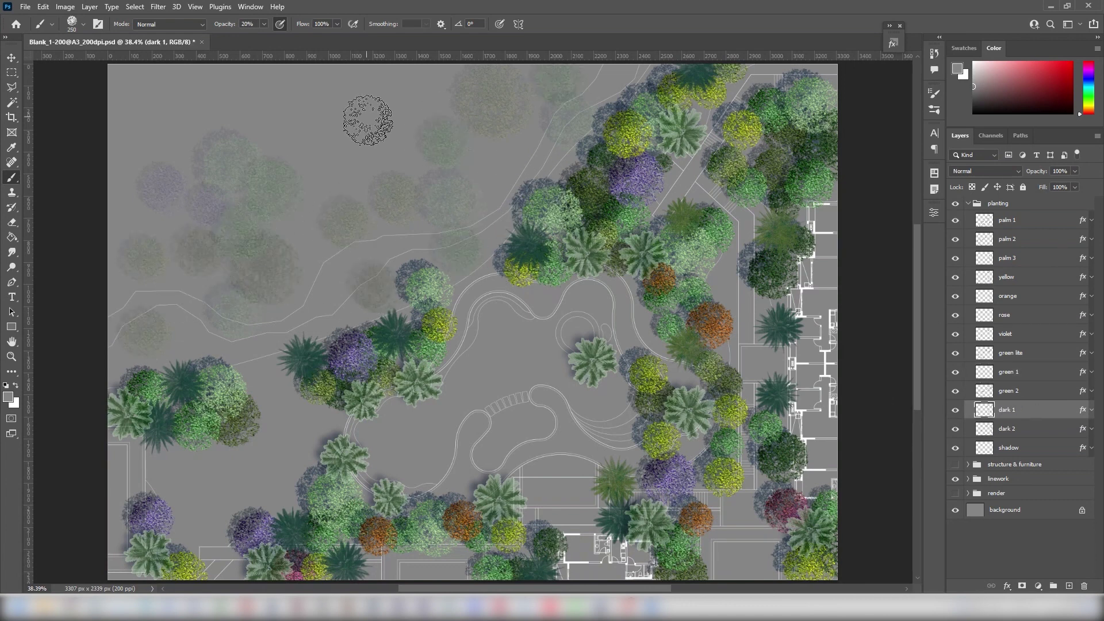
pyautogui.hotkey('alt', '[')
pyautogui.press(']')
pyautogui.hotkey('alt', ']')
pyautogui.hotkey('alt', ']')
pyautogui.hotkey('alt', ']')
pyautogui.click(368, 107)
pyautogui.press('[')
pyautogui.hotkey('alt', '[')
pyautogui.click(290, 98)
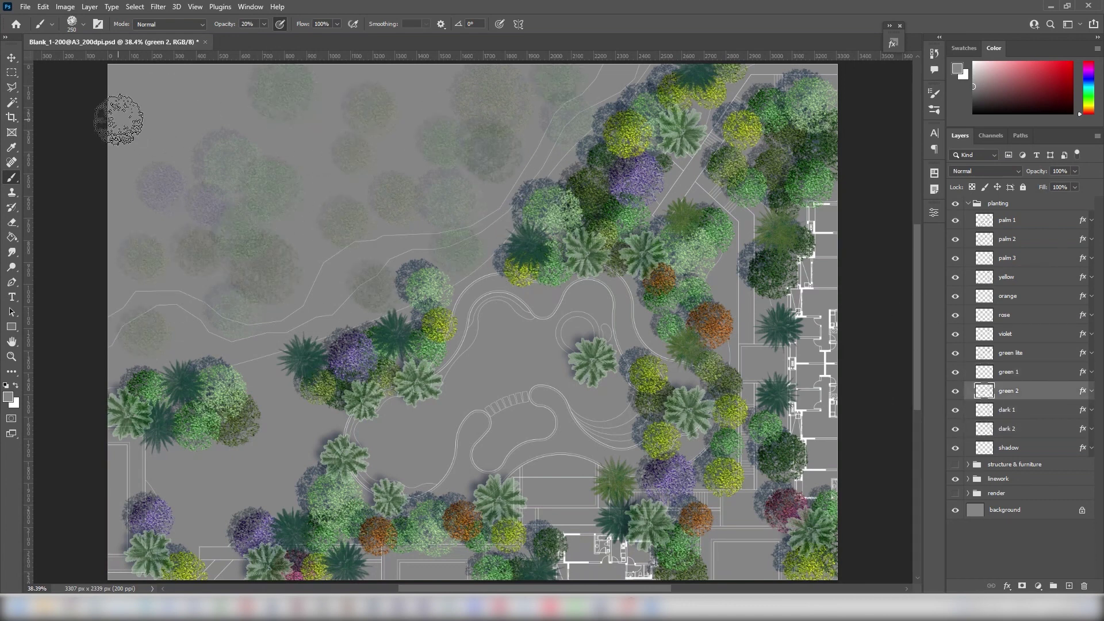
pyautogui.click(118, 118)
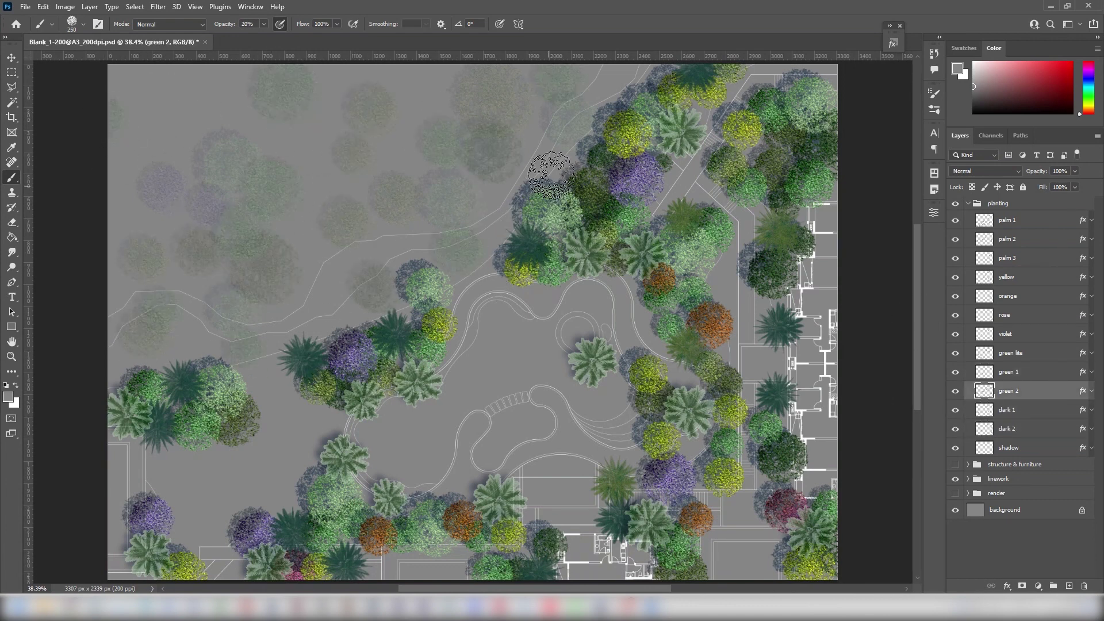
pyautogui.click(1018, 447)
# - Load the Palm Shadow brush preset and rotate its tip angle to -85°
pyautogui.rightClick(485, 362)
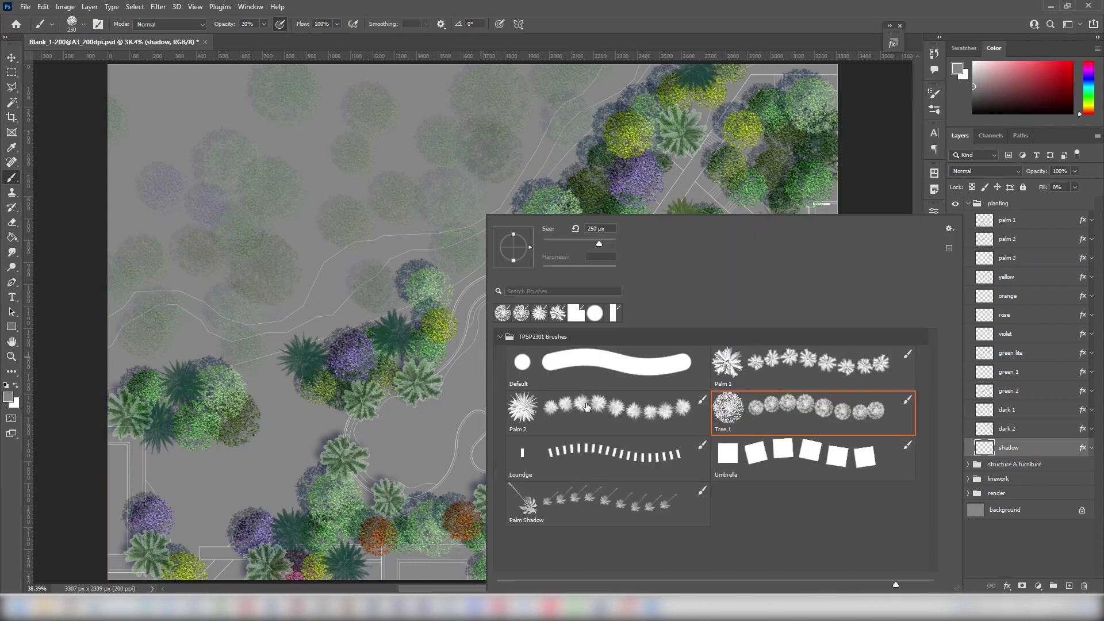
pyautogui.click(608, 514)
pyautogui.click(573, 4)
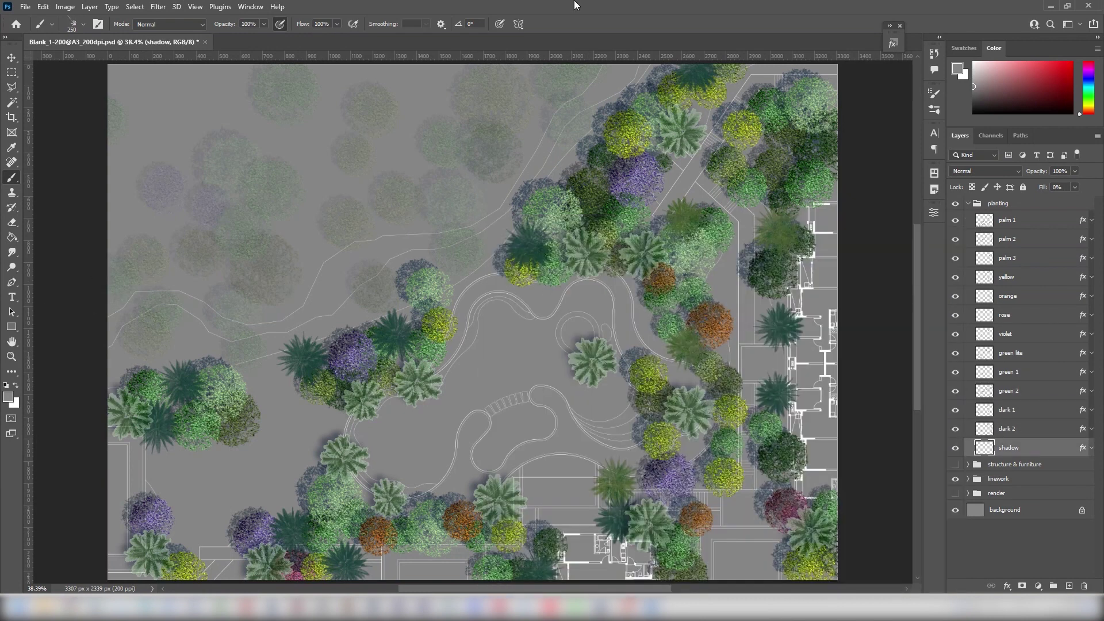
pyautogui.press('F5')
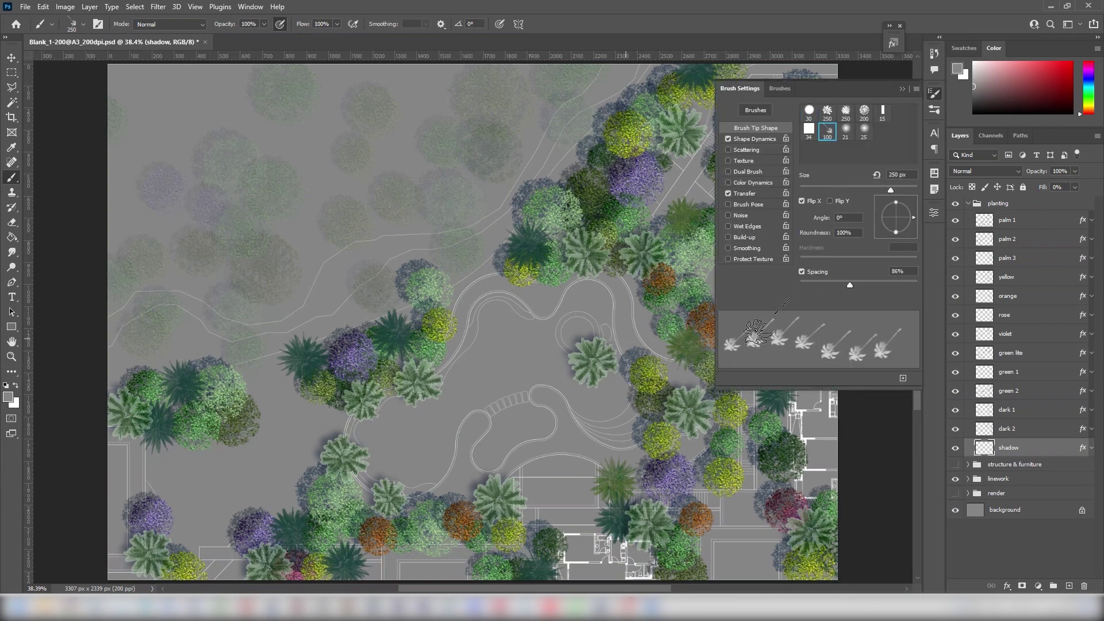
pyautogui.moveTo(913, 217); pyautogui.dragTo(898, 232)
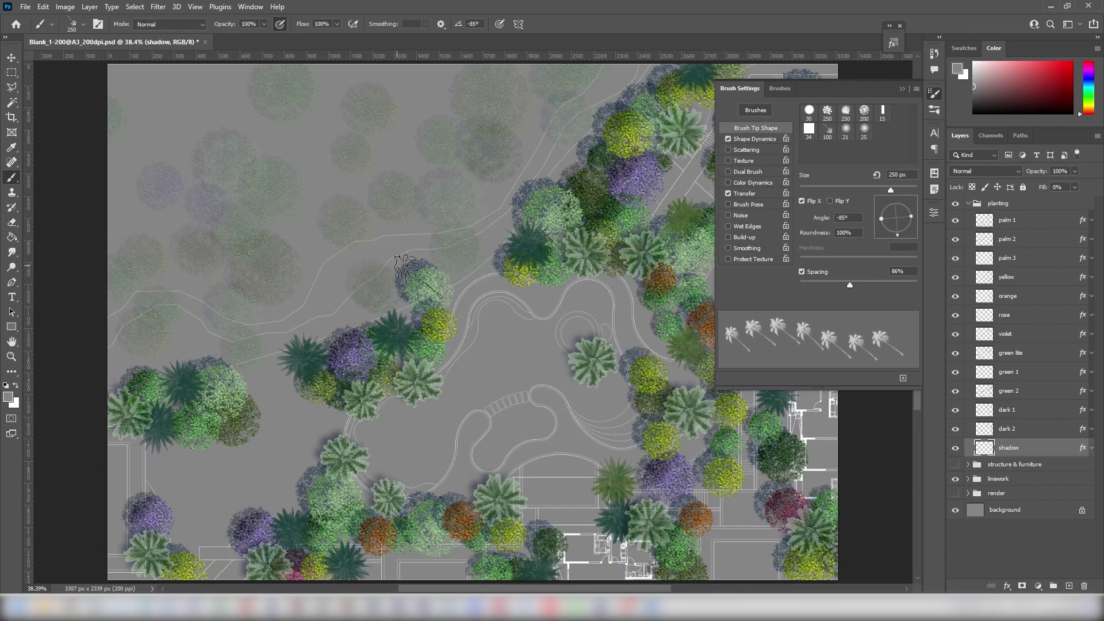
pyautogui.click(940, 99)
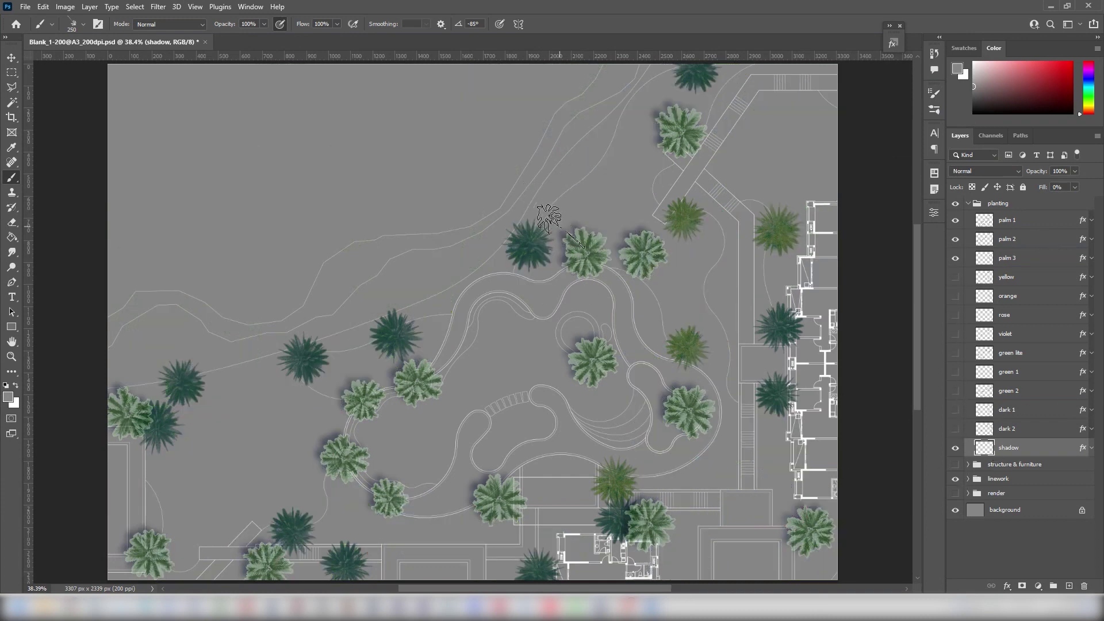
# - Stamp angled palm shadows beside each palm from the upper right to the lower left
pyautogui.click(496, 211)
pyautogui.click(651, 102)
pyautogui.click(737, 191)
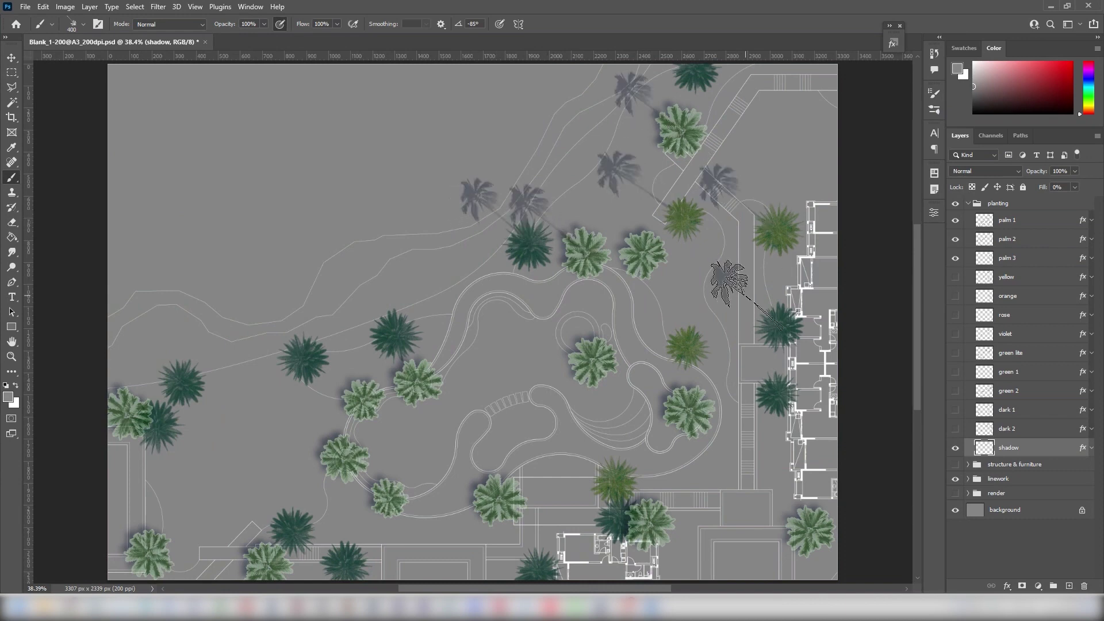
pyautogui.click(734, 352)
pyautogui.click(554, 323)
pyautogui.click(769, 496)
pyautogui.click(562, 431)
pyautogui.click(448, 454)
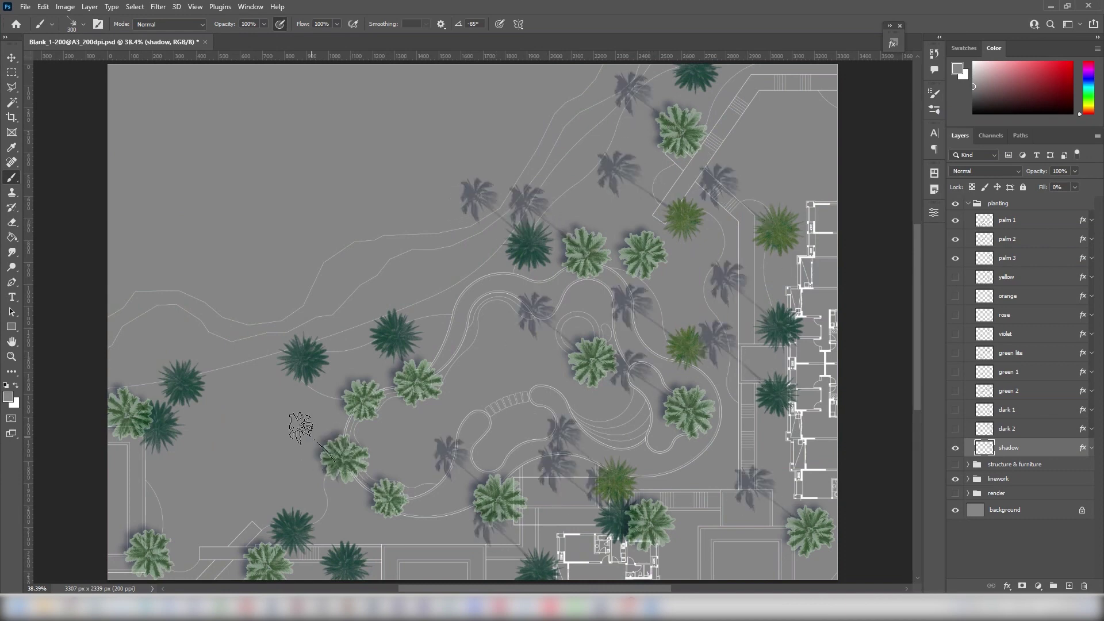
pyautogui.click(298, 414)
pyautogui.click(354, 334)
pyautogui.click(248, 313)
pyautogui.click(132, 339)
pyautogui.click(242, 495)
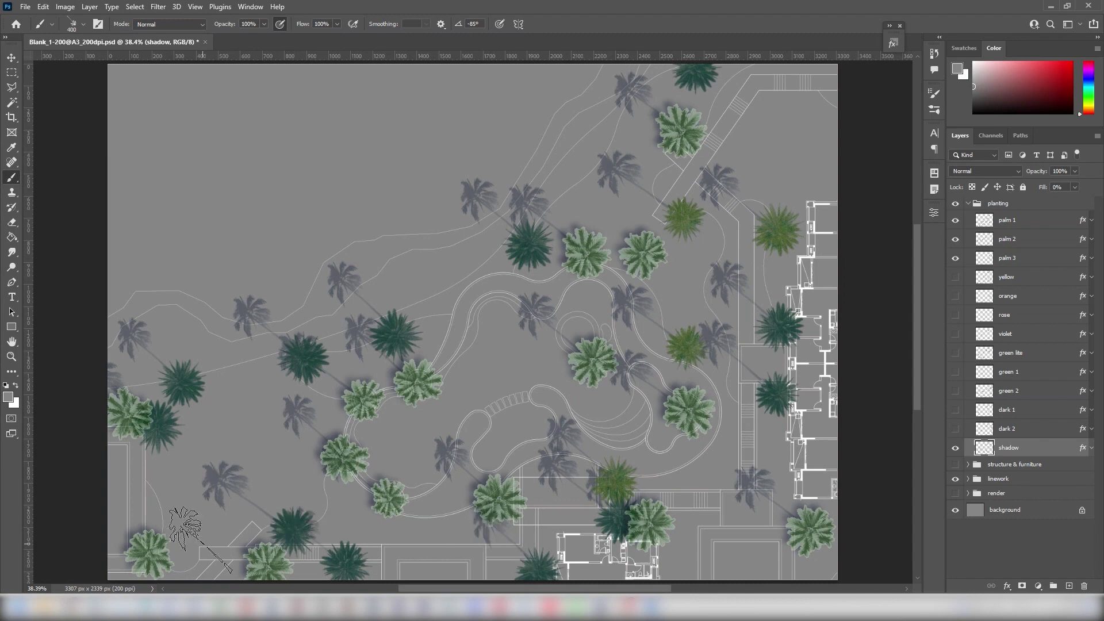
pyautogui.click(236, 532)
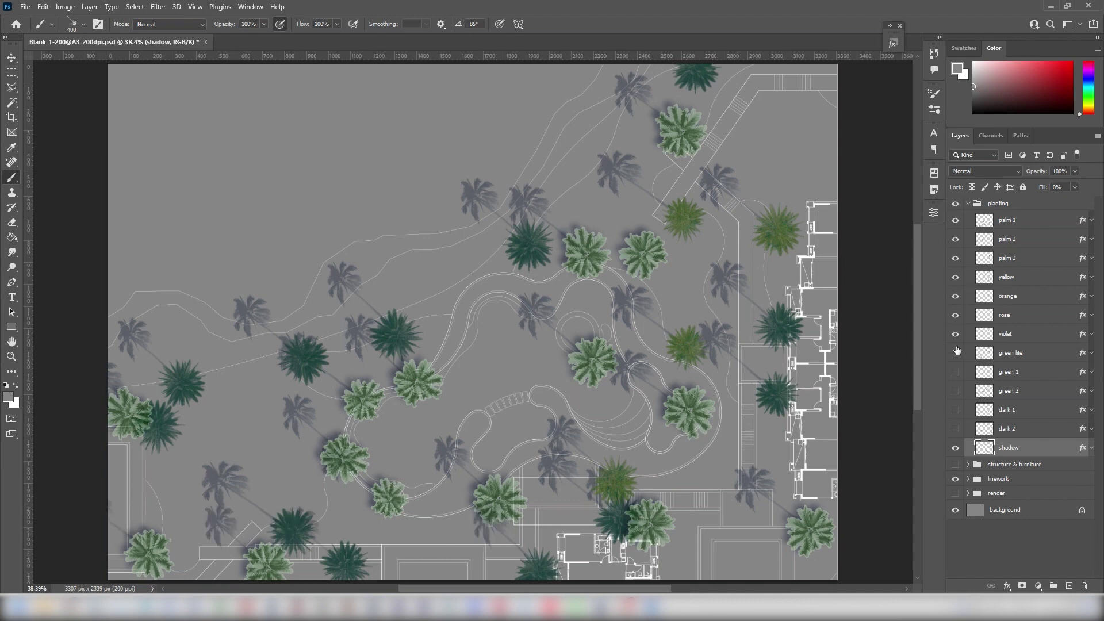
# - Select everything except the building footprints from the architecture layer
pyautogui.click(969, 204)
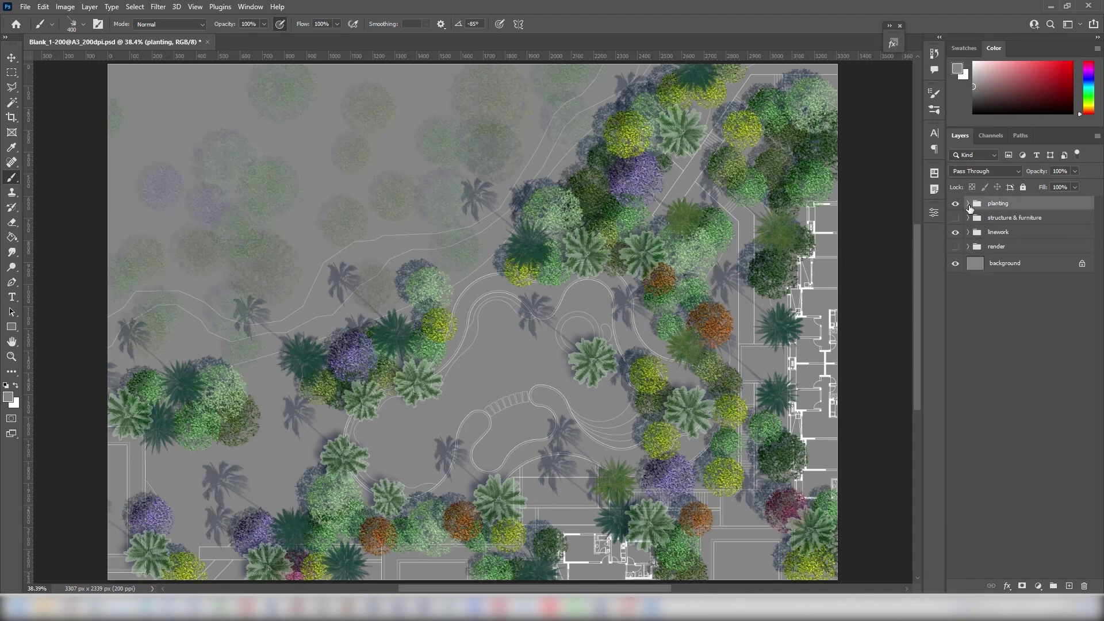
pyautogui.click(969, 247)
pyautogui.click(978, 262)
pyautogui.click(998, 278)
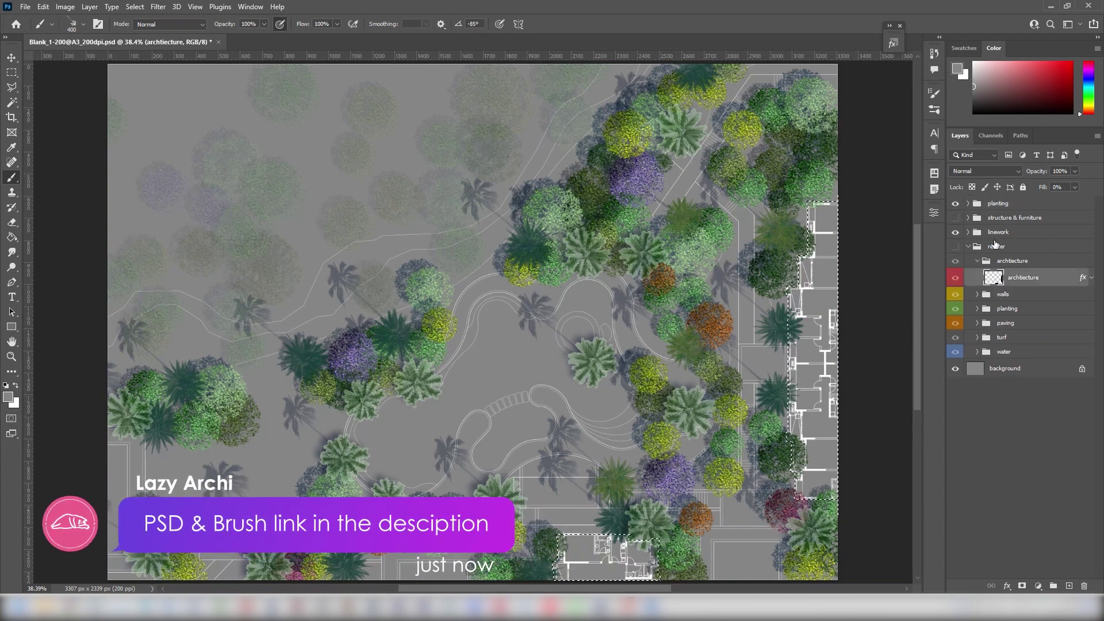
pyautogui.click(136, 7)
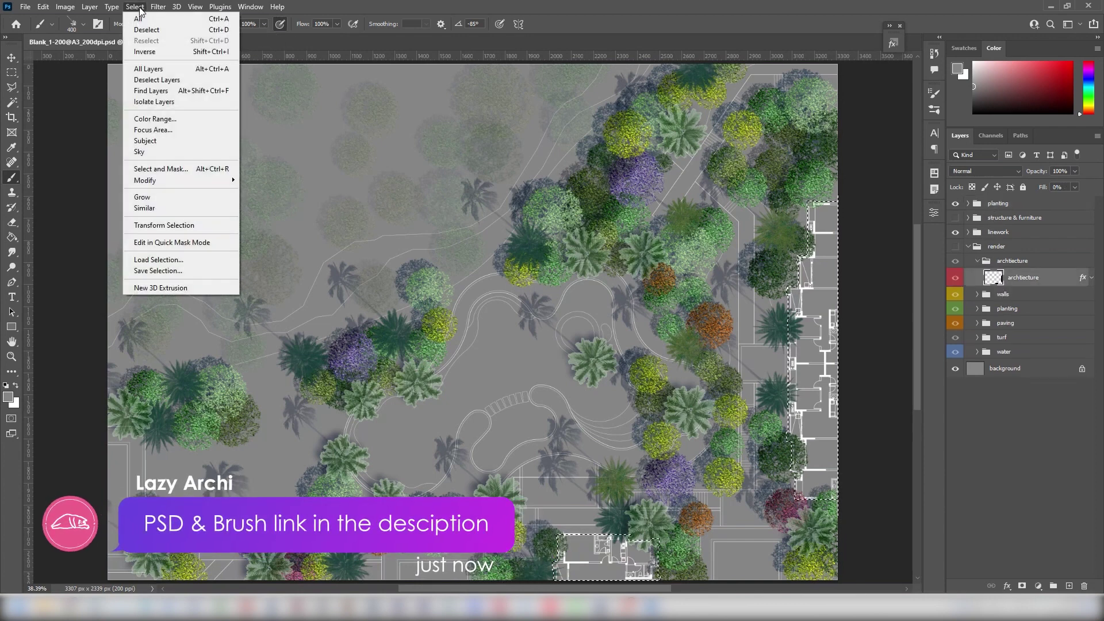
pyautogui.click(164, 53)
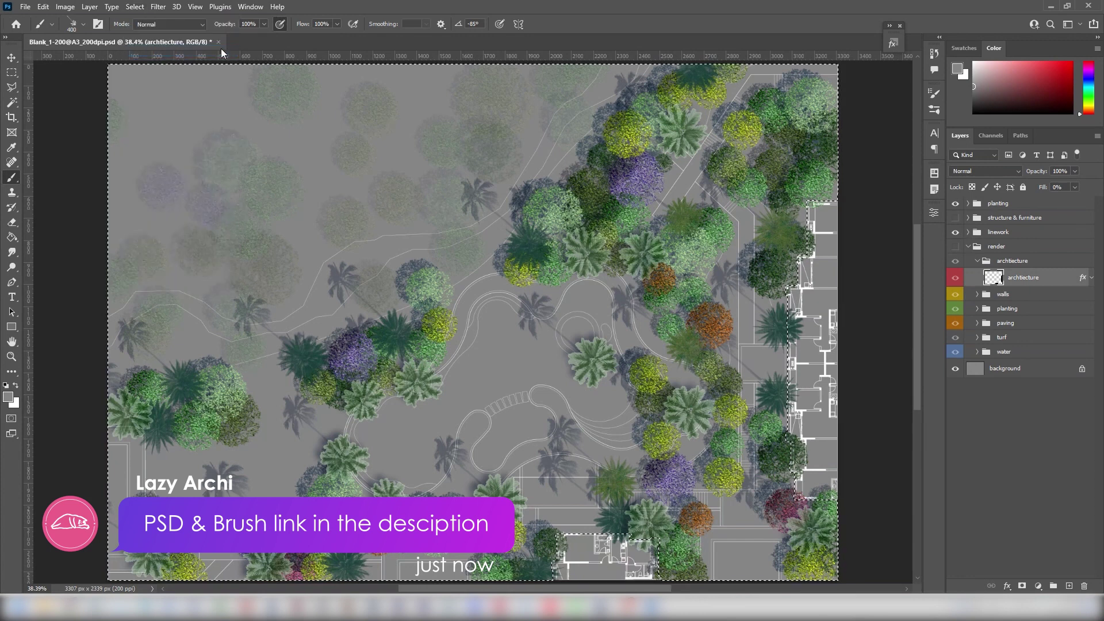
# - Add a layer mask to the planting group and collapse the render groups
pyautogui.click(1020, 204)
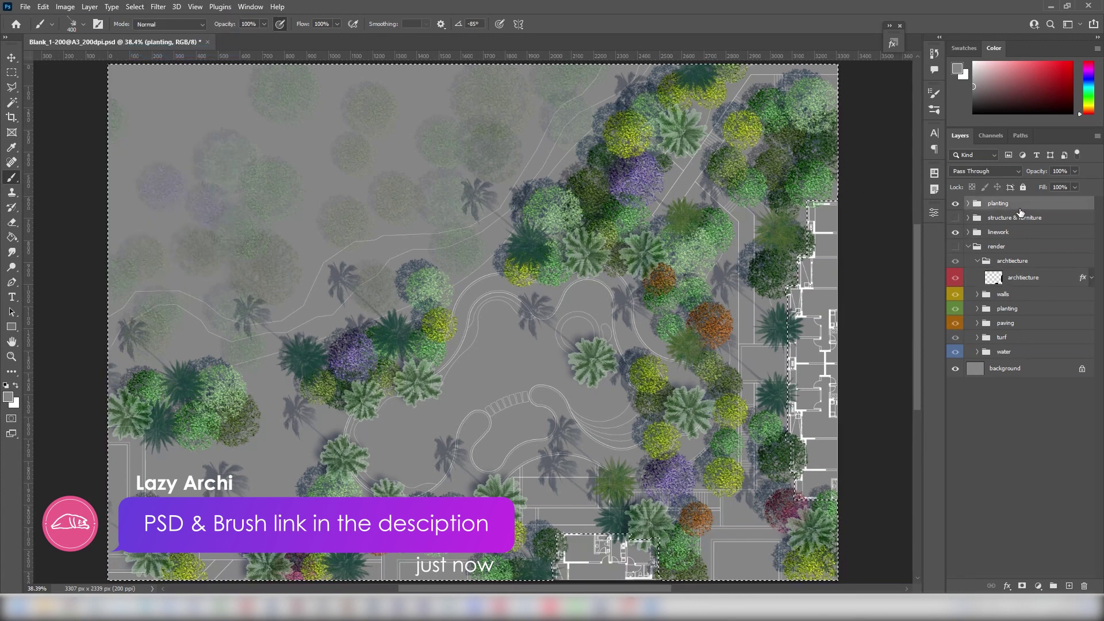
pyautogui.click(1024, 586)
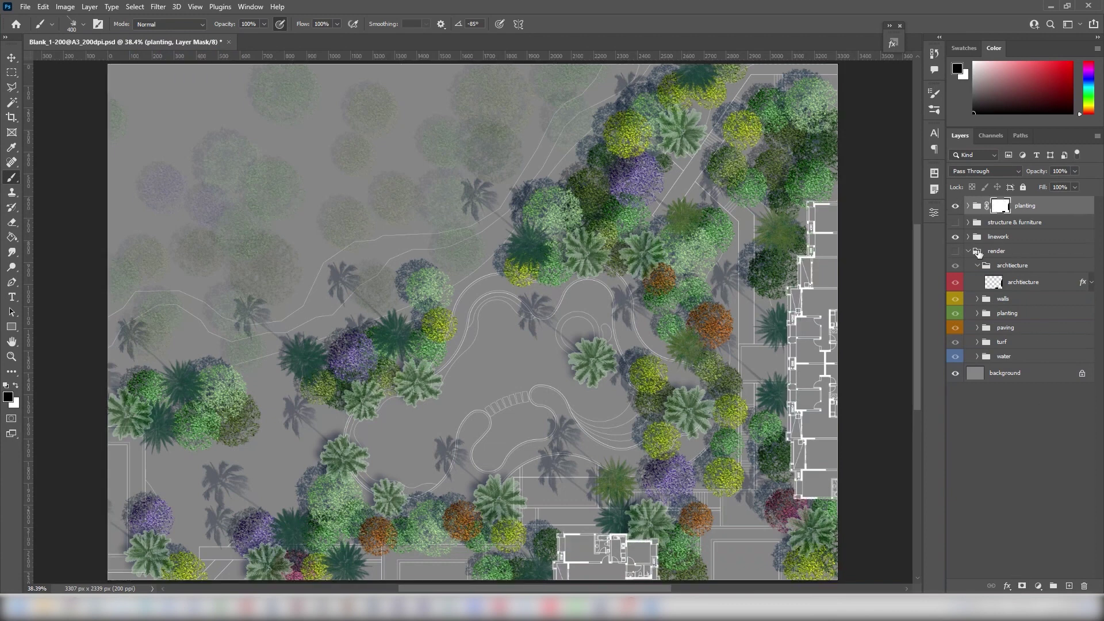
pyautogui.click(976, 267)
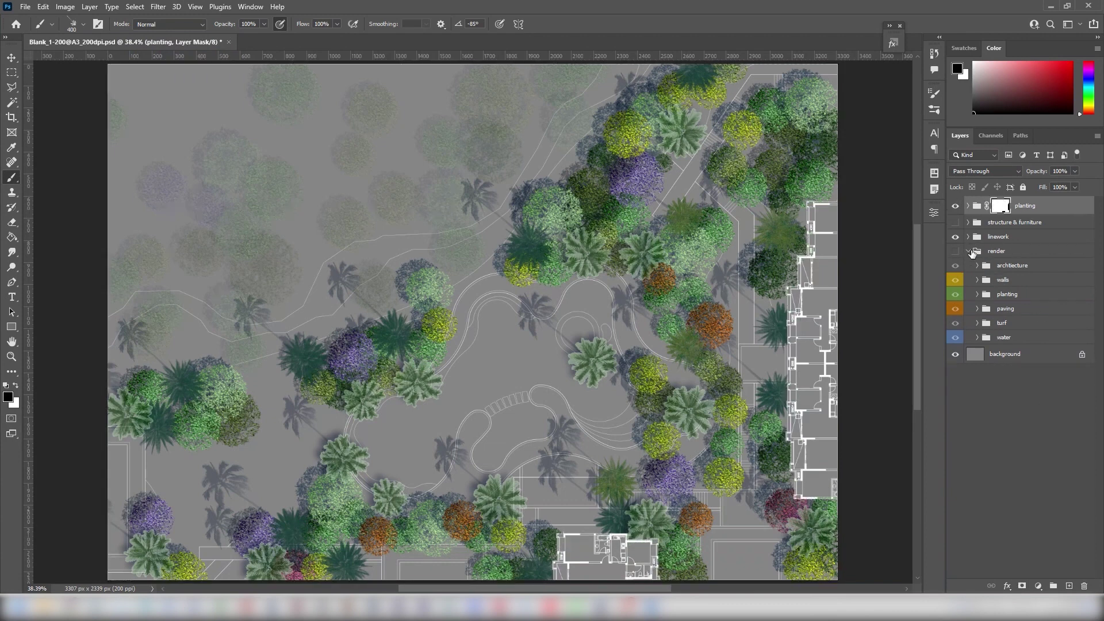
pyautogui.click(970, 253)
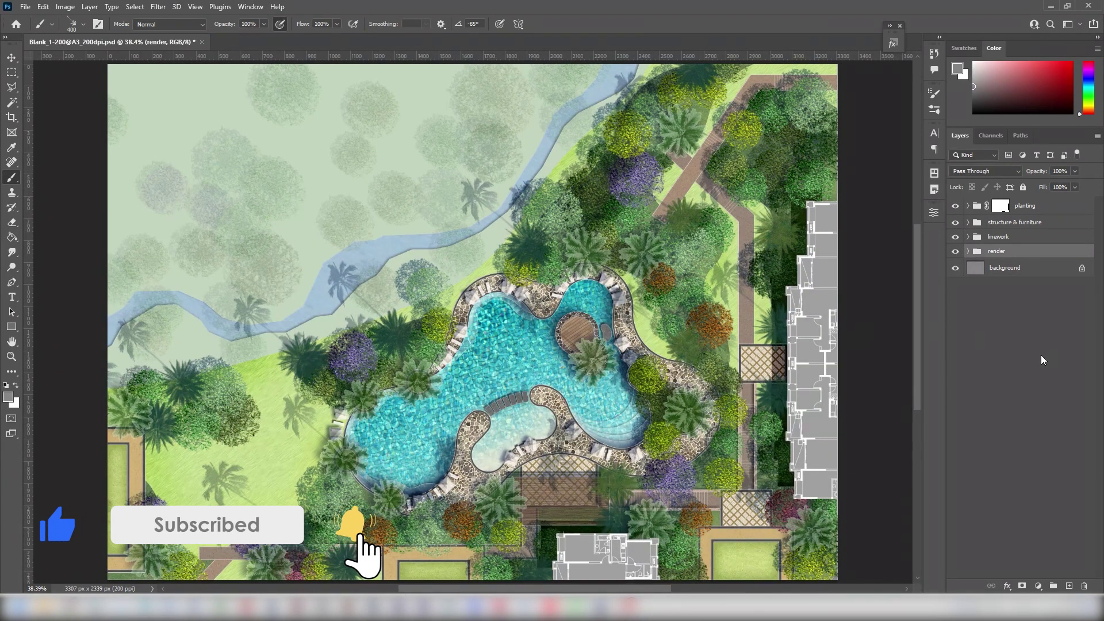
# - Zoom in on the pool and pan around to inspect the island, buildings and lawn
pyautogui.click(1044, 350)
pyautogui.scroll(1, 833, 379)
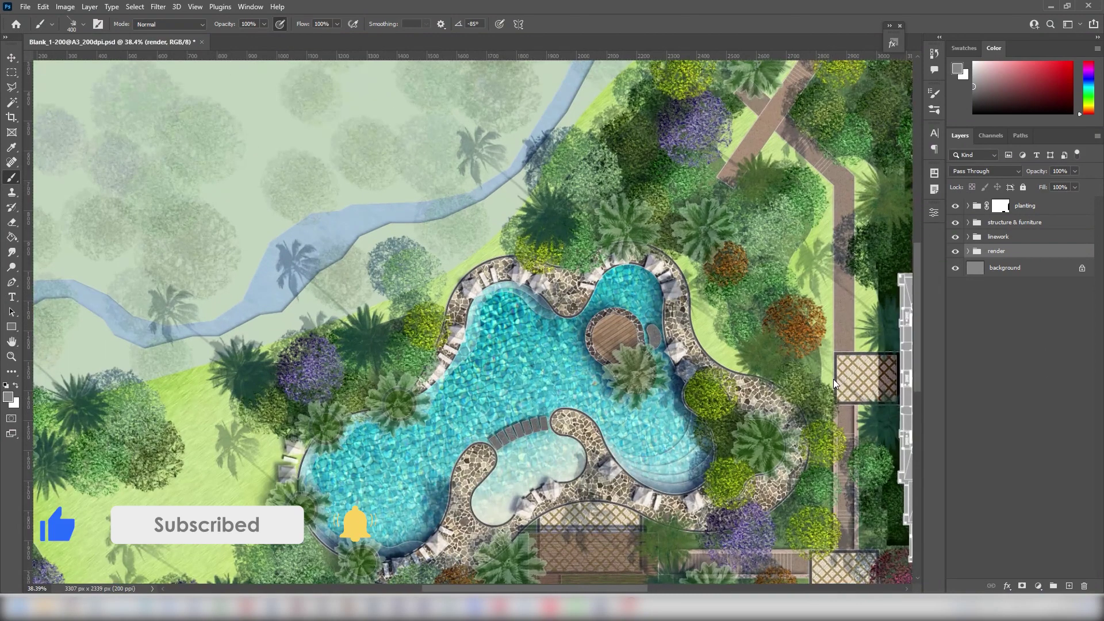
pyautogui.scroll(2, 734, 432)
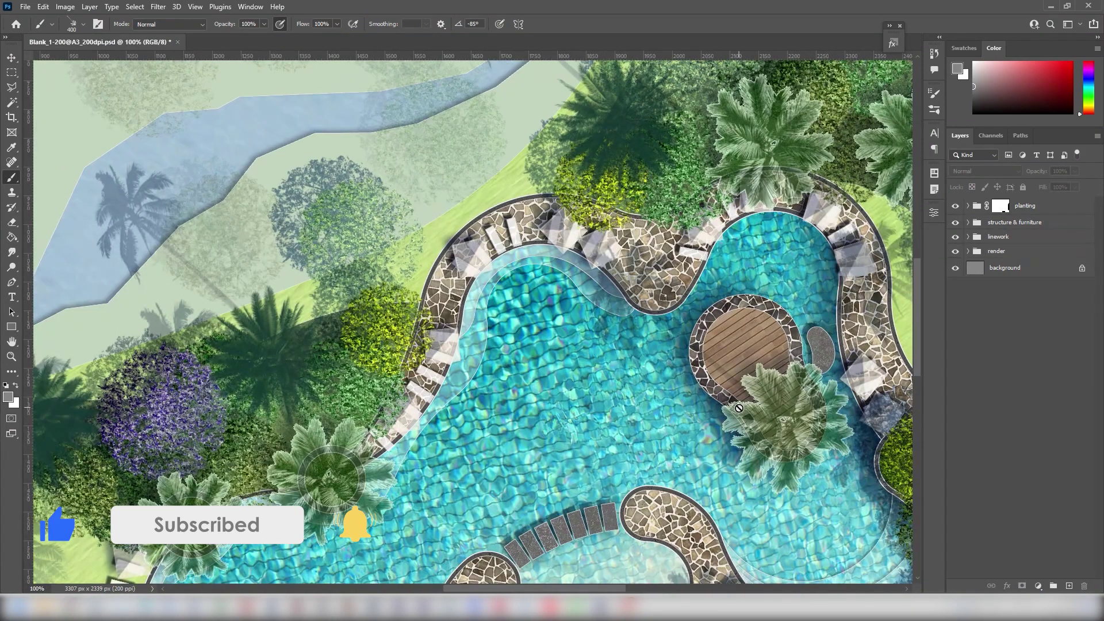
pyautogui.press('h')
pyautogui.moveTo(754, 412); pyautogui.dragTo(471, 329)
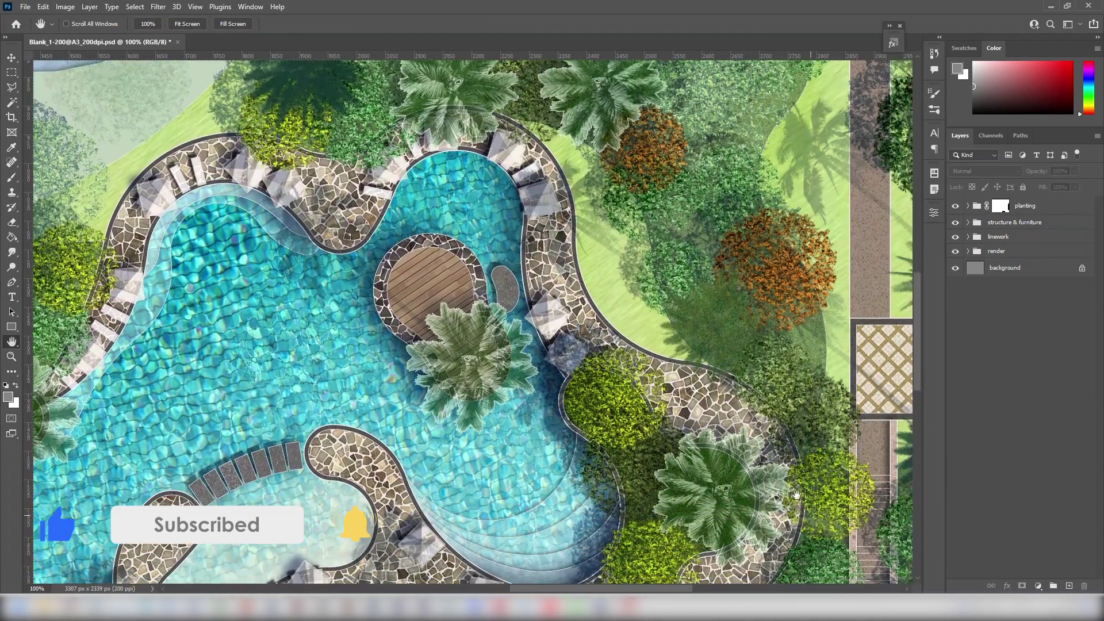
pyautogui.moveTo(811, 503); pyautogui.dragTo(617, 315)
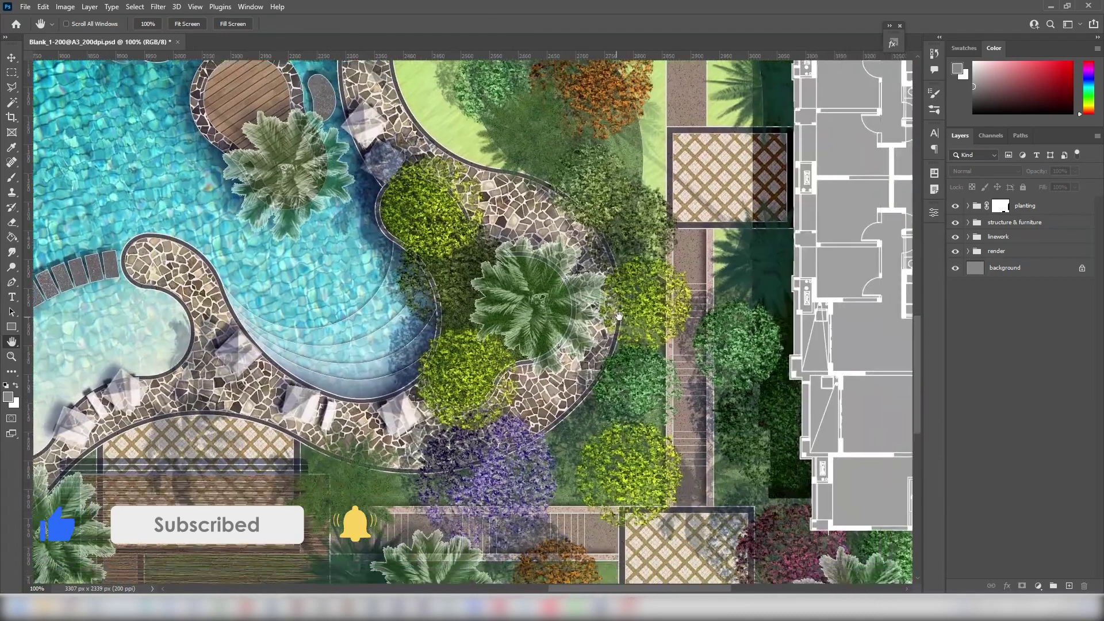
pyautogui.moveTo(459, 558); pyautogui.dragTo(842, 418)
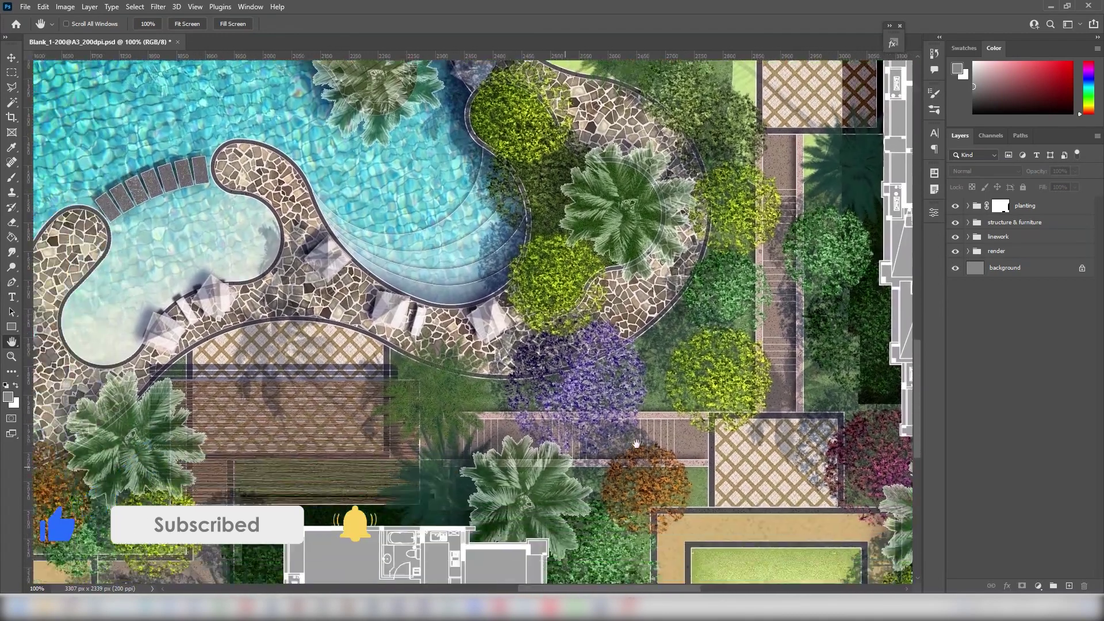
pyautogui.moveTo(307, 452)
pyautogui.mouseDown()
pyautogui.moveTo(490, 510)
pyautogui.moveTo(478, 334)
pyautogui.mouseUp()
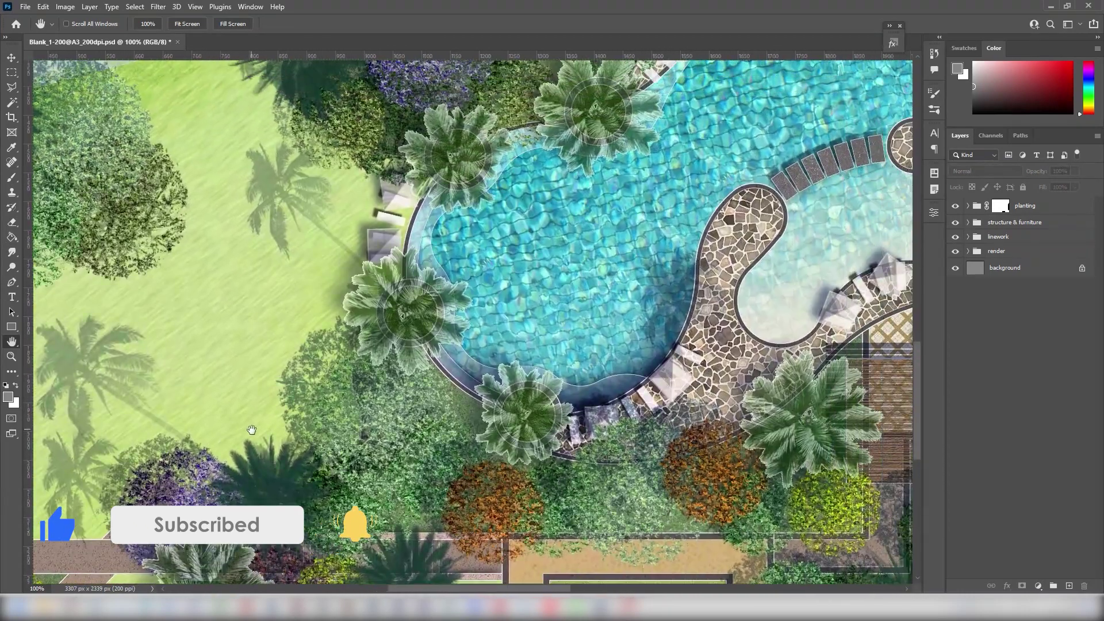
pyautogui.moveTo(478, 334); pyautogui.dragTo(356, 475)
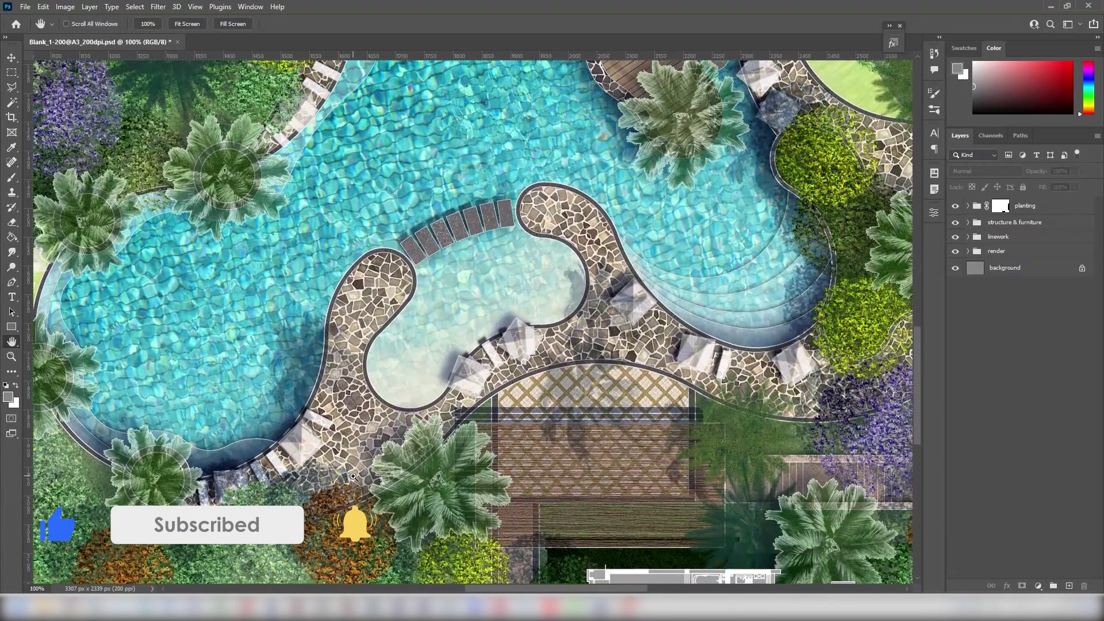